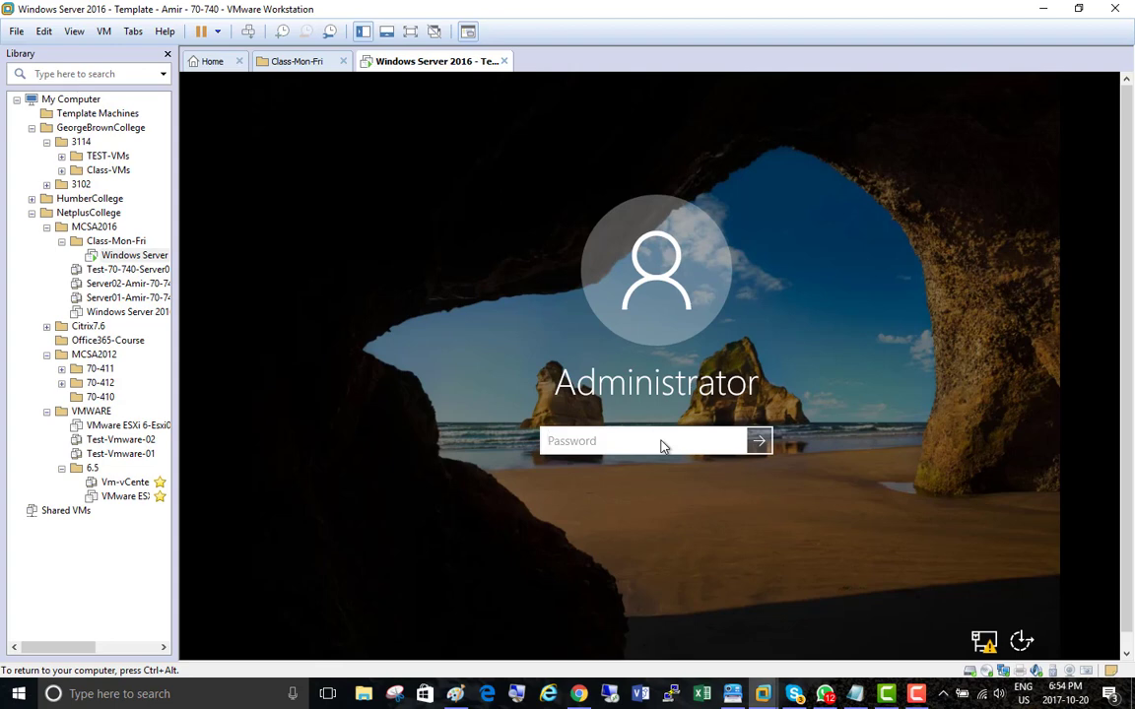
Step: Sign in to the Windows Server 2016 virtual machine as Administrator with the account password
{"action": "type", "text": "••"}
{"action": "key", "text": "Return"}
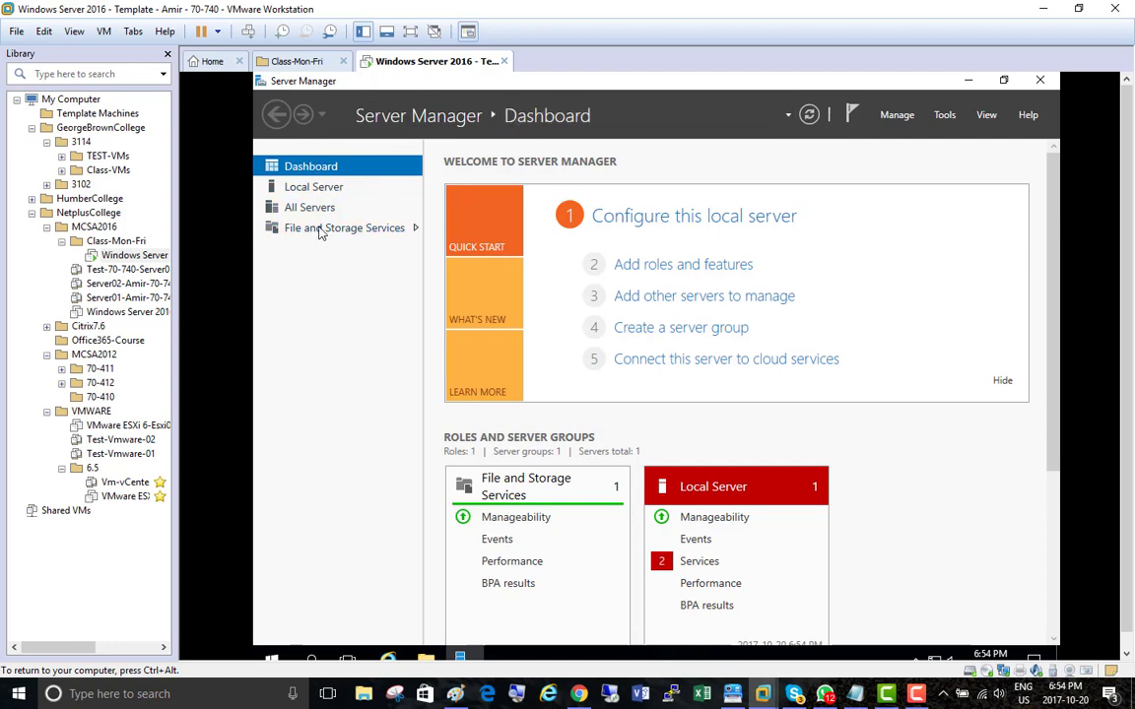
{"action": "left_click", "coordinate": [943, 115]}
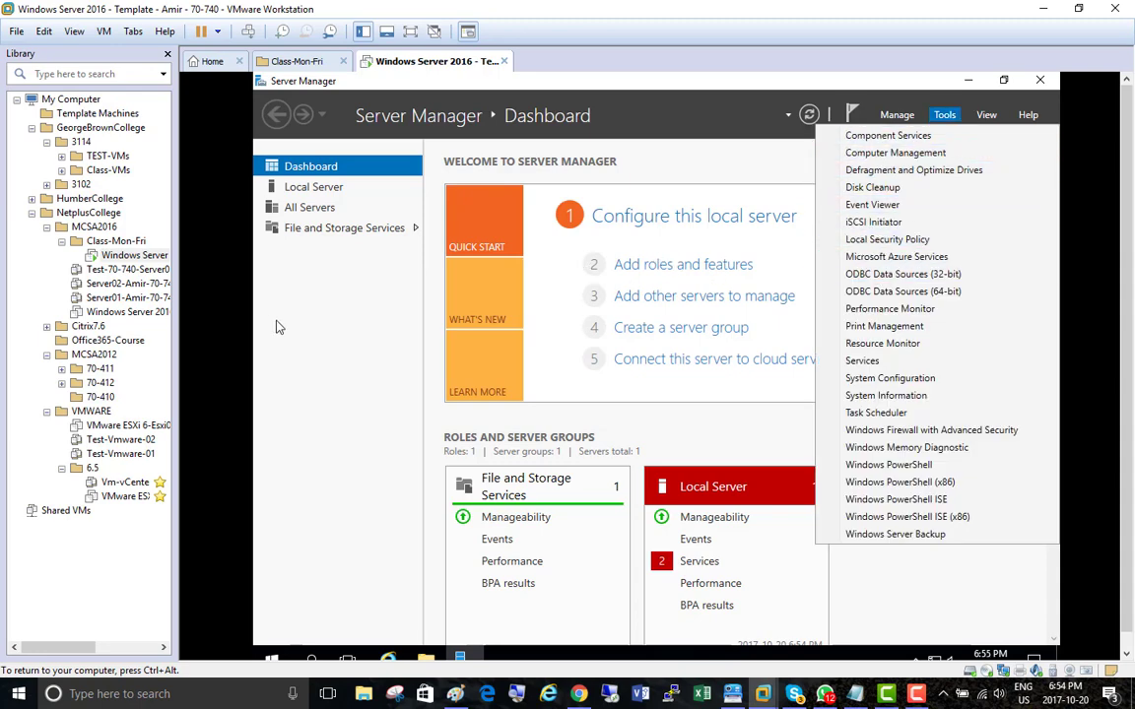
{"action": "left_click", "coordinate": [328, 325]}
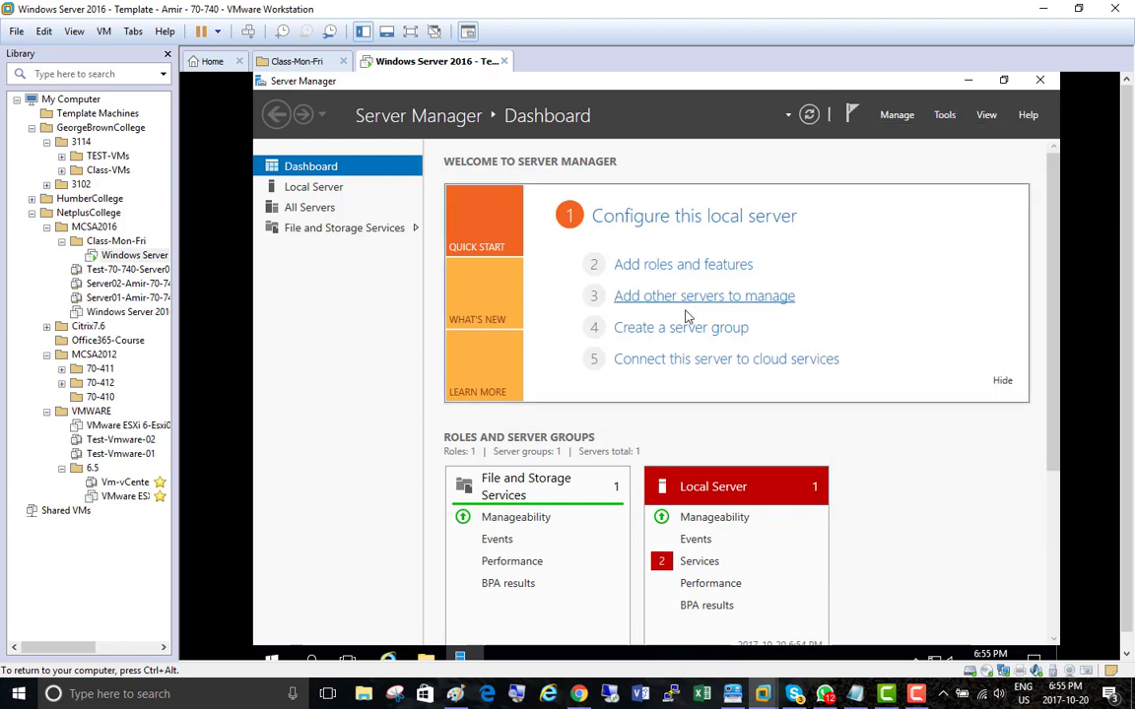
{"action": "left_click", "coordinate": [948, 117]}
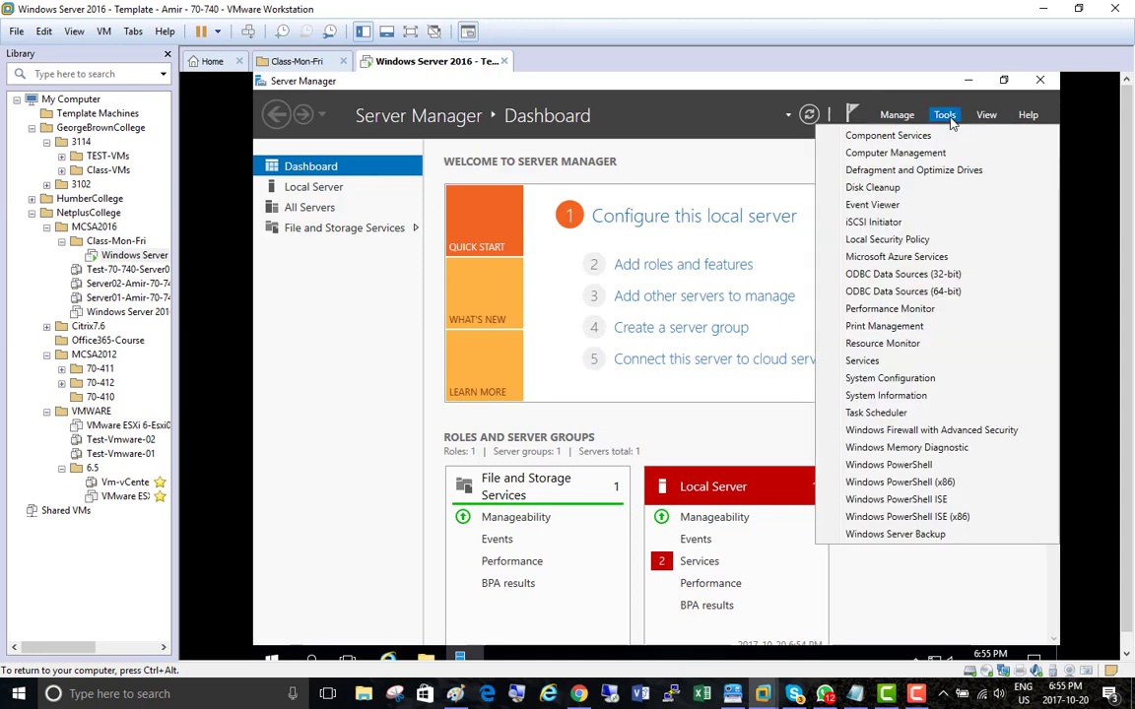
{"action": "left_click", "coordinate": [402, 324]}
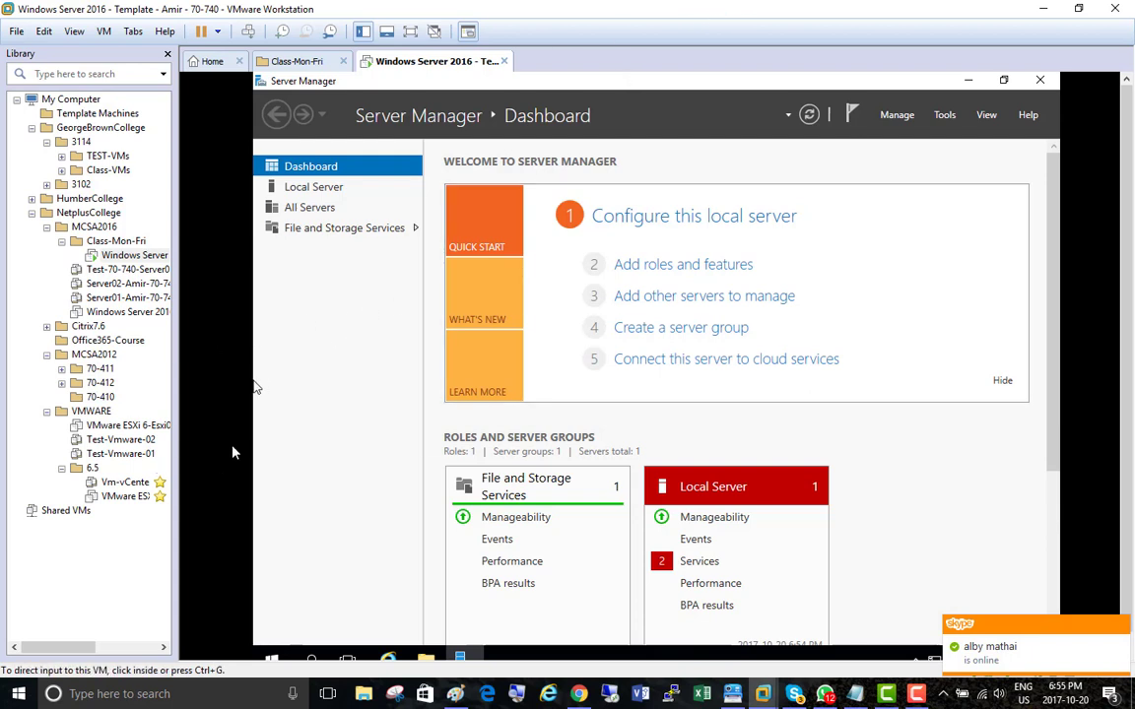
Step: Switch to Chrome and open the IT Professional Courses thread on creating the first TEMPLATE machine, under How to Prepare Your Lab
{"action": "left_click", "coordinate": [579, 694]}
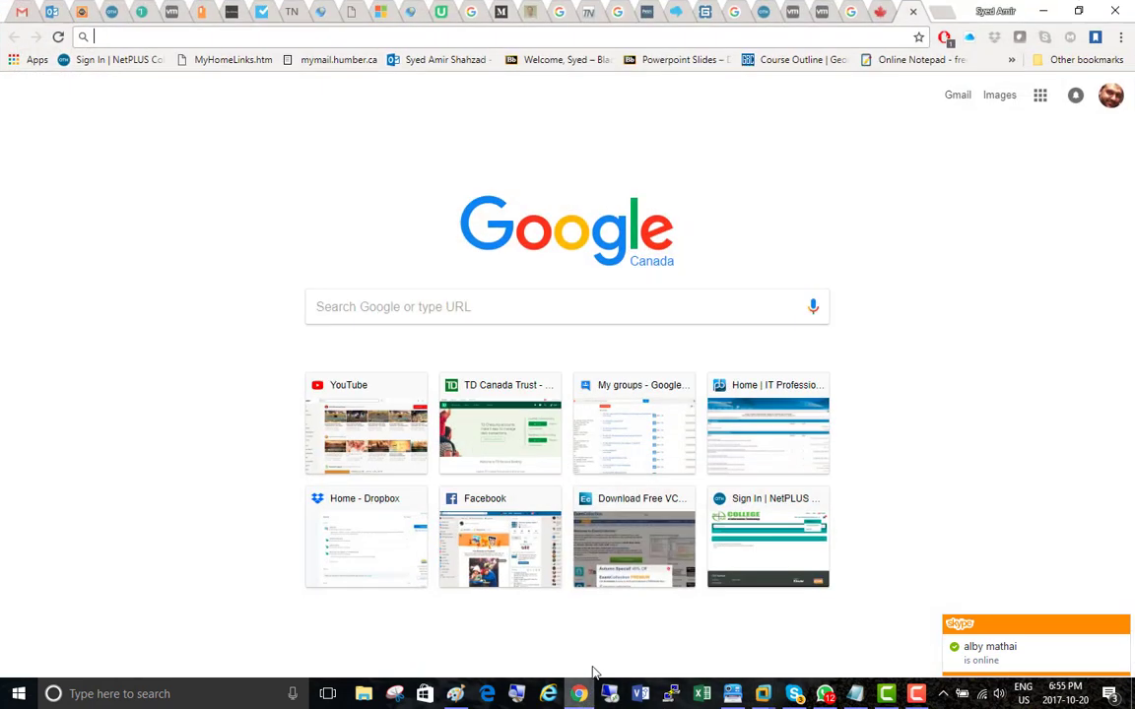
{"action": "left_click", "coordinate": [758, 424]}
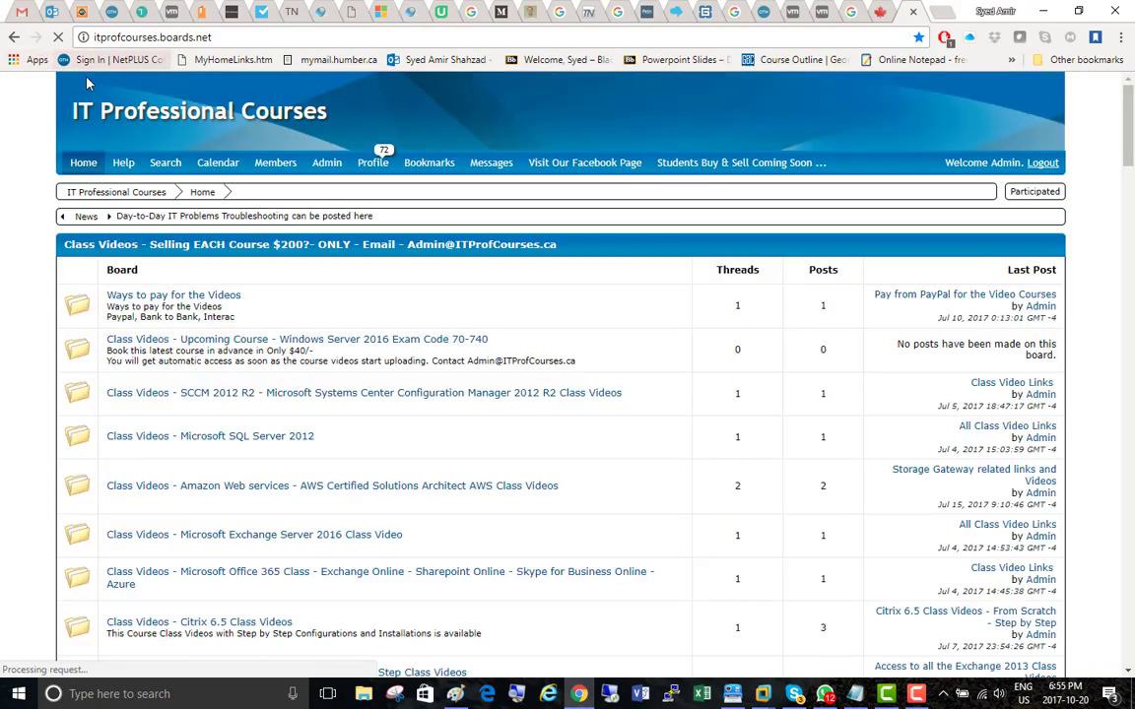
{"action": "scroll", "coordinate": [15, 207], "scroll_direction": "down", "scroll_amount": 20}
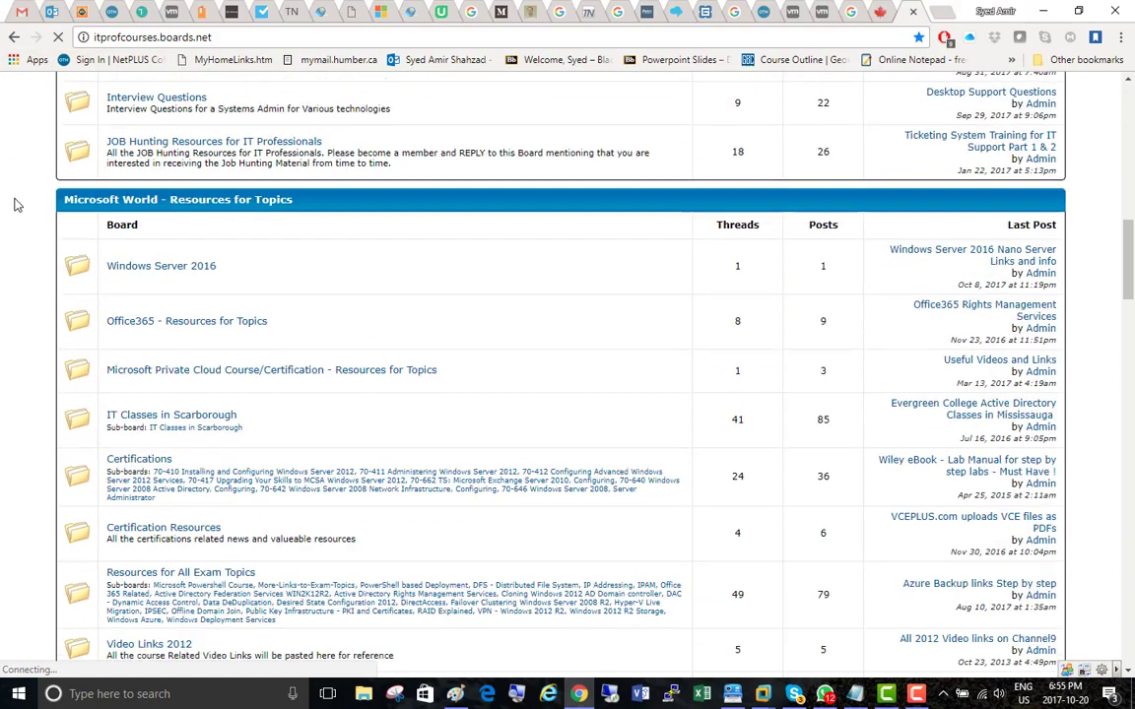
{"action": "scroll", "coordinate": [15, 202], "scroll_direction": "down", "scroll_amount": 9}
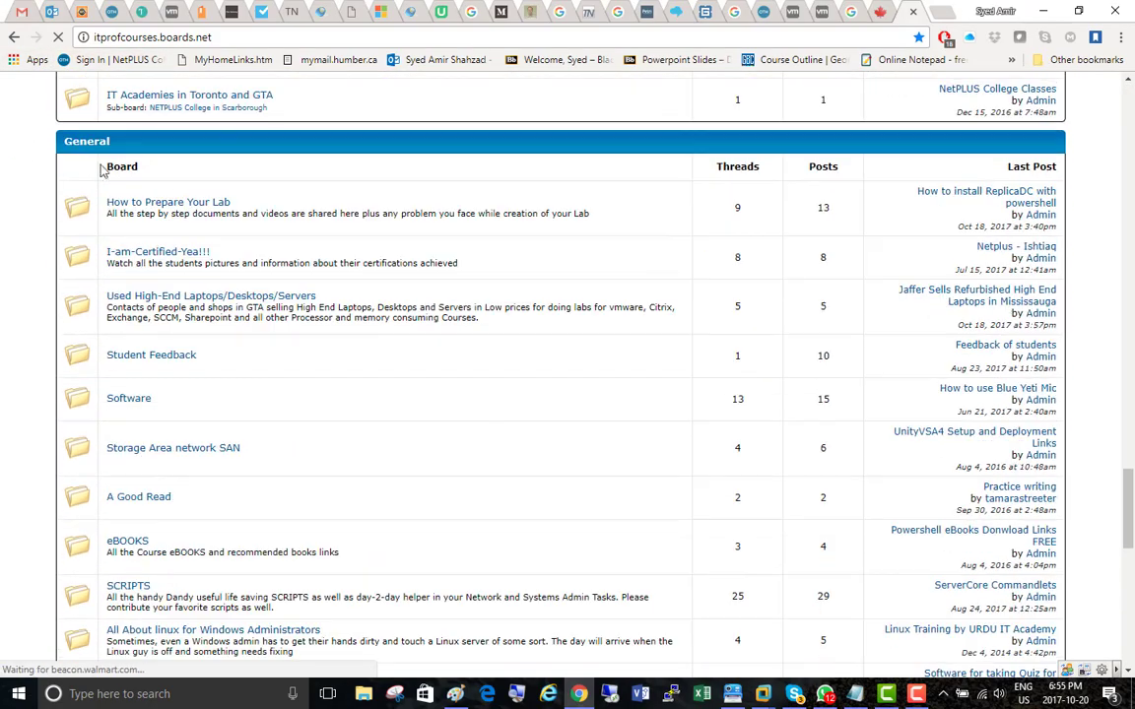
{"action": "left_click", "coordinate": [170, 203]}
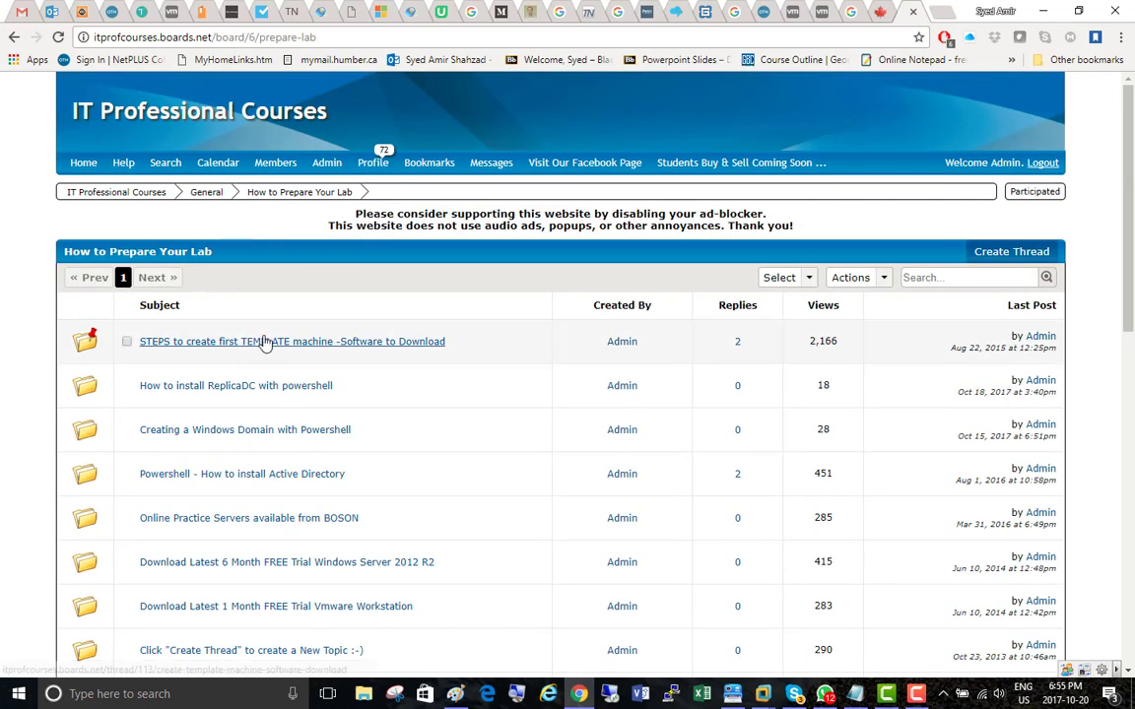
{"action": "left_click", "coordinate": [292, 346]}
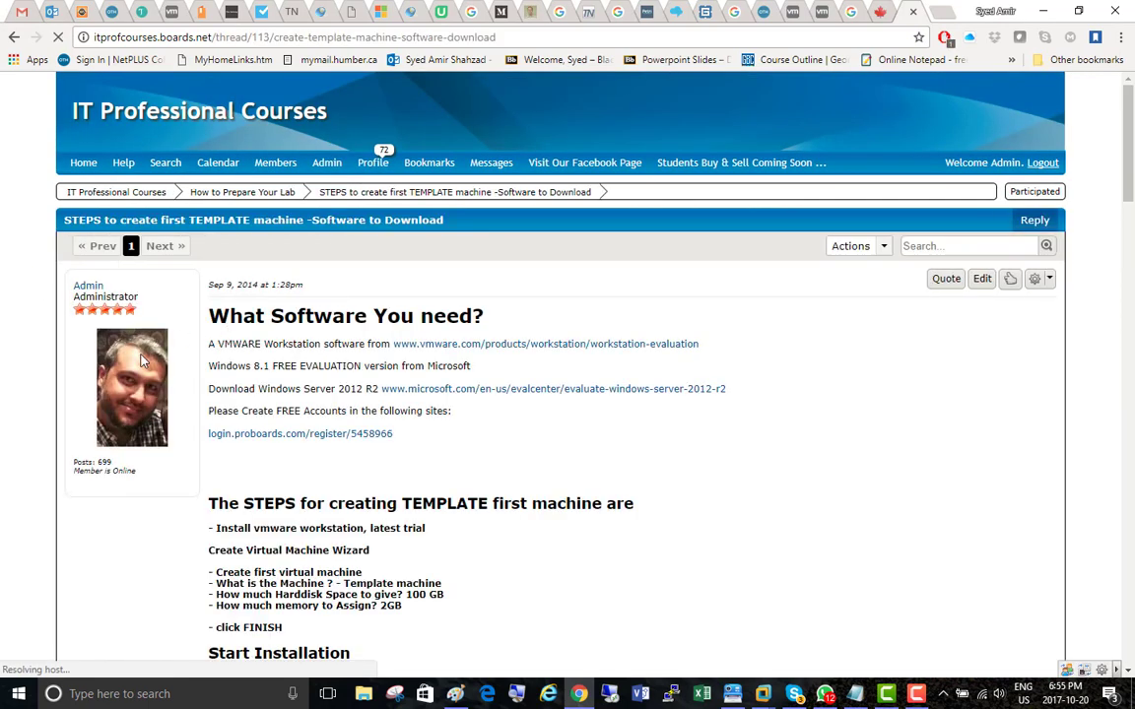
Step: Highlight the list of private lab changes, from VMware Tools to unlocking the screen, and enlarge it with Magnifier
{"action": "scroll", "coordinate": [148, 350], "scroll_direction": "down", "scroll_amount": 5}
{"action": "scroll", "coordinate": [173, 335], "scroll_direction": "down", "scroll_amount": 1}
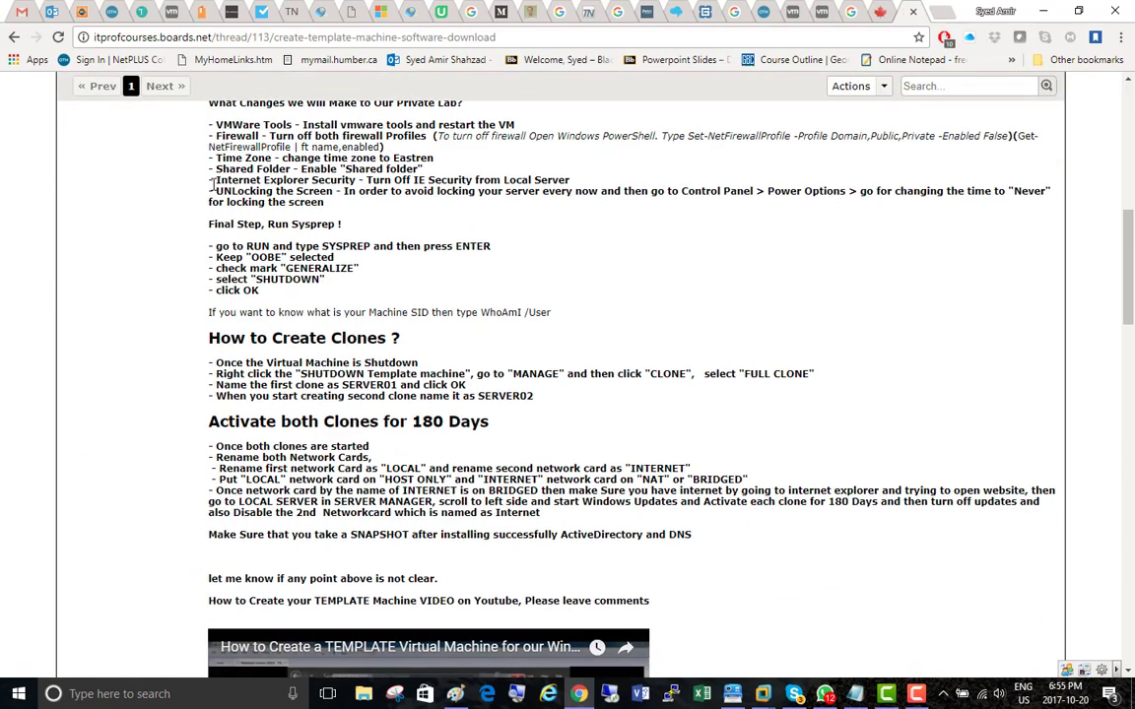
{"action": "left_click_drag", "start_coordinate": [209, 126], "coordinate": [427, 218]}
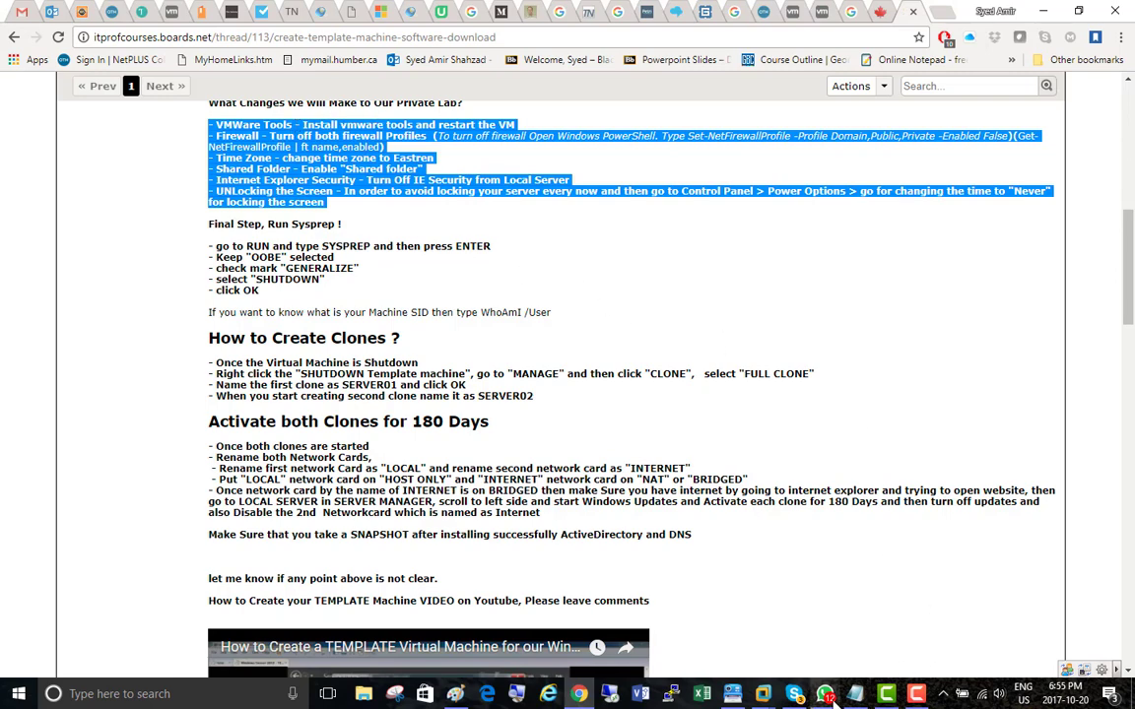
{"action": "left_click", "coordinate": [516, 694]}
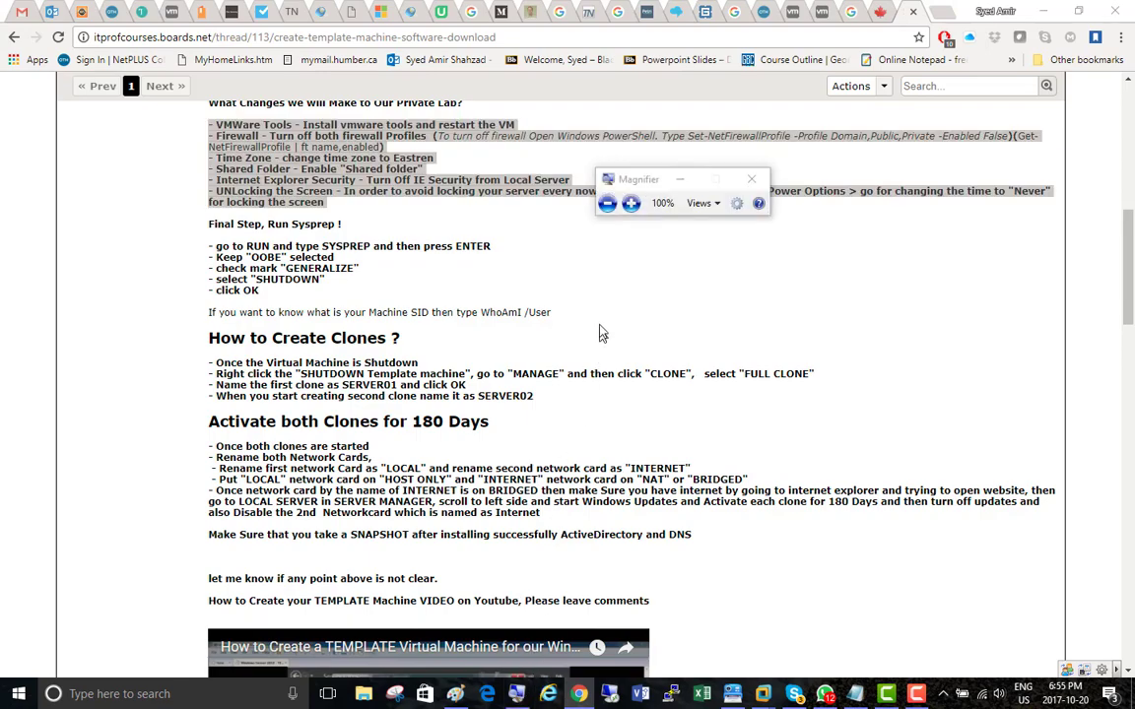
{"action": "left_click", "coordinate": [630, 203]}
{"action": "left_click", "coordinate": [725, 160]}
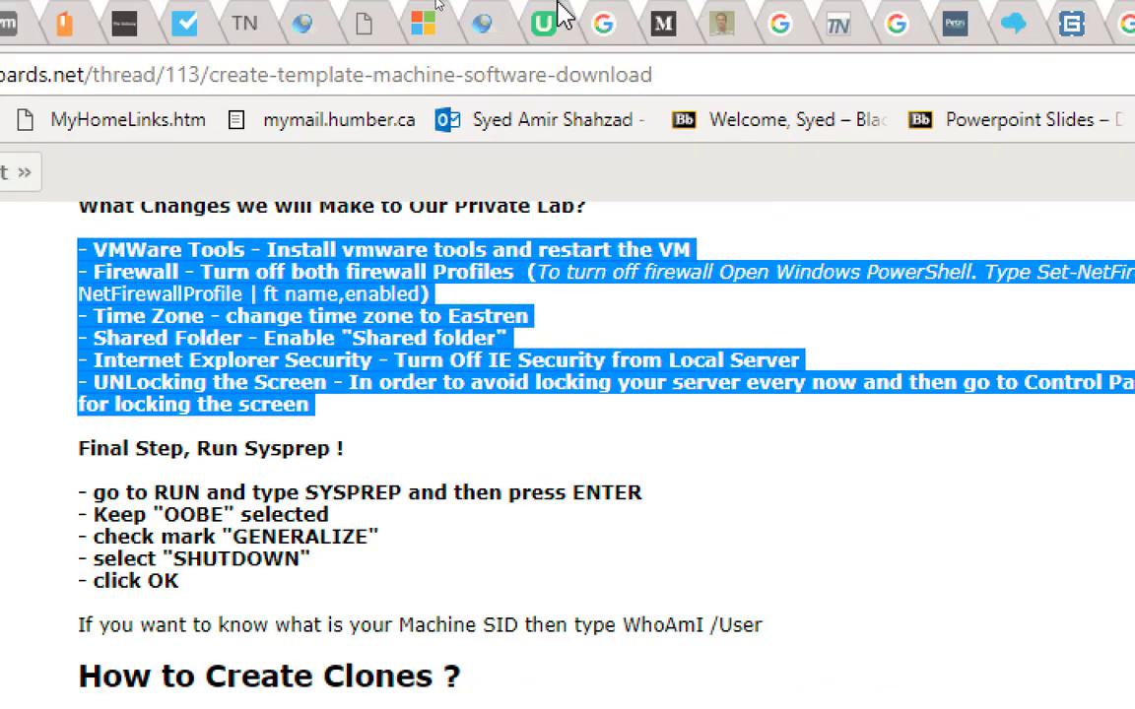
Step: Switch to VMware Workstation and mount the VMware Tools installer in the running Windows Server 2016 template virtual machine
{"action": "key", "text": "alt+Tab"}
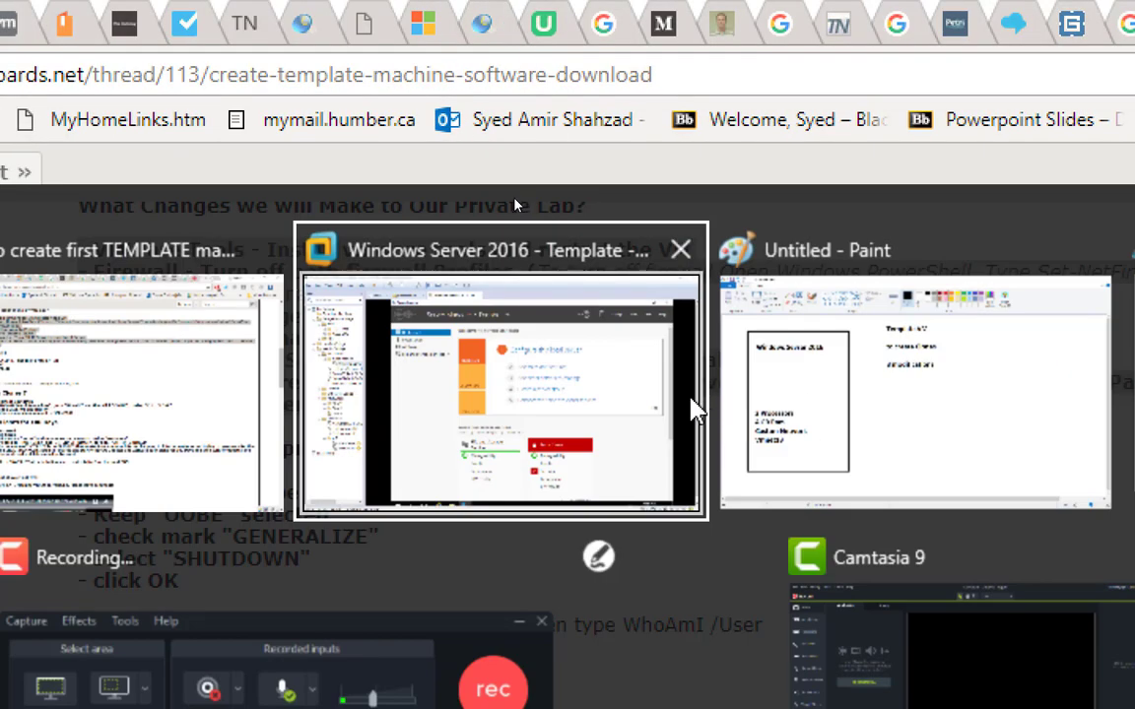
{"action": "left_click", "coordinate": [691, 405]}
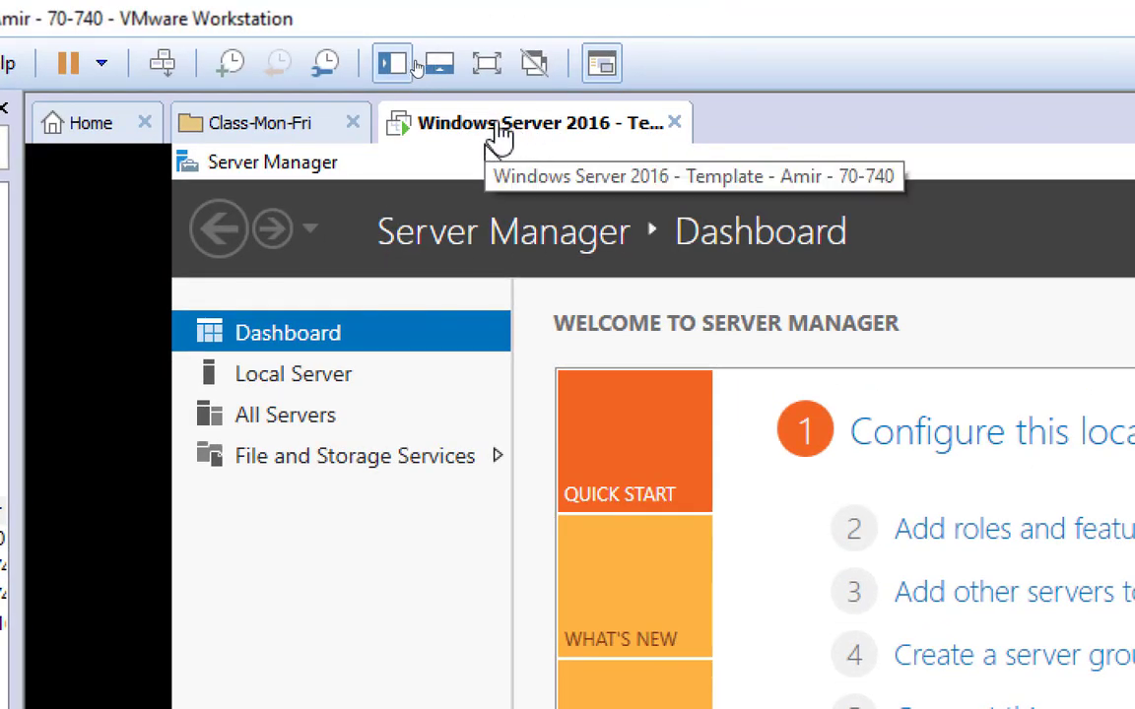
{"action": "right_click", "coordinate": [502, 126]}
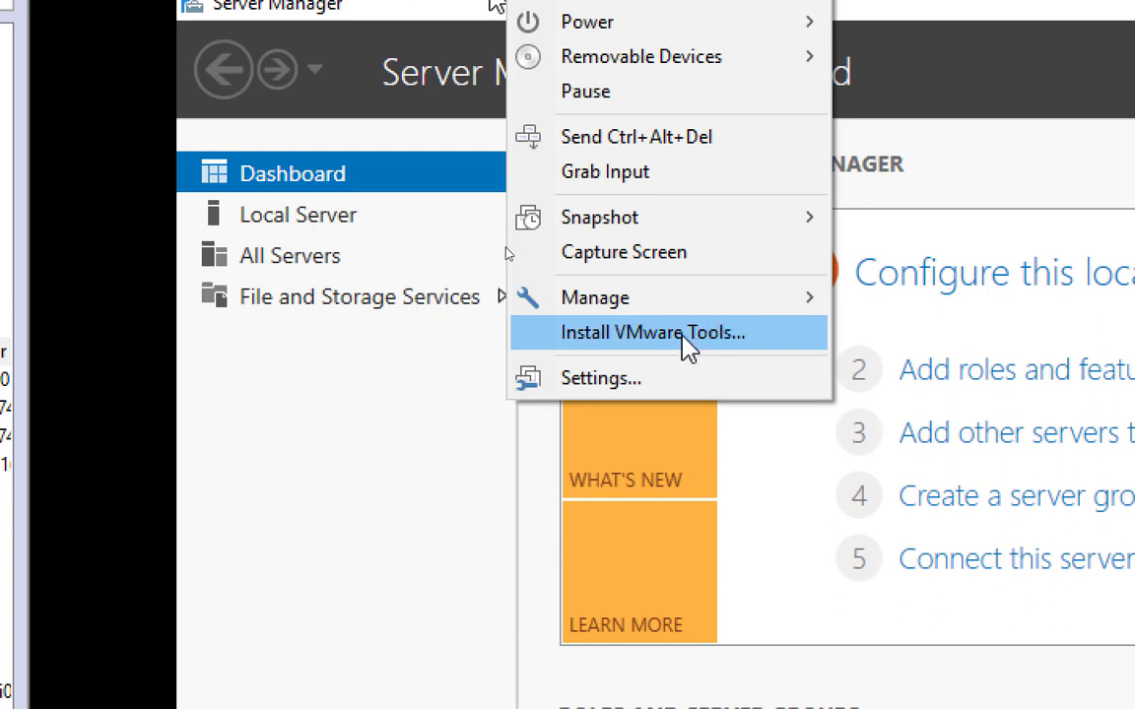
{"action": "left_click", "coordinate": [682, 335]}
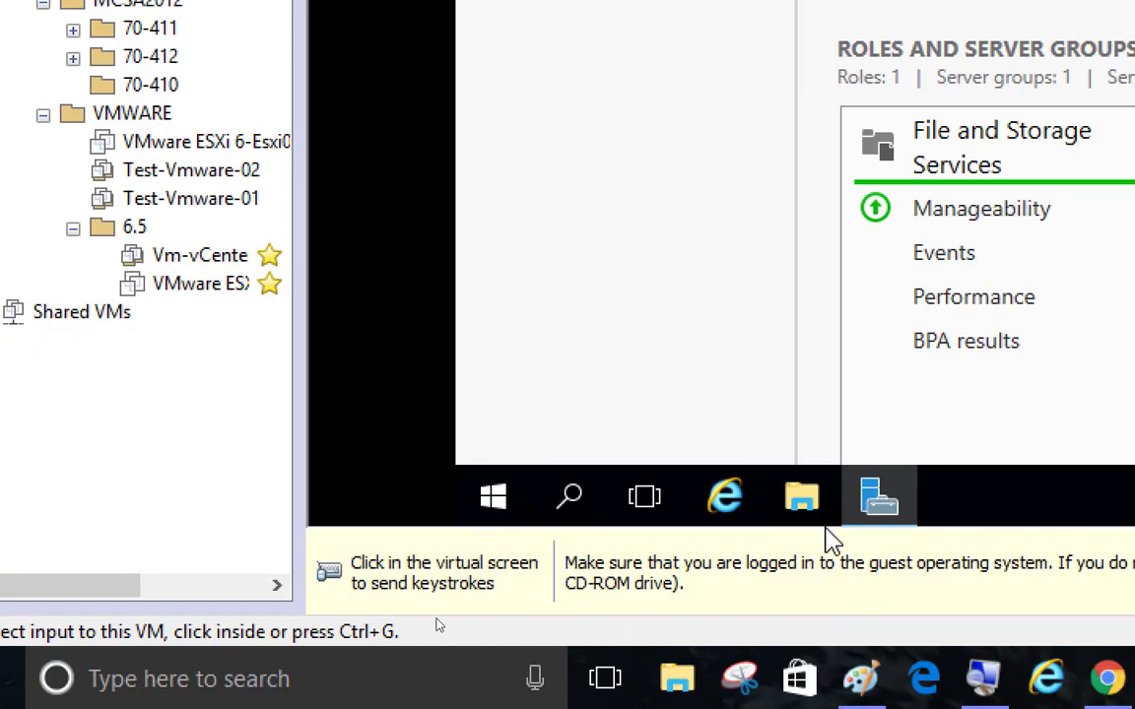
Step: Launch the VMware Tools setup from DVD drive D: in the guest's File Explorer and bring its wizard to the front
{"action": "left_click", "coordinate": [799, 500]}
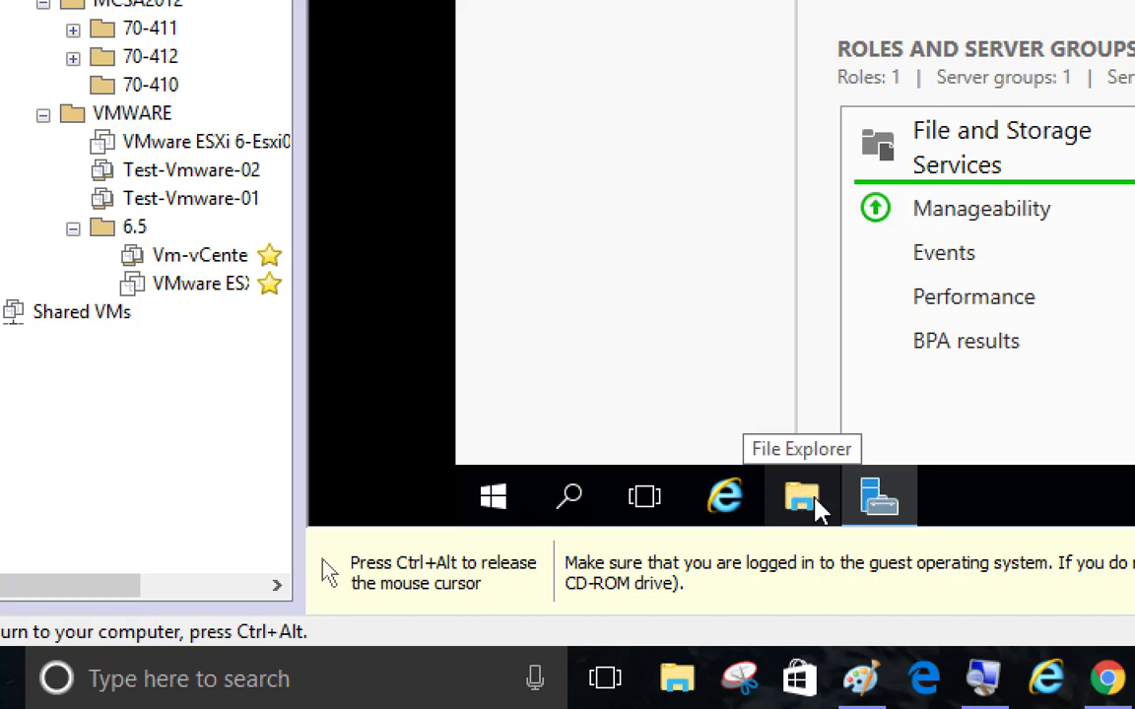
{"action": "left_click", "coordinate": [804, 498]}
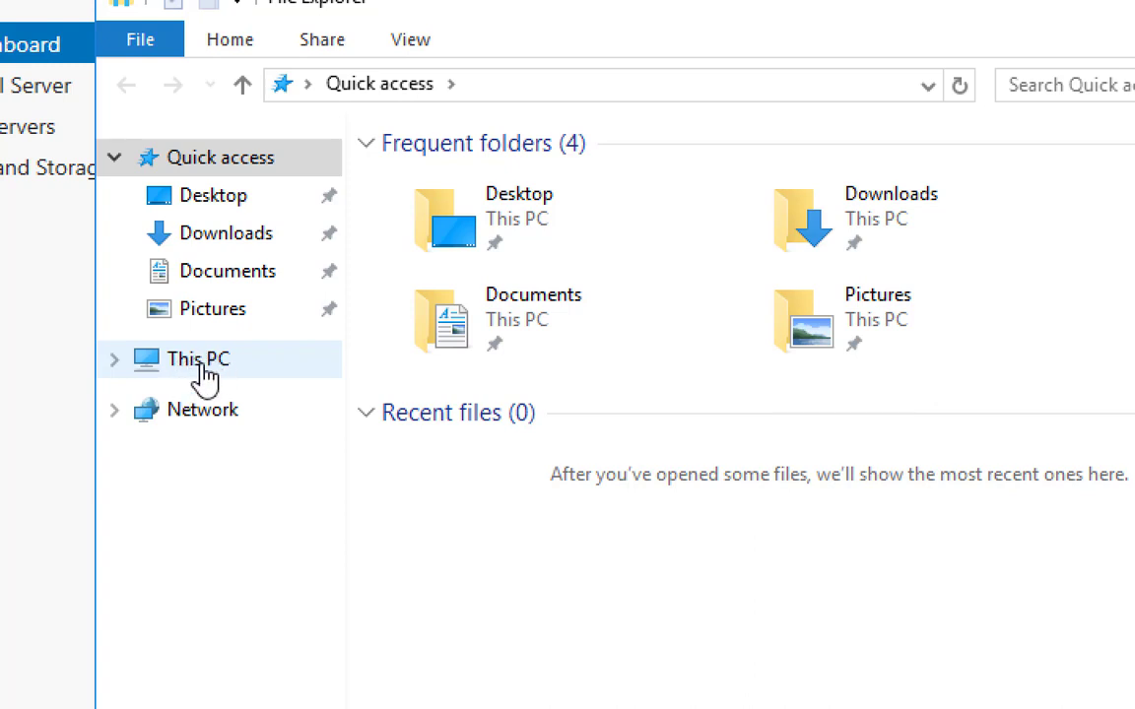
{"action": "left_click", "coordinate": [187, 372]}
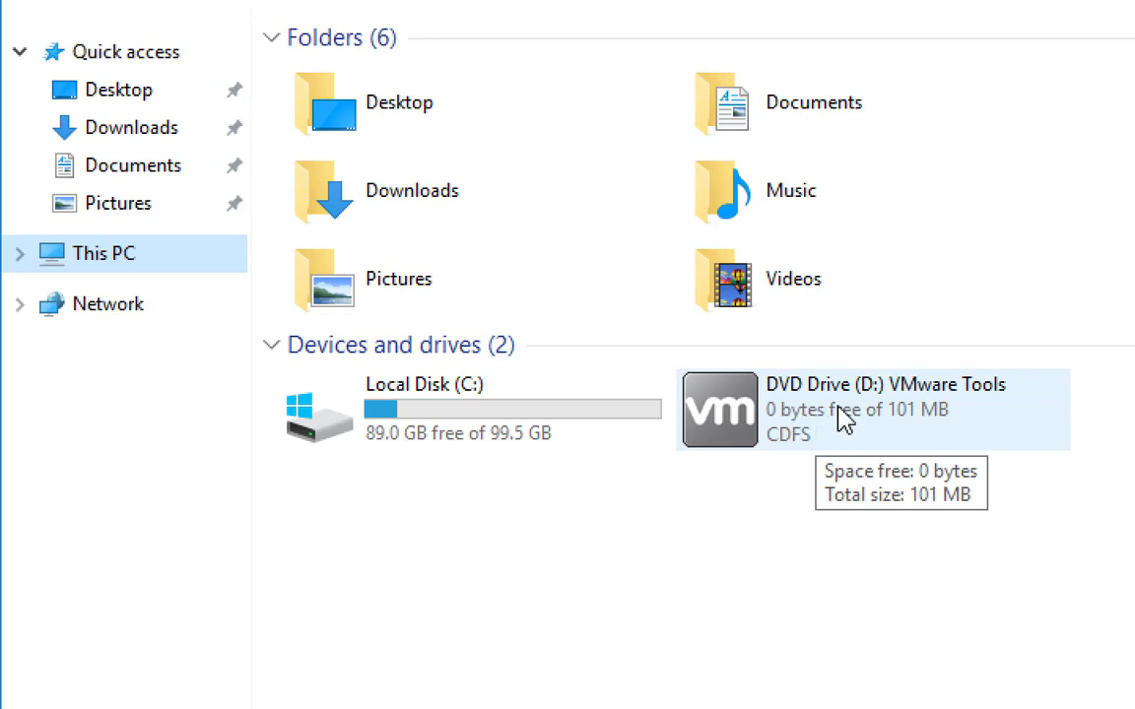
{"action": "double_click", "coordinate": [841, 414]}
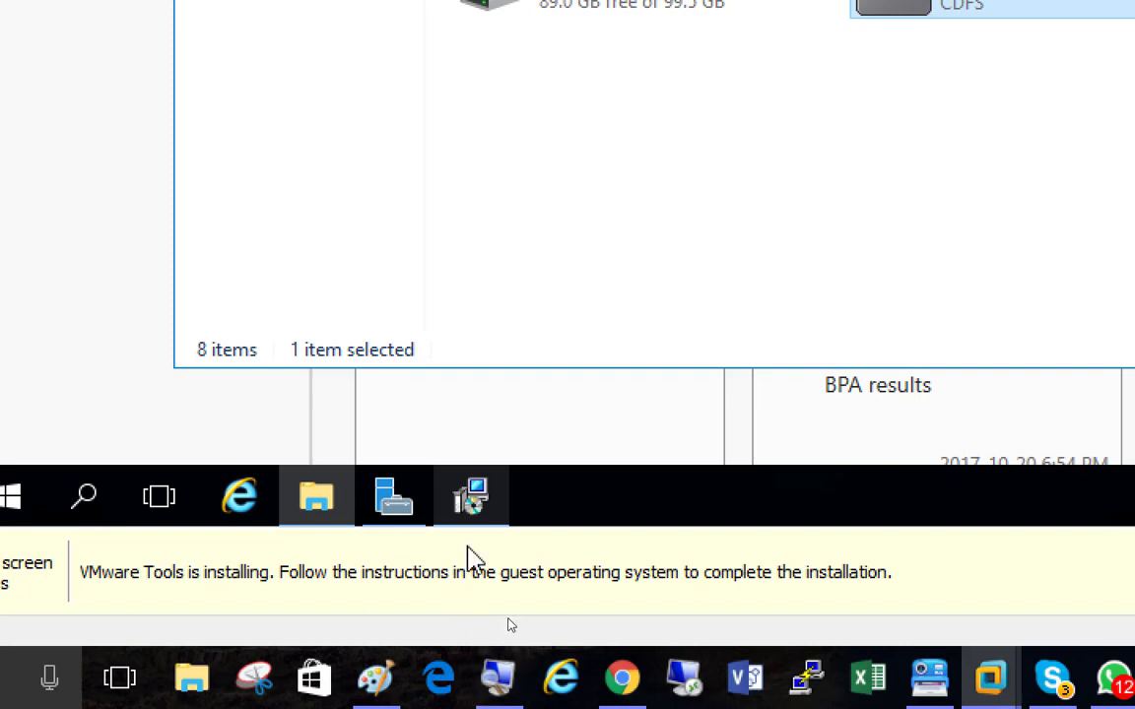
{"action": "left_click", "coordinate": [471, 499]}
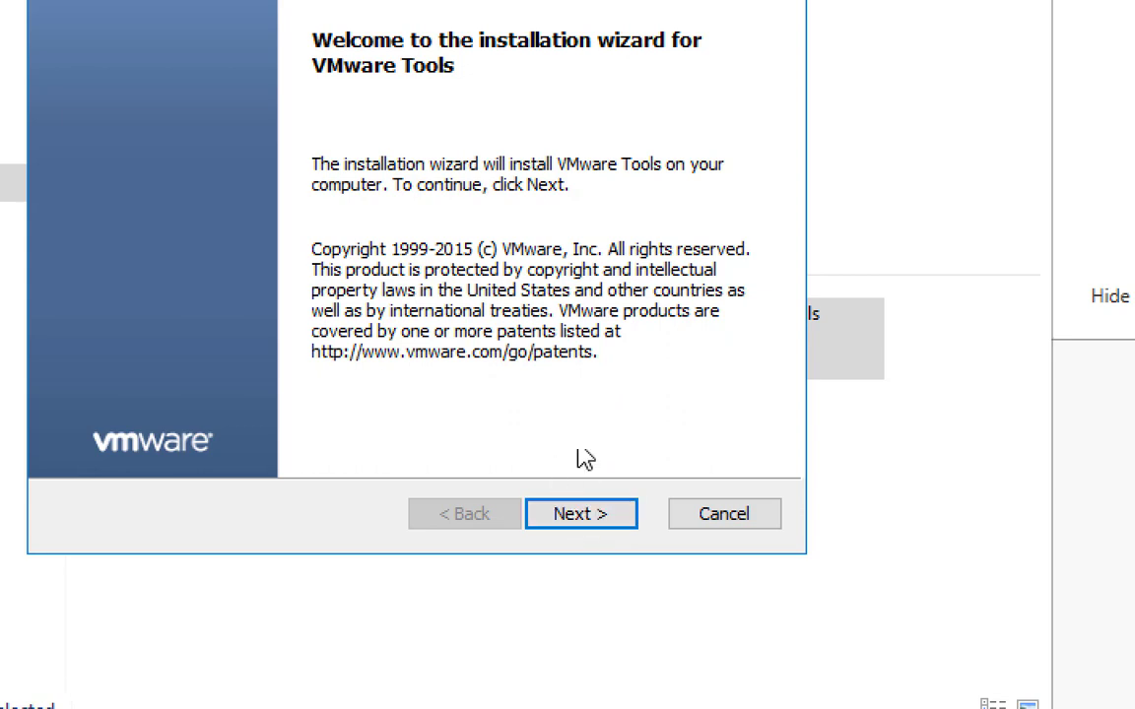
Step: Install VMware Tools with the Typical setup type and restart the virtual machine
{"action": "left_click", "coordinate": [591, 525]}
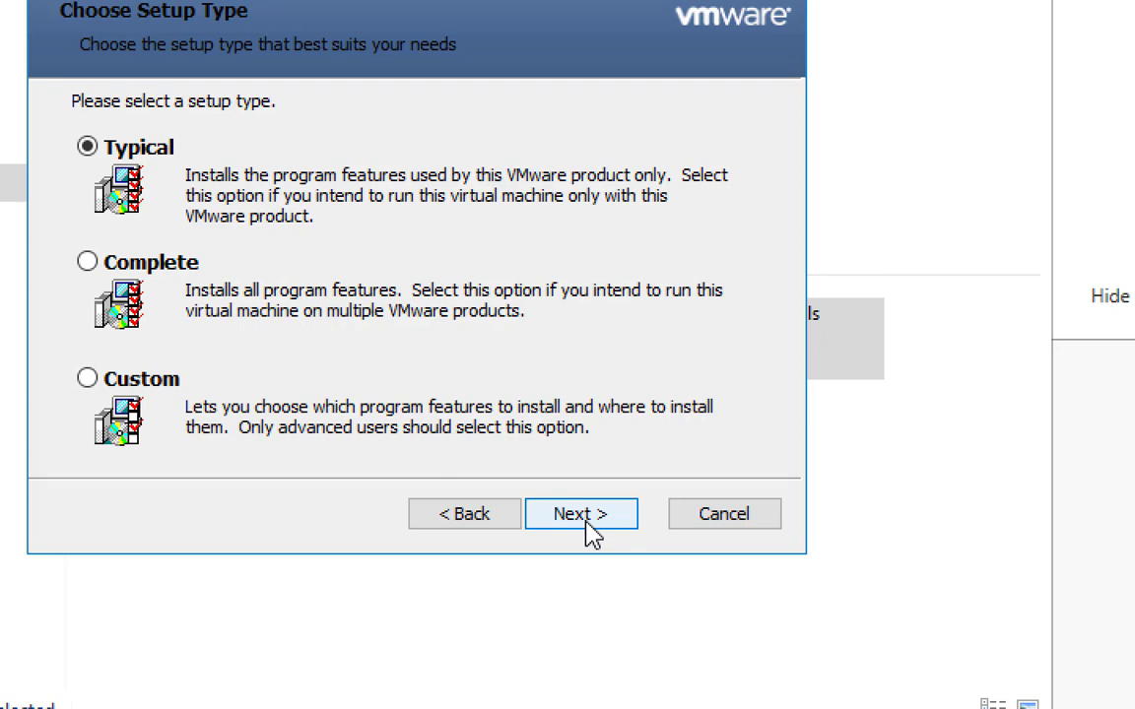
{"action": "left_click", "coordinate": [591, 526]}
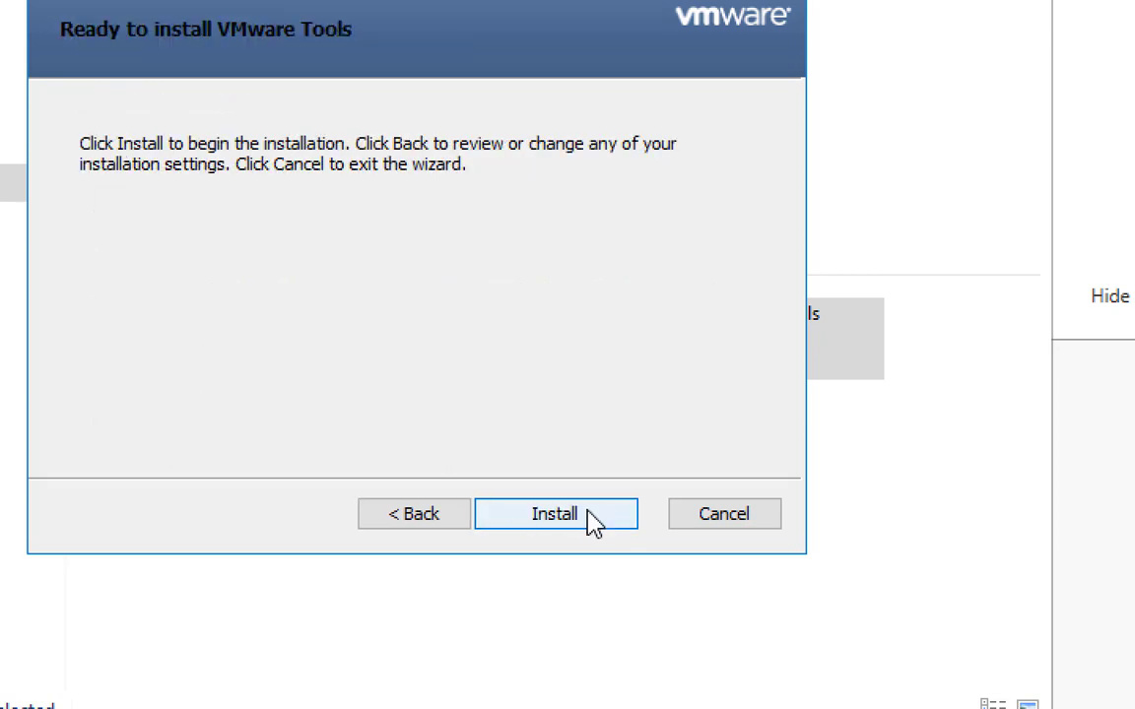
{"action": "left_click", "coordinate": [589, 518]}
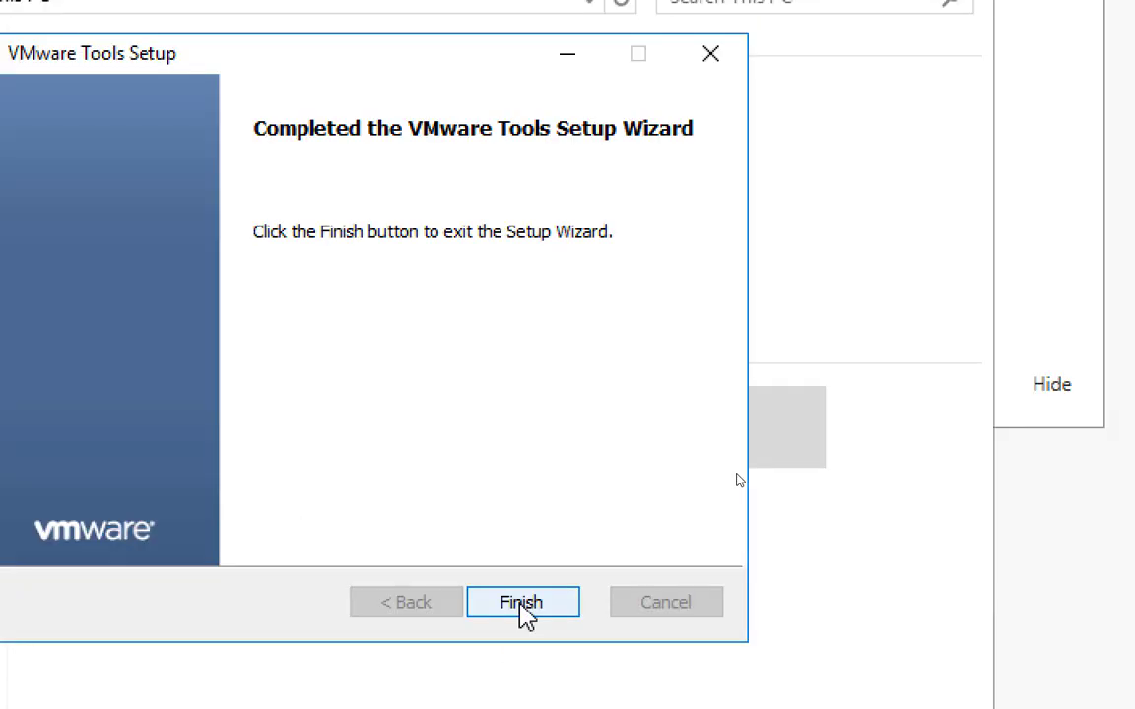
{"action": "left_click", "coordinate": [529, 618]}
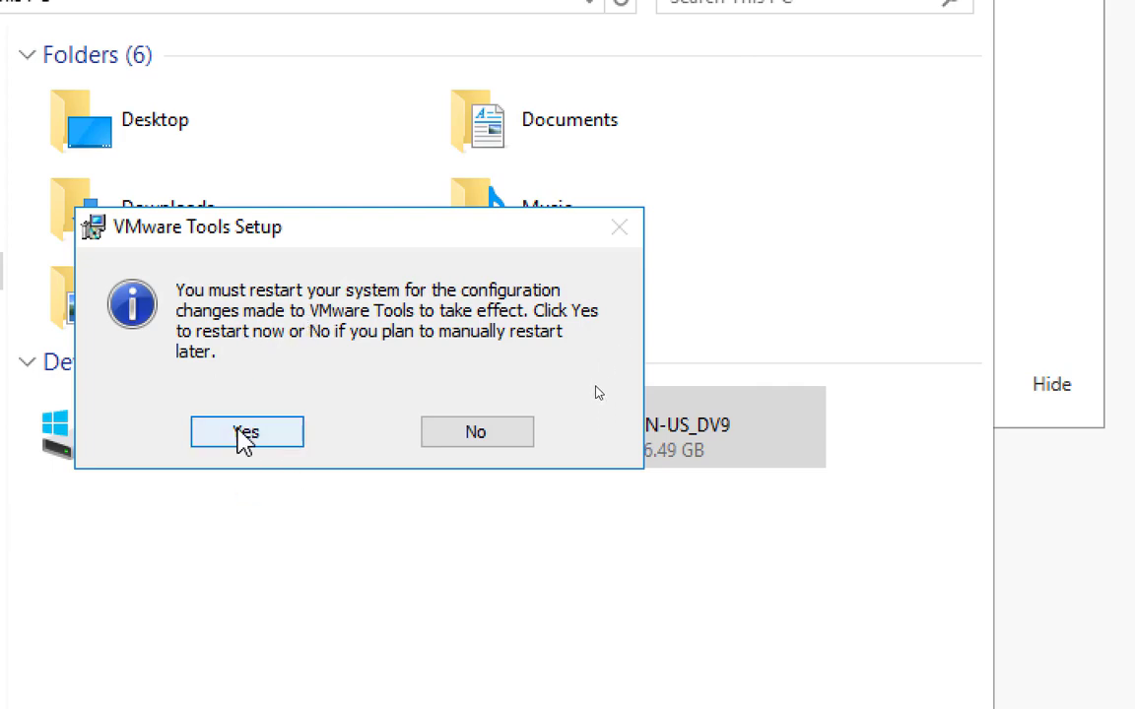
{"action": "left_click", "coordinate": [243, 439]}
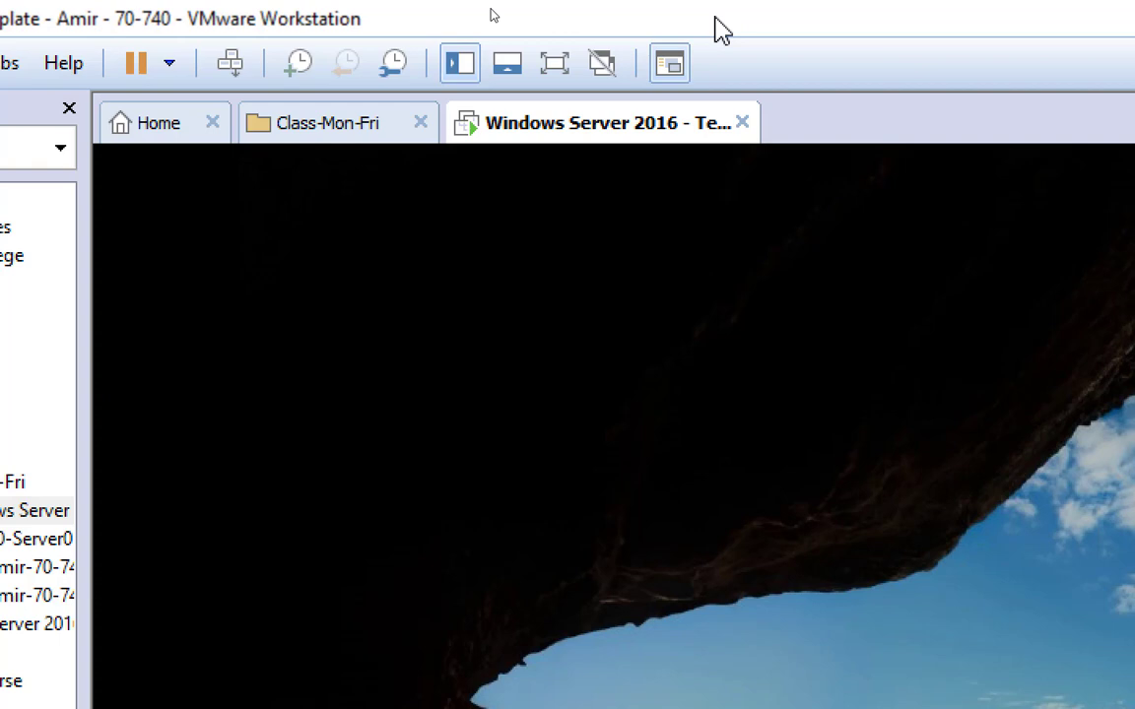
Step: Send Ctrl+Alt+Del to the restarted virtual machine and sign in as Administrator with the account password
{"action": "left_click", "coordinate": [680, 69]}
{"action": "left_click", "coordinate": [231, 71]}
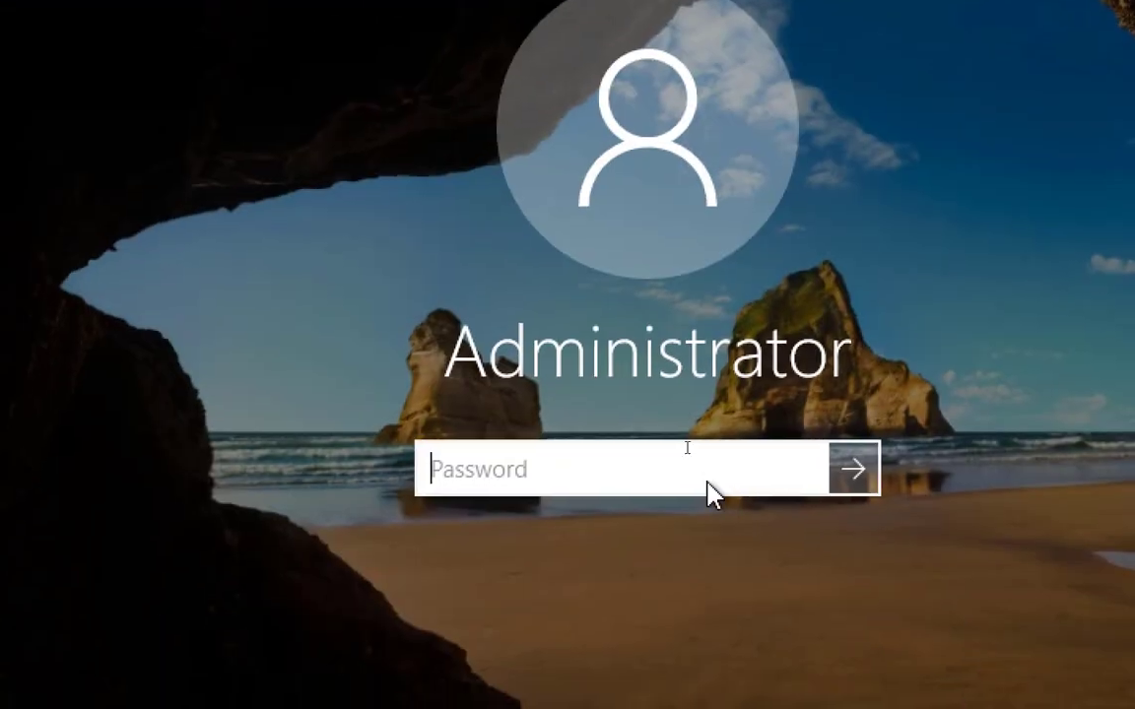
{"action": "type", "text": "•••••••"}
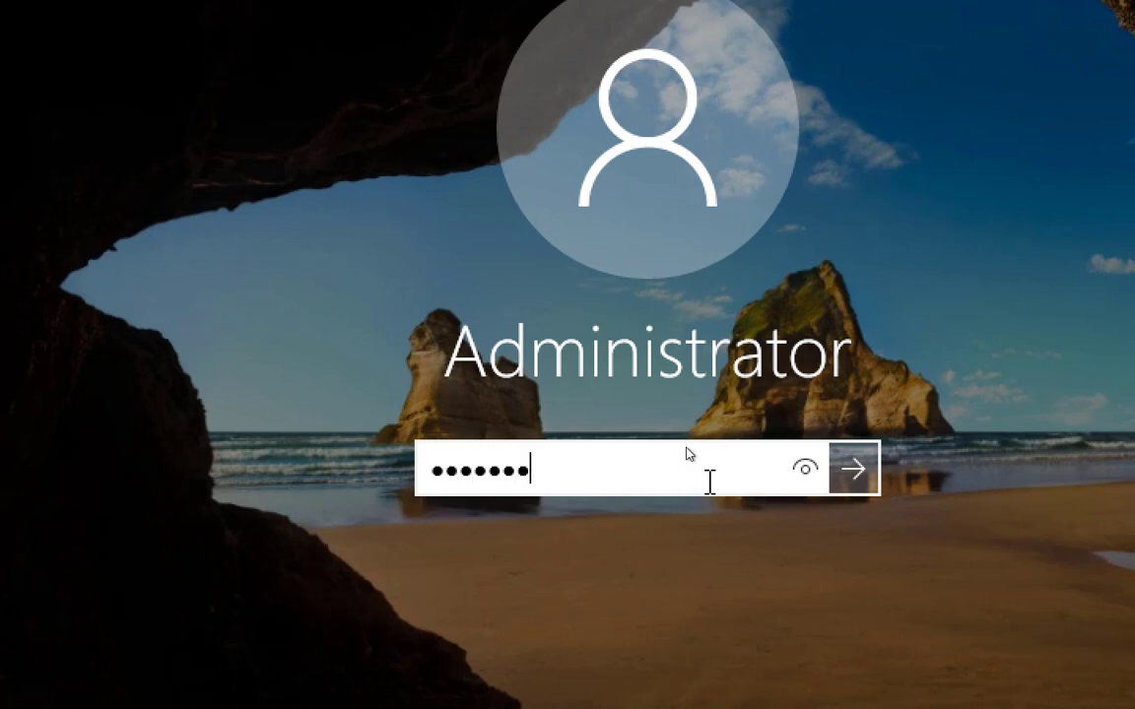
{"action": "type", "text": "•••"}
{"action": "key", "text": "Return"}
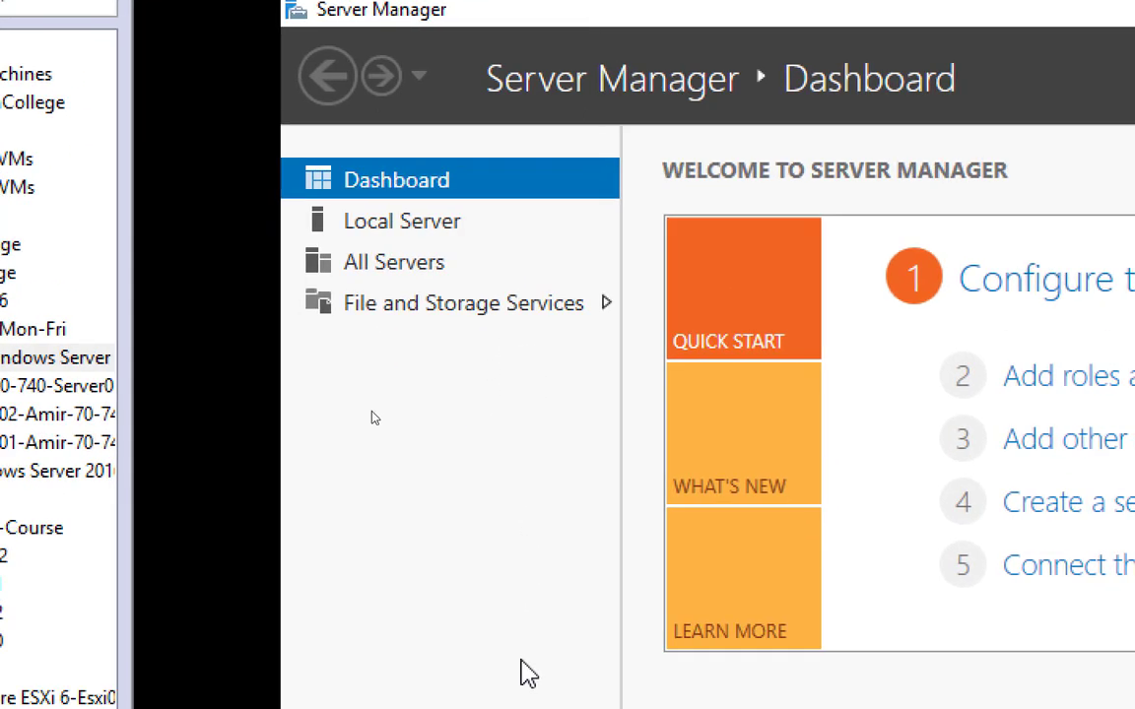
Step: Recheck the lab changes list in Chrome and open the Local Server page in the virtual machine's Server Manager
{"action": "key", "text": "alt+Tab"}
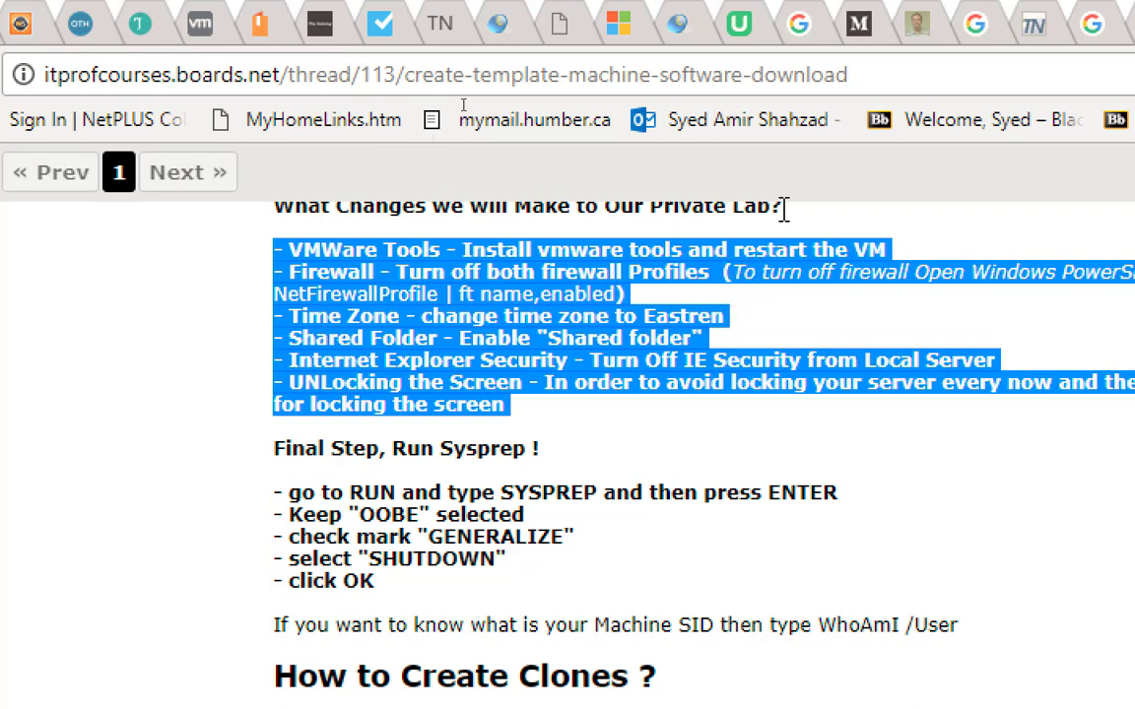
{"action": "key", "text": "alt+Tab"}
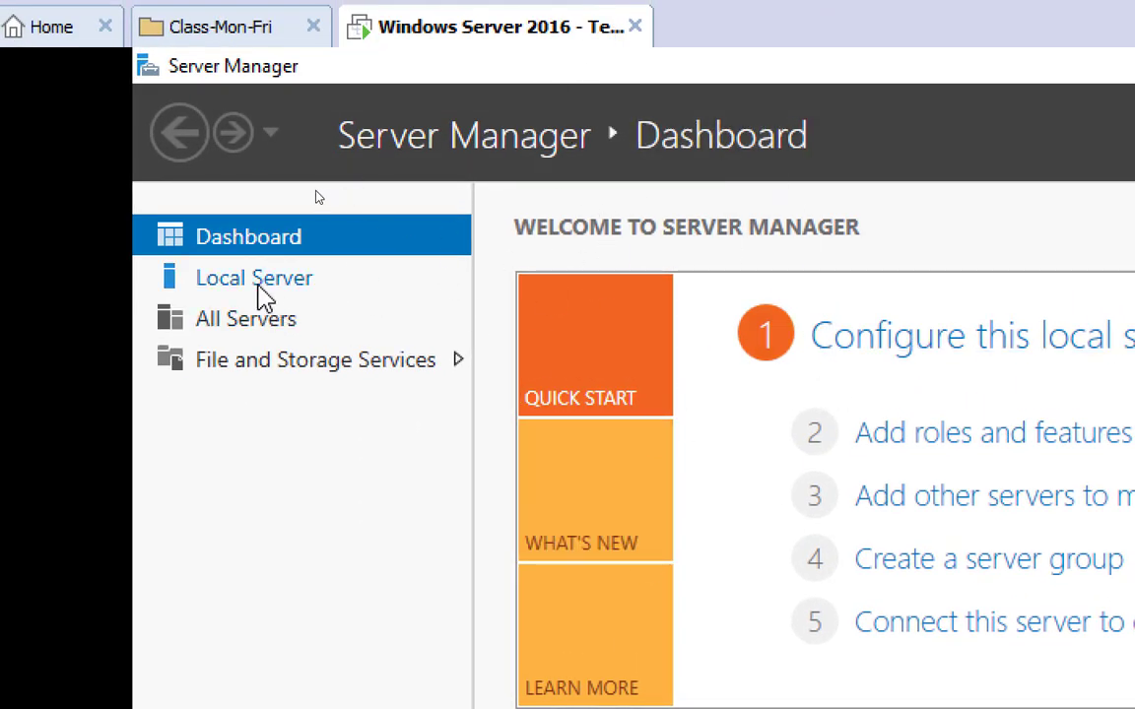
{"action": "left_click", "coordinate": [264, 296]}
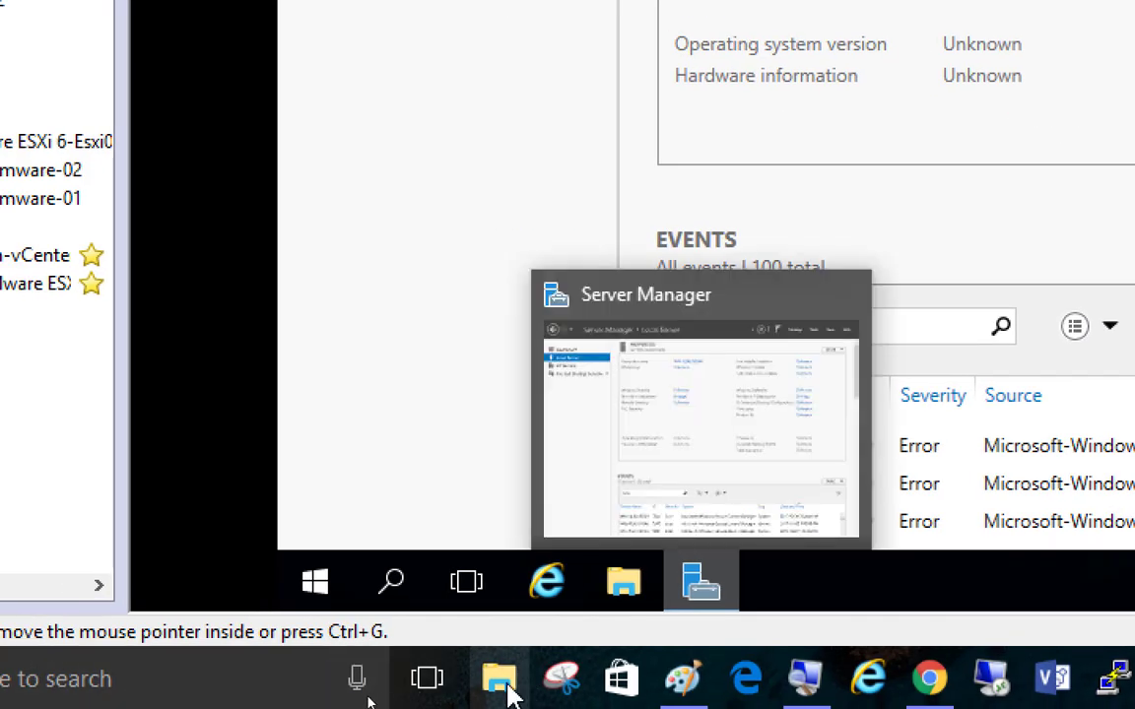
Step: View the host computer's drives under This PC in File Explorer and minimize the window
{"action": "left_click", "coordinate": [504, 690]}
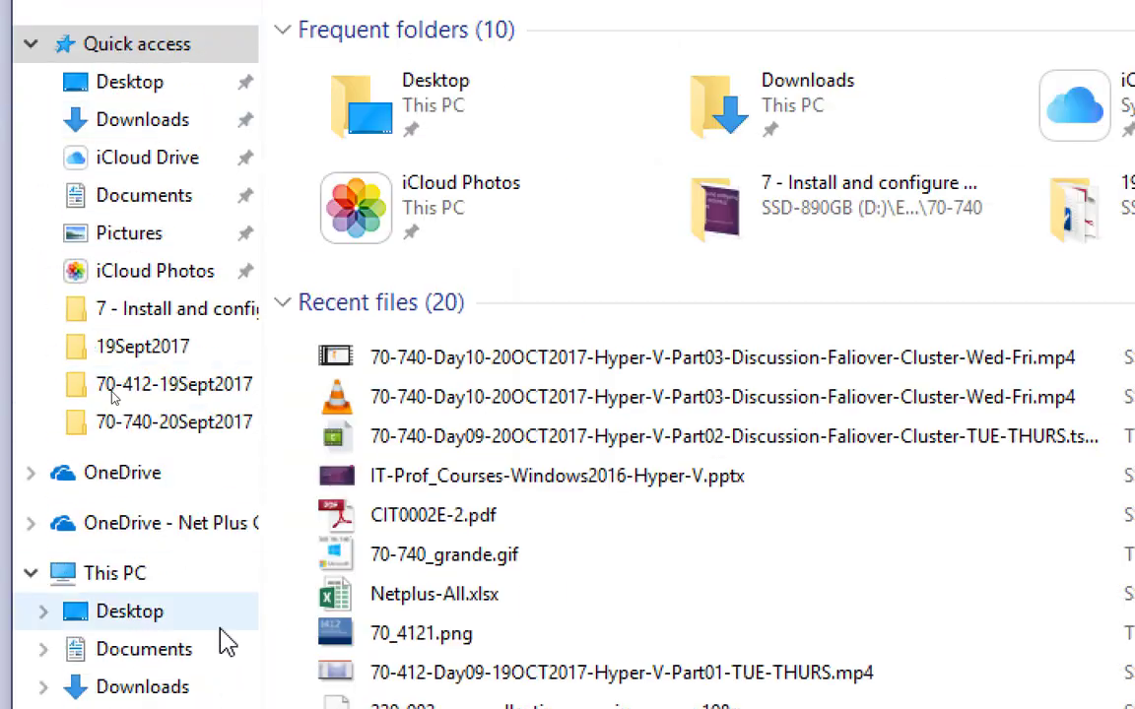
{"action": "left_click", "coordinate": [145, 580]}
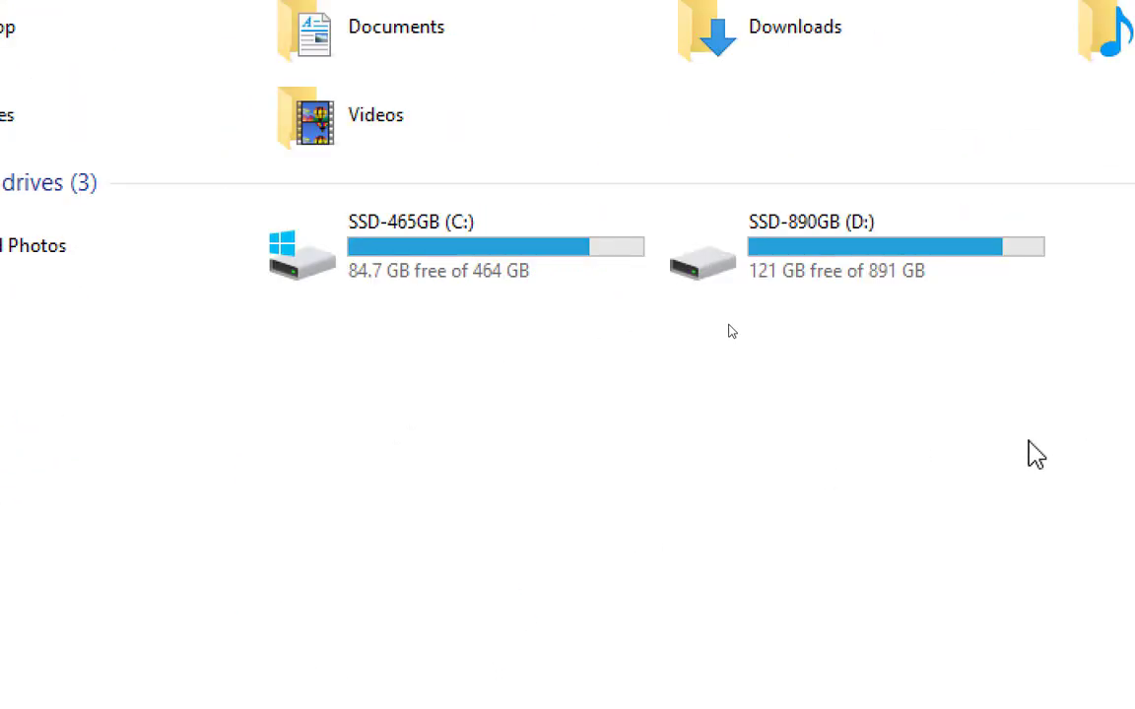
{"action": "left_click", "coordinate": [1028, 29]}
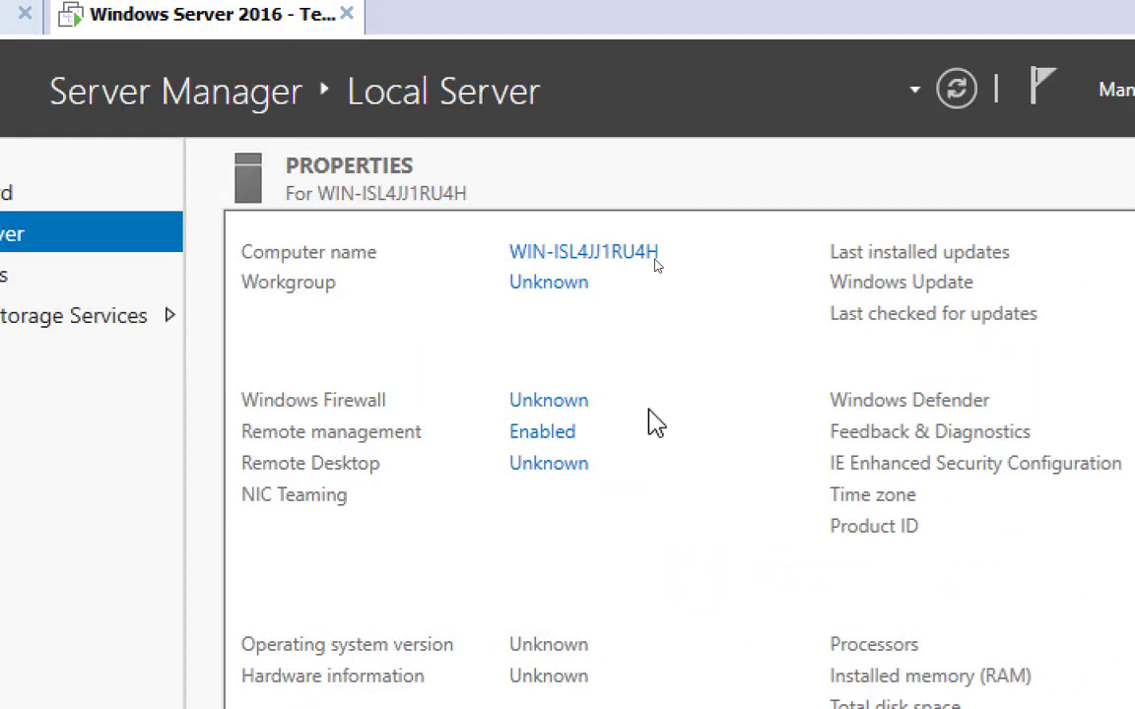
Step: Open the guest's Windows Firewall settings from the Local Server properties
{"action": "left_click", "coordinate": [546, 400]}
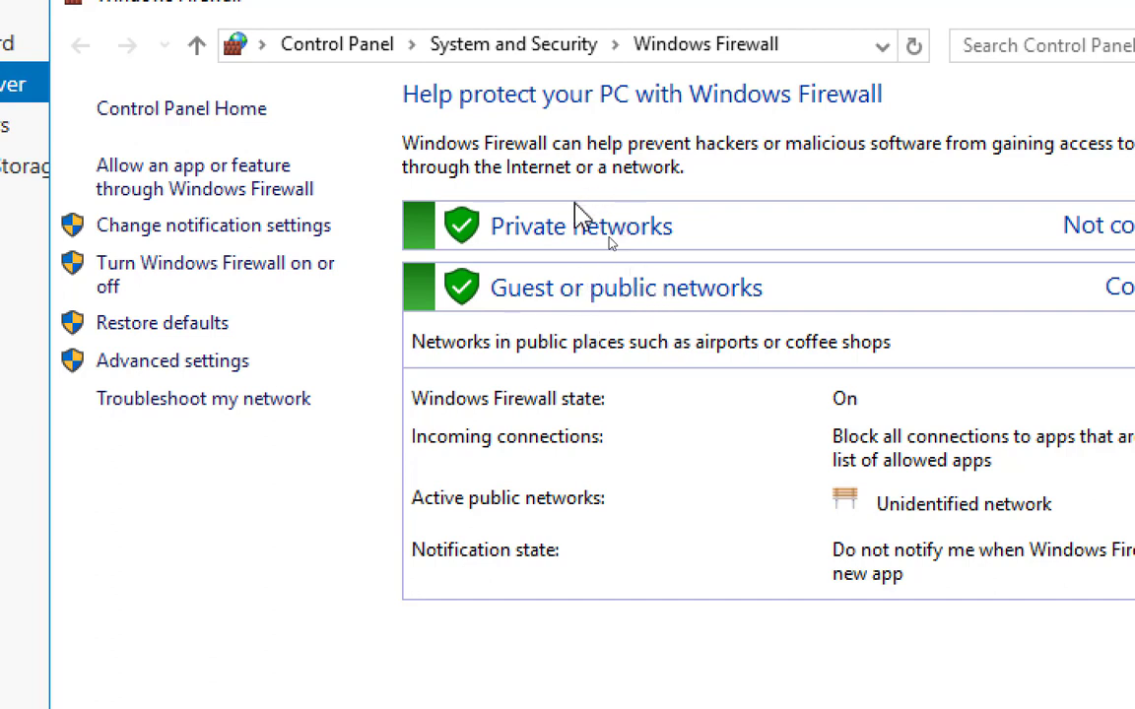
{"action": "left_click", "coordinate": [219, 278]}
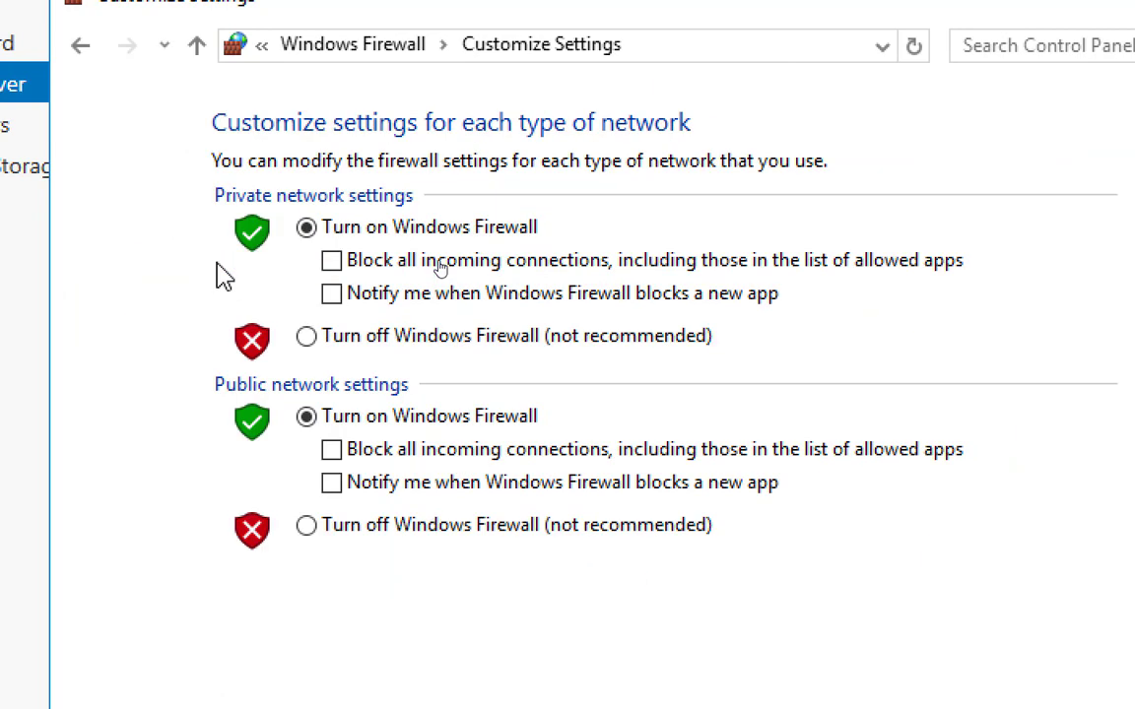
{"action": "left_click", "coordinate": [308, 336]}
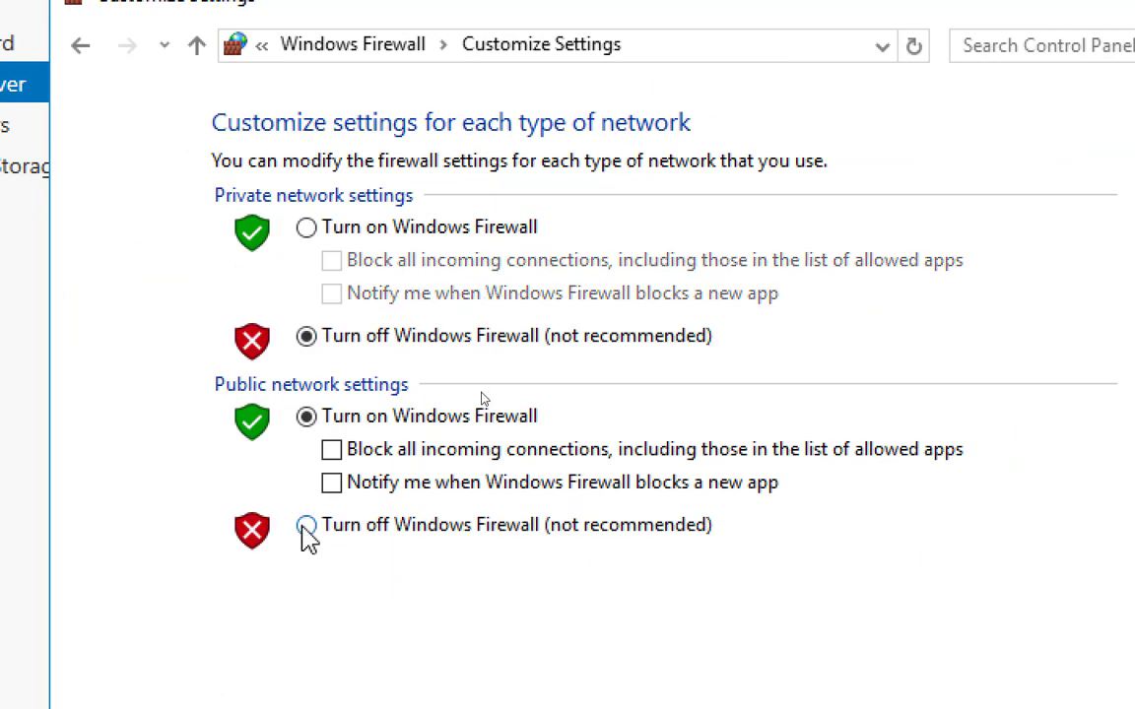
{"action": "left_click", "coordinate": [306, 525]}
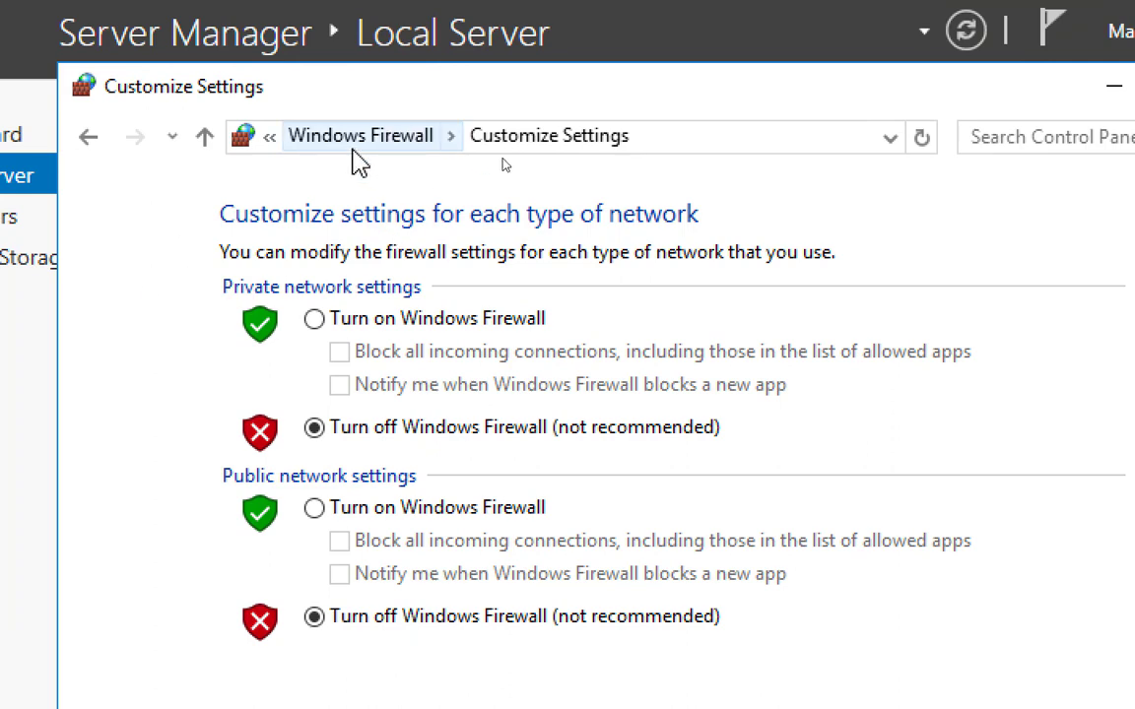
{"action": "left_click", "coordinate": [360, 138]}
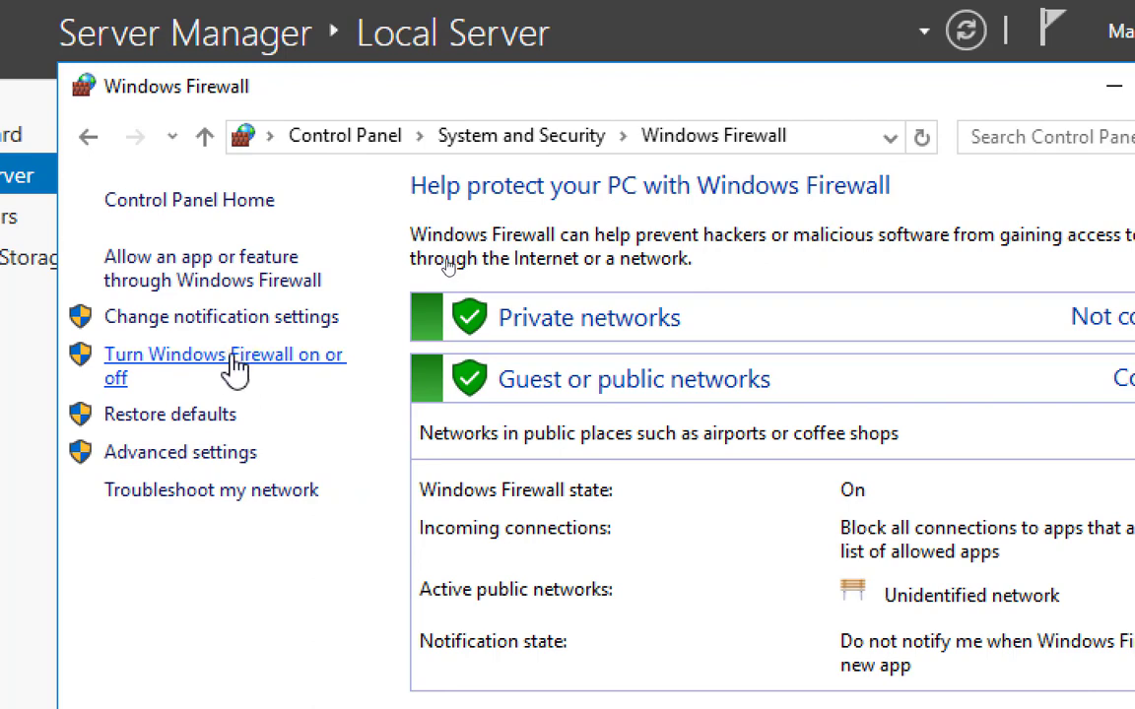
Step: Turn off Windows Firewall for both the private and public networks and close the Windows Firewall window
{"action": "left_click", "coordinate": [240, 372]}
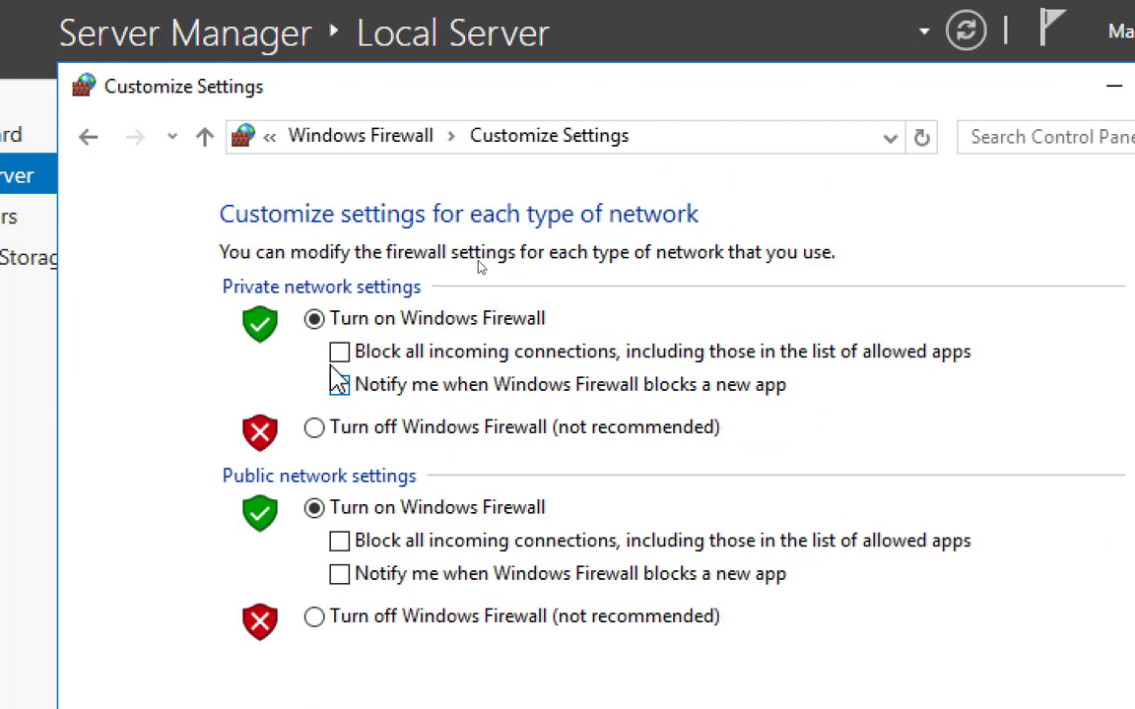
{"action": "left_click", "coordinate": [347, 427]}
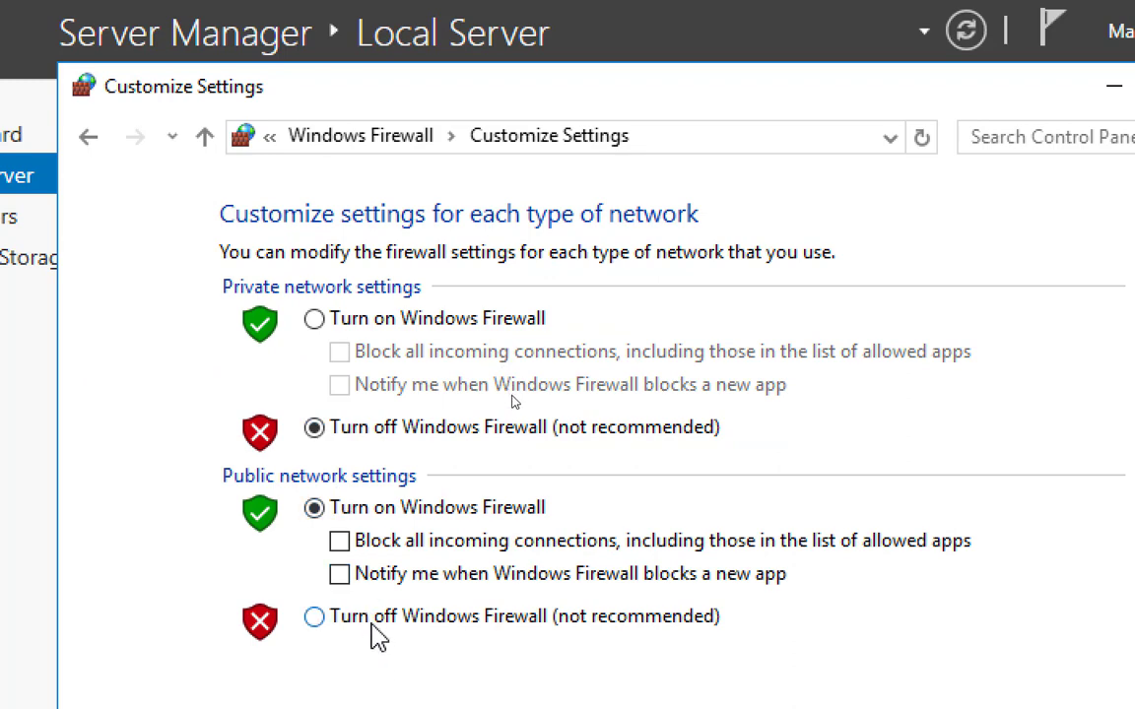
{"action": "left_click", "coordinate": [371, 622]}
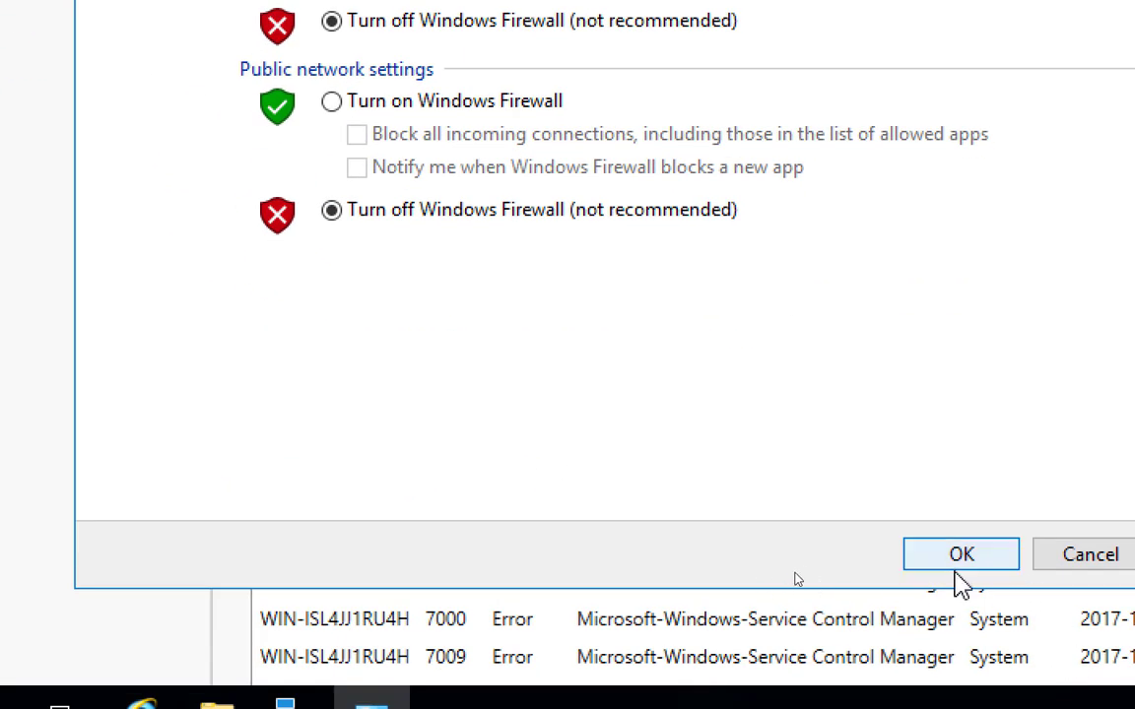
{"action": "left_click", "coordinate": [961, 555]}
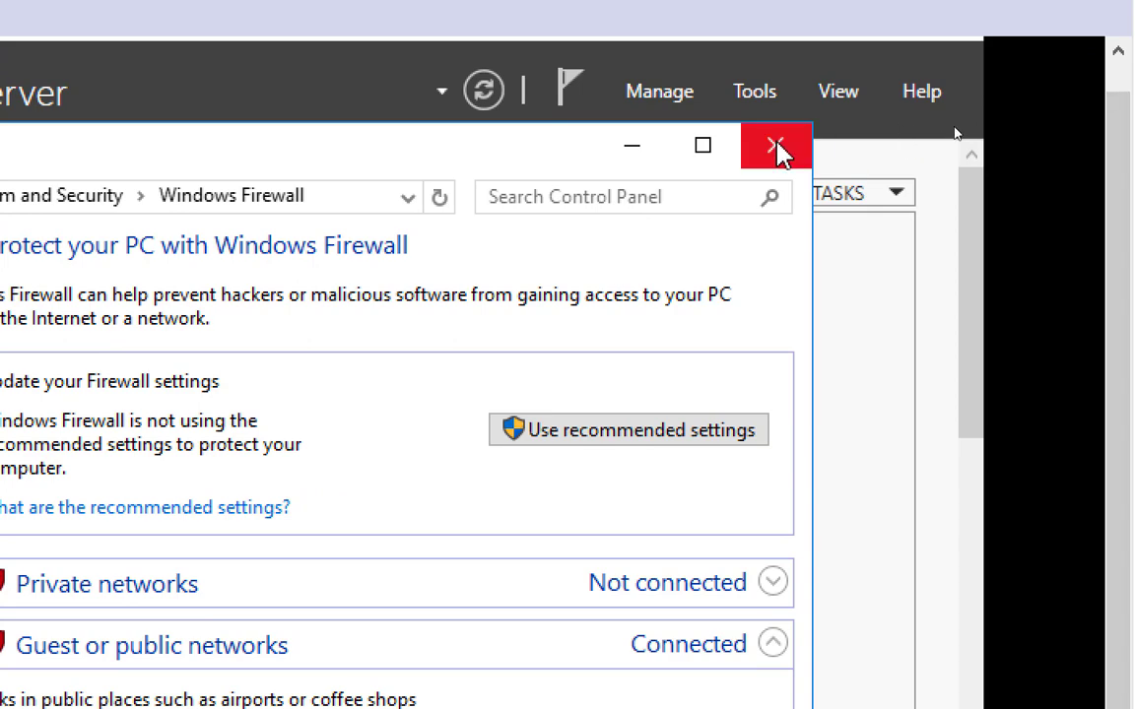
{"action": "left_click", "coordinate": [1129, 193]}
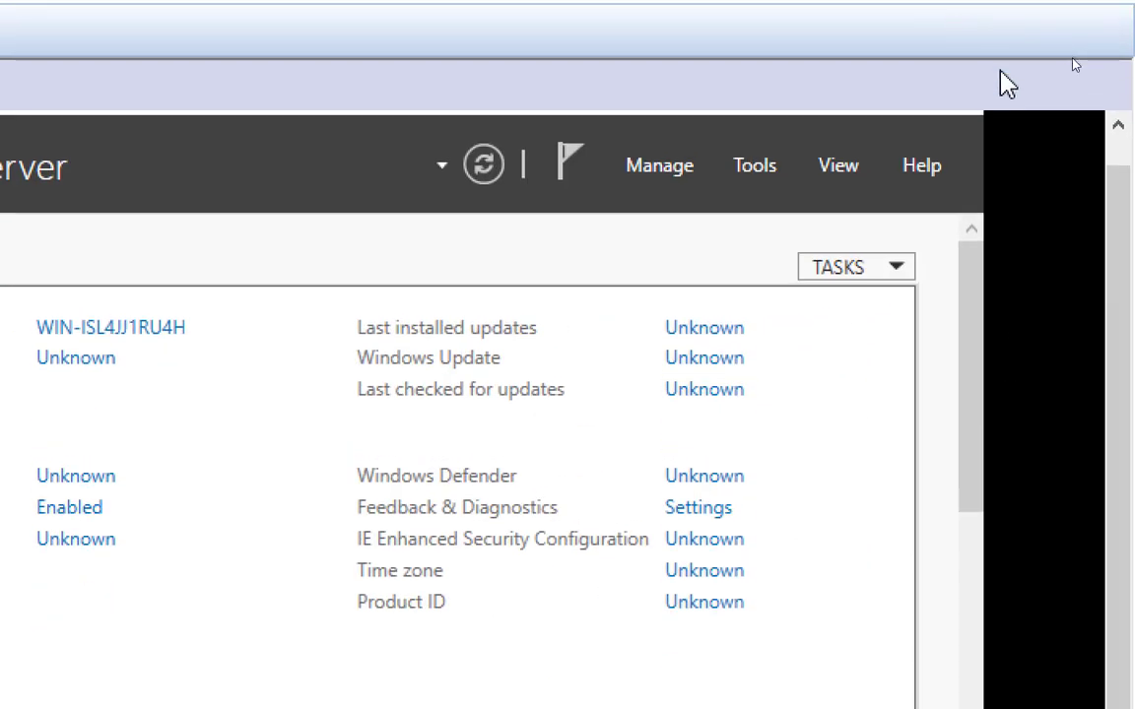
Step: Close Server Manager and restart the Windows Server 2016 template virtual machine
{"action": "left_click_drag", "start_coordinate": [1123, 171], "coordinate": [1122, 138]}
{"action": "left_click", "coordinate": [940, 129]}
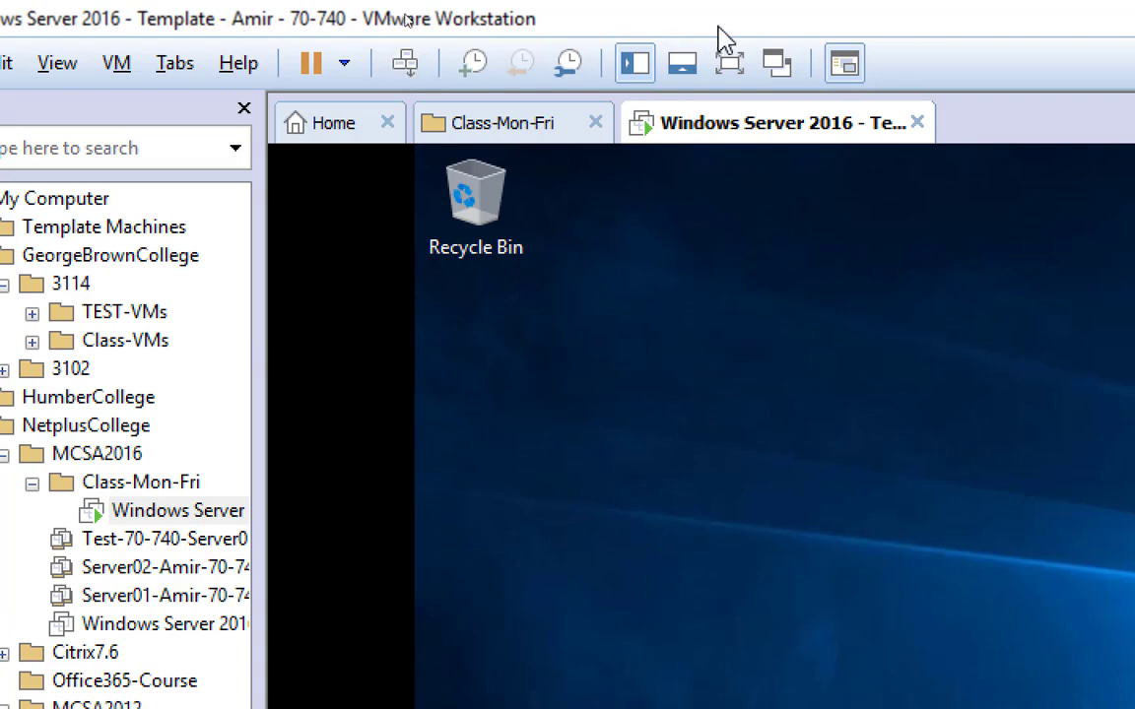
{"action": "left_click", "coordinate": [729, 63]}
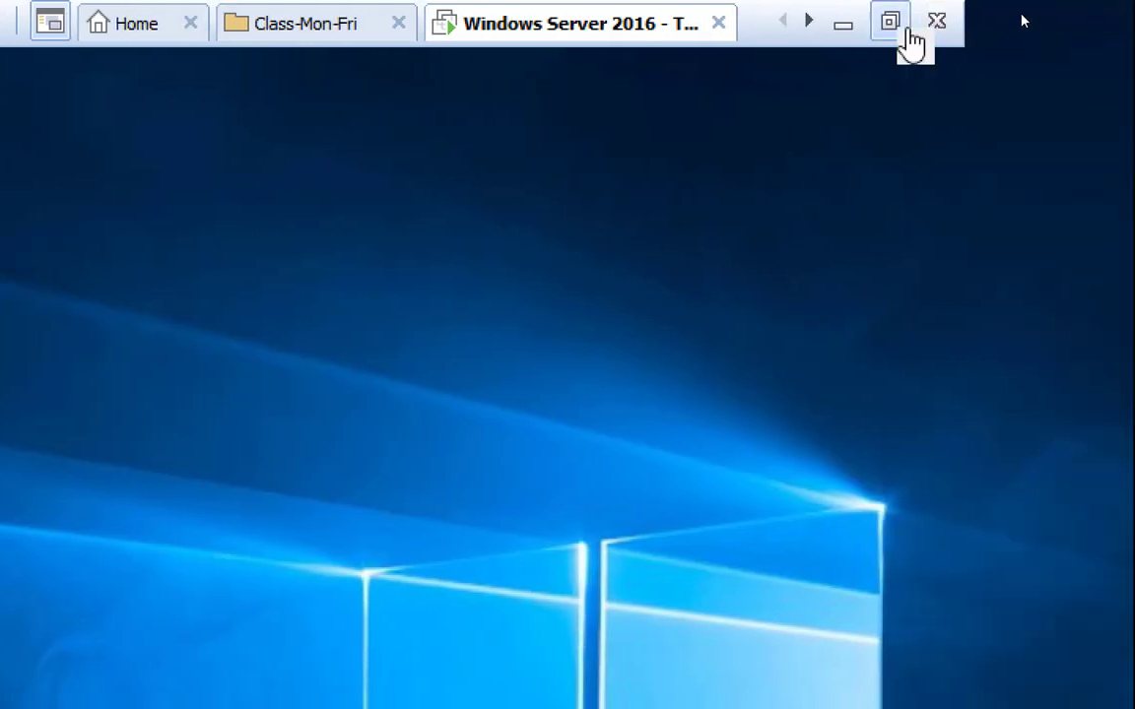
{"action": "left_click", "coordinate": [1128, 22]}
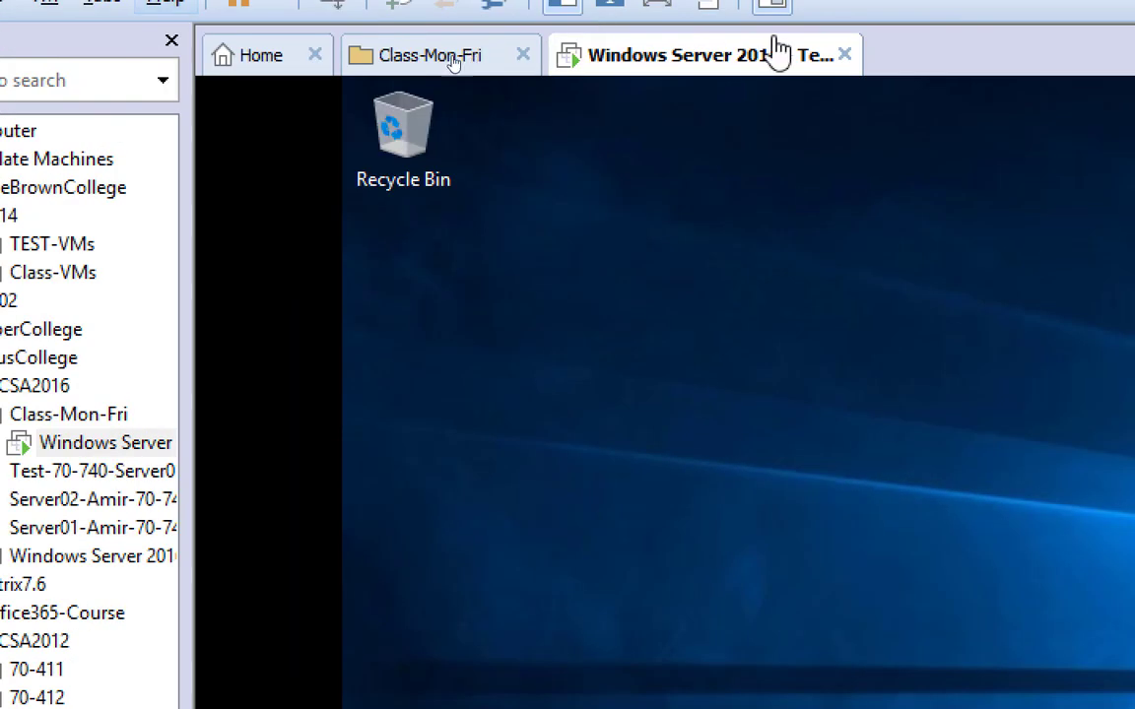
{"action": "right_click", "coordinate": [729, 57]}
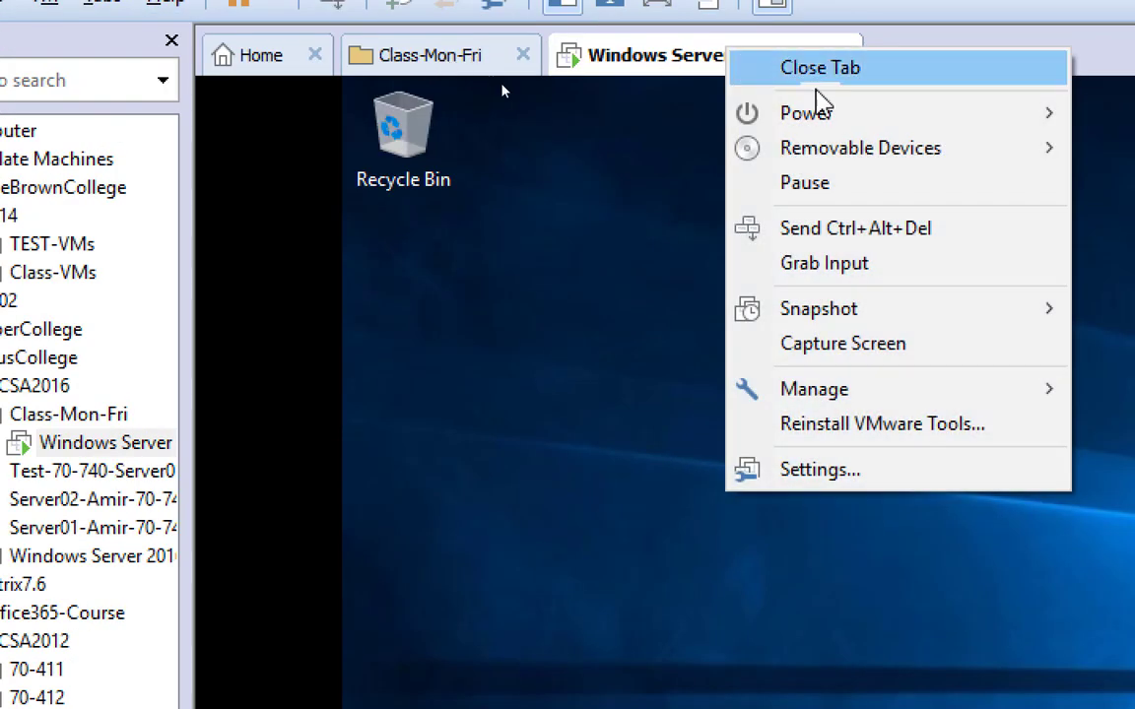
{"action": "mouse_move", "coordinate": [911, 119]}
{"action": "left_click", "coordinate": [851, 222]}
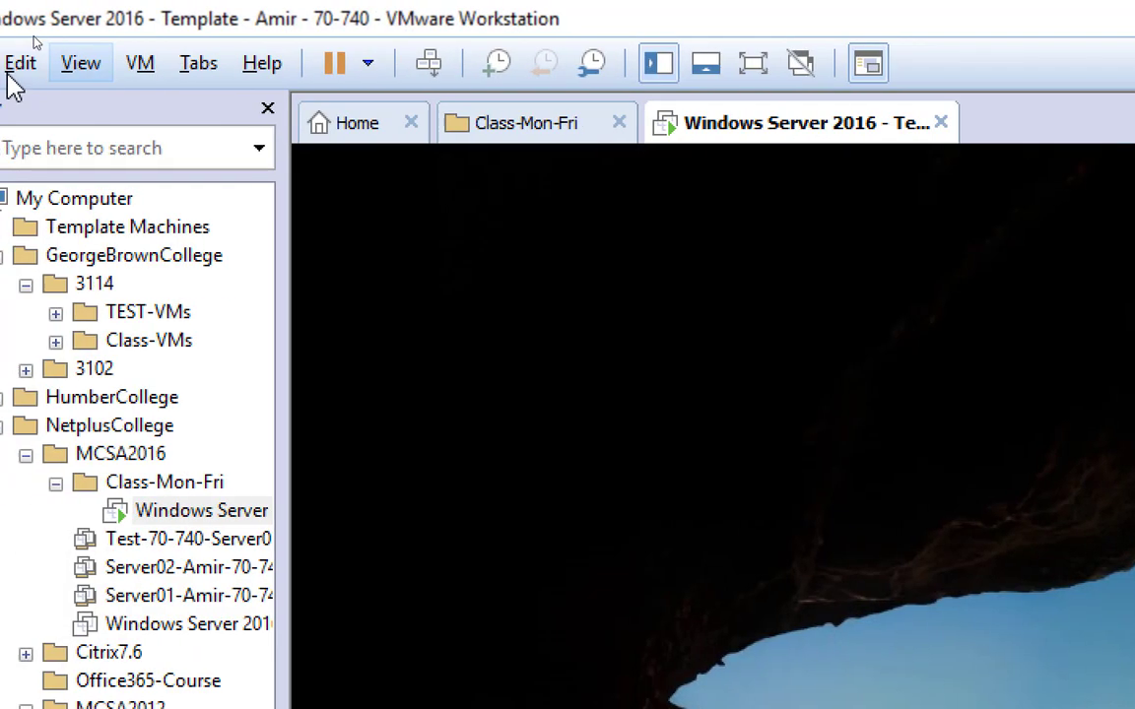
Step: Sign in to the virtual machine as Administrator with the account password and open Server Manager's Local Server page
{"action": "left_click", "coordinate": [428, 63]}
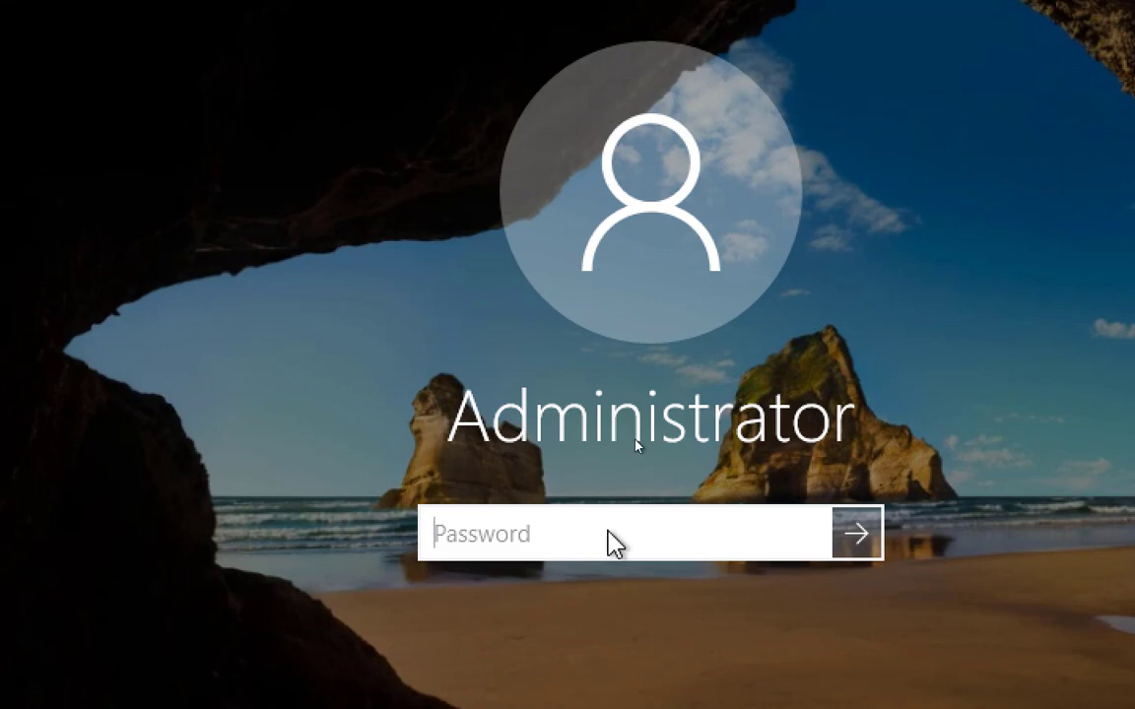
{"action": "type", "text": "**********"}
{"action": "key", "text": "Return"}
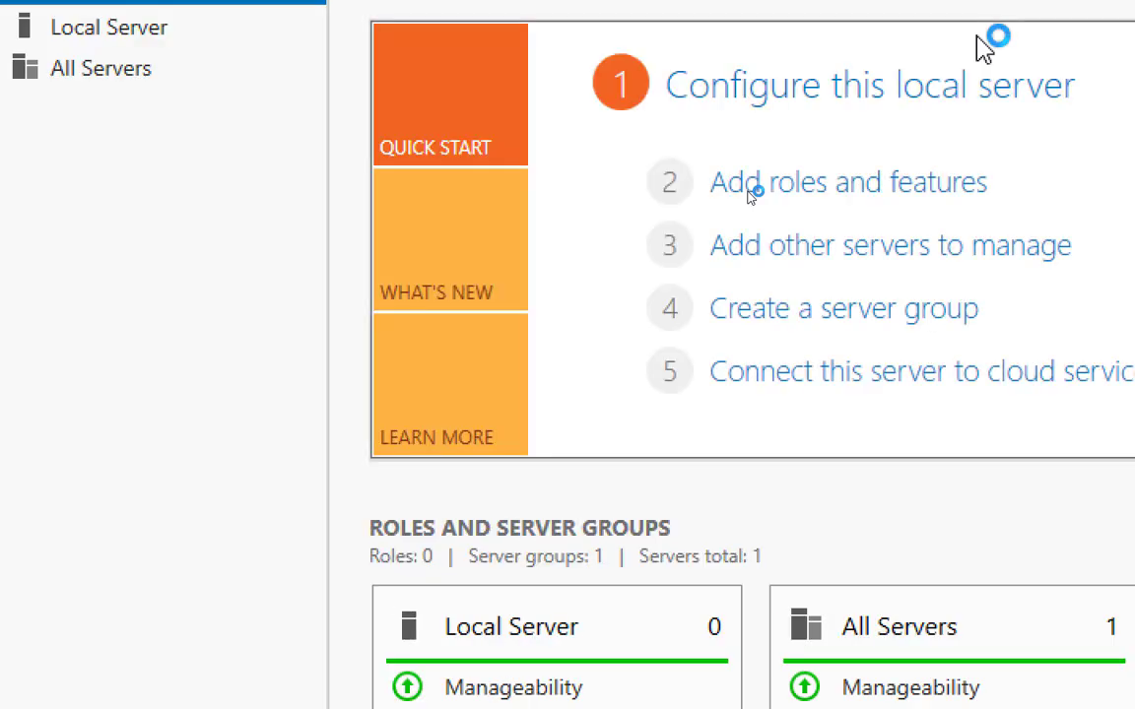
{"action": "left_click", "coordinate": [123, 120]}
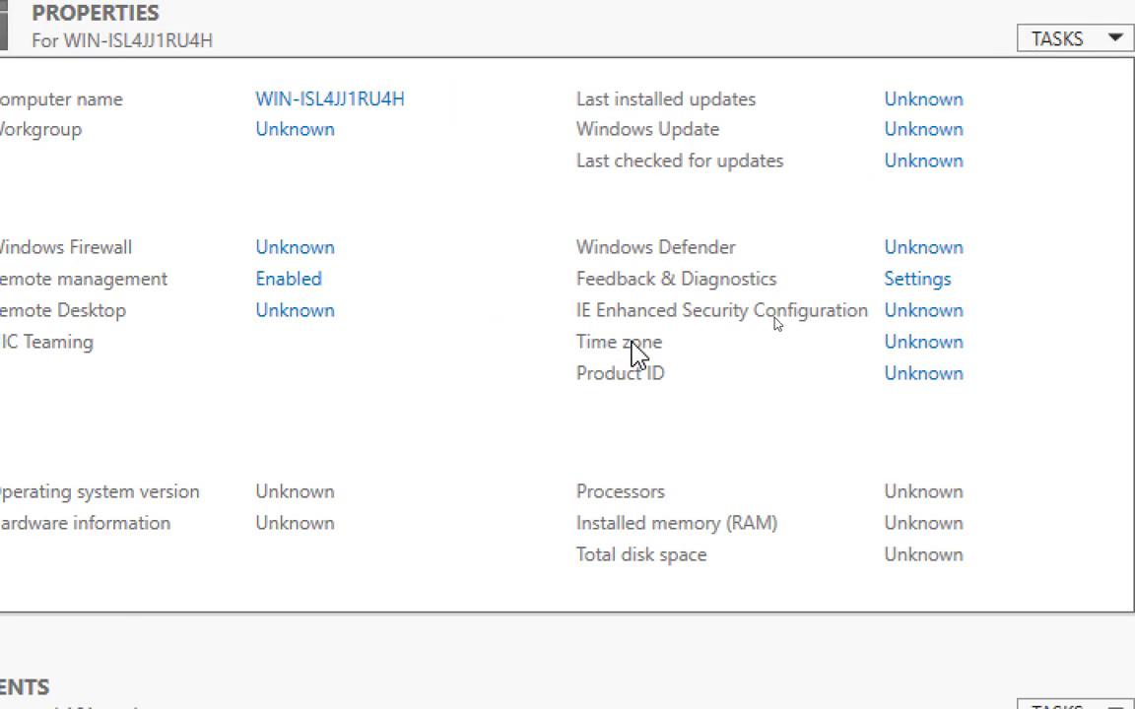
Step: Check the guest's time zone in the Date and Time settings without making changes
{"action": "left_click", "coordinate": [923, 342]}
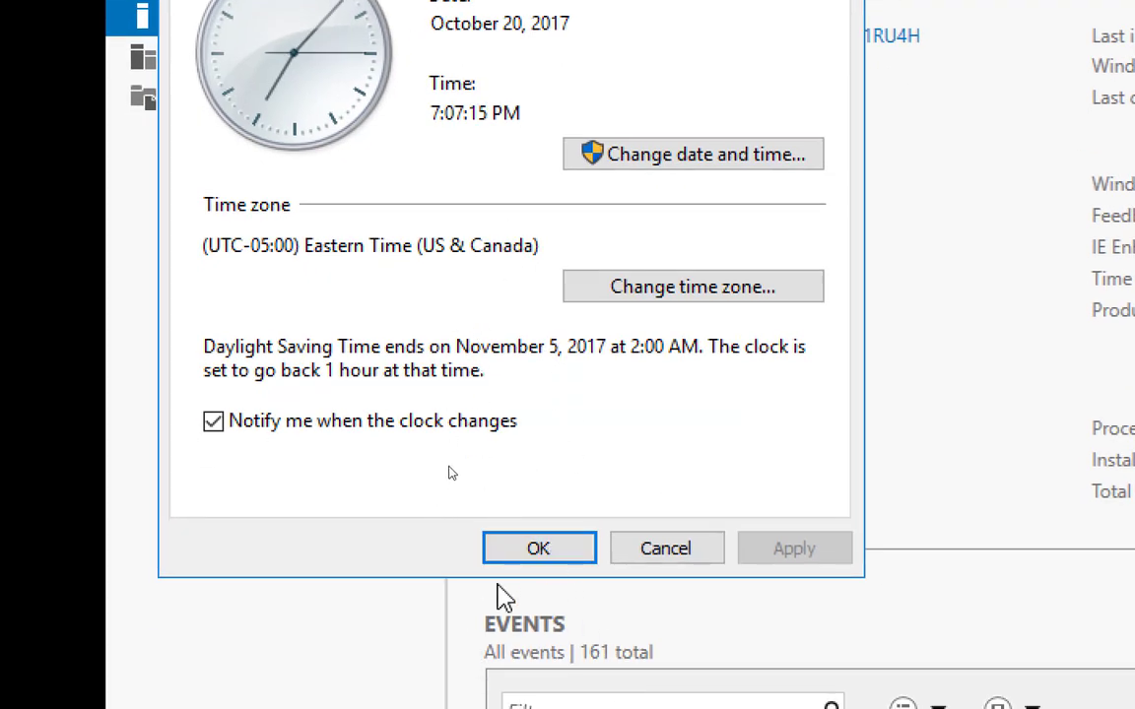
{"action": "left_click", "coordinate": [658, 557]}
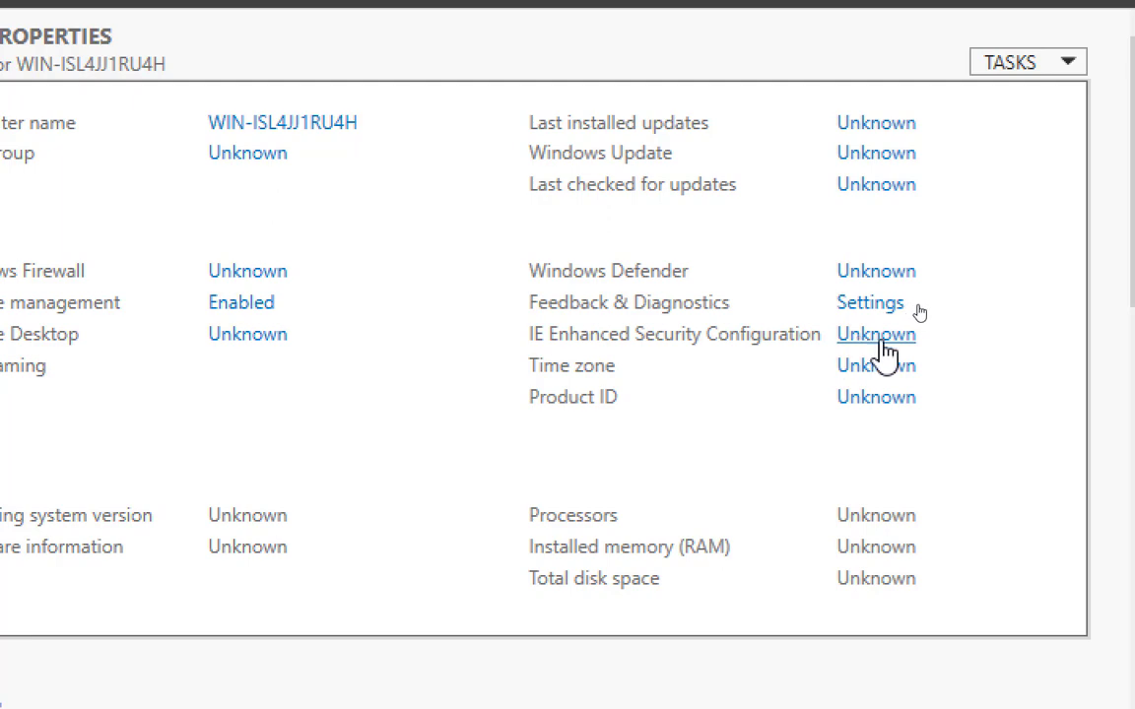
Step: Turn off IE Enhanced Security Configuration for both Administrators and Users and refresh the Local Server page
{"action": "left_click", "coordinate": [874, 350]}
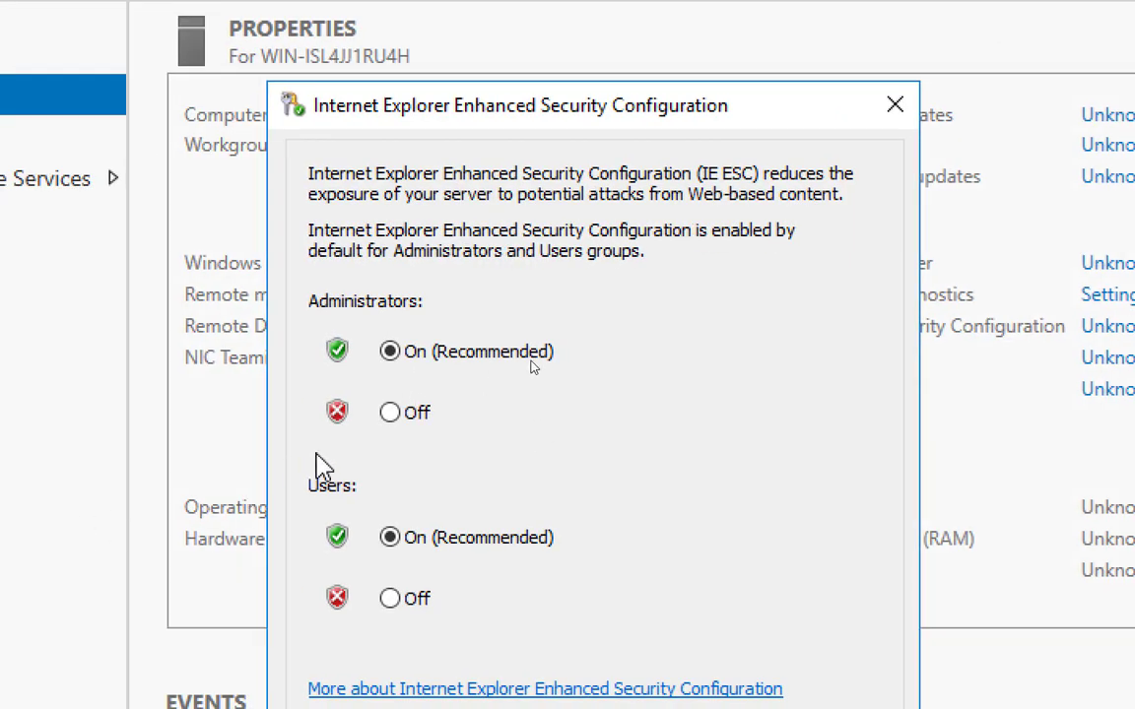
{"action": "left_click", "coordinate": [390, 413]}
{"action": "left_click", "coordinate": [390, 598]}
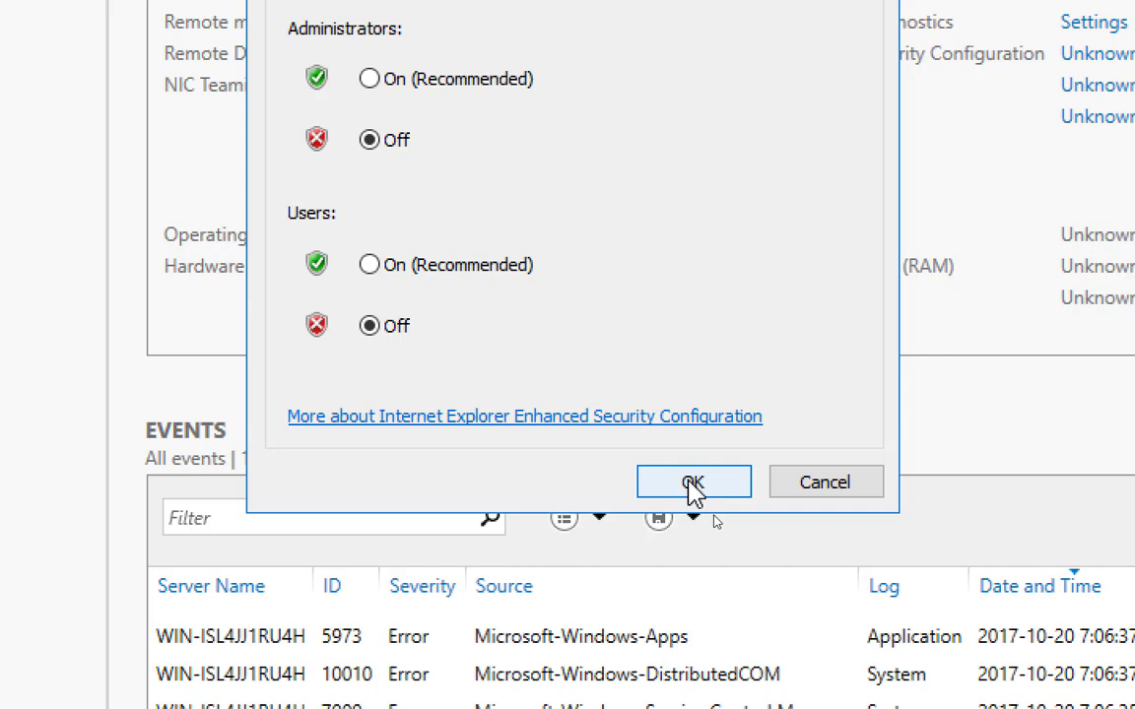
{"action": "left_click", "coordinate": [690, 483]}
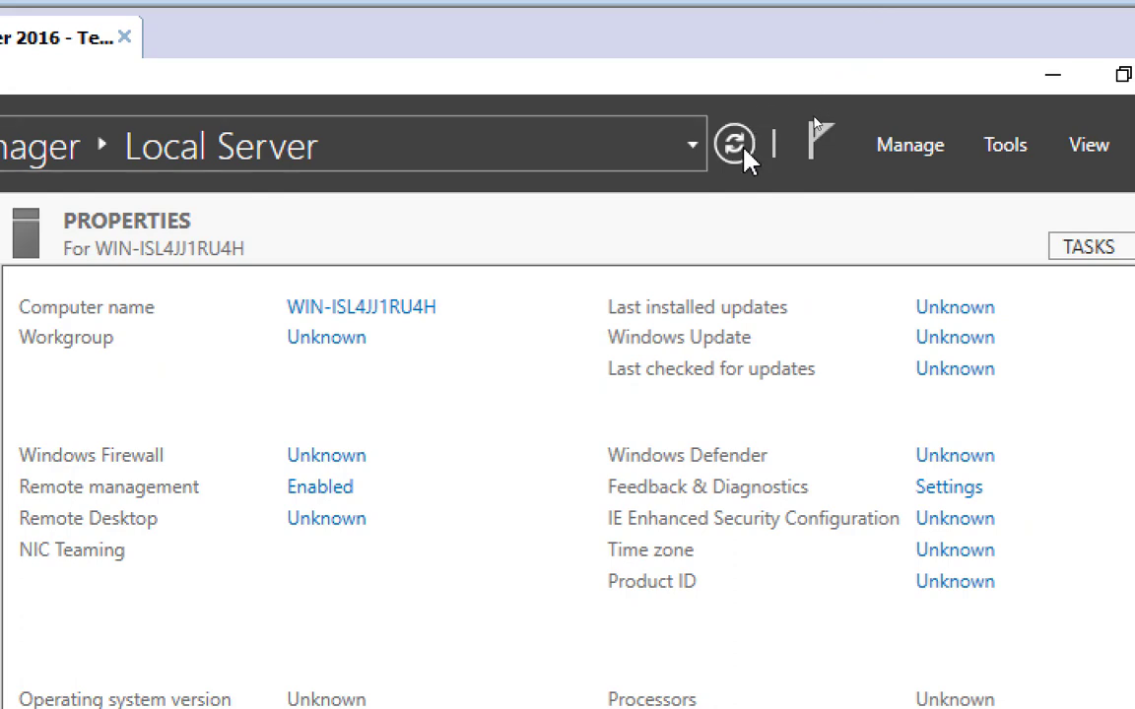
{"action": "left_click", "coordinate": [744, 151]}
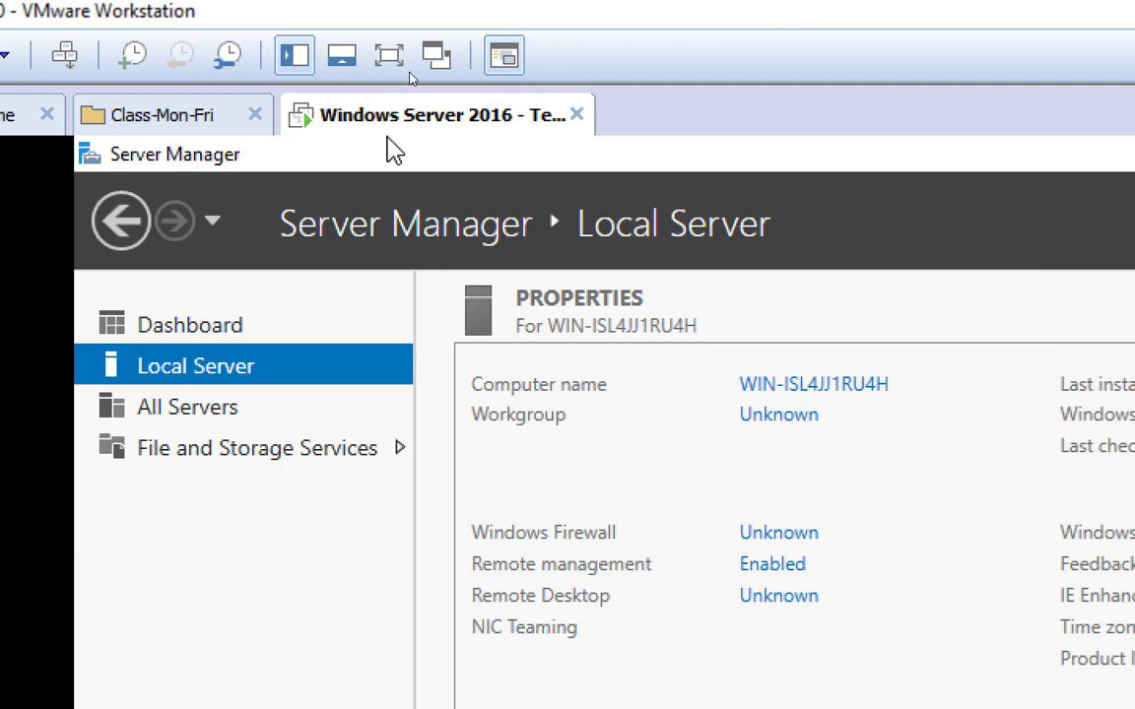
Step: Check the forum's private lab changes list in Chrome for the remaining items and return to VMware Workstation
{"action": "key", "text": "alt+Tab"}
{"action": "key", "text": "Tab"}
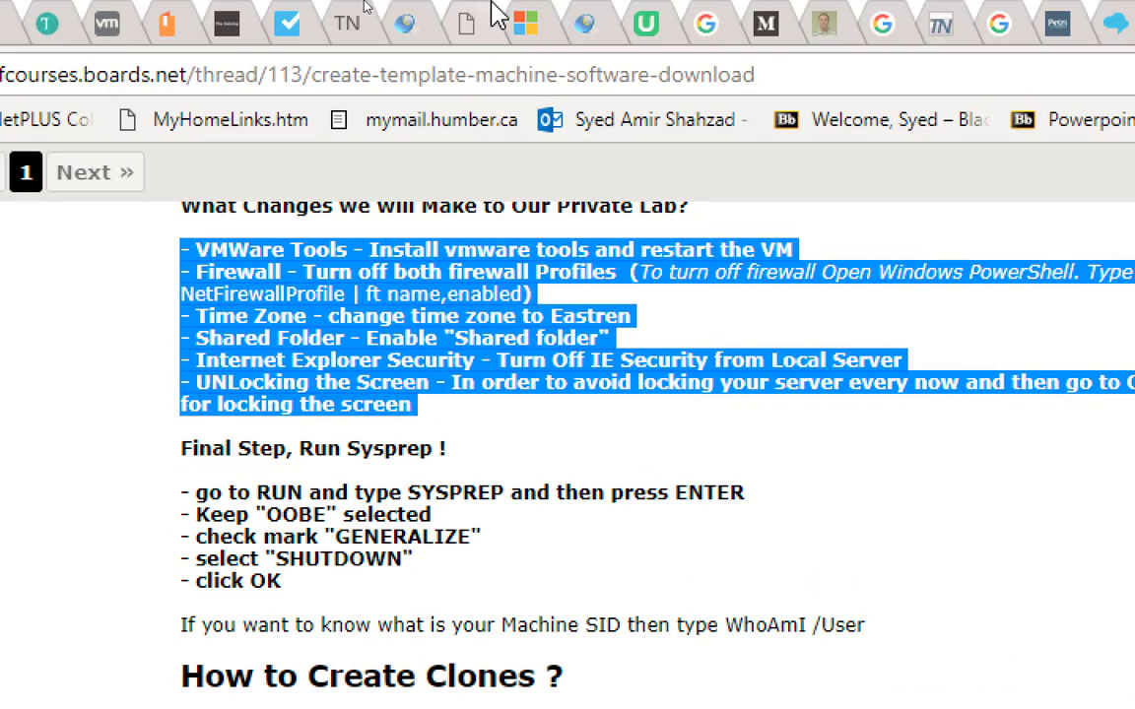
{"action": "key", "text": "alt+Tab"}
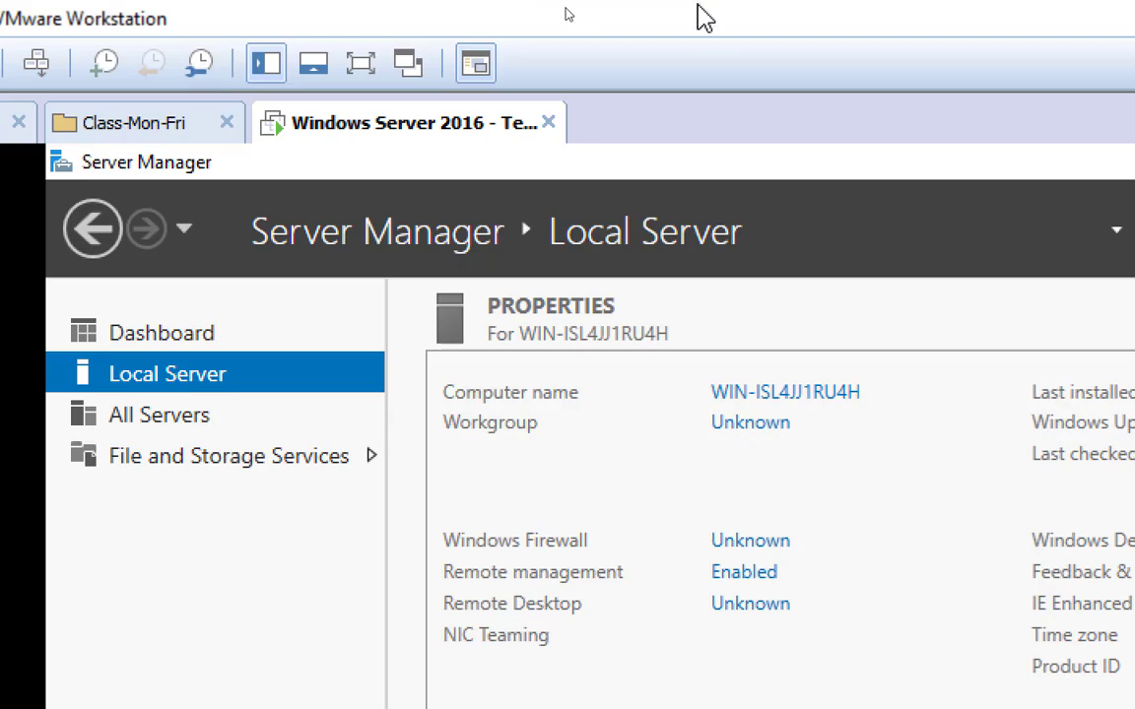
Step: In the template virtual machine's settings, set folder sharing to Always enabled and map it as a network drive in Windows guests
{"action": "right_click", "coordinate": [369, 116]}
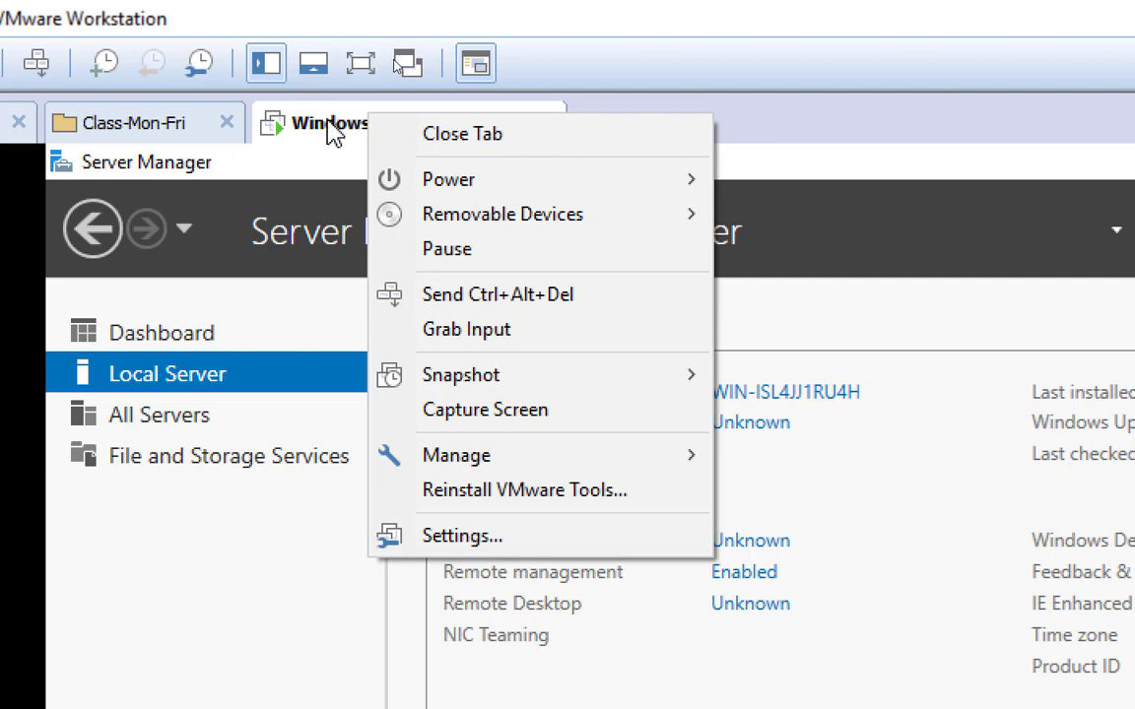
{"action": "left_click", "coordinate": [505, 545]}
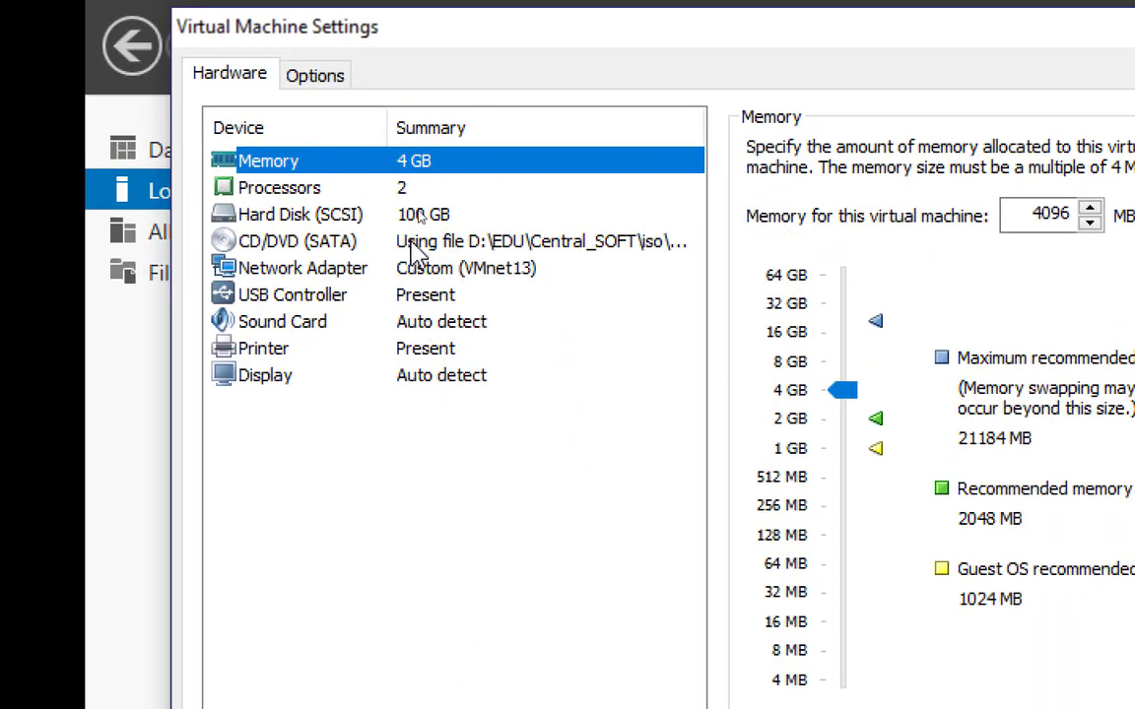
{"action": "left_click", "coordinate": [313, 77]}
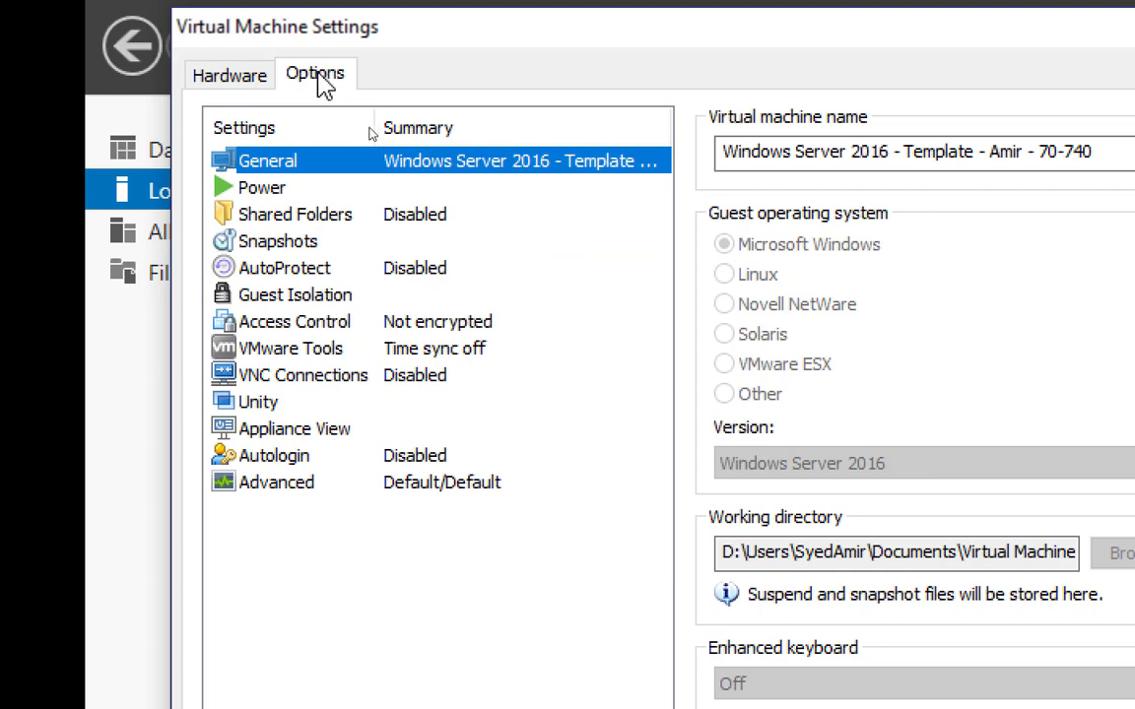
{"action": "left_click", "coordinate": [374, 209]}
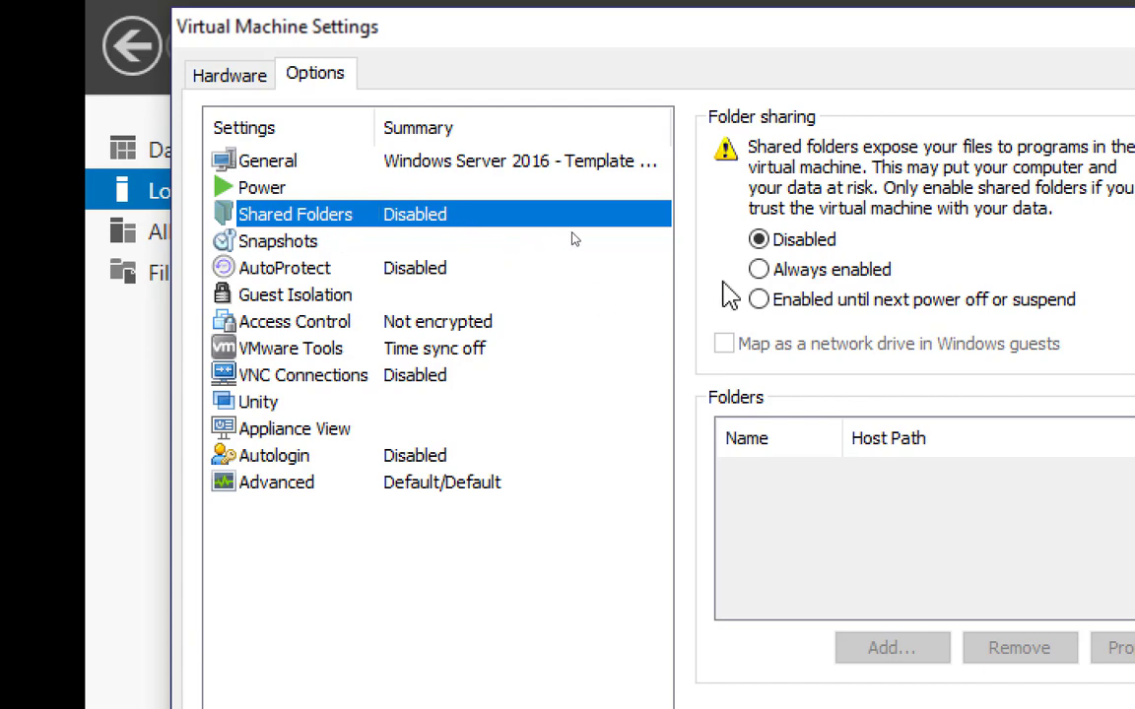
{"action": "left_click", "coordinate": [761, 272]}
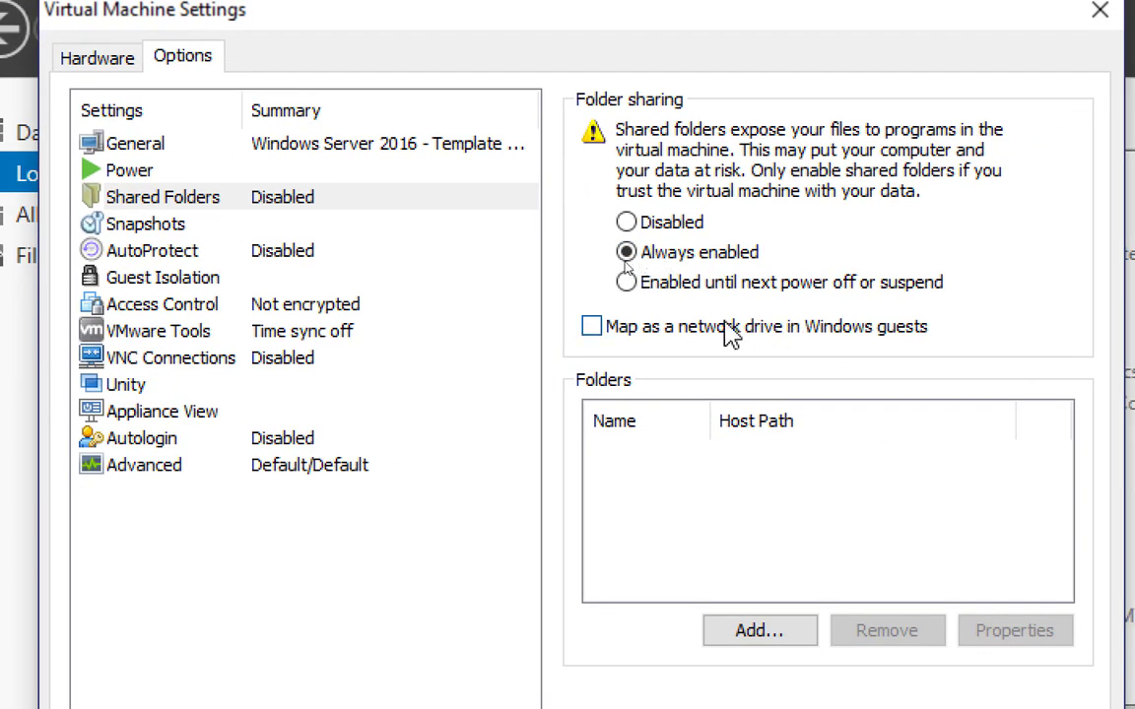
{"action": "left_click", "coordinate": [593, 329]}
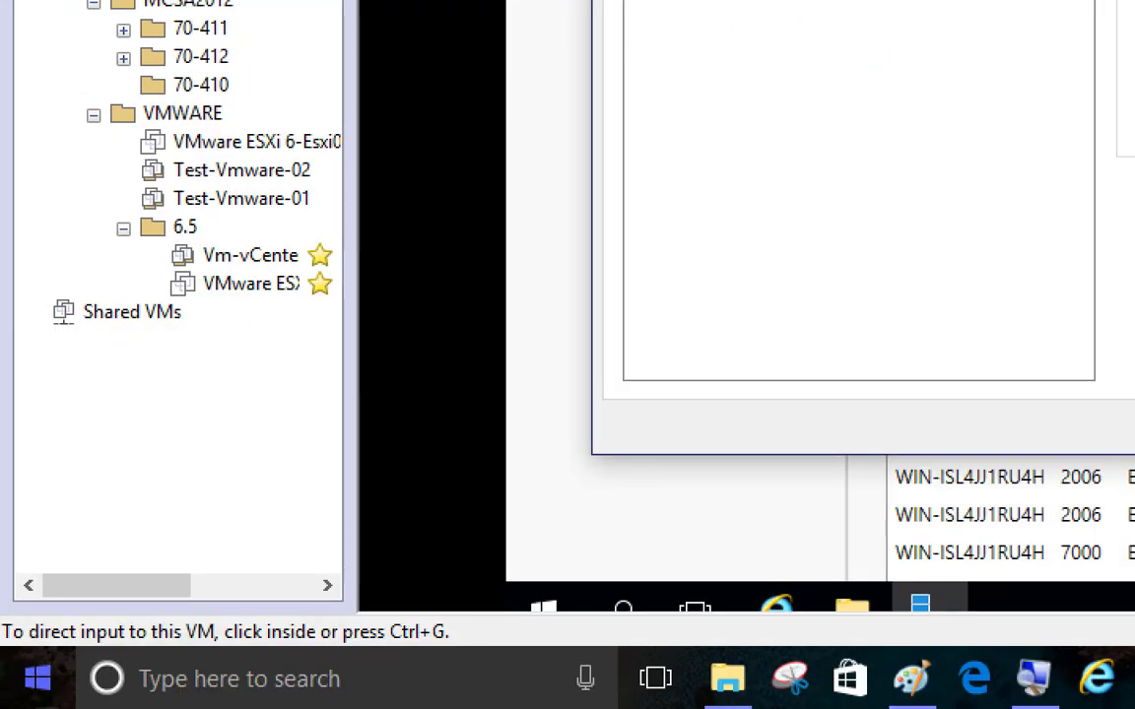
Step: Start adding a shared folder to the virtual machine and choose C:\ISO as its host path
{"action": "mouse_move", "coordinate": [734, 689]}
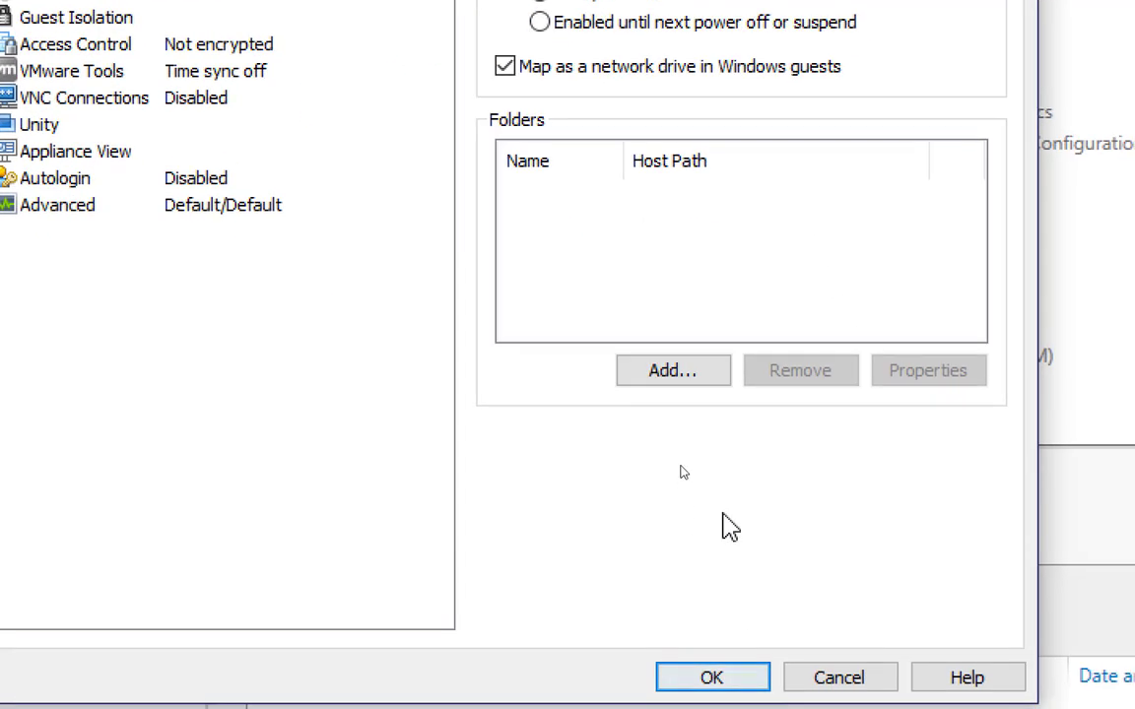
{"action": "left_click", "coordinate": [672, 374]}
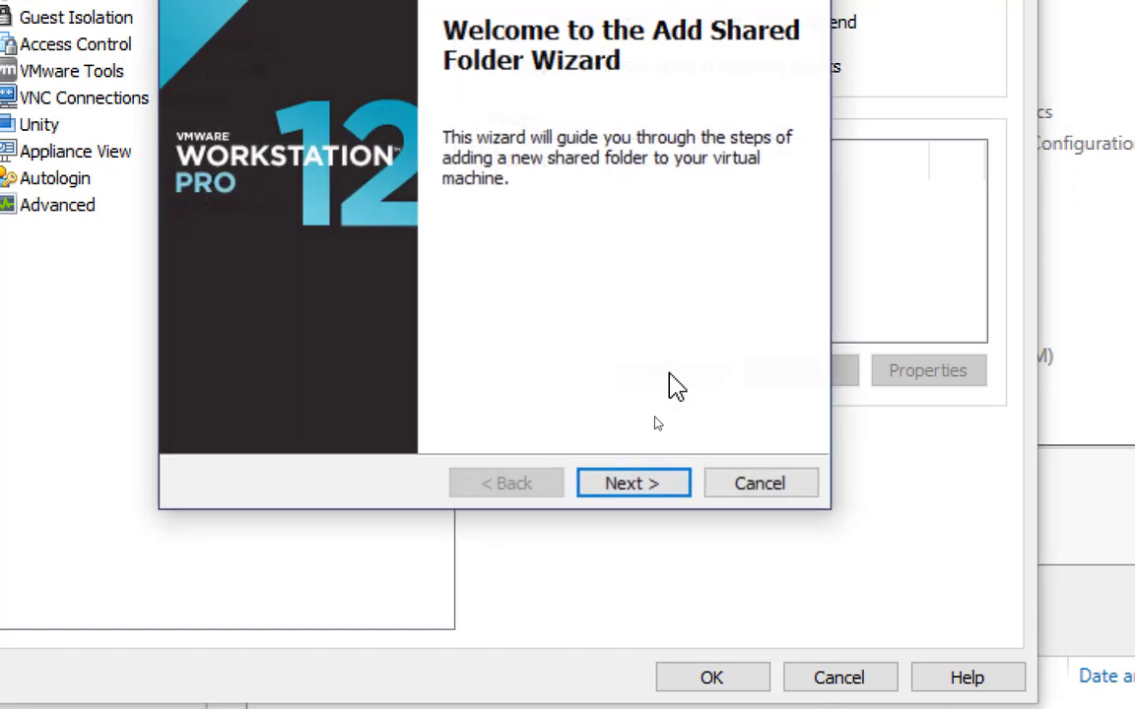
{"action": "left_click", "coordinate": [633, 485]}
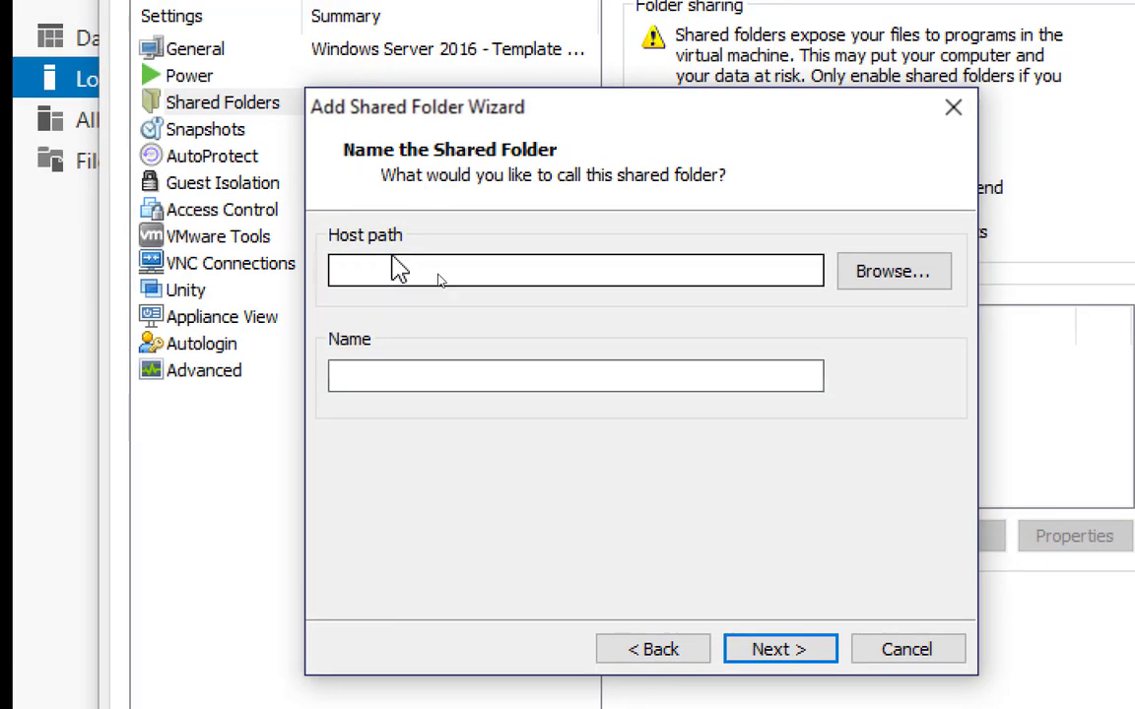
{"action": "left_click", "coordinate": [886, 276]}
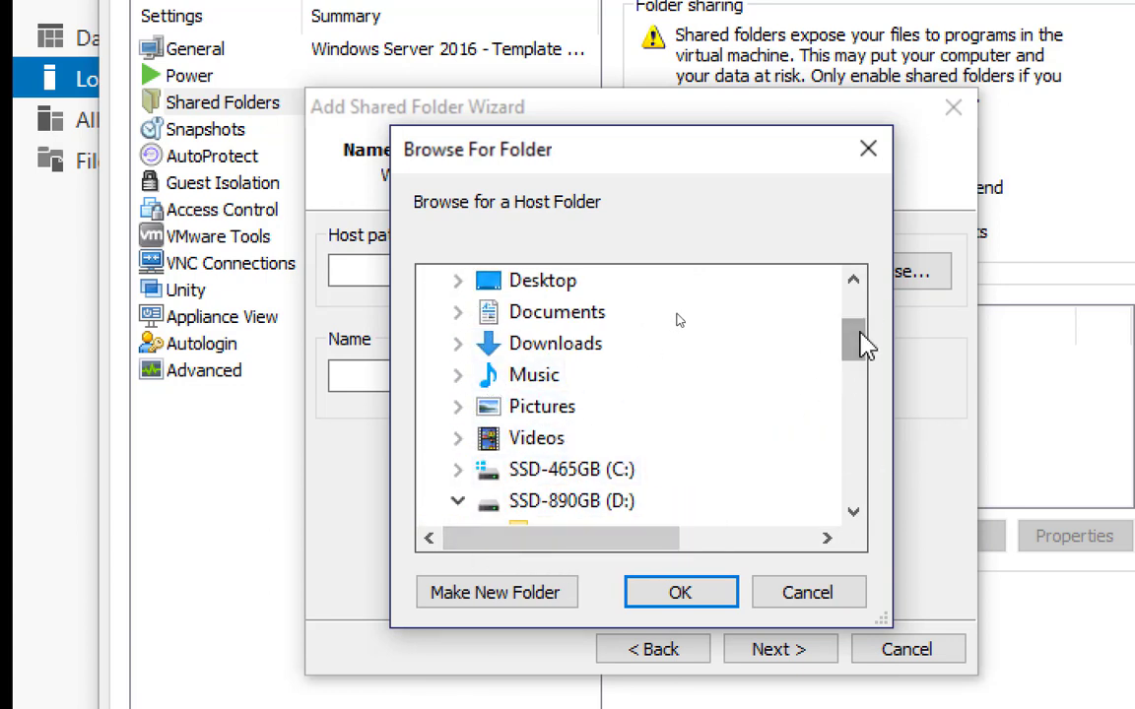
{"action": "left_click_drag", "start_coordinate": [860, 343], "coordinate": [862, 364]}
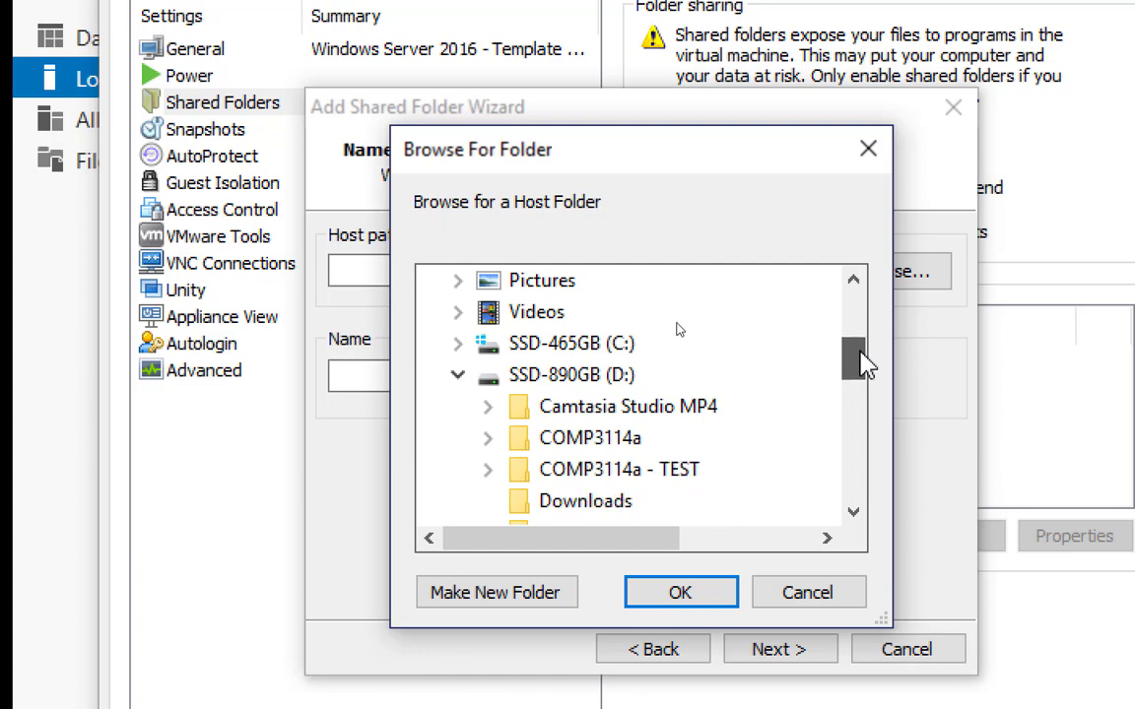
{"action": "mouse_move", "coordinate": [863, 356]}
{"action": "left_mouse_down"}
{"action": "mouse_move", "coordinate": [863, 347]}
{"action": "mouse_move", "coordinate": [863, 357]}
{"action": "left_mouse_up"}
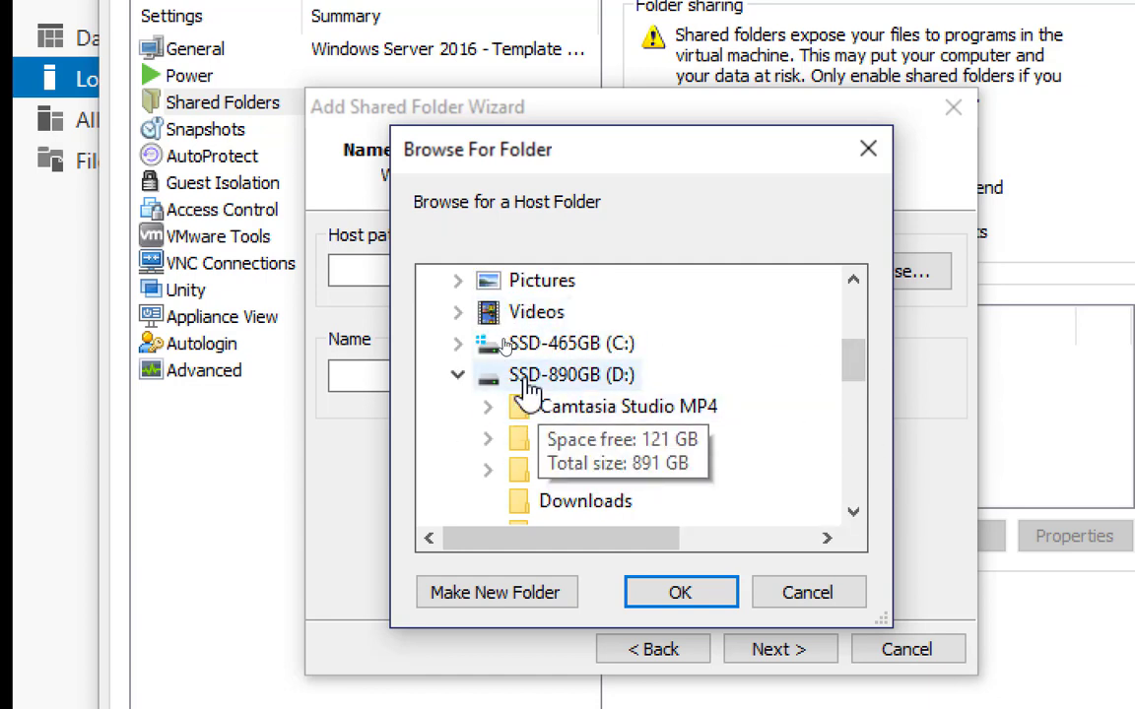
{"action": "left_click", "coordinate": [458, 345]}
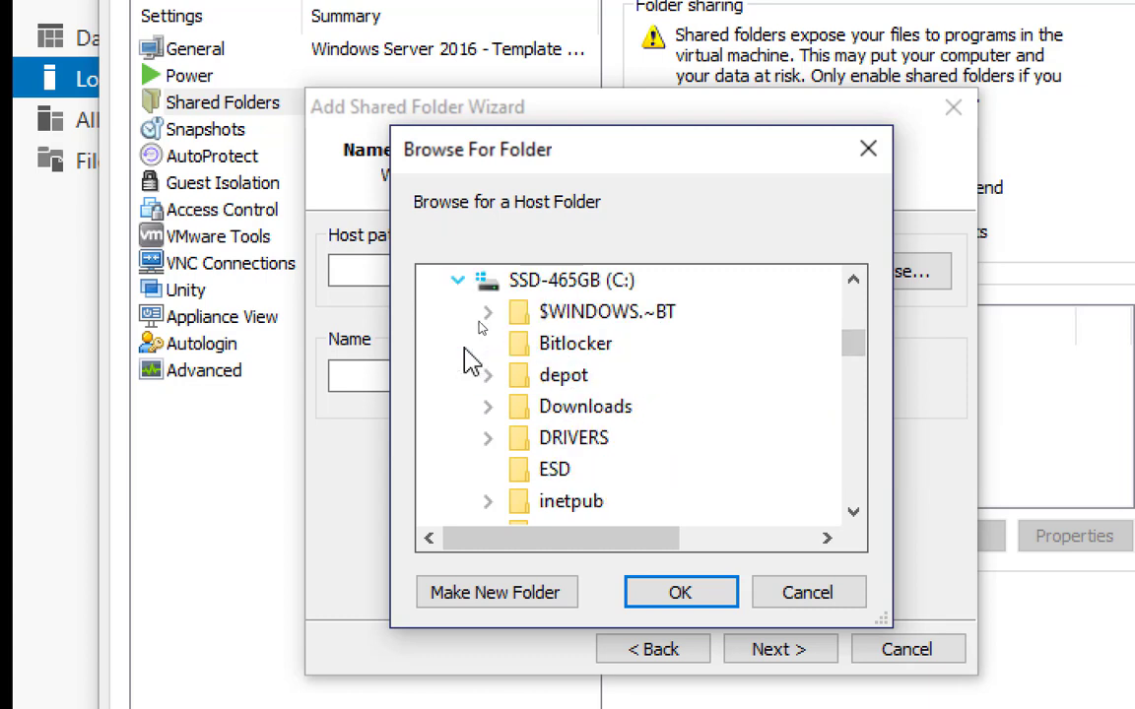
{"action": "left_click_drag", "start_coordinate": [859, 347], "coordinate": [861, 363]}
{"action": "left_click", "coordinate": [529, 408]}
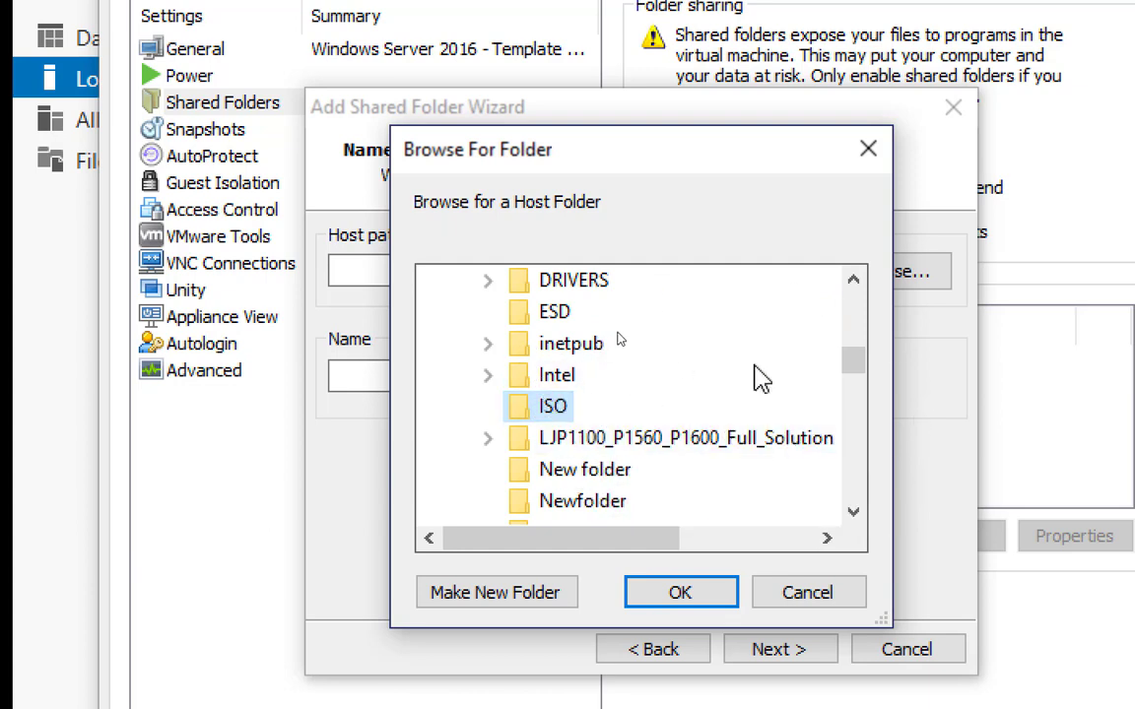
{"action": "left_click", "coordinate": [680, 592]}
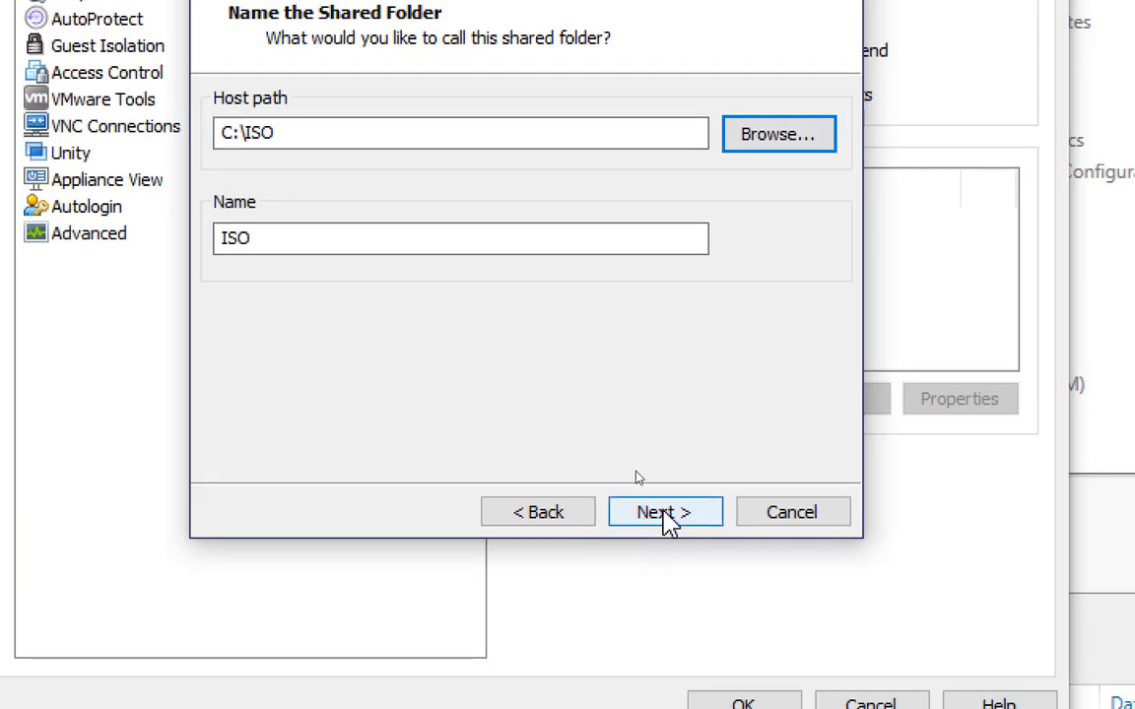
Step: Finish adding the ISO shared folder with the share enabled and not read-only, and apply the virtual machine settings
{"action": "left_click", "coordinate": [669, 525]}
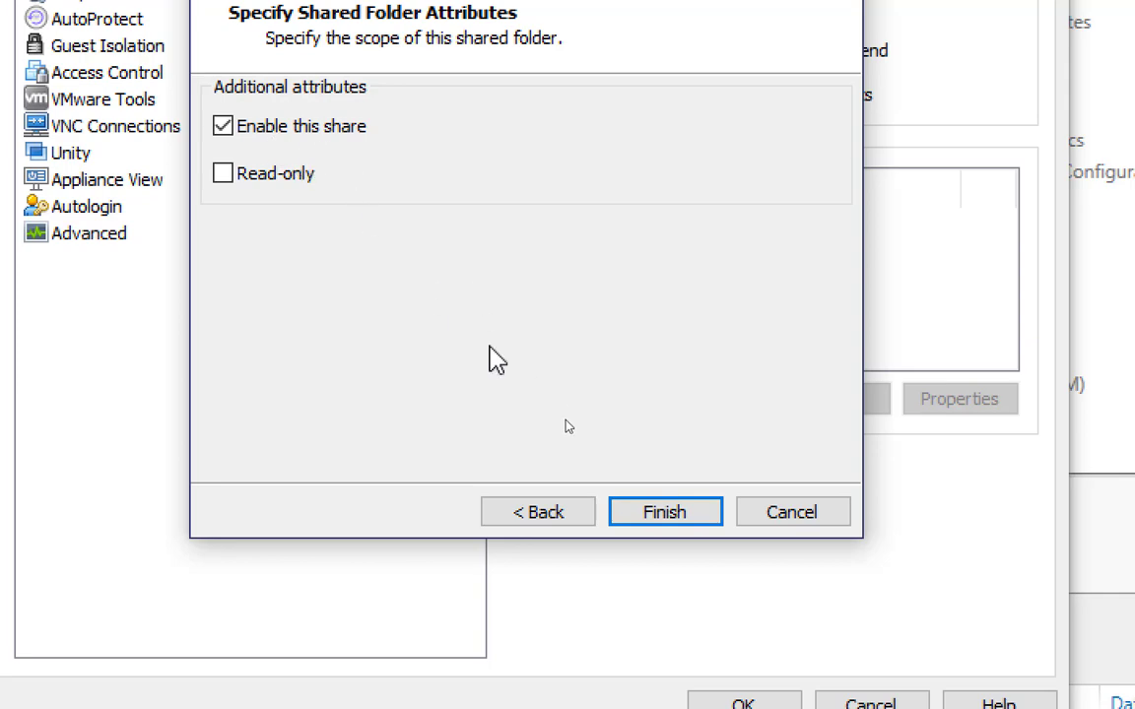
{"action": "left_click", "coordinate": [658, 517]}
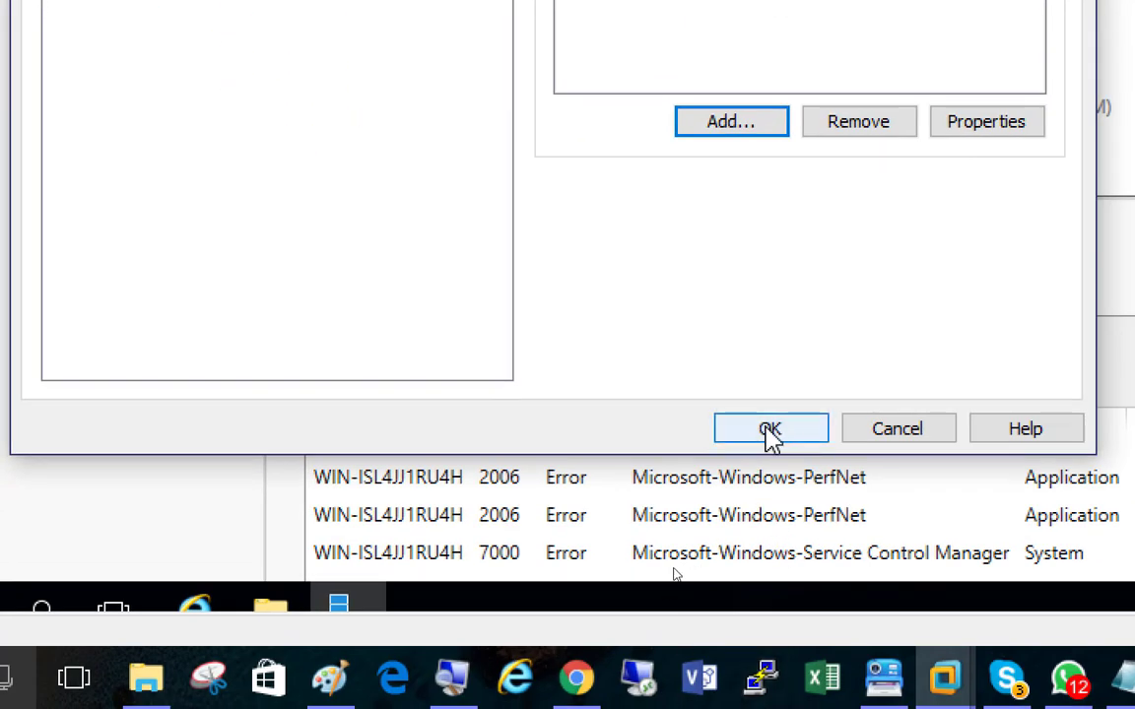
{"action": "left_click", "coordinate": [770, 431]}
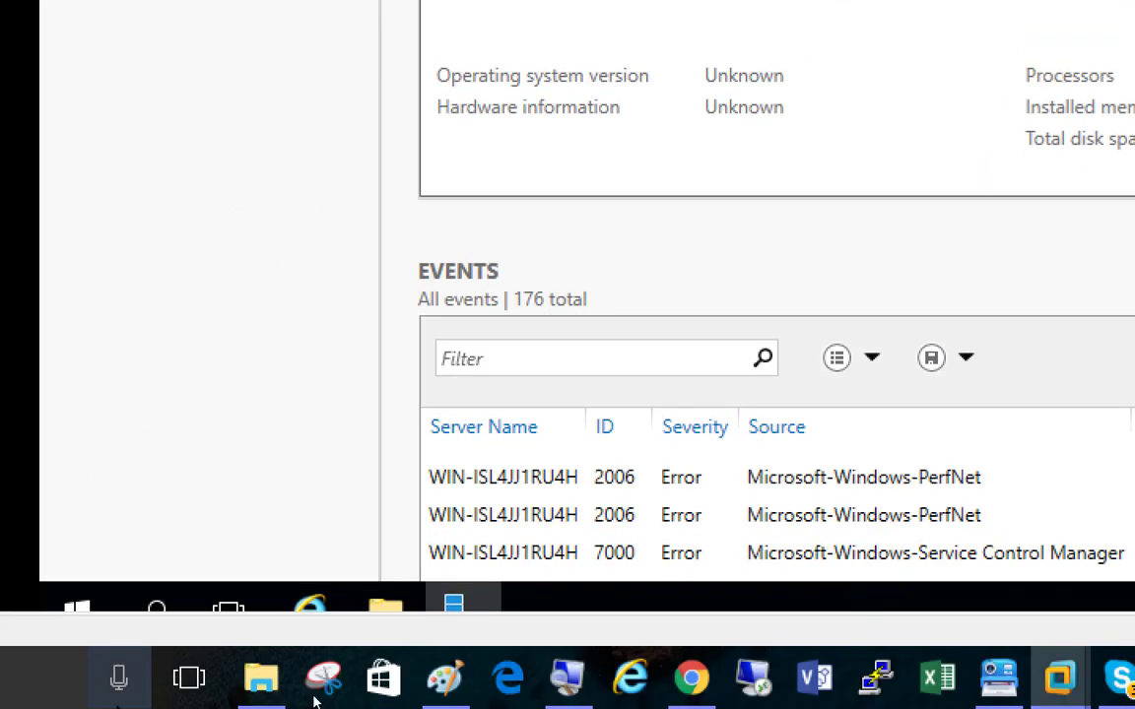
Step: Check the guest's mapped Shared Folders drive (Z:) and its ISO folder in File Explorer, and close the window
{"action": "left_click", "coordinate": [385, 611]}
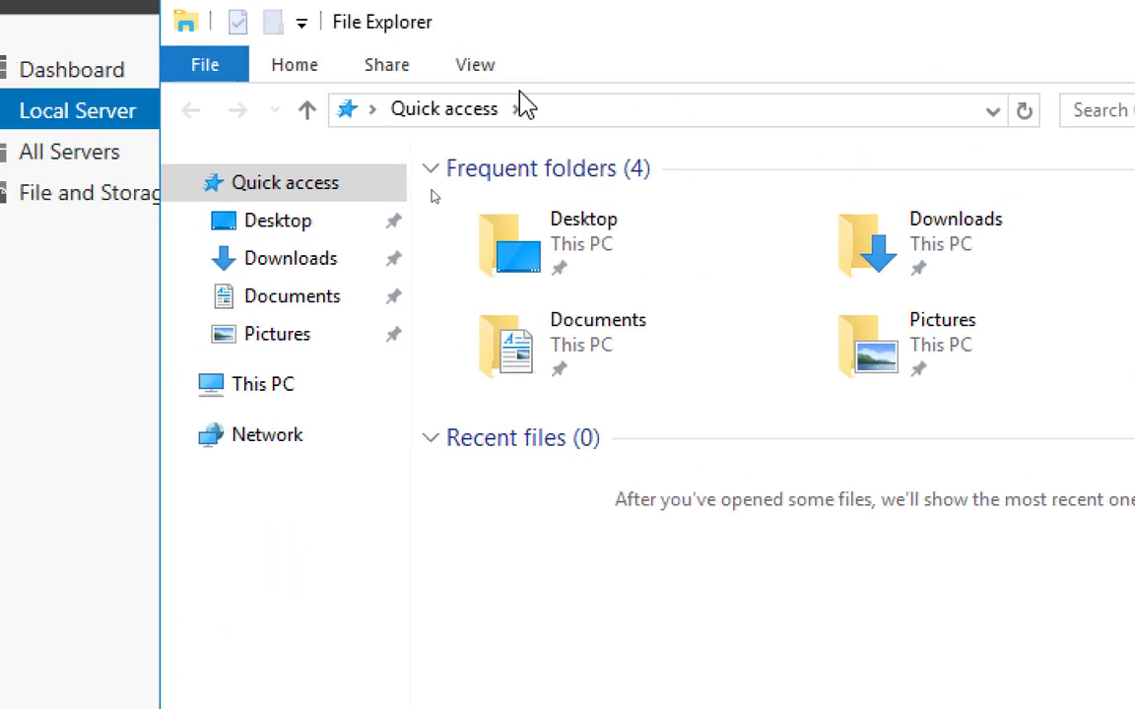
{"action": "left_click", "coordinate": [264, 392]}
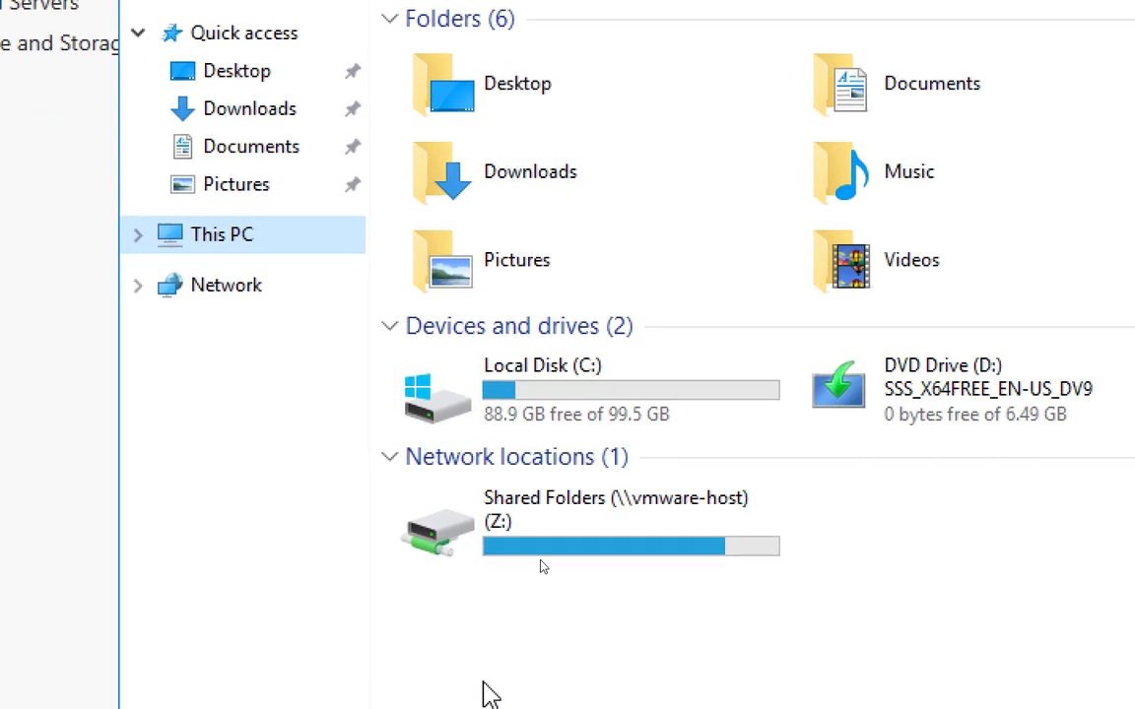
{"action": "mouse_move", "coordinate": [517, 449]}
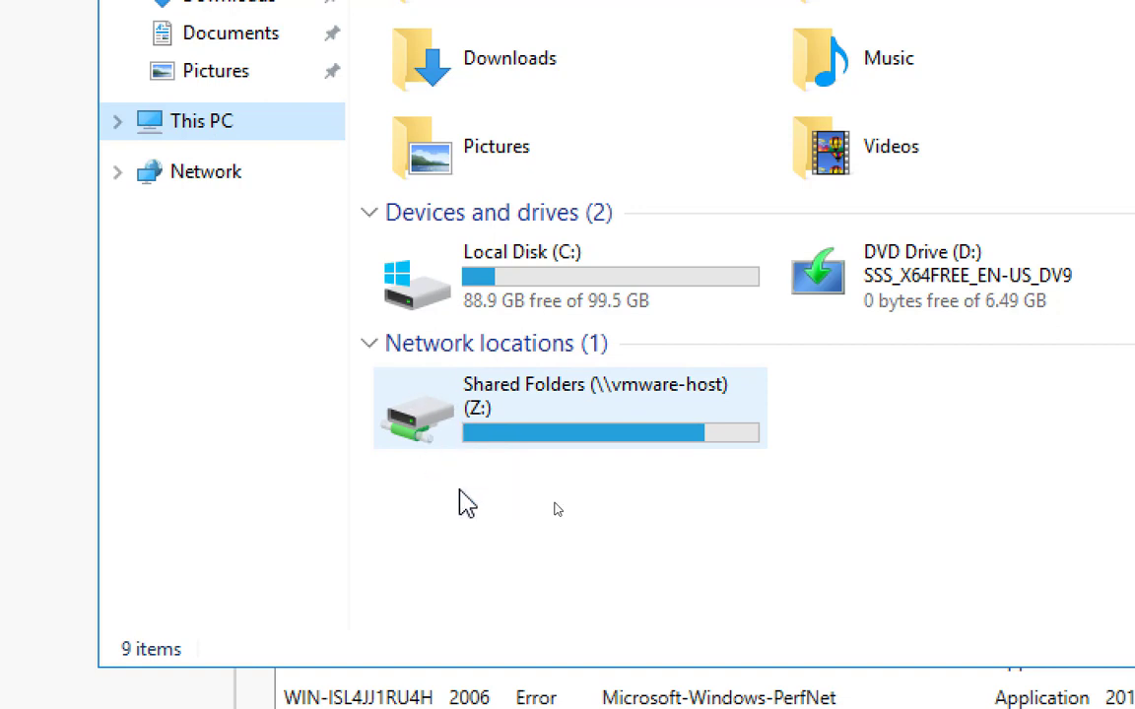
{"action": "double_click", "coordinate": [501, 421]}
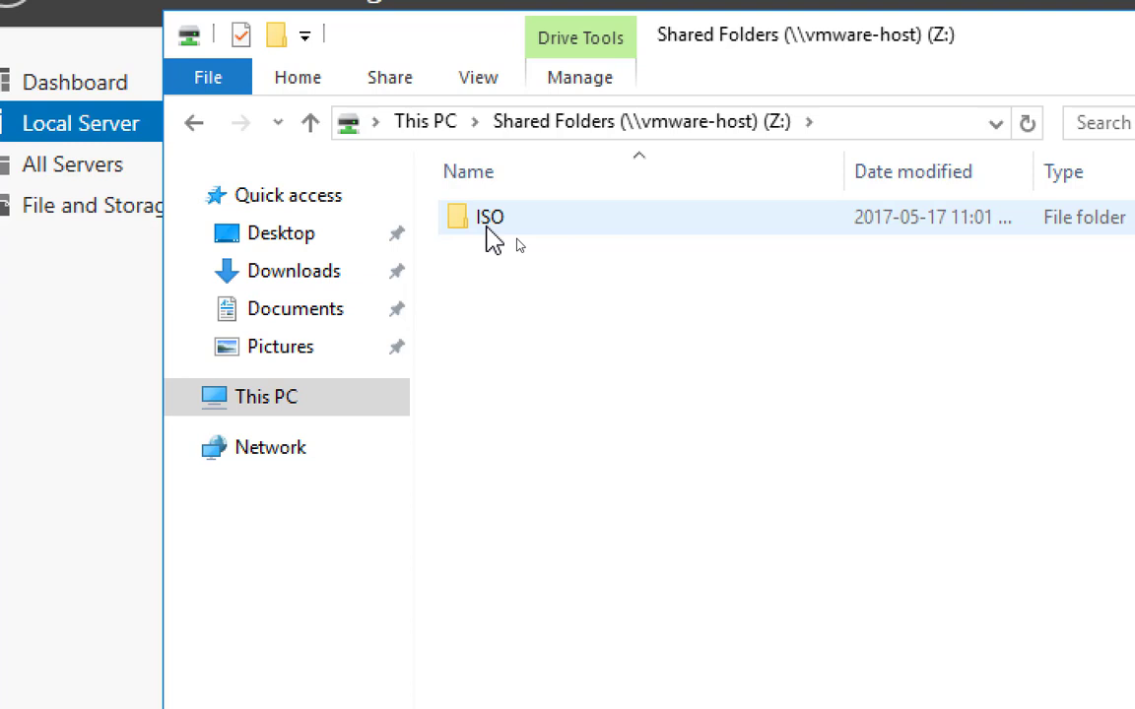
{"action": "double_click", "coordinate": [480, 230]}
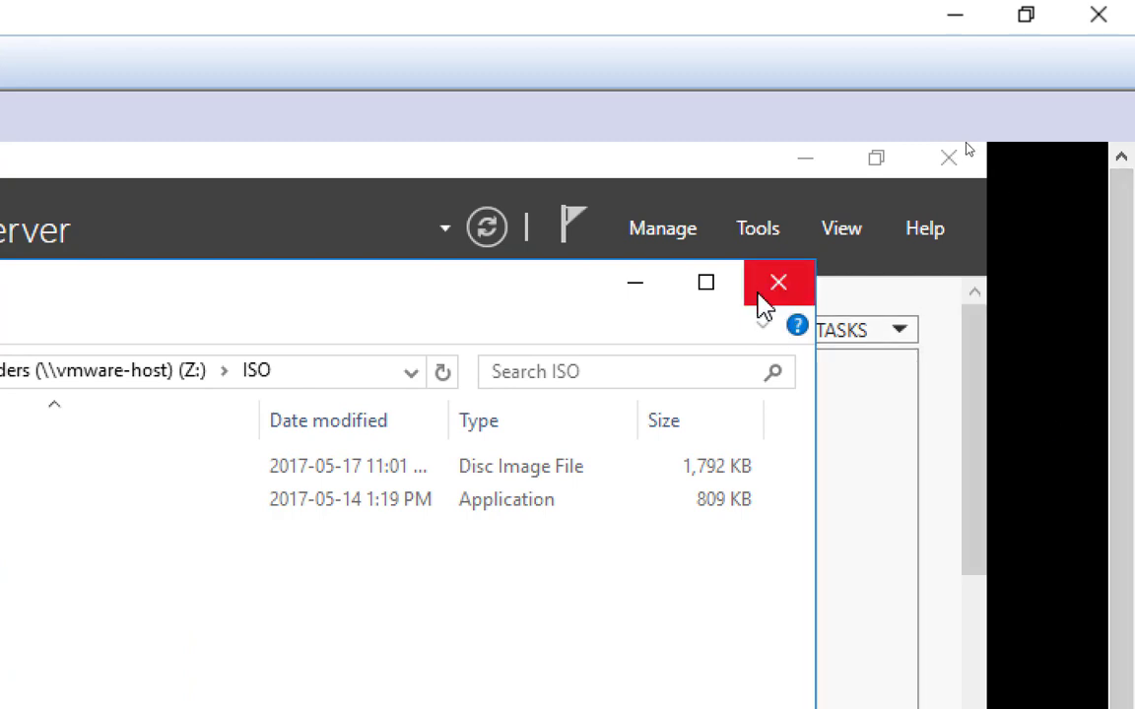
{"action": "left_click", "coordinate": [774, 284]}
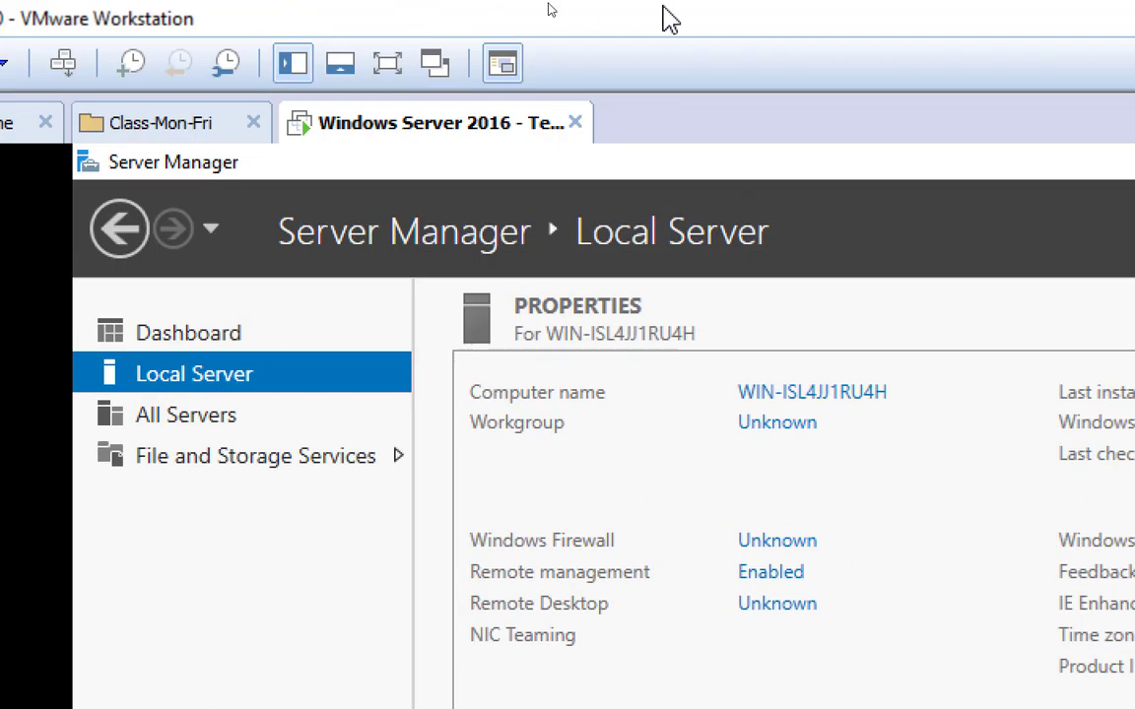
Step: Following the forum's screen-unlocking item, set the guest's Balanced power plan to never turn off the display and close Power Options
{"action": "key", "text": "alt+Tab"}
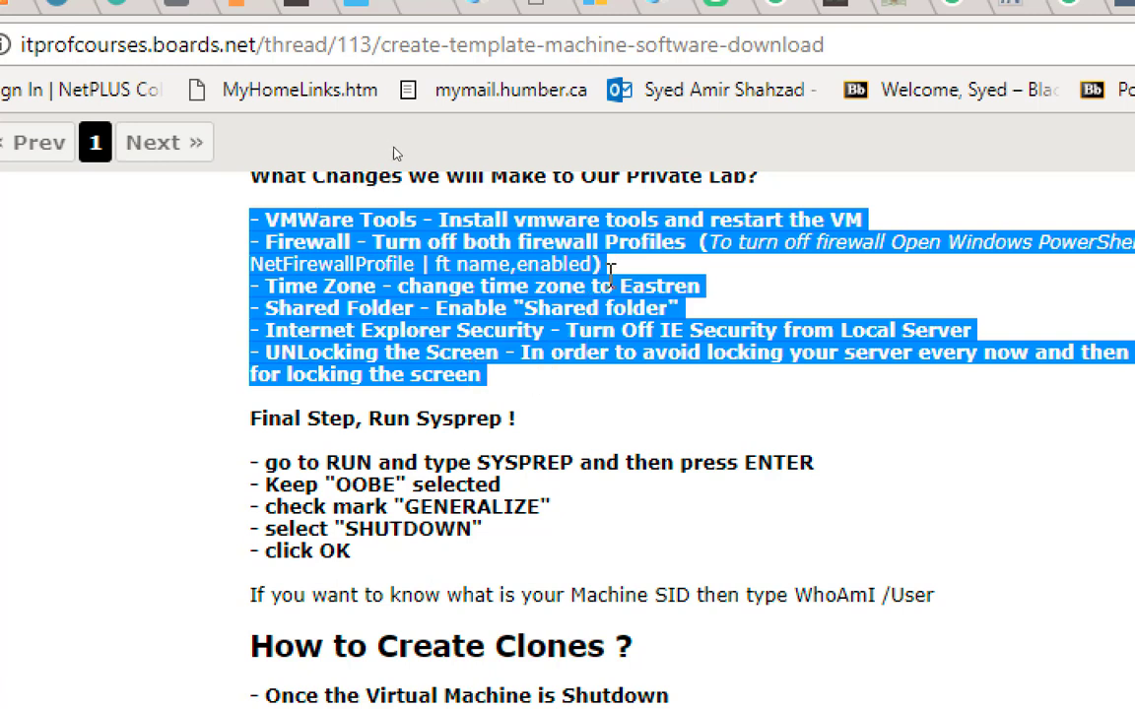
{"action": "key", "text": "alt+Tab"}
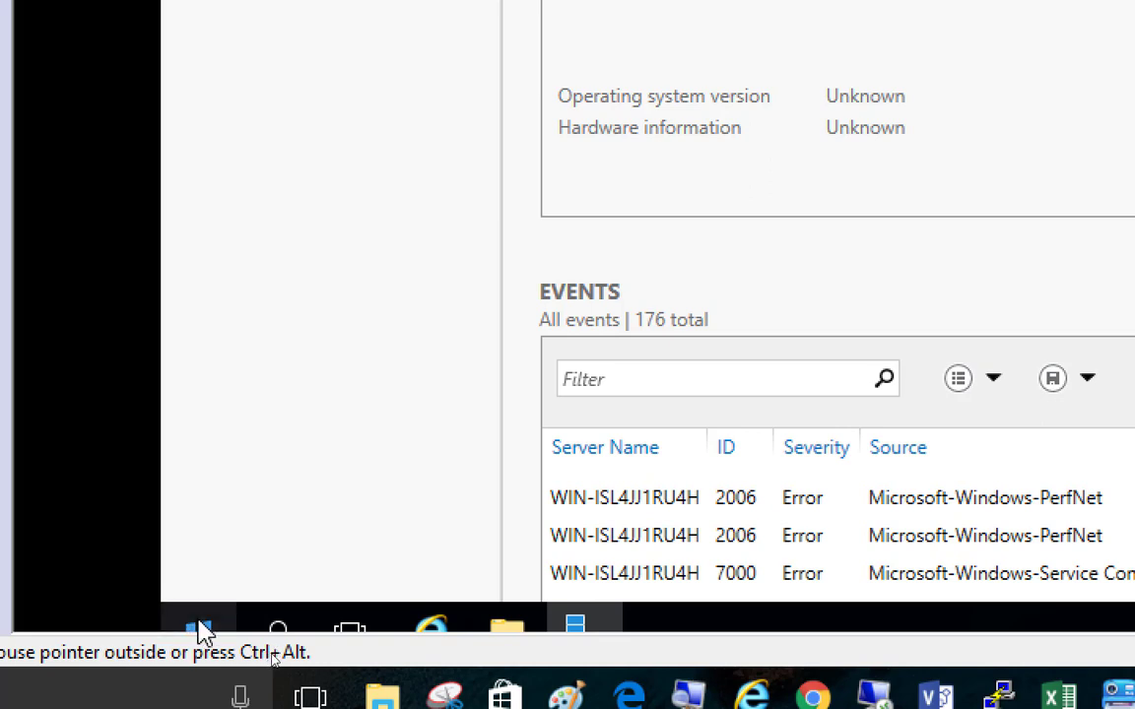
{"action": "right_click", "coordinate": [202, 630]}
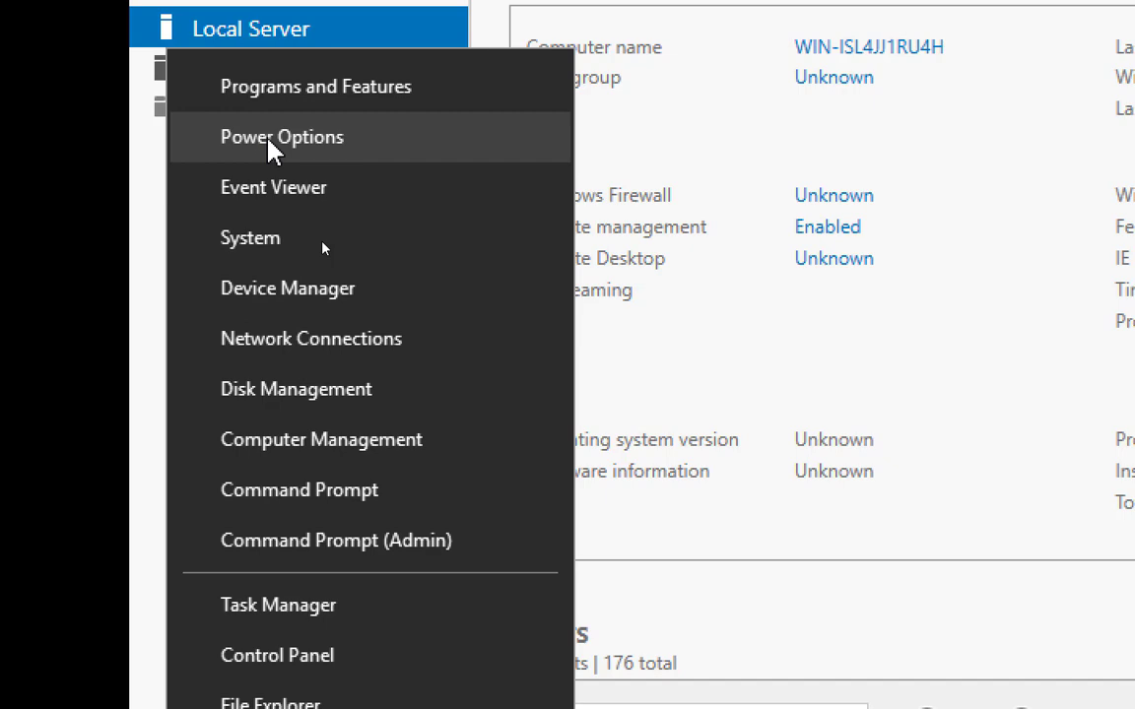
{"action": "left_click", "coordinate": [292, 138]}
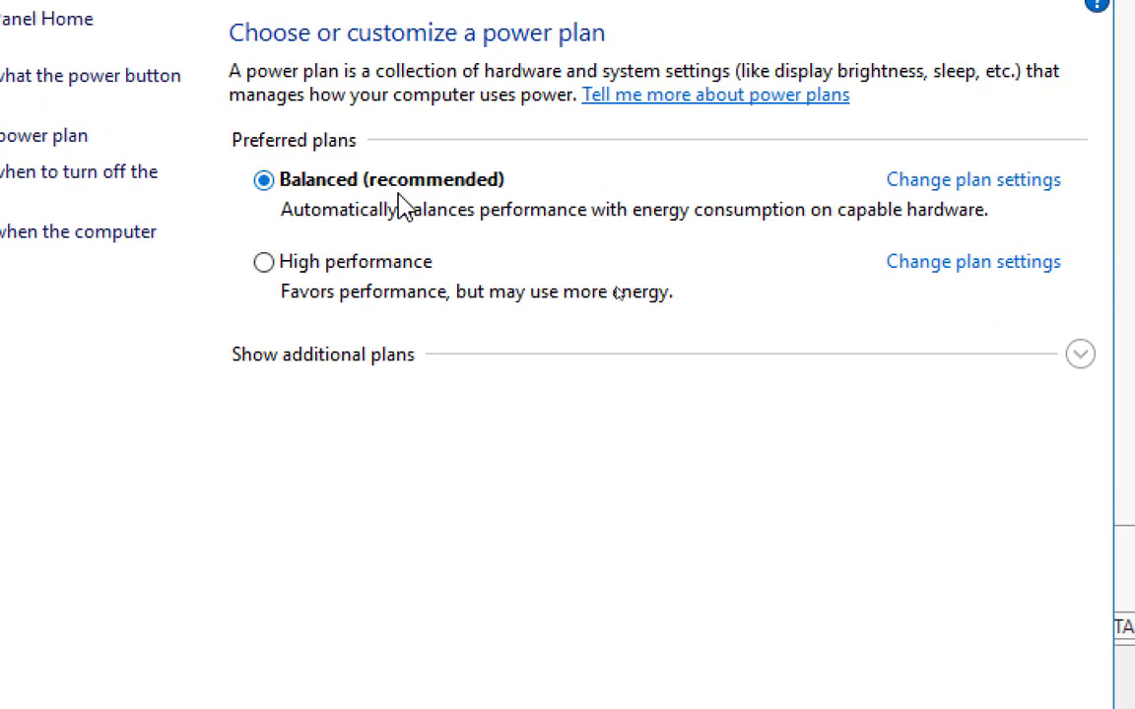
{"action": "left_click", "coordinate": [980, 185]}
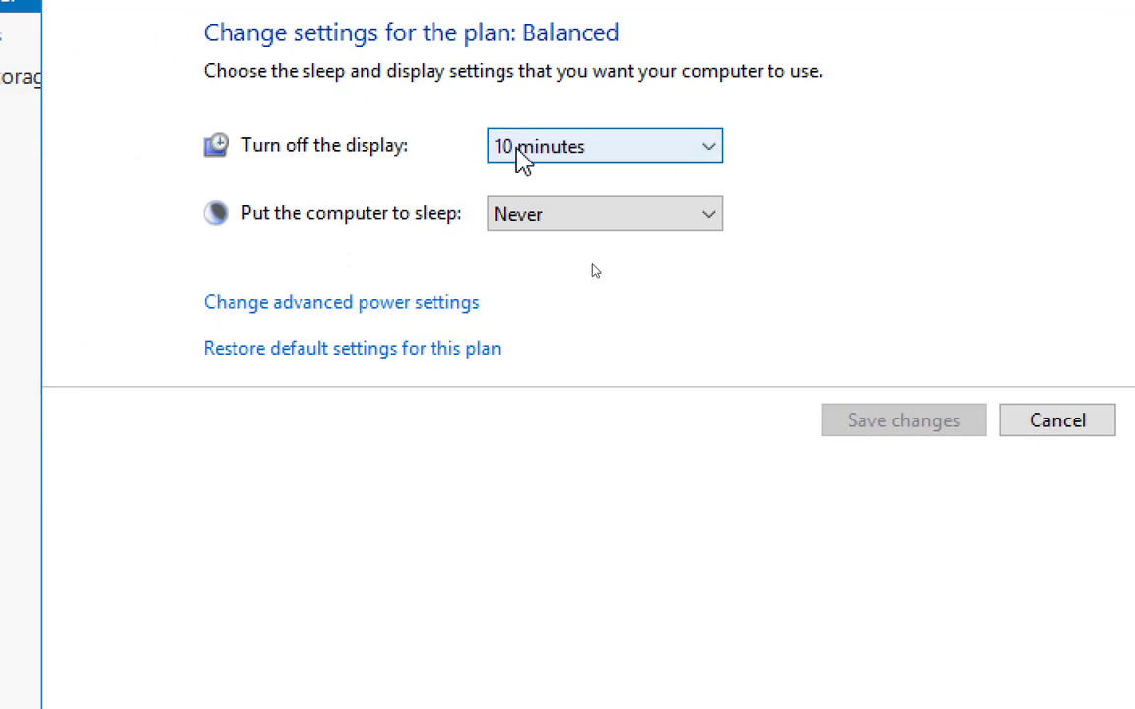
{"action": "left_click", "coordinate": [718, 149]}
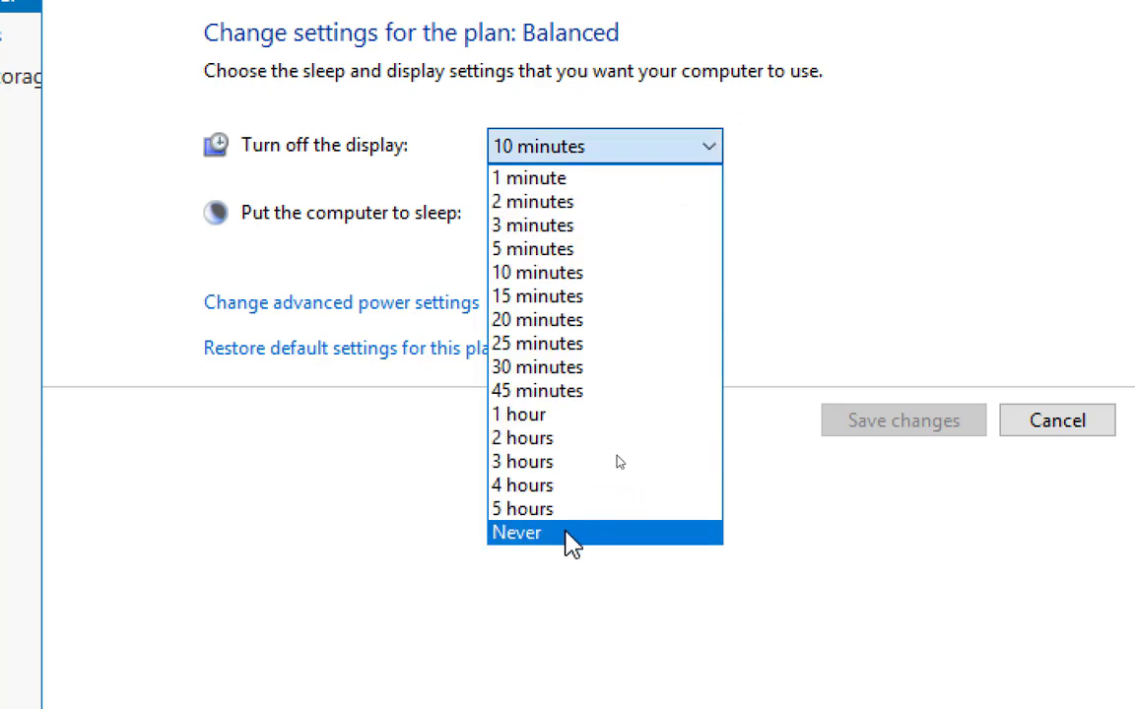
{"action": "left_click", "coordinate": [567, 534]}
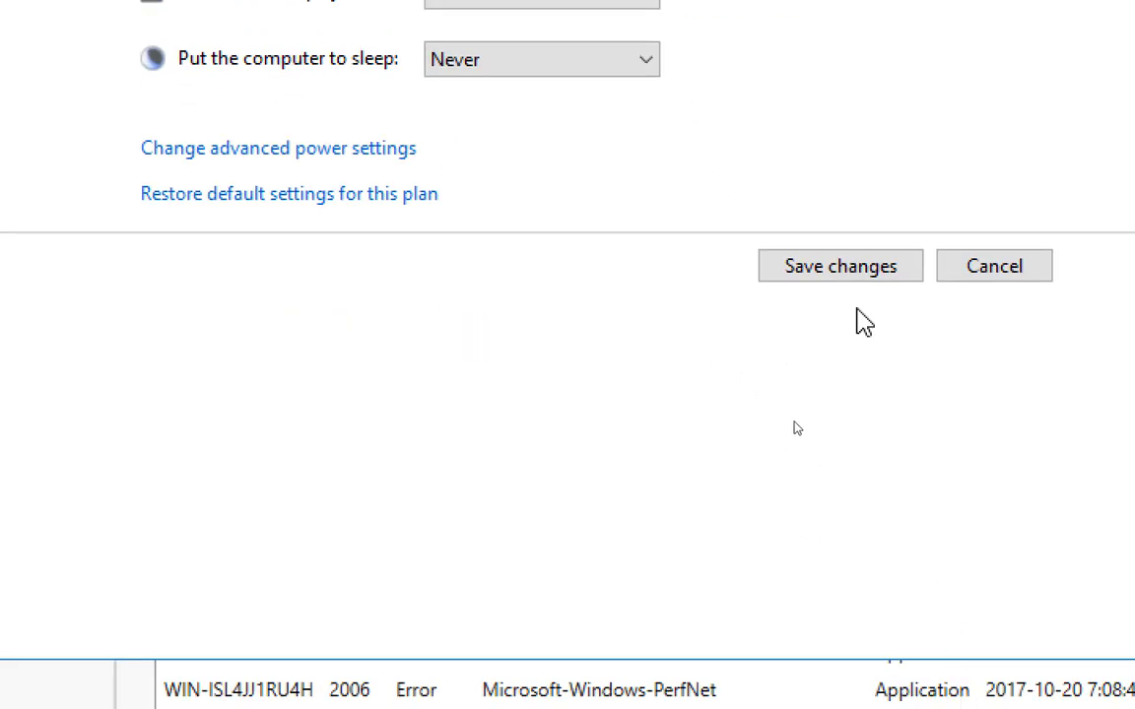
{"action": "left_click", "coordinate": [847, 268]}
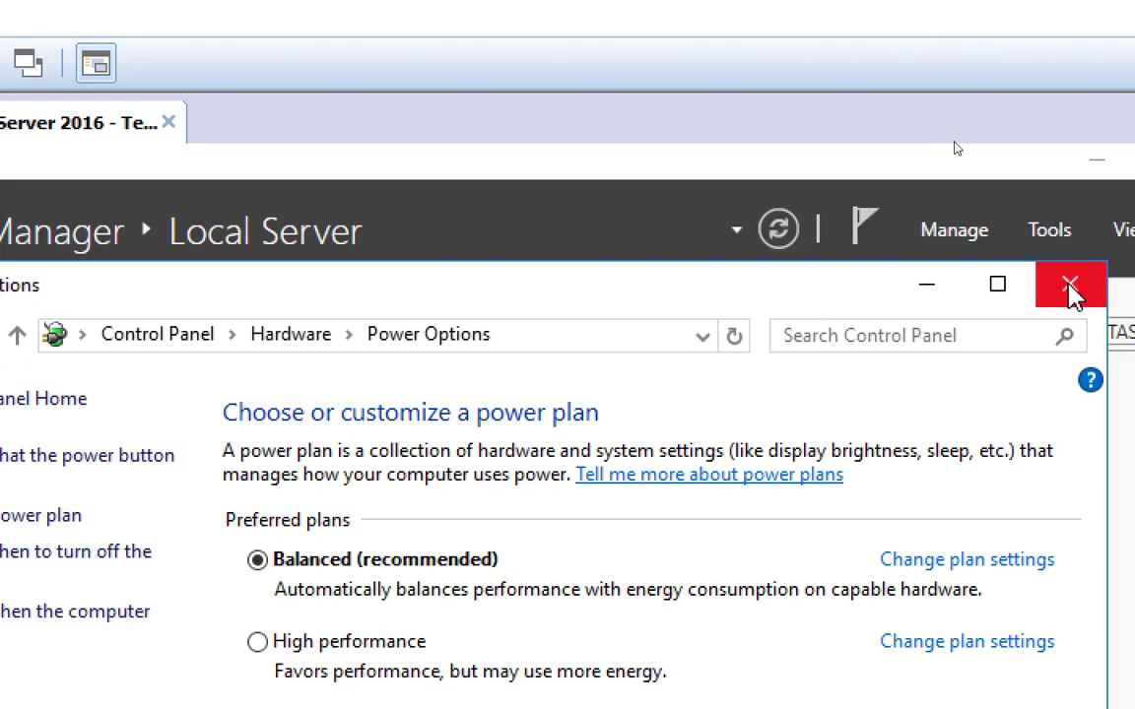
{"action": "left_click", "coordinate": [1070, 285]}
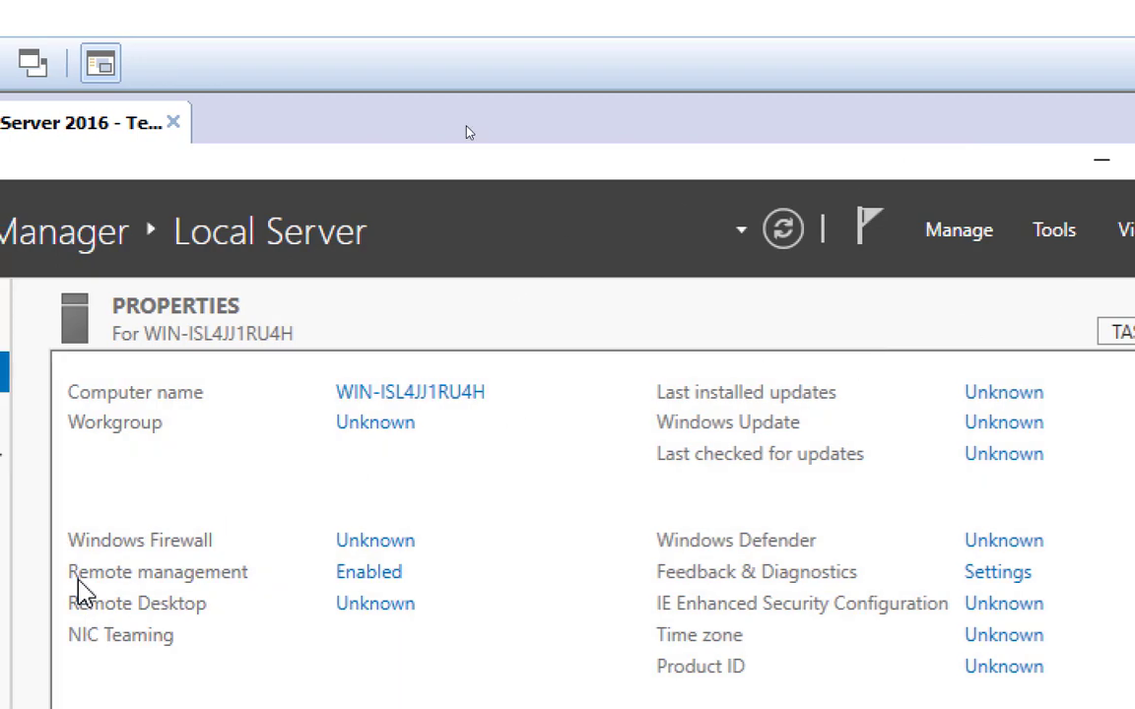
Step: Switch to Chrome and review the forum's final Sysprep instructions, highlighting the "Final Step, Run Sysprep !" heading
{"action": "key", "text": "alt+Tab"}
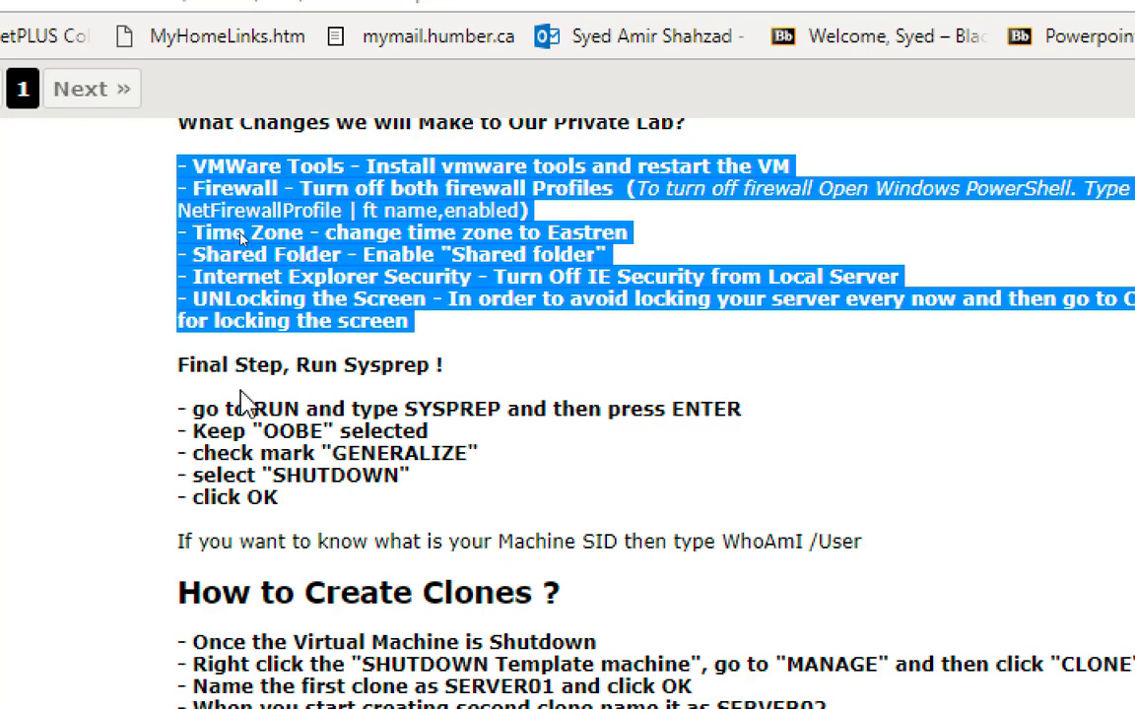
{"action": "left_click", "coordinate": [186, 372]}
{"action": "left_click_drag", "start_coordinate": [185, 372], "coordinate": [459, 373]}
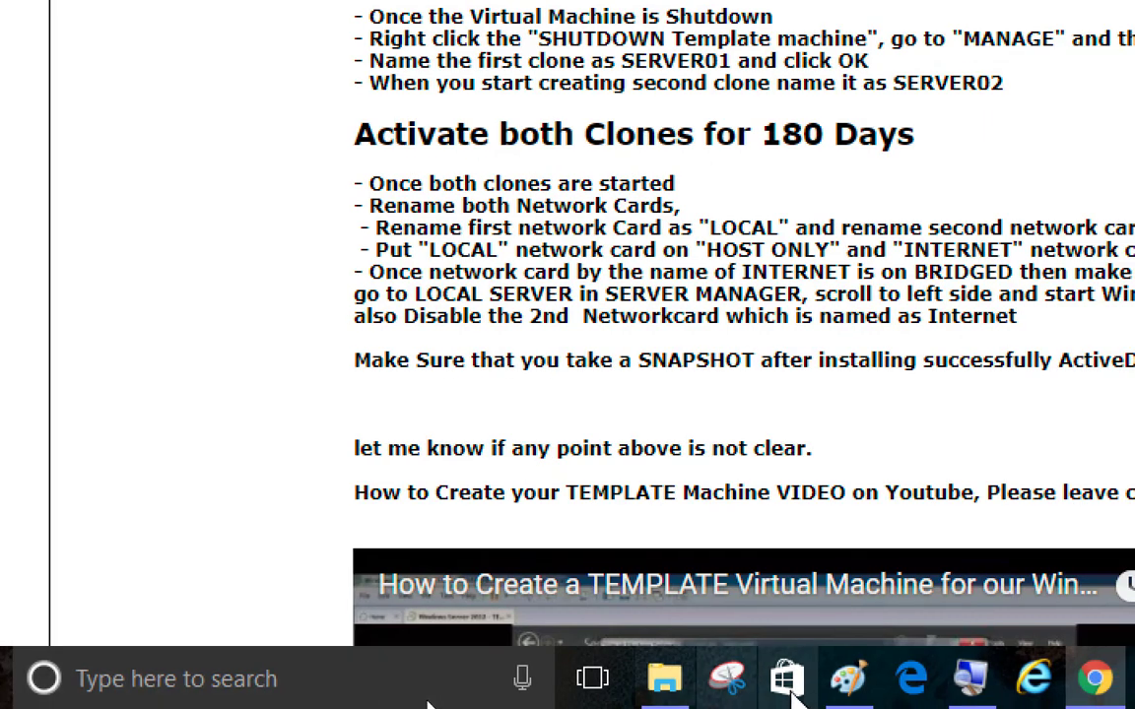
Step: Switch to the Paint diagram and add the bold note "SYSPREP" below "8 modifications", leaving a blank line after it
{"action": "left_click", "coordinate": [845, 688]}
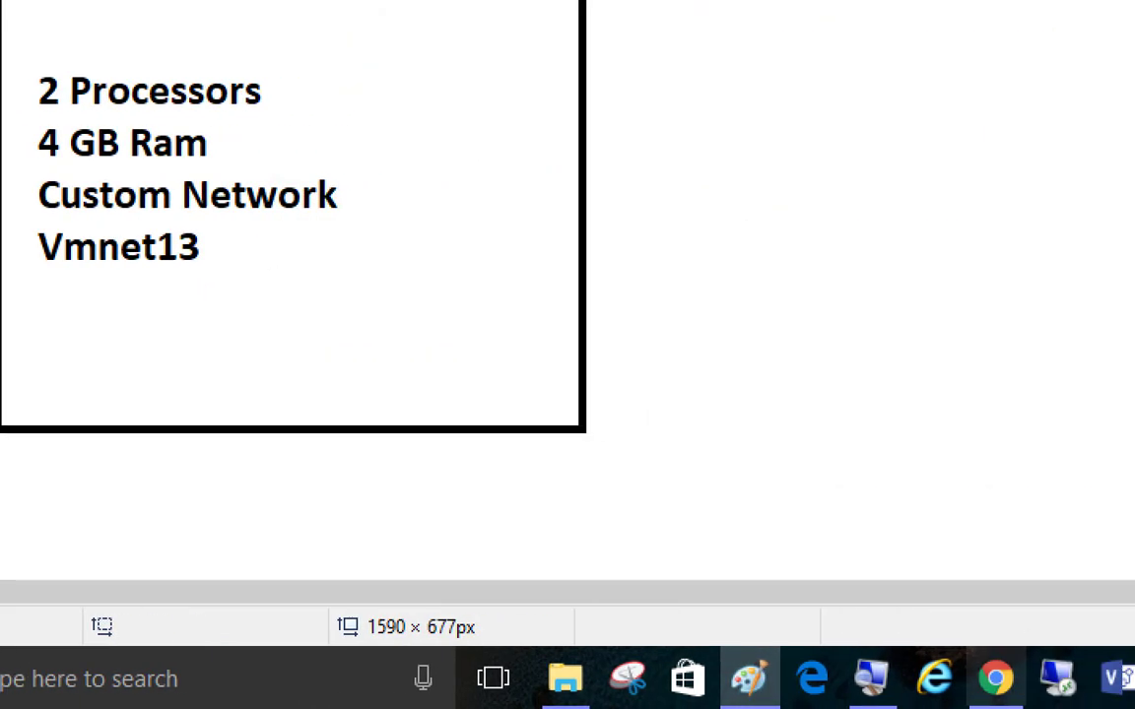
{"action": "left_click", "coordinate": [874, 684]}
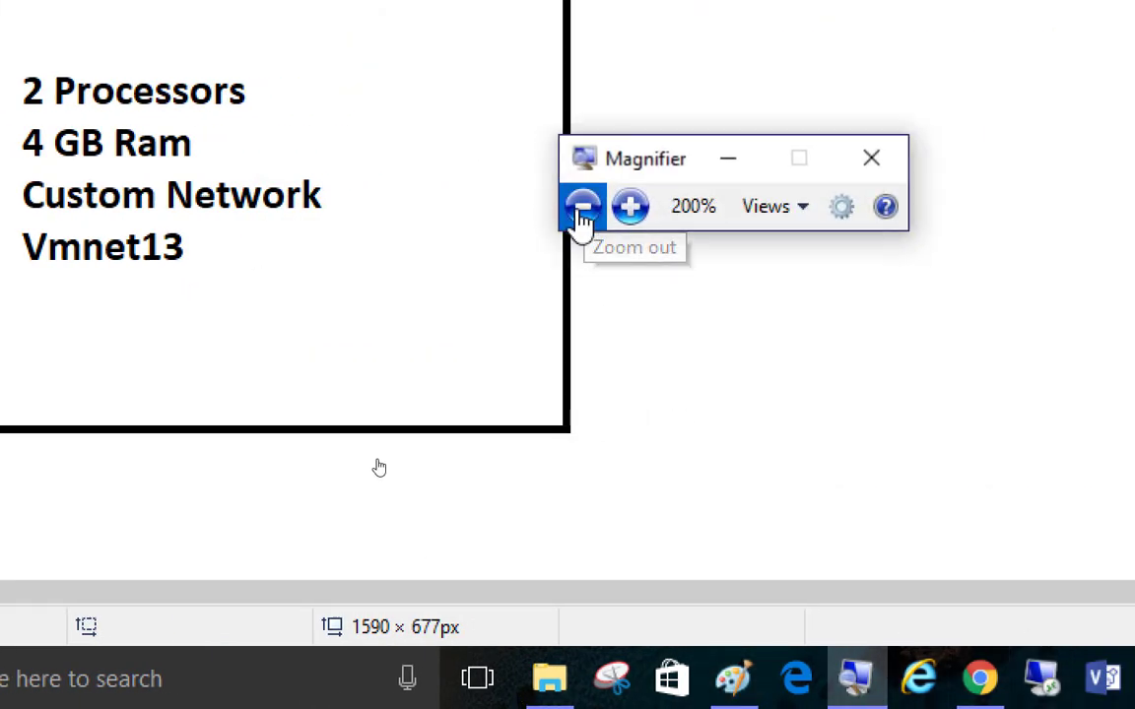
{"action": "left_click", "coordinate": [582, 207]}
{"action": "left_click", "coordinate": [582, 207]}
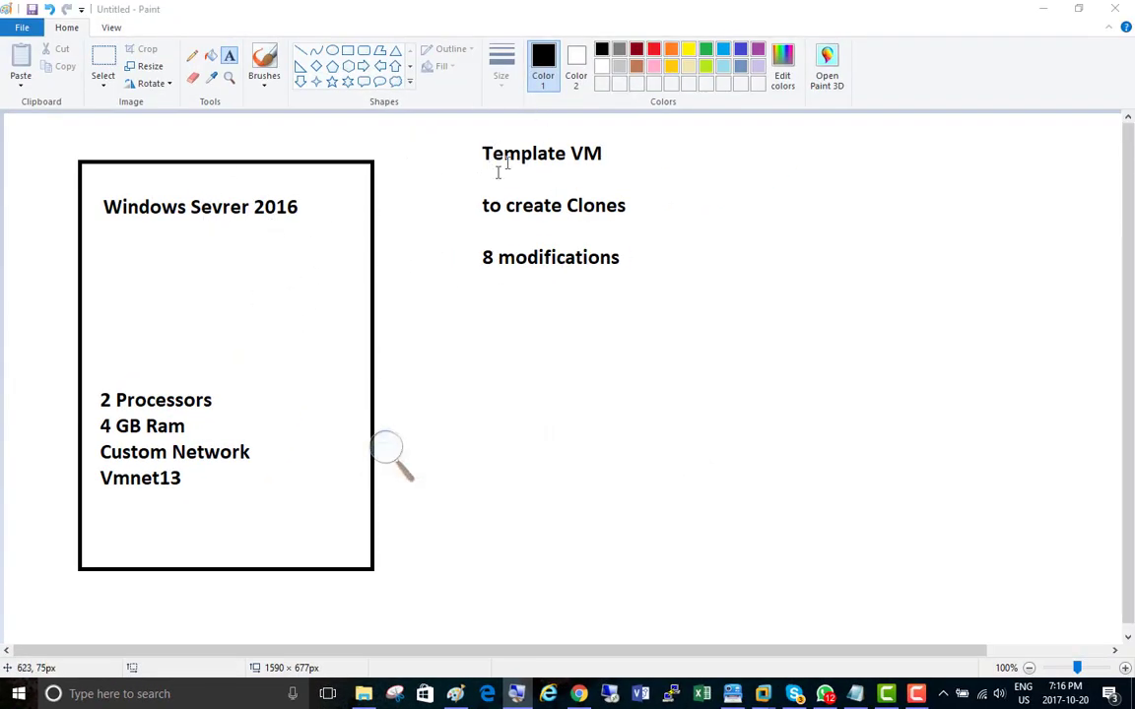
{"action": "left_click", "coordinate": [487, 292]}
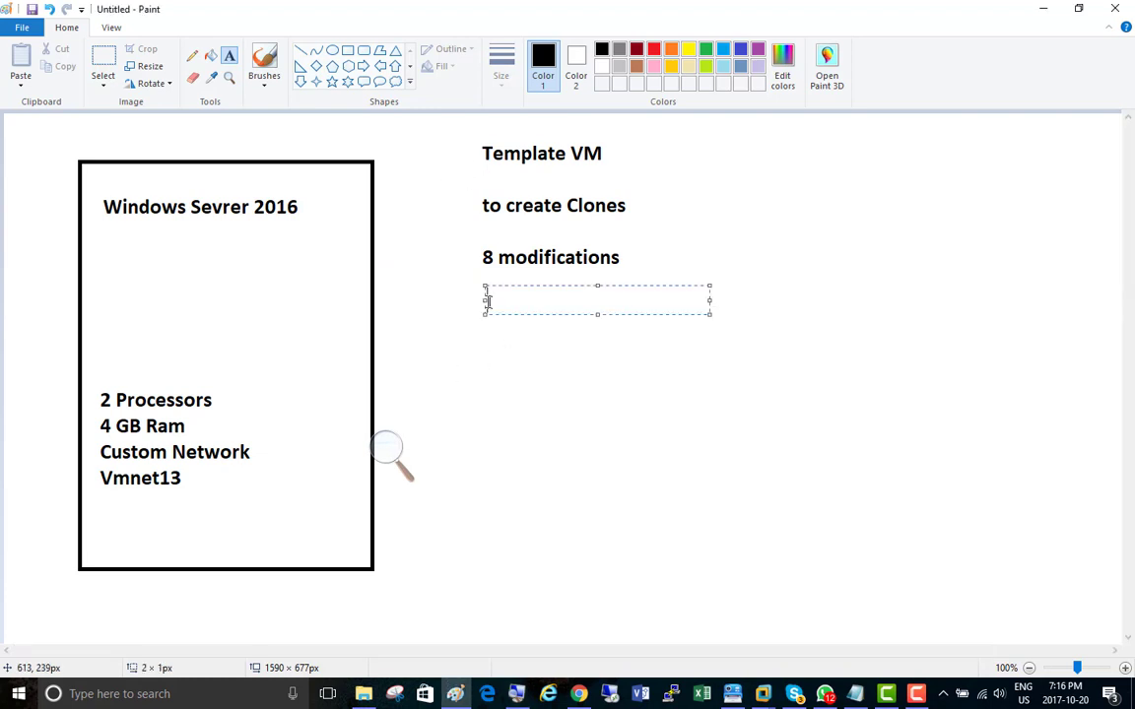
{"action": "type", "text": "SYSPREP"}
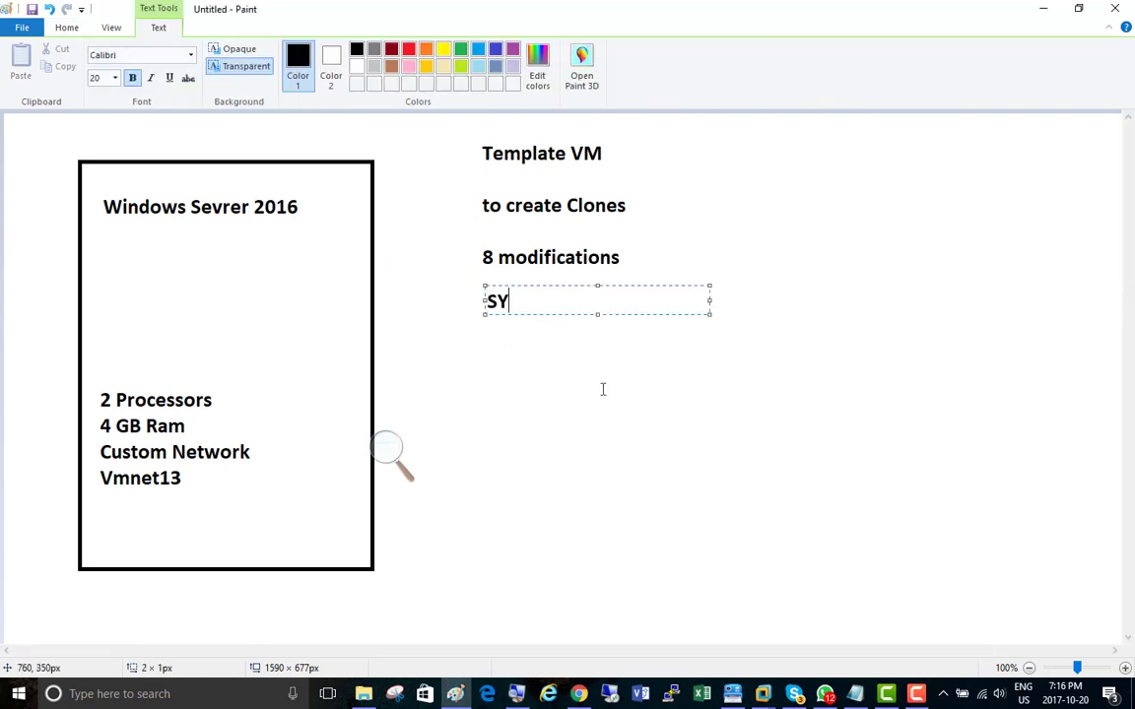
{"action": "key", "text": "Return"}
{"action": "key", "text": "Return"}
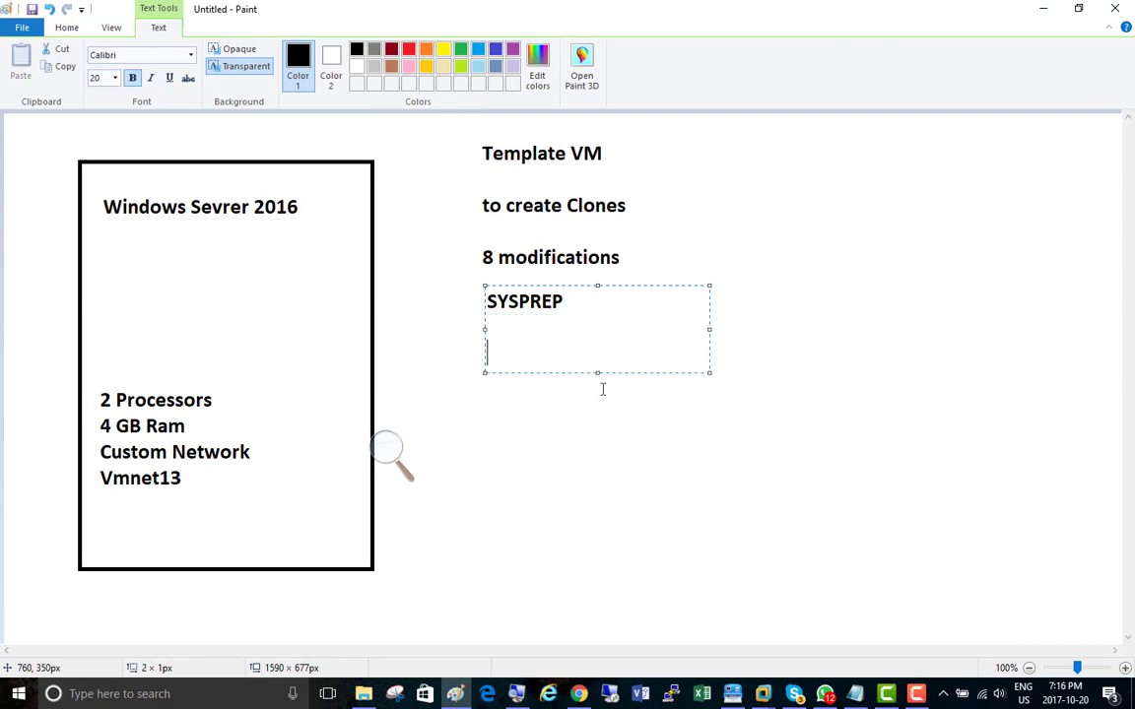
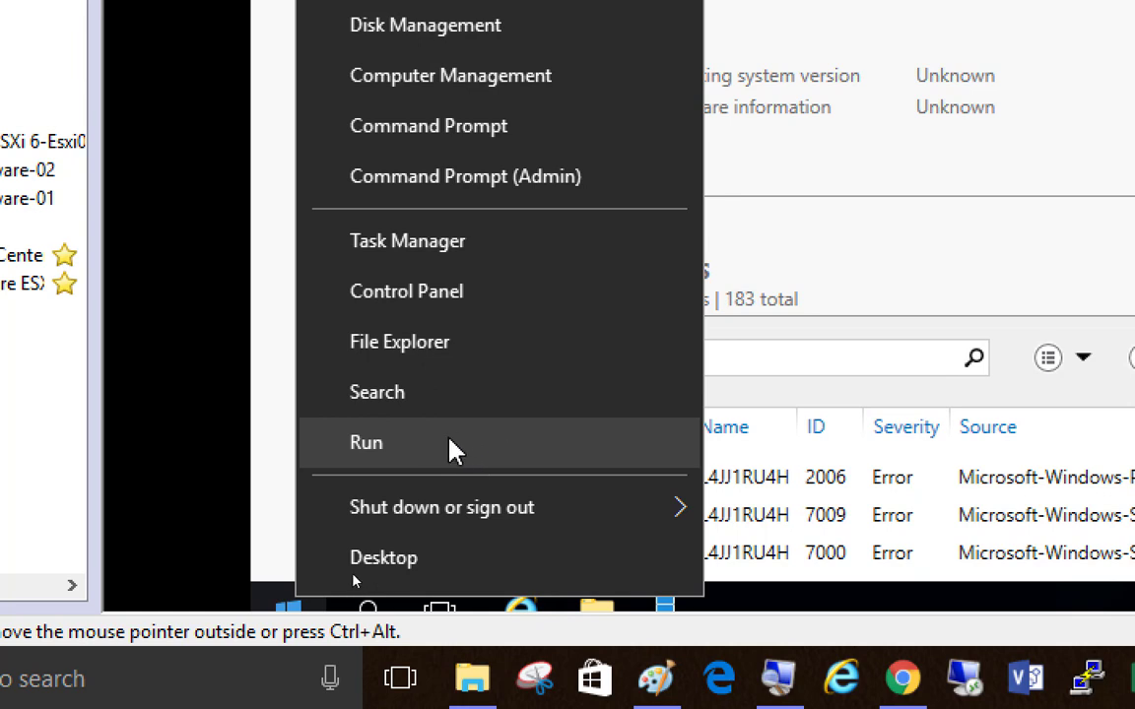
Step: Run sysprep from the guest's Run dialog to open its System32 folder, and launch the sysprep application there
{"action": "left_click", "coordinate": [532, 461]}
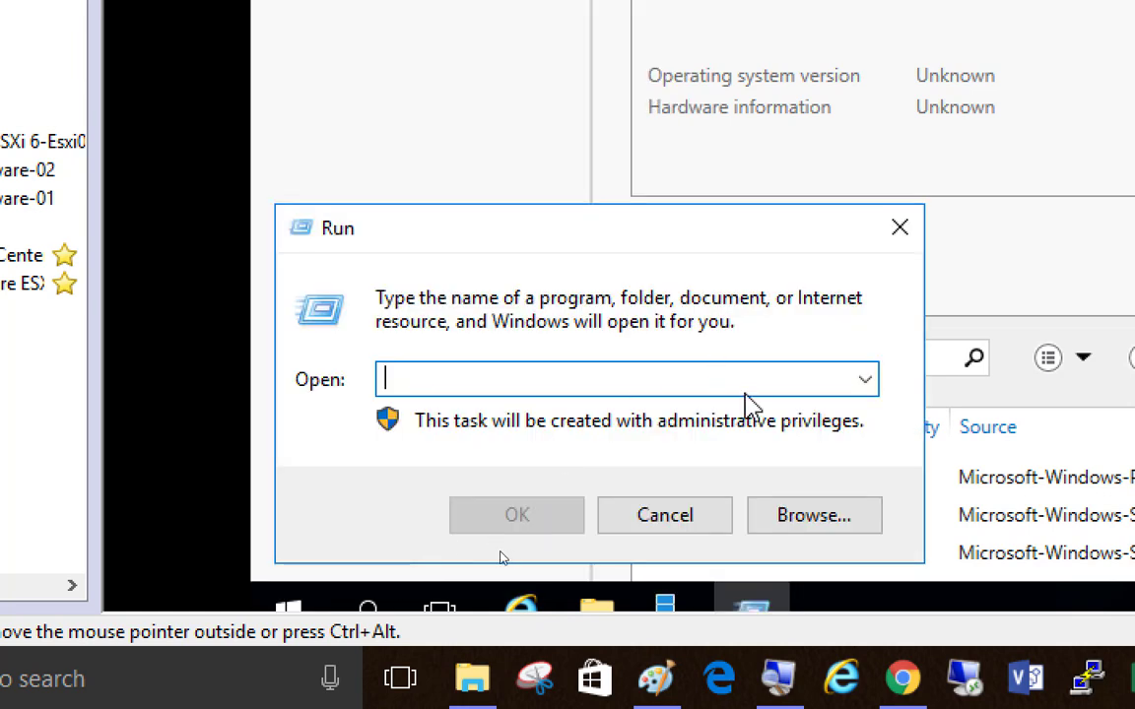
{"action": "type", "text": "sysprep"}
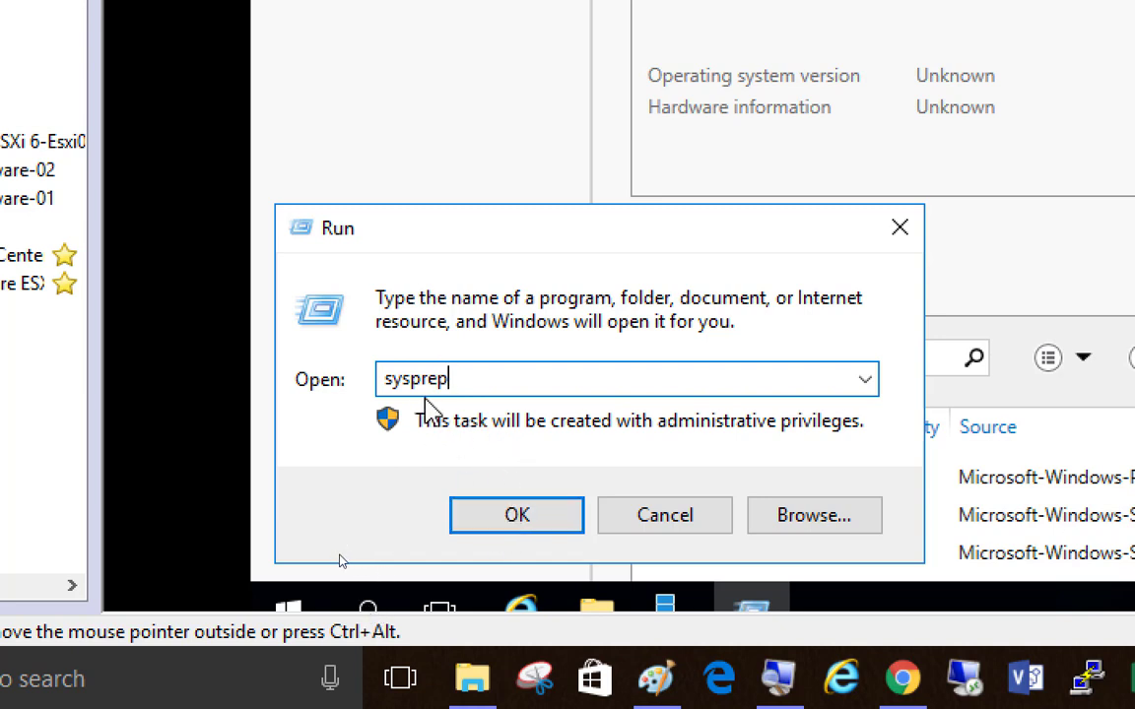
{"action": "left_click", "coordinate": [509, 530]}
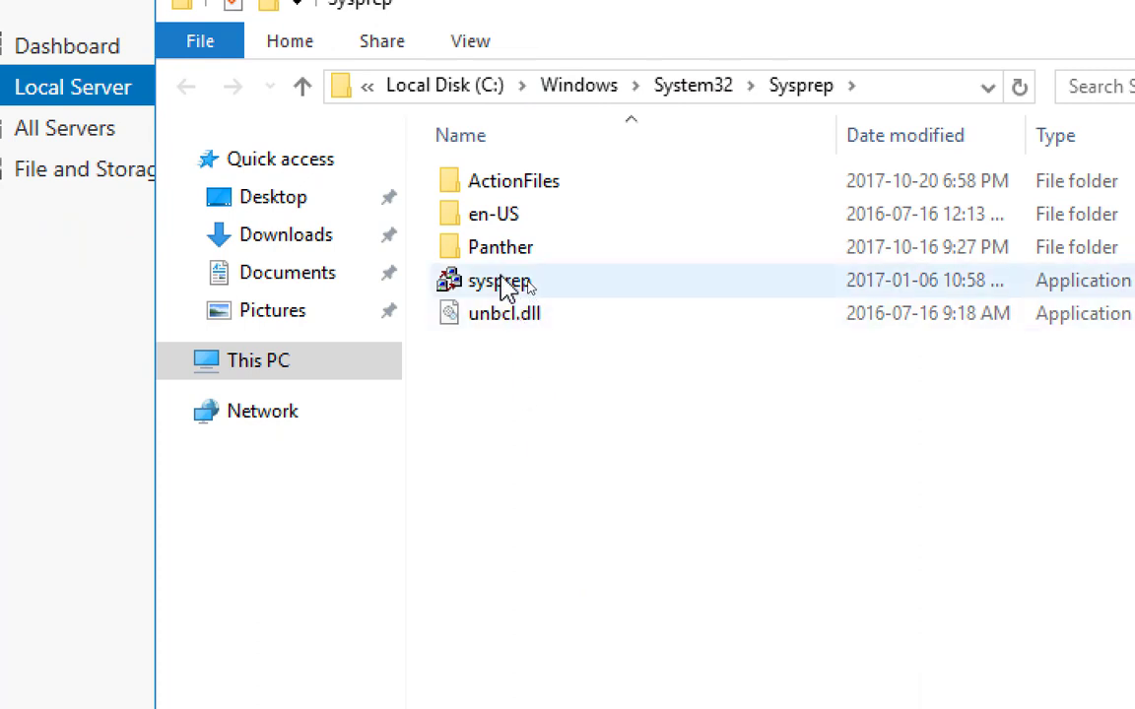
{"action": "left_click", "coordinate": [498, 282]}
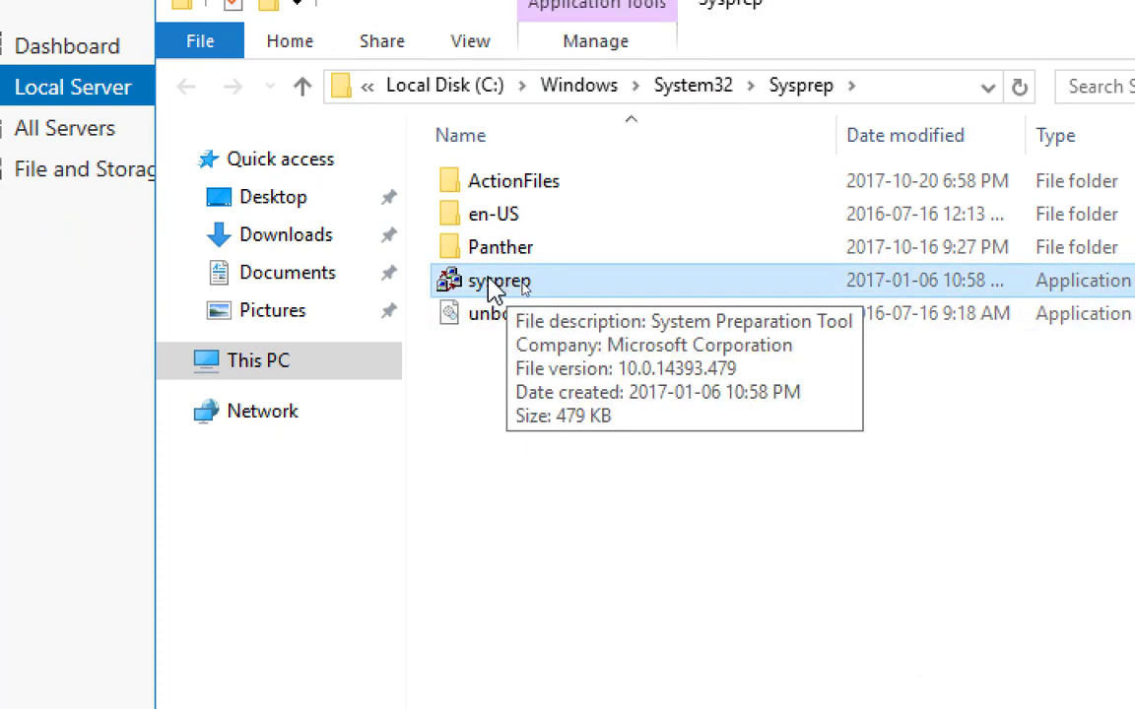
{"action": "double_click", "coordinate": [507, 291]}
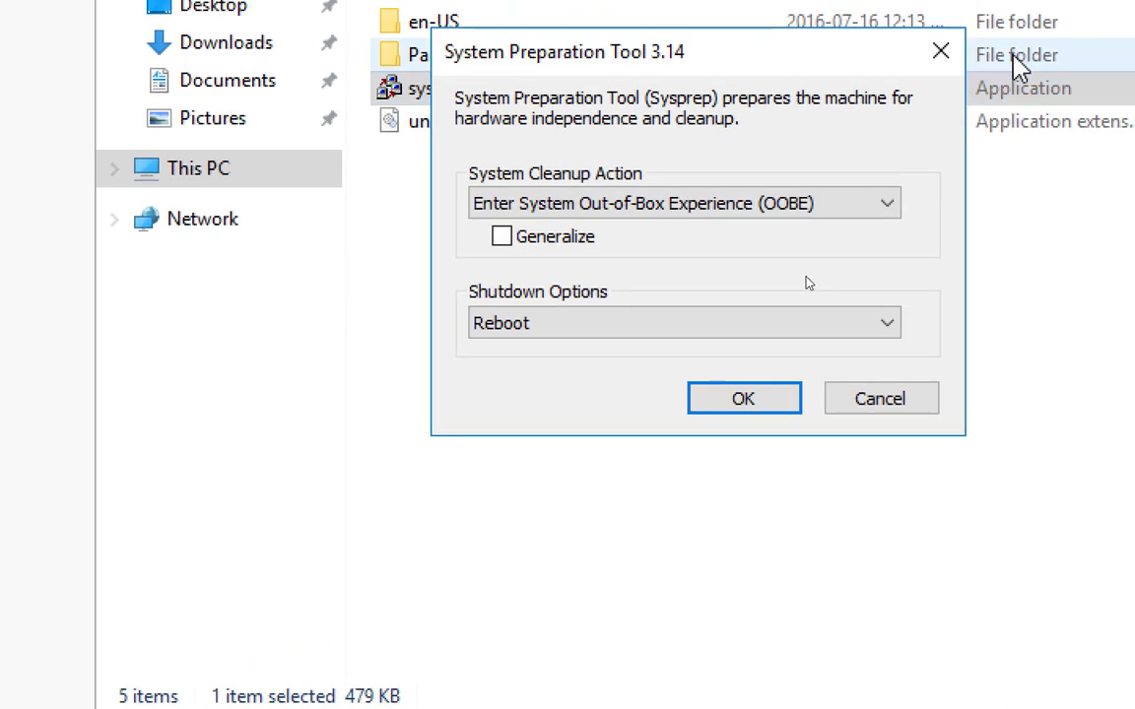
Step: Try to run Sysprep with the Out-of-Box Experience (OOBE) action, Generalize enabled and Shutdown as the shutdown option, and close the result message
{"action": "left_click", "coordinate": [502, 236]}
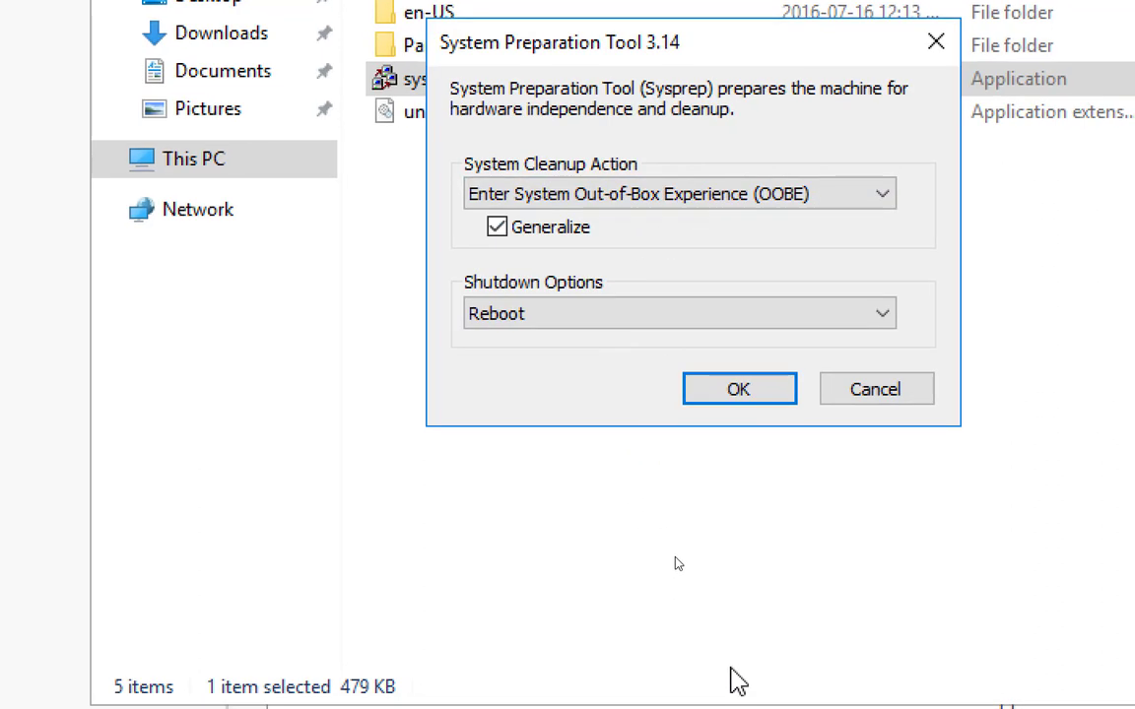
{"action": "left_click", "coordinate": [620, 315]}
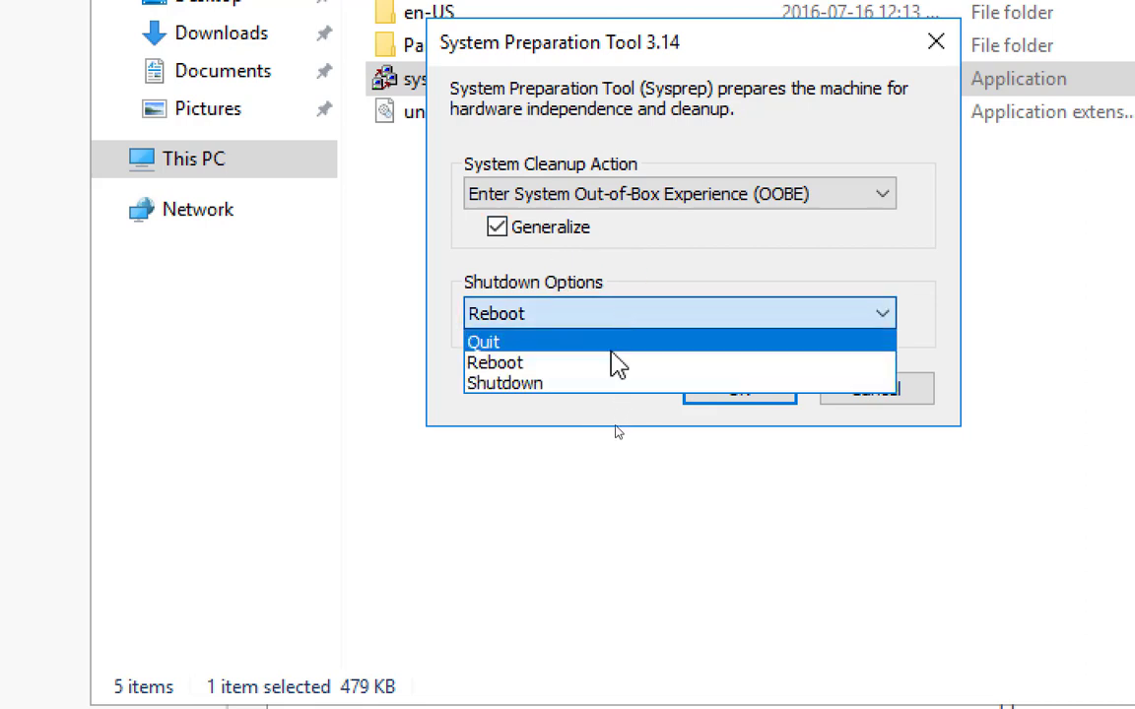
{"action": "left_click", "coordinate": [617, 387]}
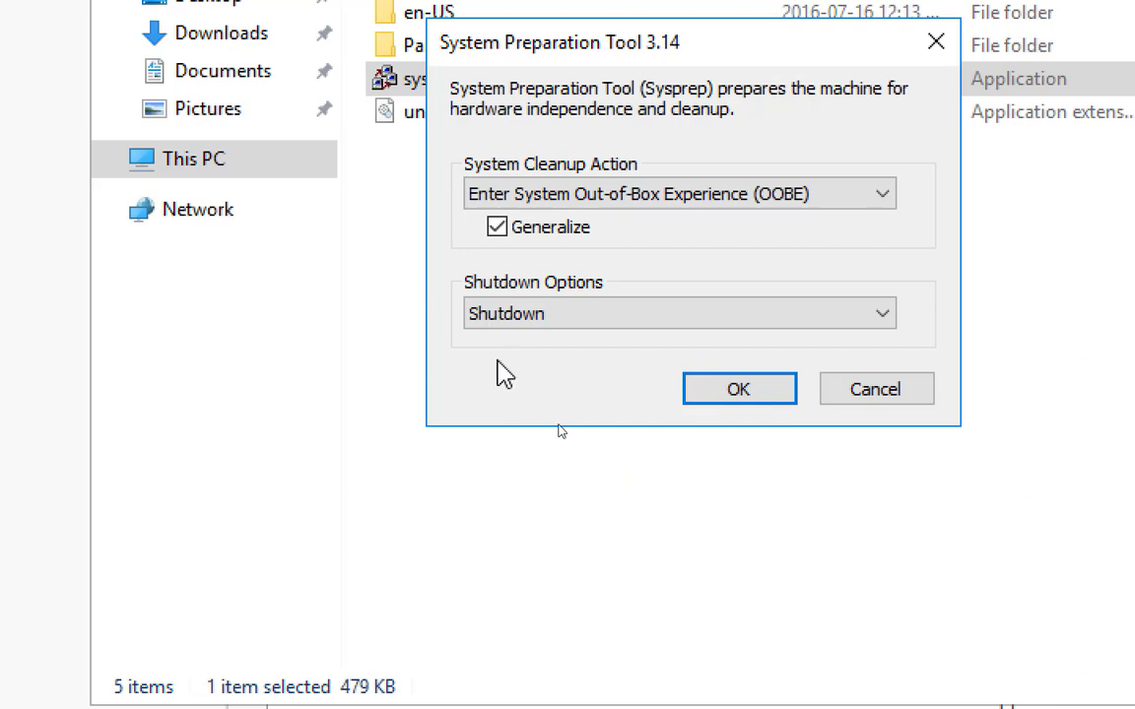
{"action": "left_click", "coordinate": [496, 228]}
{"action": "left_click", "coordinate": [496, 227]}
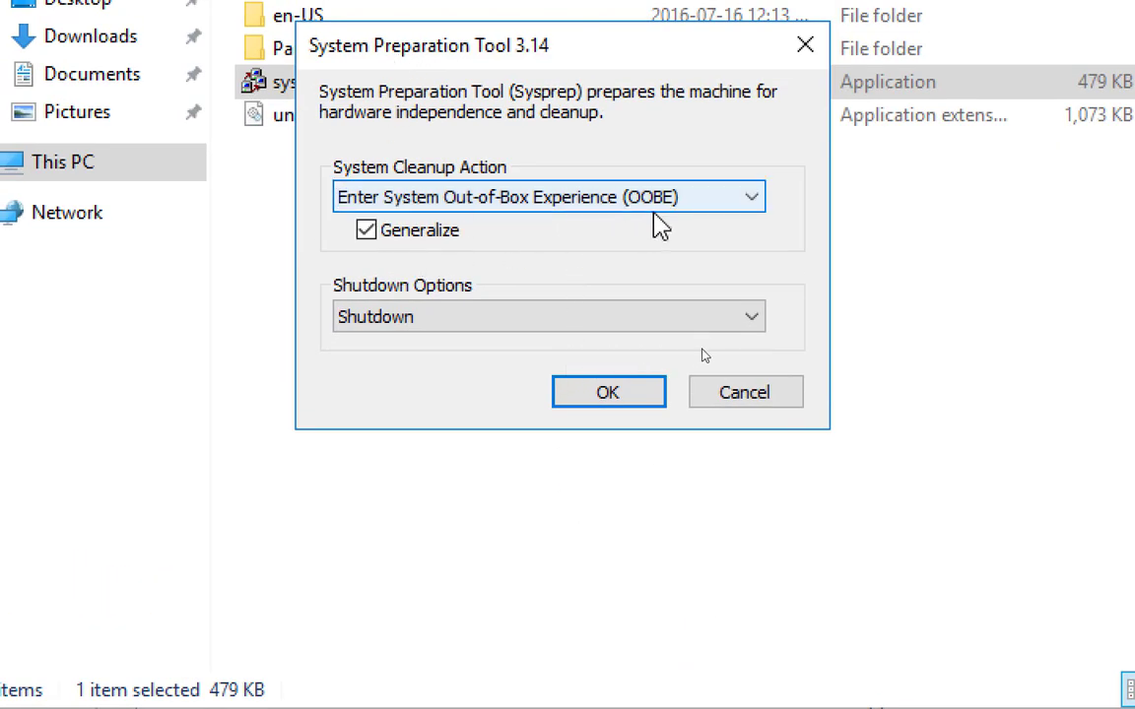
{"action": "left_click", "coordinate": [601, 397]}
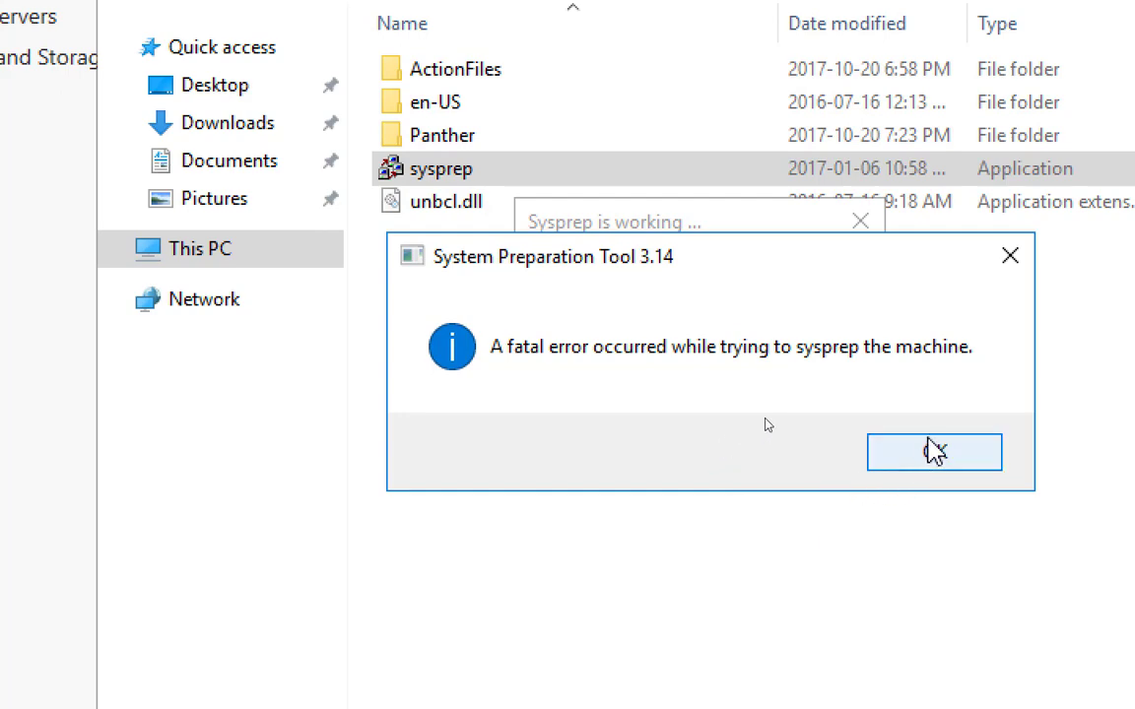
{"action": "left_click", "coordinate": [923, 453]}
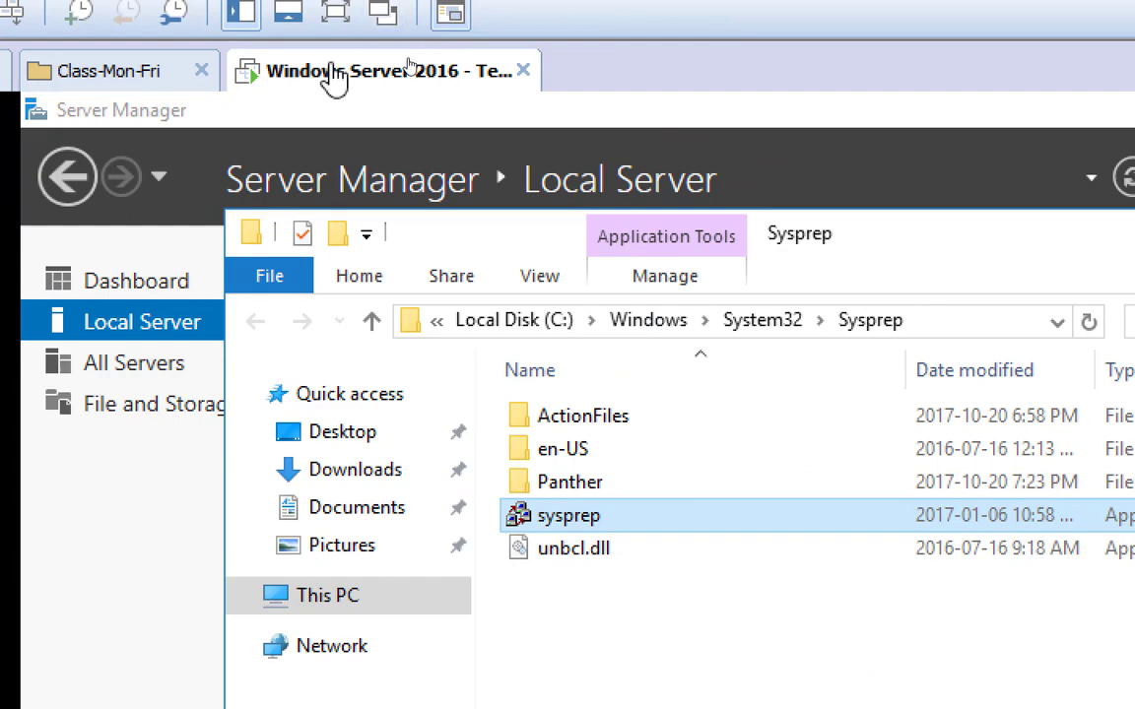
Step: Force a power-off of the open Windows Server 2016 template virtual machine instead of shutting down its guest
{"action": "right_click", "coordinate": [332, 78]}
{"action": "mouse_move", "coordinate": [469, 132]}
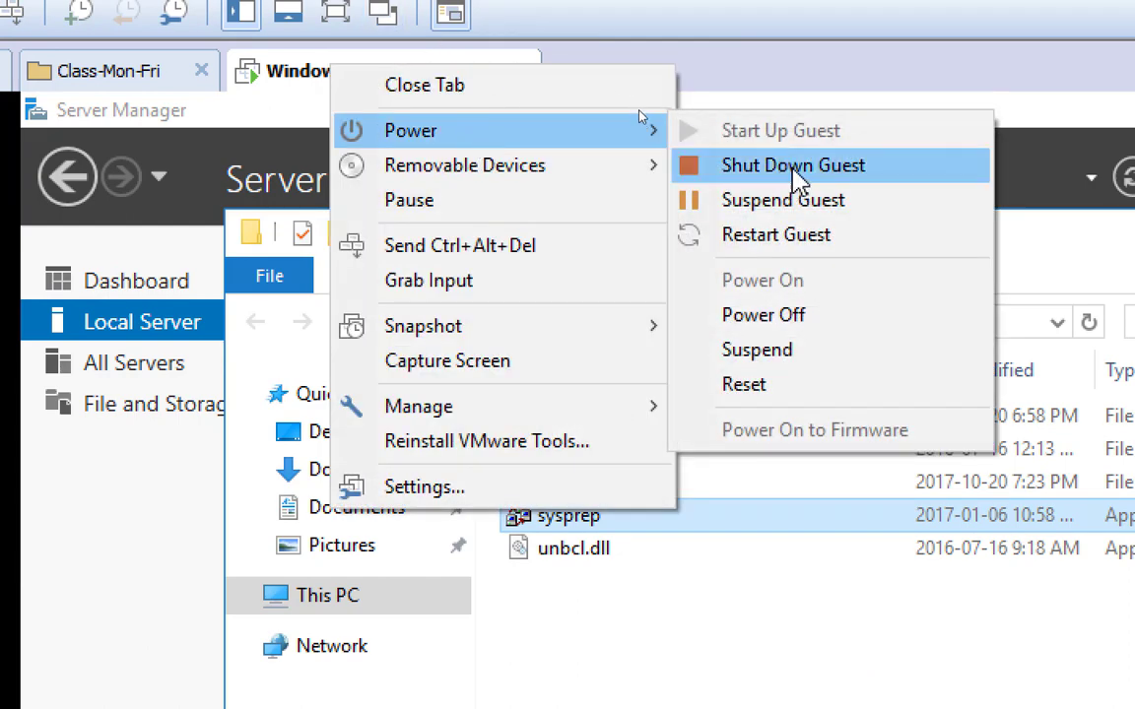
{"action": "left_click", "coordinate": [773, 315]}
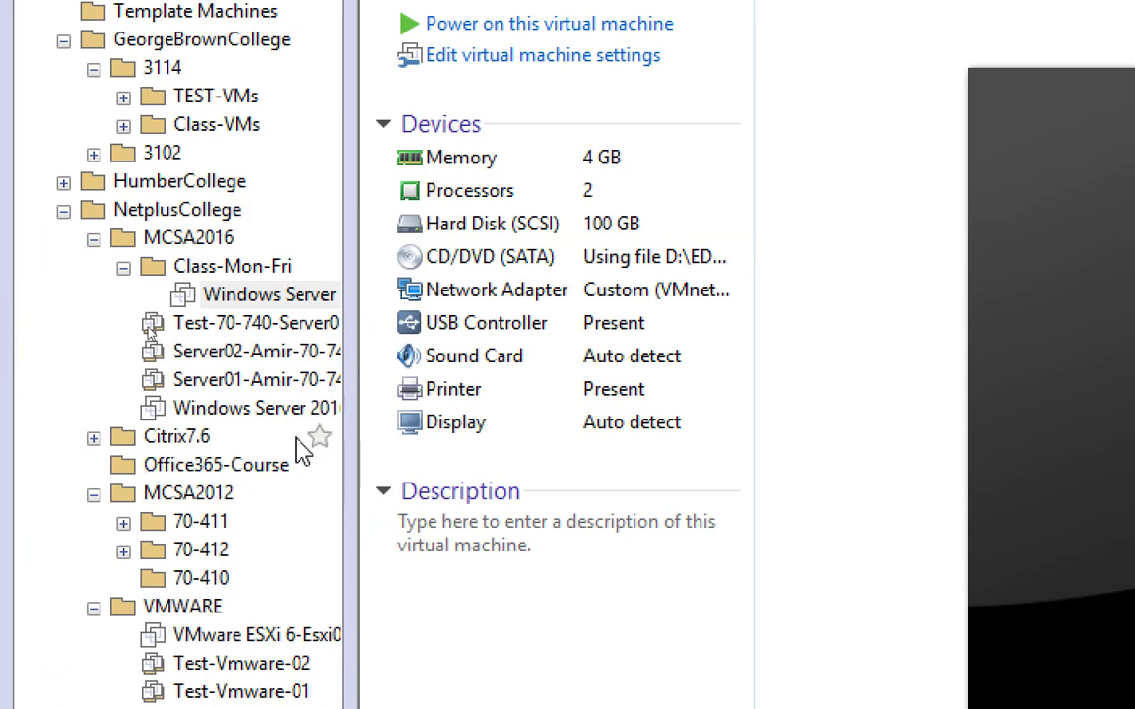
Step: Widen the library and delete the powered-off Windows Server 2016 template in Class-Mon-Fri from disk, confirming the deletion
{"action": "left_click_drag", "start_coordinate": [354, 448], "coordinate": [525, 467]}
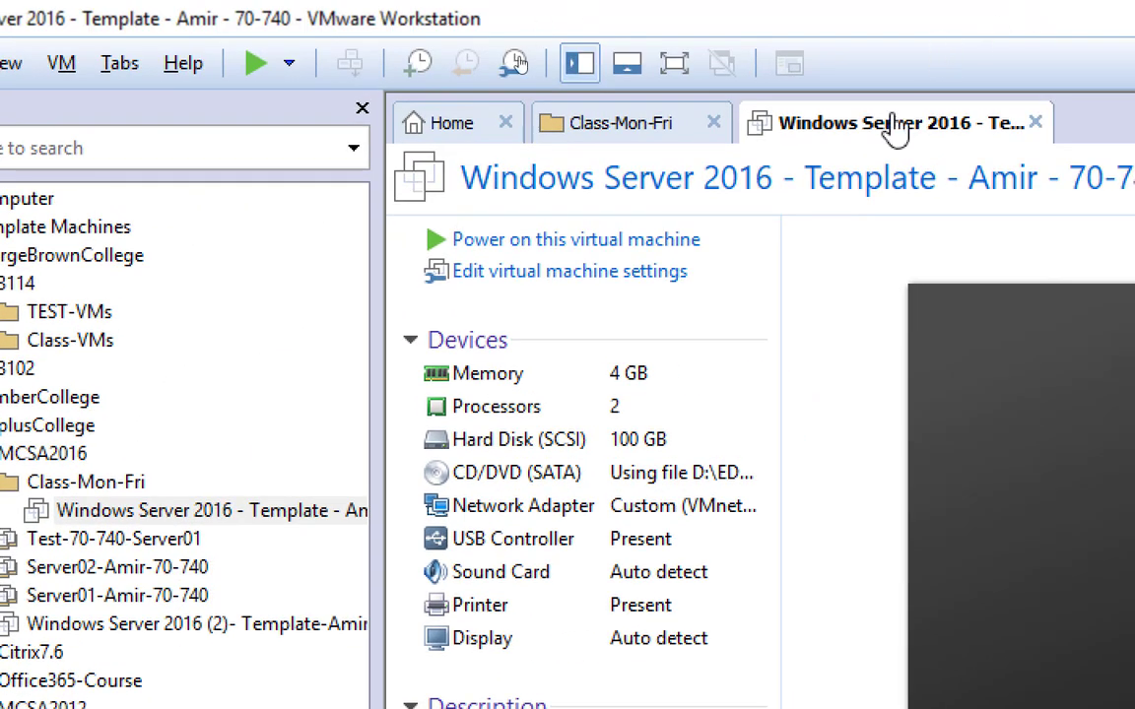
{"action": "right_click", "coordinate": [1012, 50]}
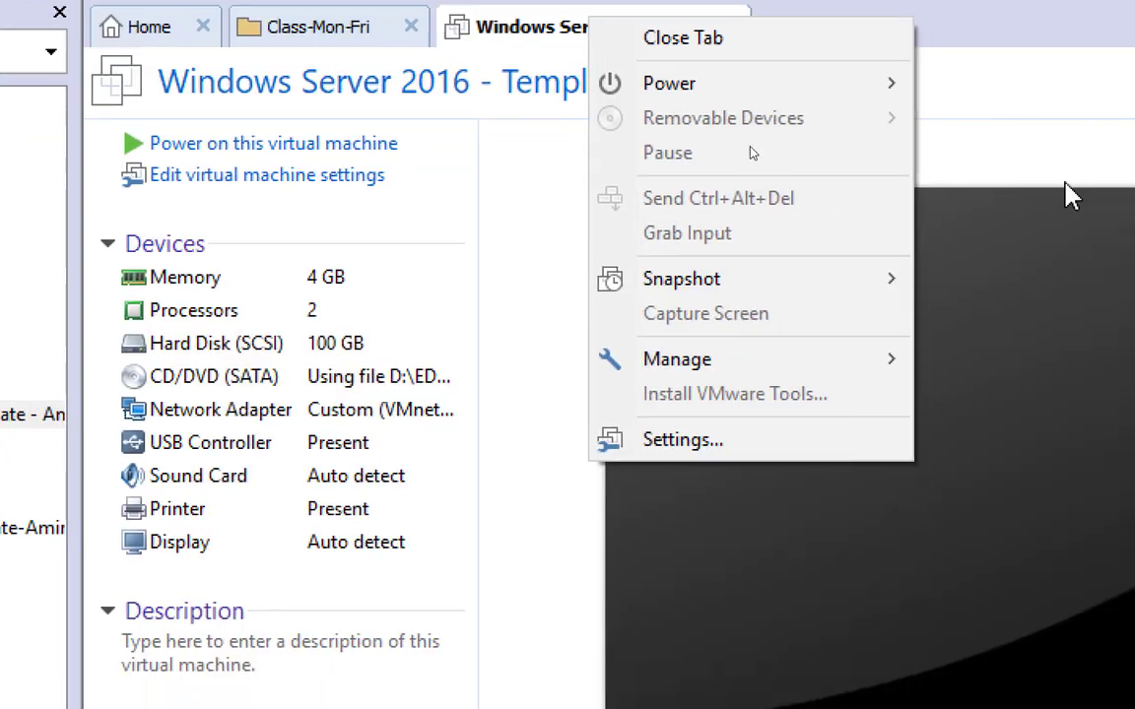
{"action": "mouse_move", "coordinate": [842, 366]}
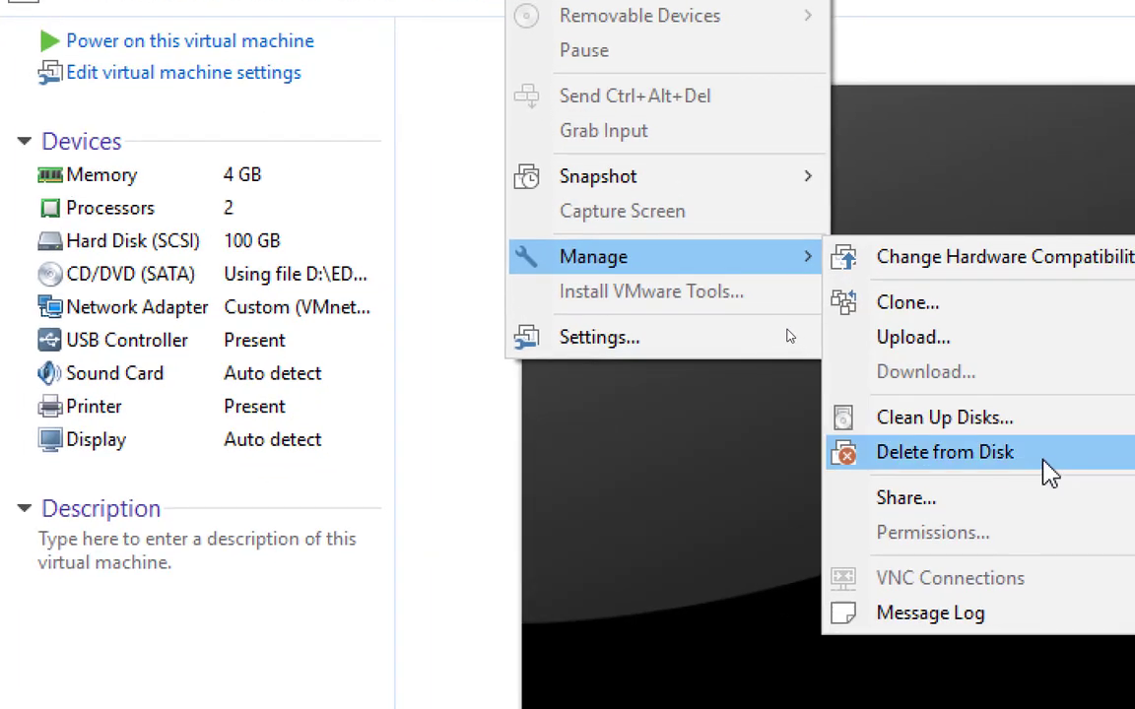
{"action": "left_click", "coordinate": [1045, 471]}
{"action": "left_click", "coordinate": [635, 584]}
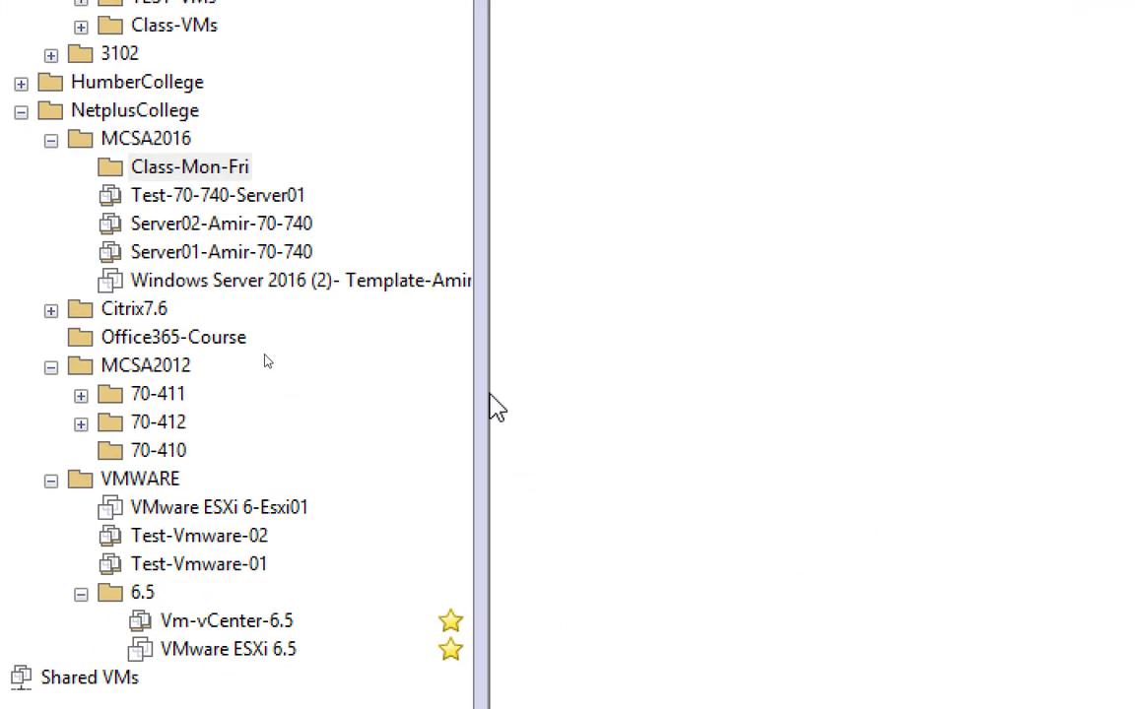
Step: Select the Windows Server 2016 (2) template in the MCSA2016 folder and start cloning it
{"action": "left_click_drag", "start_coordinate": [482, 393], "coordinate": [577, 388]}
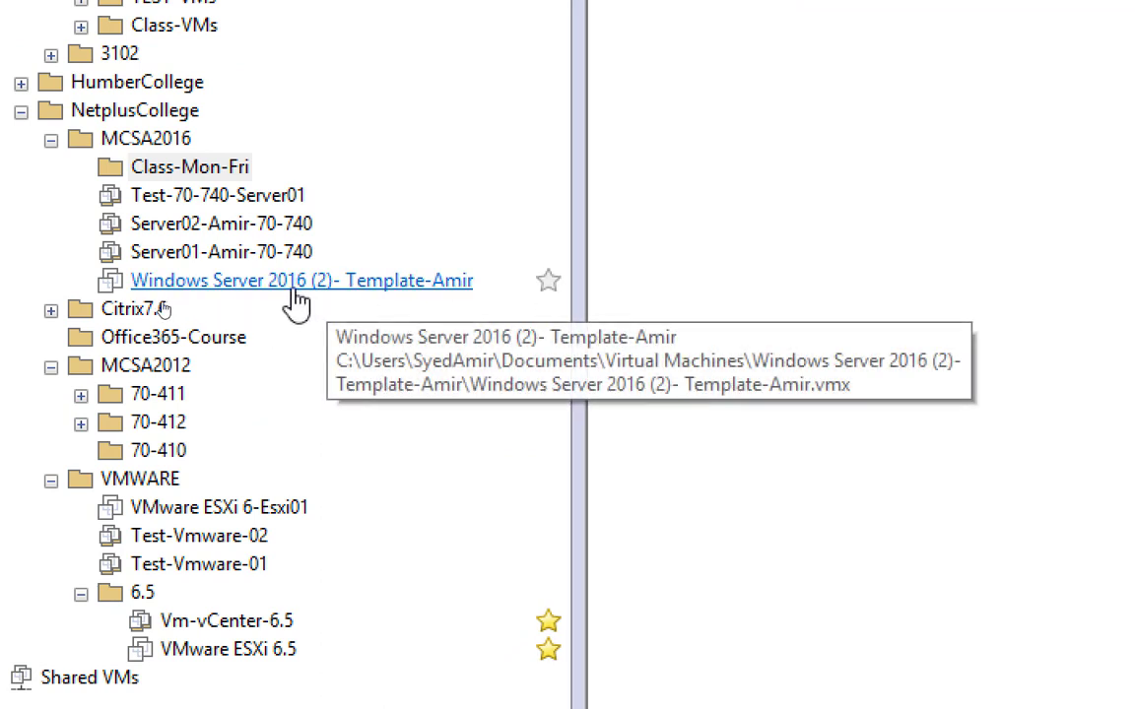
{"action": "left_click", "coordinate": [285, 288]}
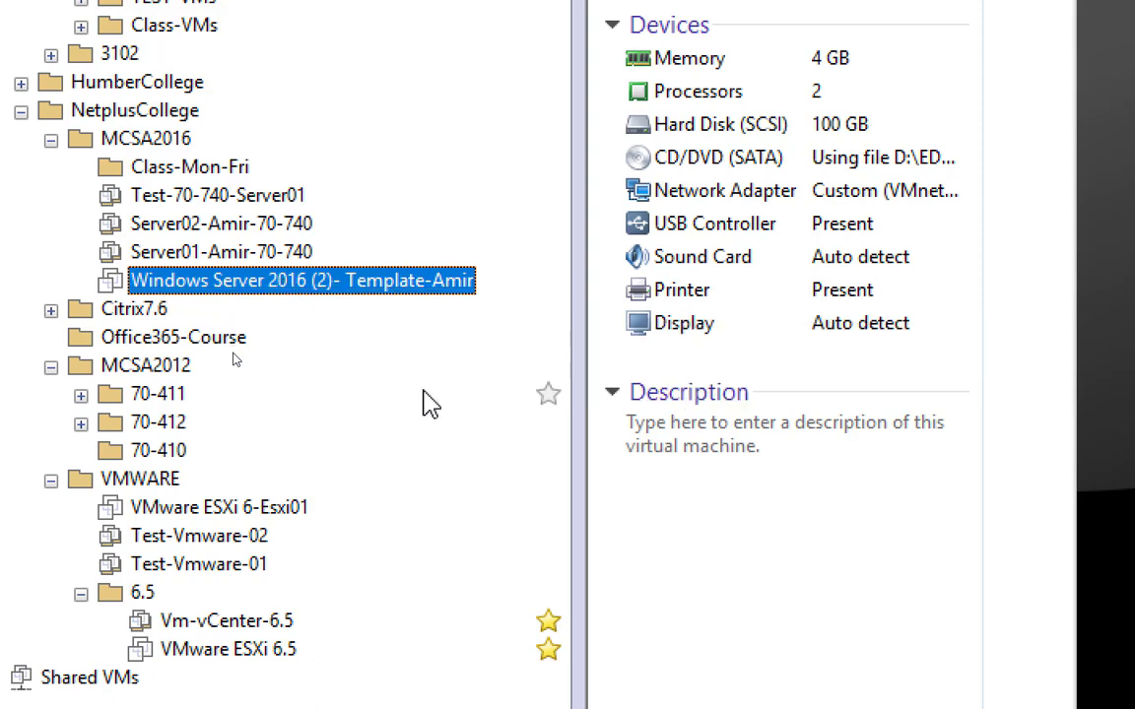
{"action": "right_click", "coordinate": [350, 293]}
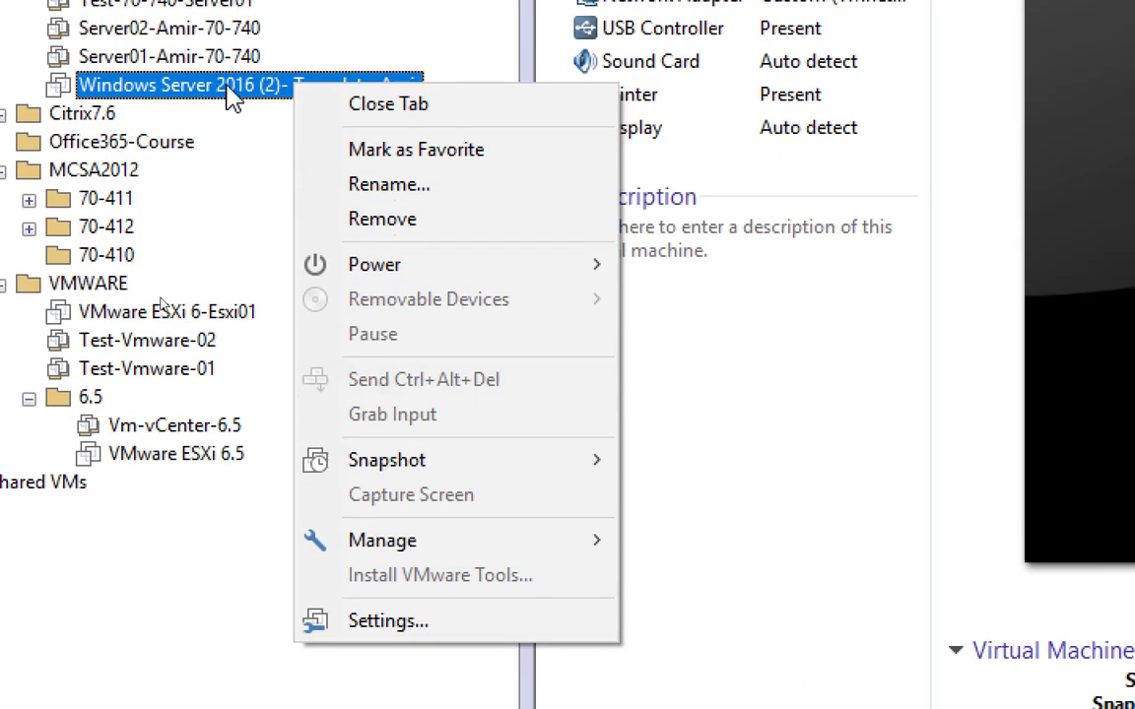
{"action": "mouse_move", "coordinate": [587, 544]}
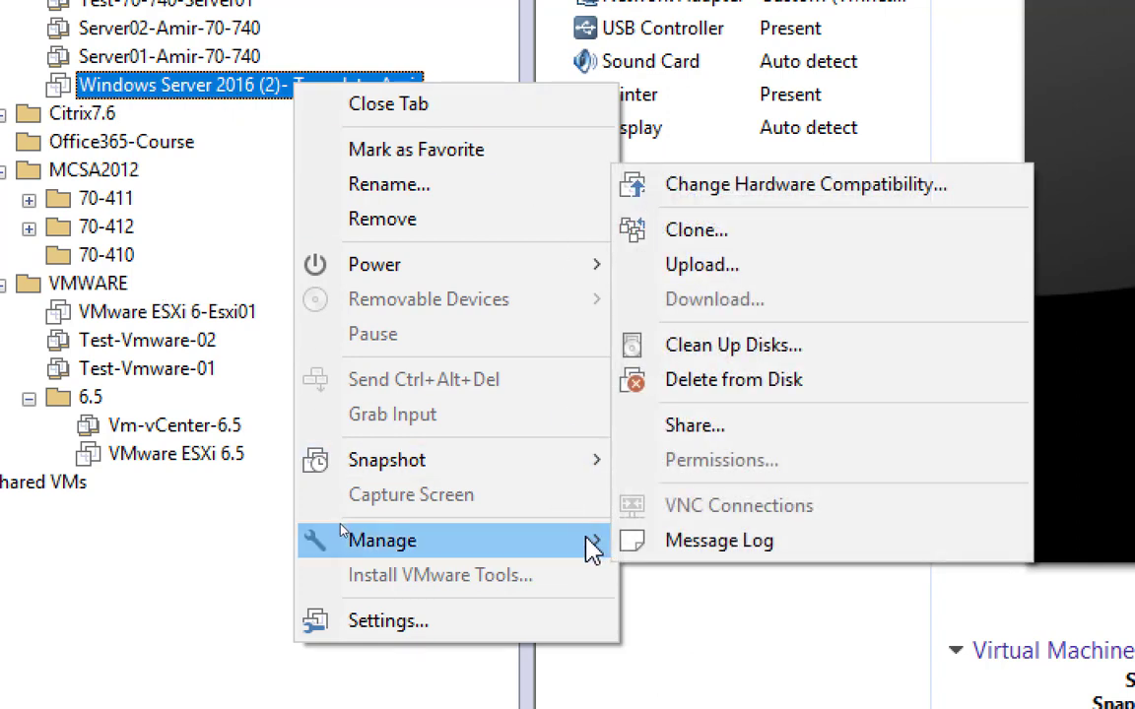
{"action": "left_click", "coordinate": [800, 234]}
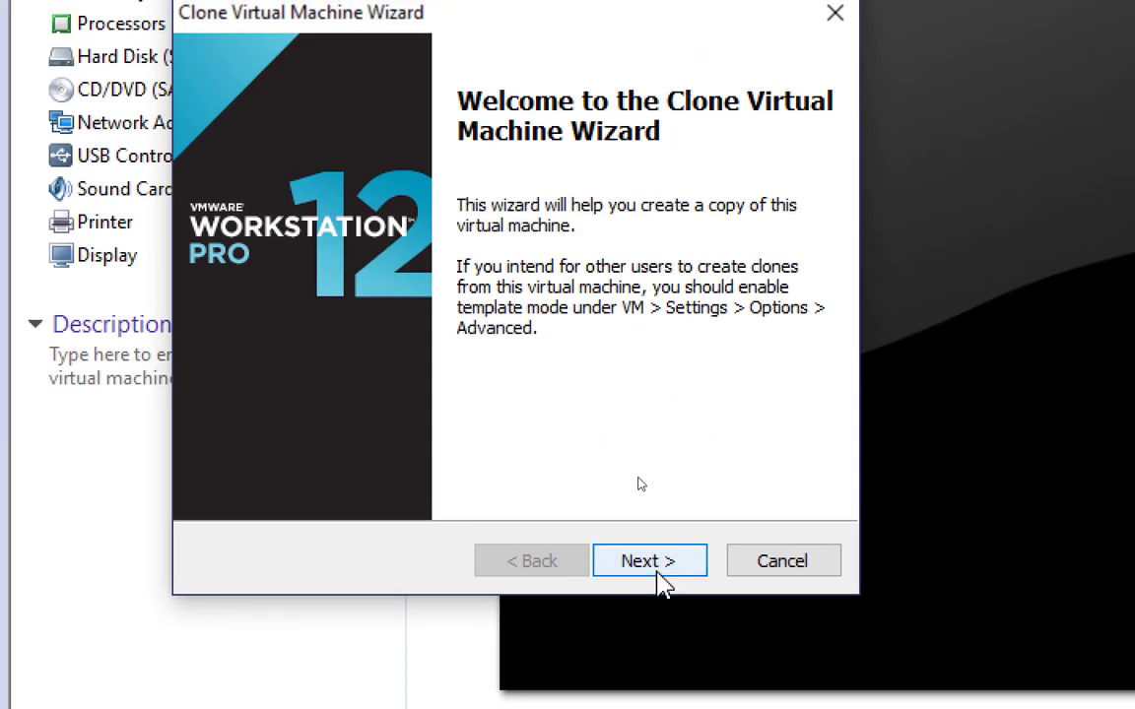
Step: Set the clone source to the current state in the virtual machine and the clone method to a linked clone
{"action": "left_click", "coordinate": [660, 575]}
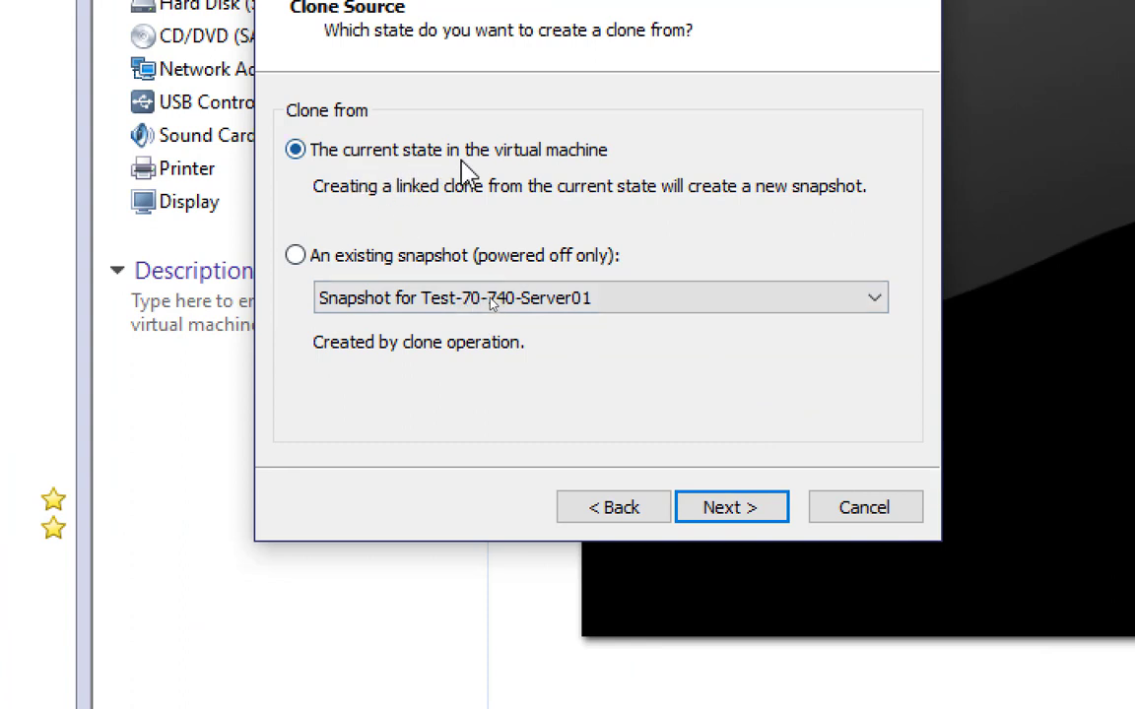
{"action": "left_click", "coordinate": [734, 508]}
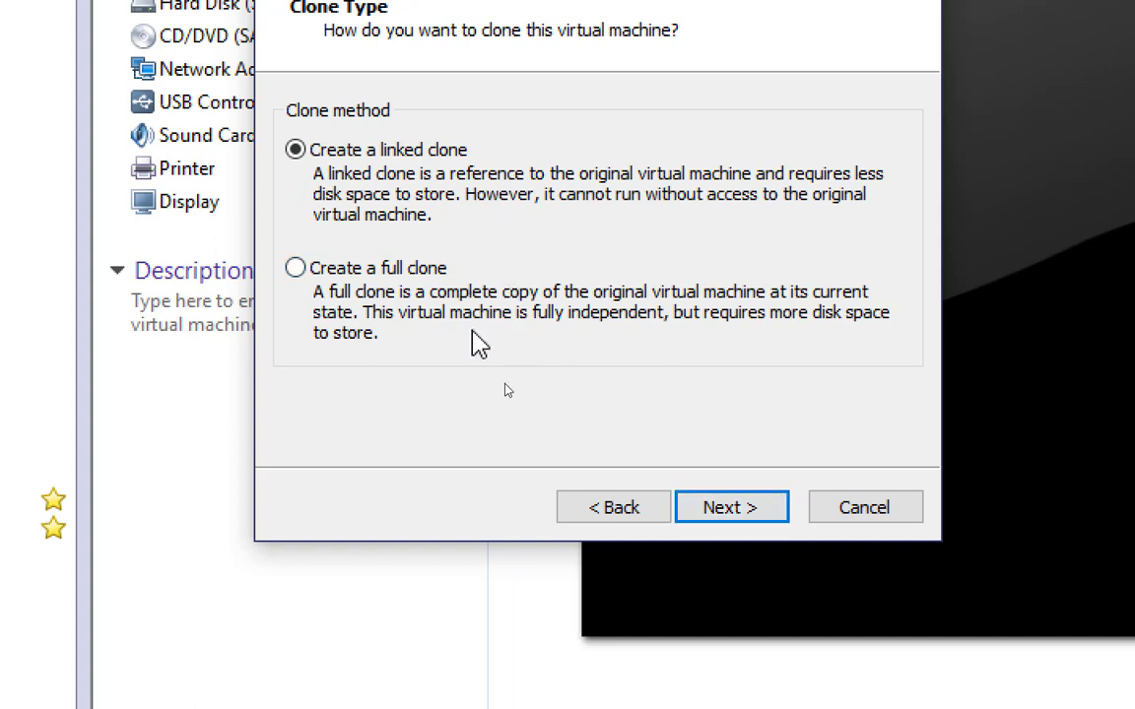
{"action": "left_click", "coordinate": [579, 508]}
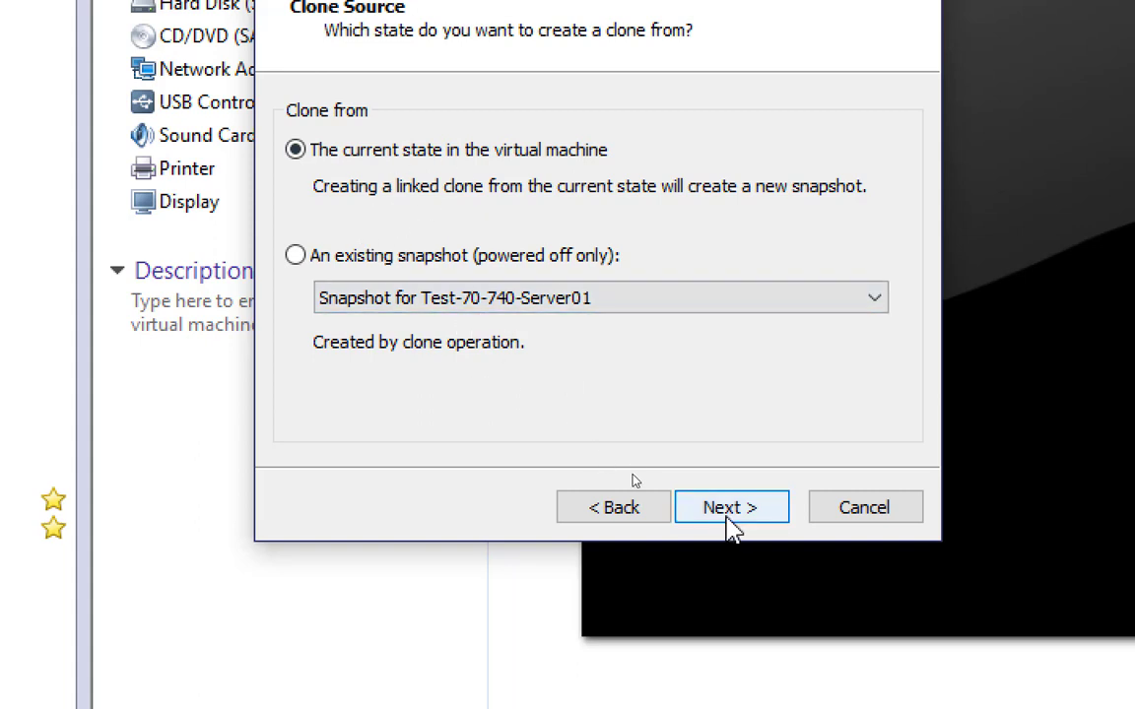
{"action": "left_click", "coordinate": [734, 520]}
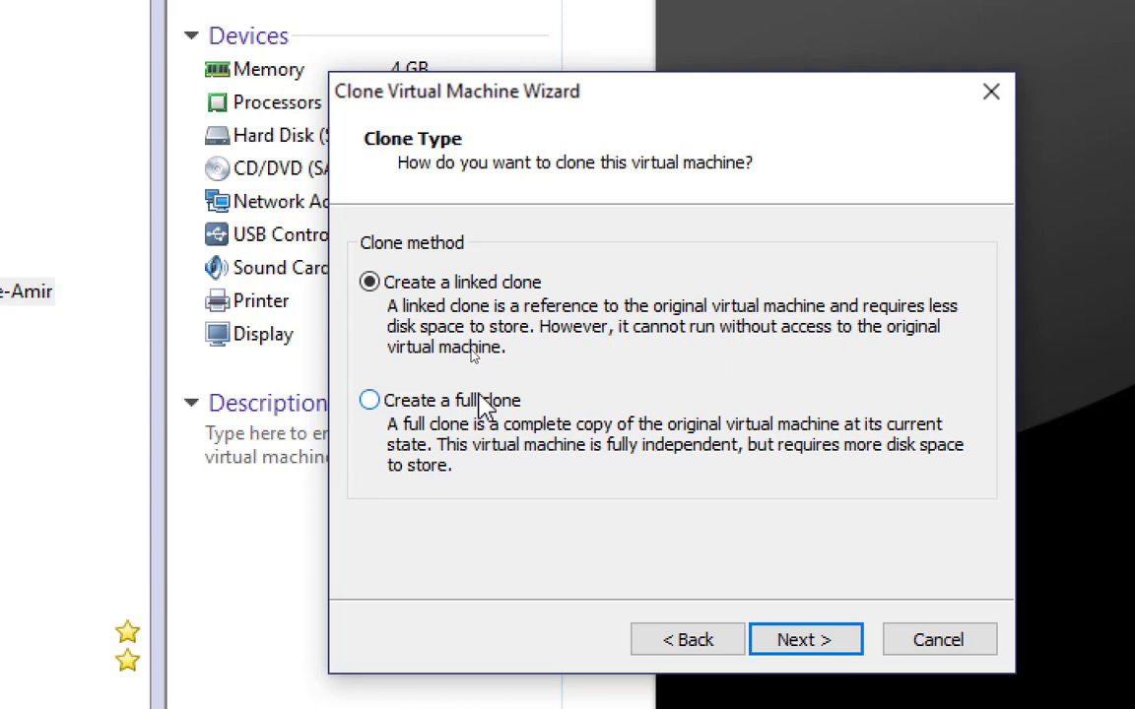
{"action": "left_click", "coordinate": [493, 286]}
{"action": "left_click", "coordinate": [803, 640]}
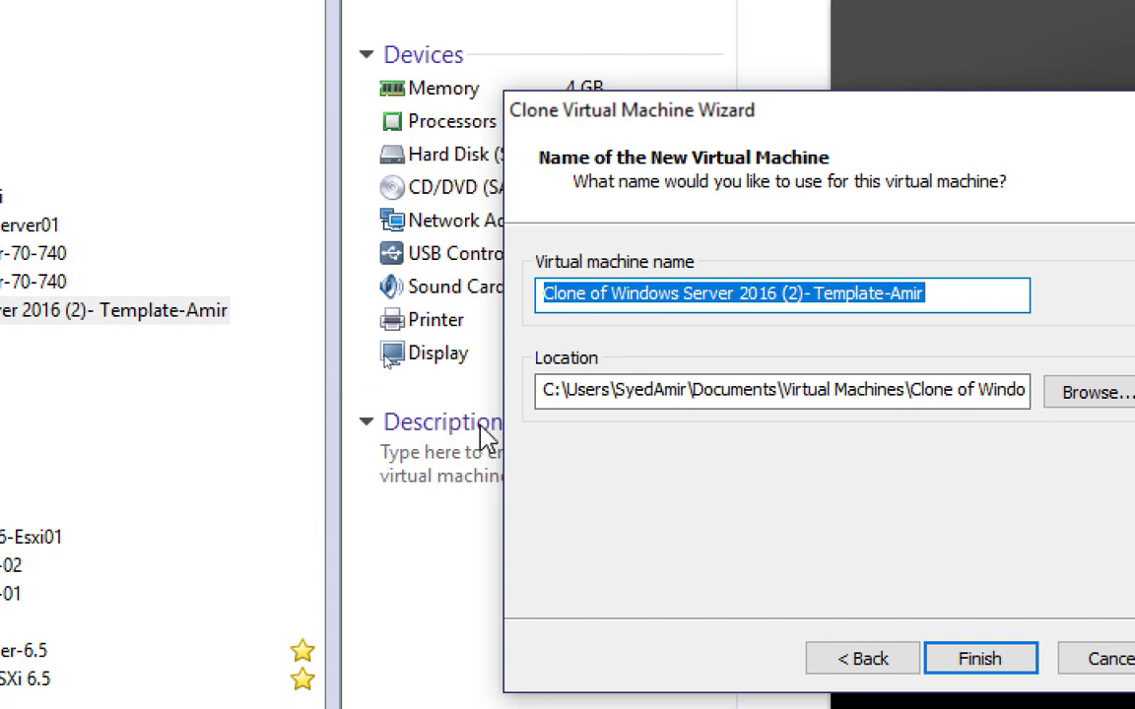
Step: Name the new virtual machine with Server01, the owner's first name and 70-740, joined by hyphens
{"action": "type", "text": "Se"}
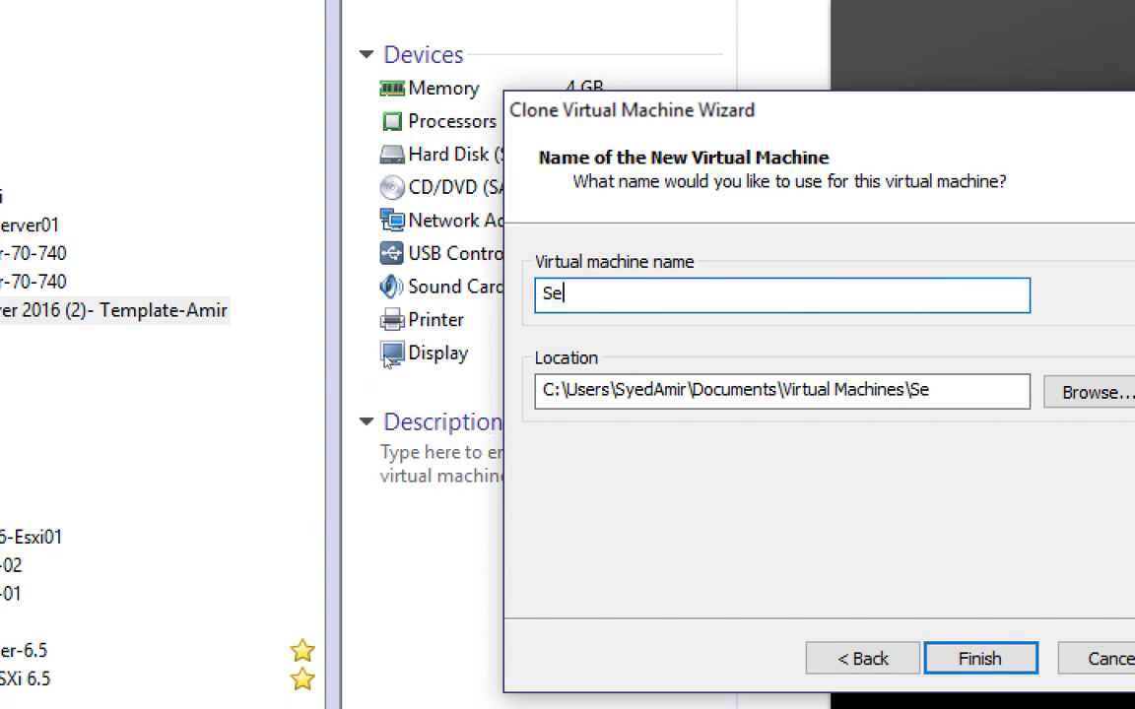
{"action": "type", "text": "rver01-"}
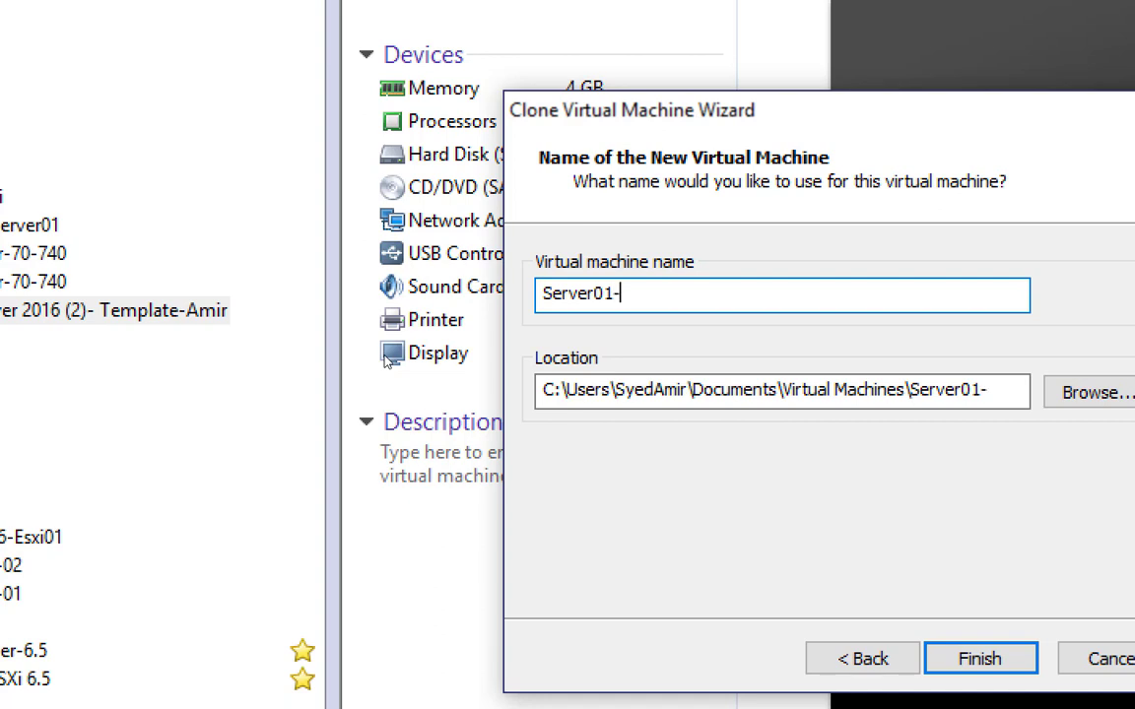
{"action": "type", "text": "Amir-70-"}
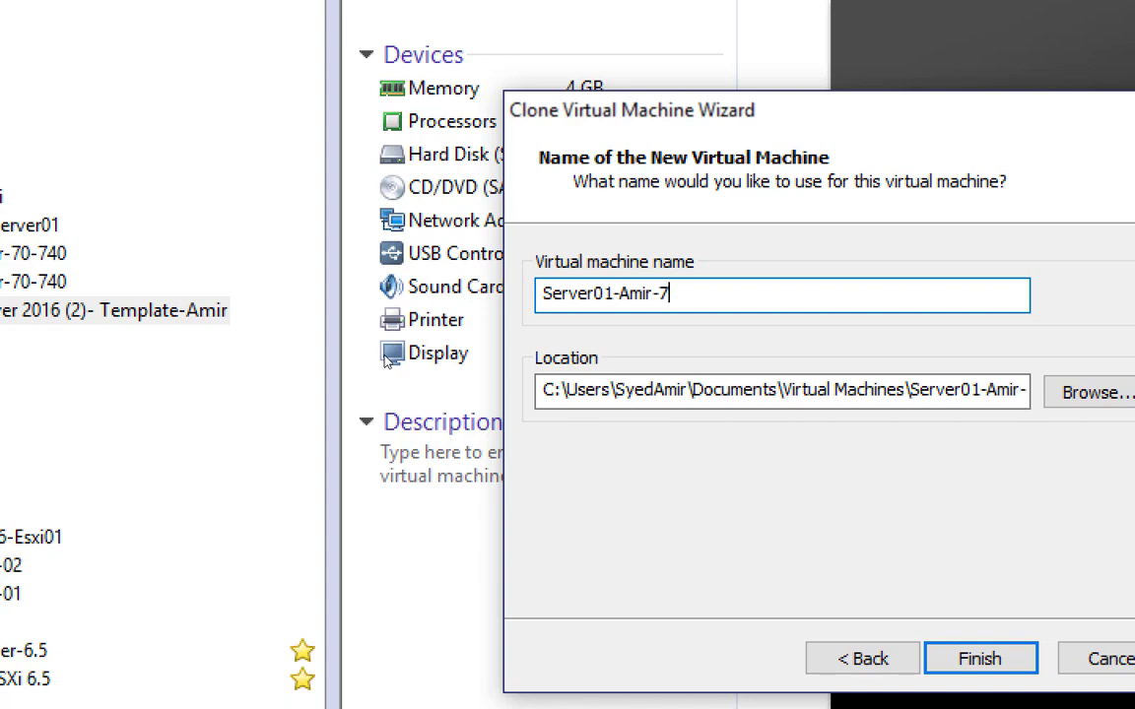
{"action": "type", "text": "740"}
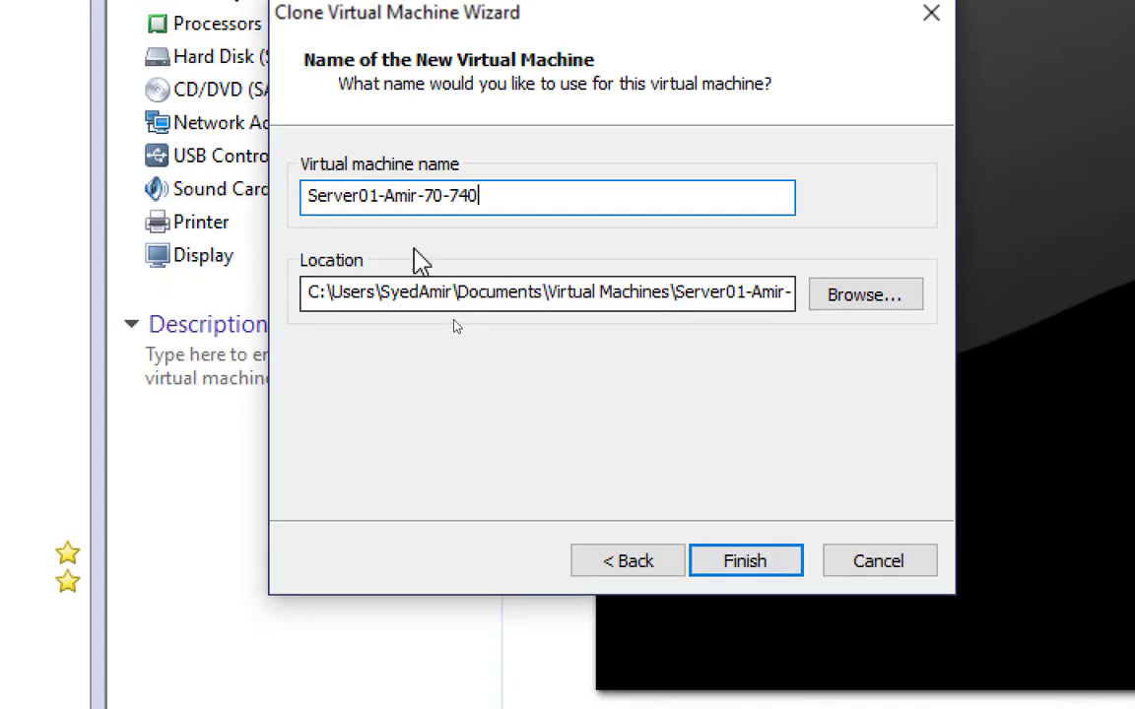
{"action": "left_click_drag", "start_coordinate": [493, 198], "coordinate": [293, 202]}
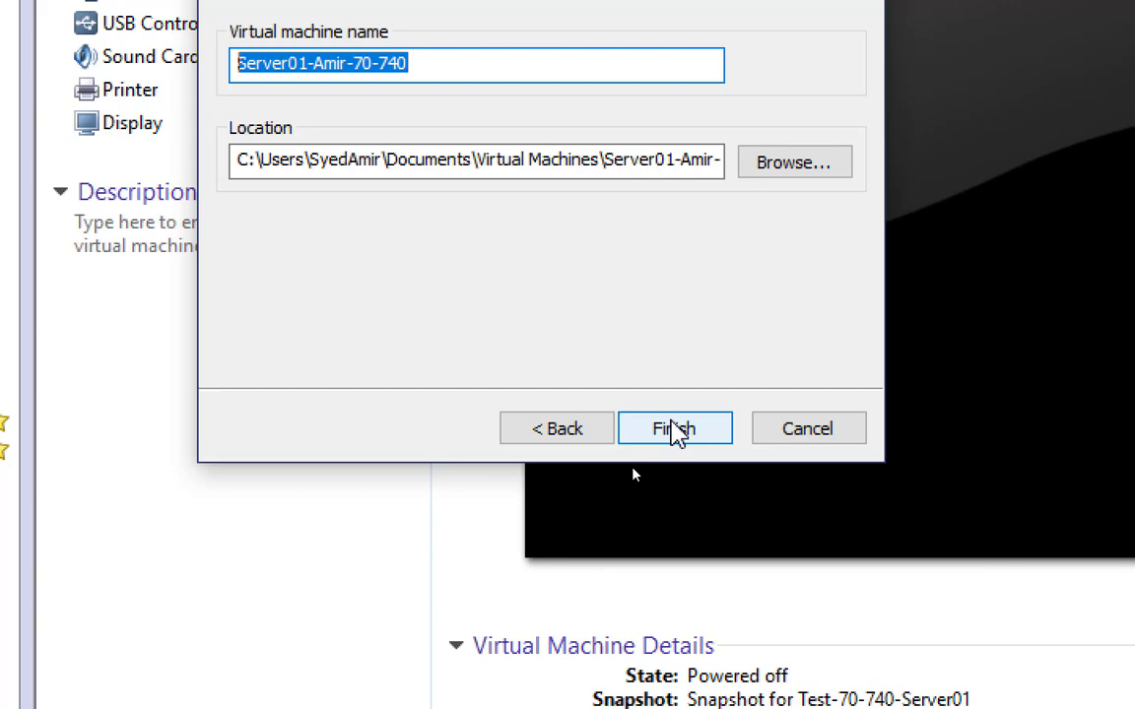
{"action": "left_click", "coordinate": [678, 434]}
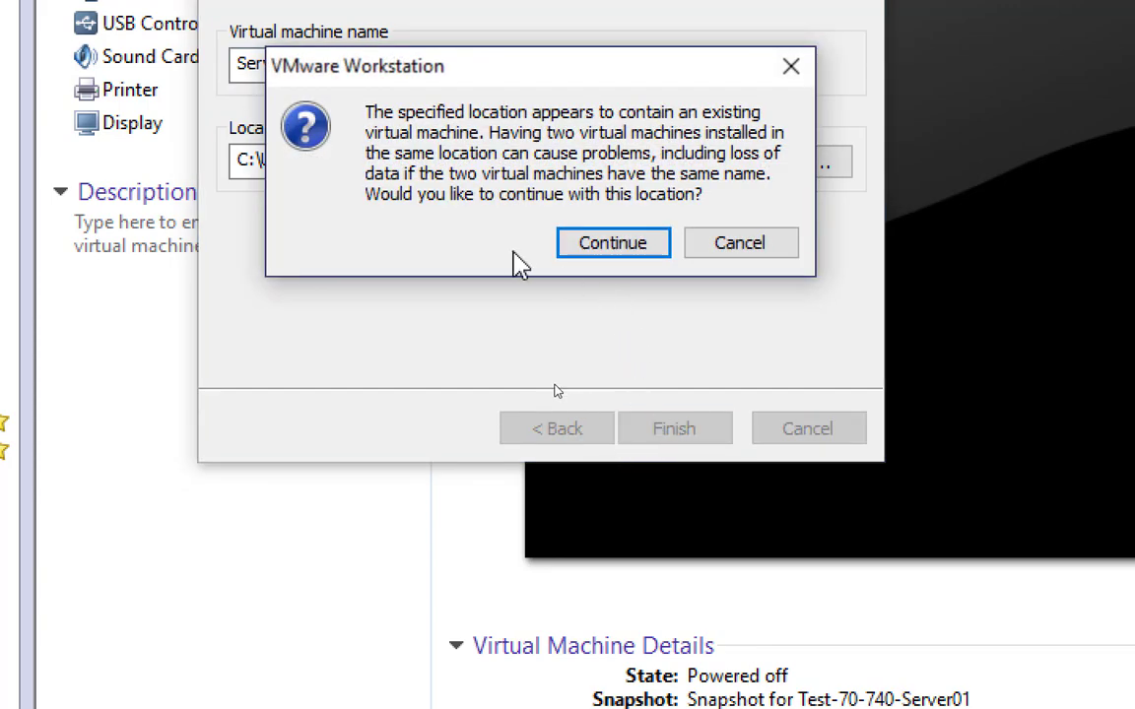
{"action": "left_click", "coordinate": [744, 246]}
Step: Append -Mon-Fri-Class to the new virtual machine's name and copy the full name
{"action": "left_click", "coordinate": [433, 67]}
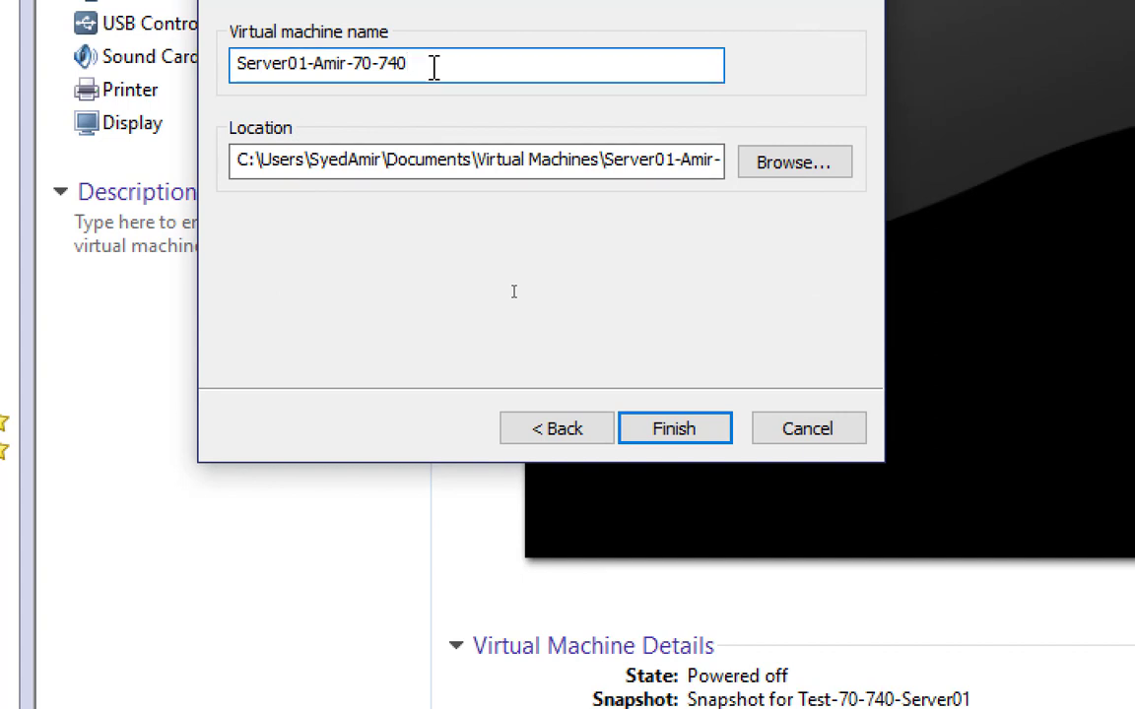
{"action": "type", "text": "-E"}
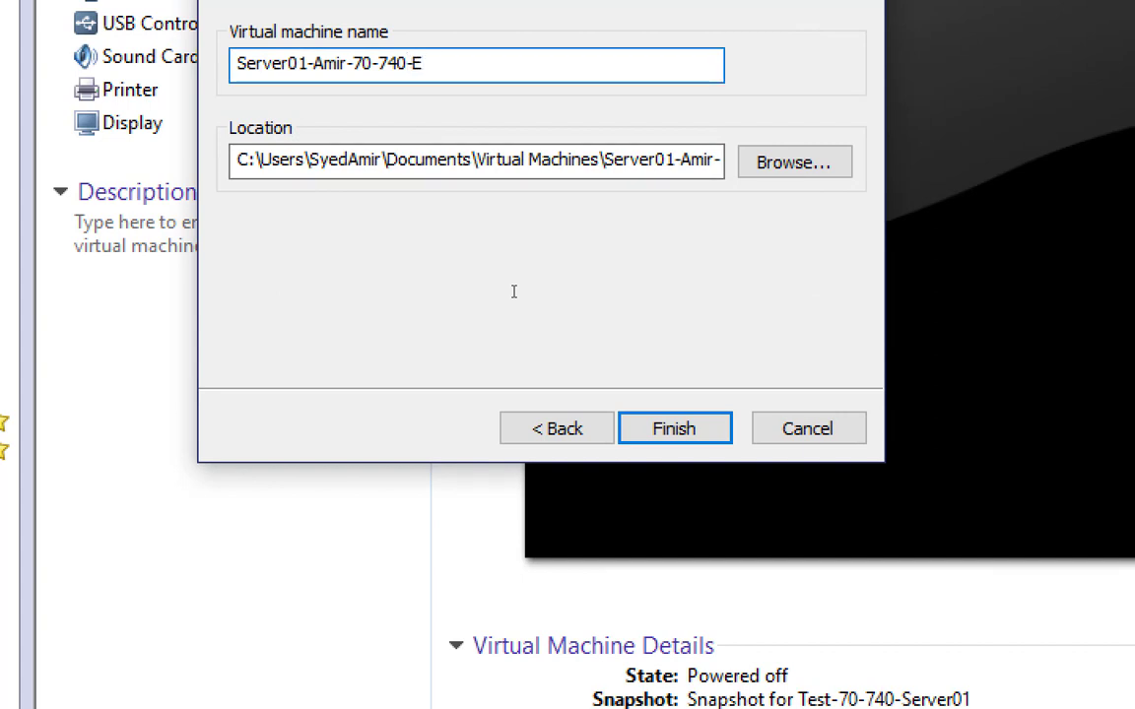
{"action": "key", "text": "BackSpace"}
{"action": "type", "text": "M"}
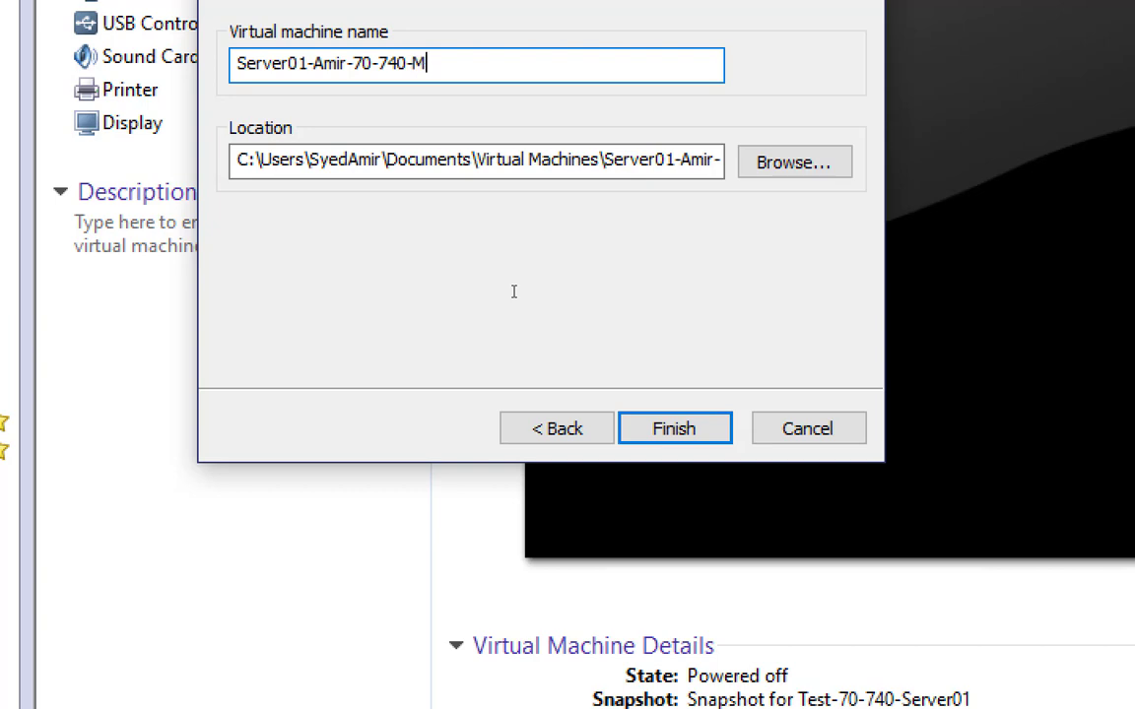
{"action": "type", "text": "on-Fri-Class"}
{"action": "key", "text": "ctrl+a"}
{"action": "key", "text": "ctrl+c"}
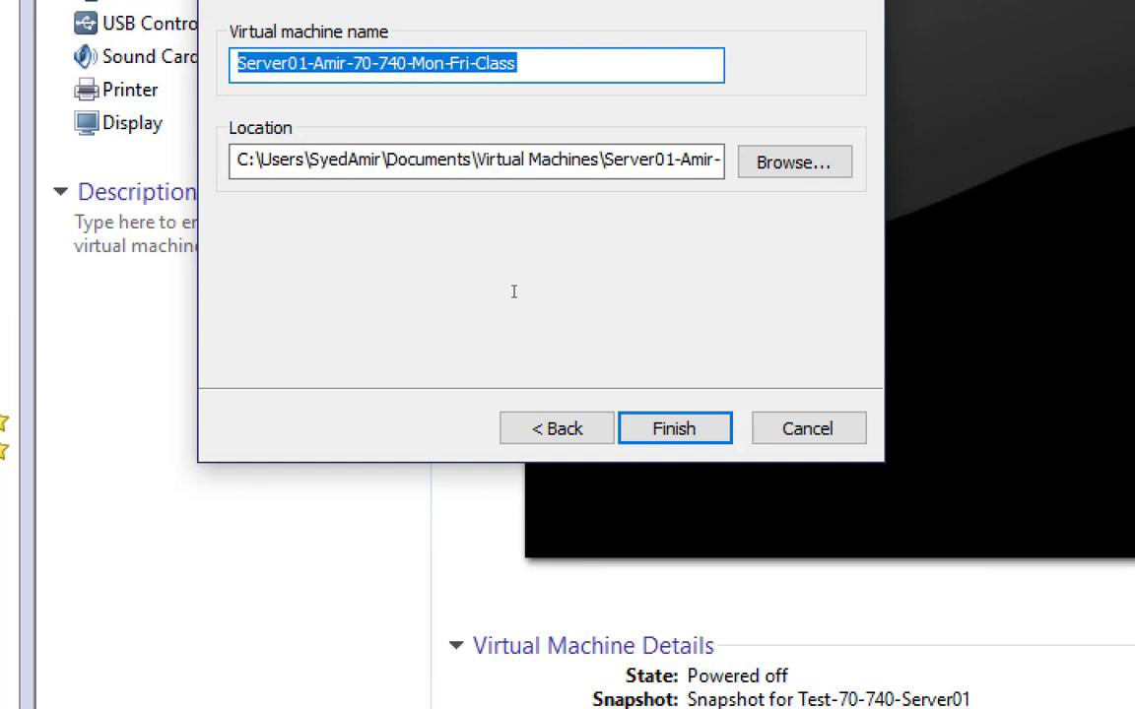
Step: Create the linked clone and move the new Server01 virtual machine into the Class-Mon-Fri folder
{"action": "left_click", "coordinate": [675, 432]}
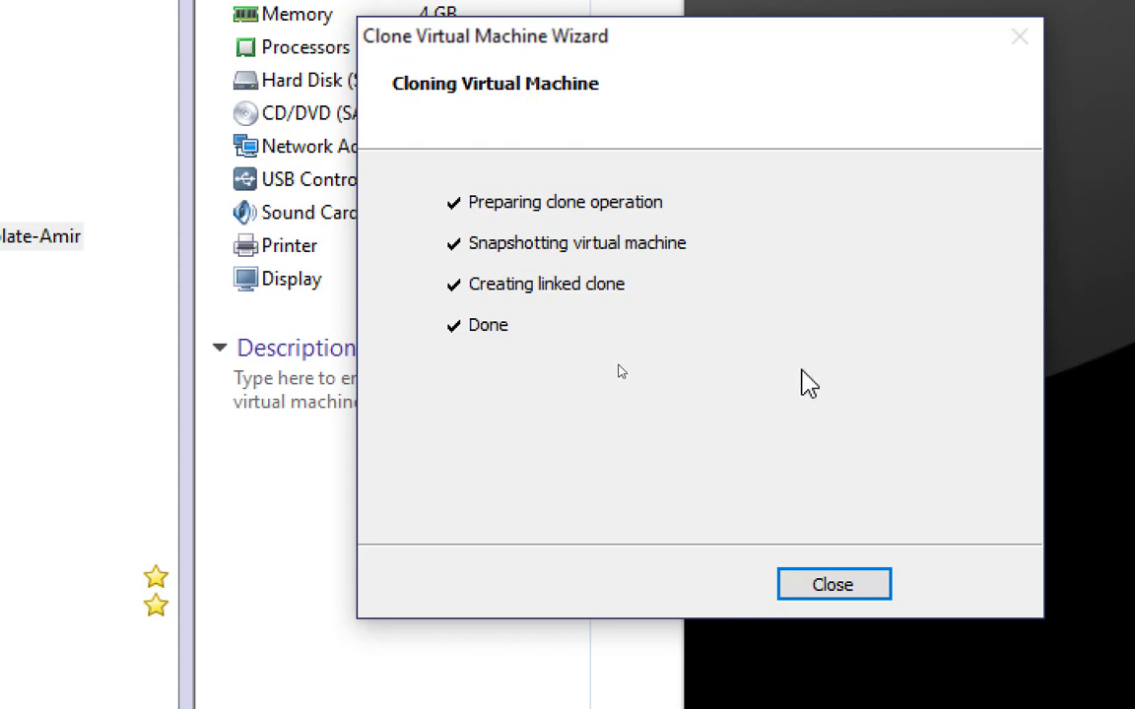
{"action": "left_click", "coordinate": [834, 596]}
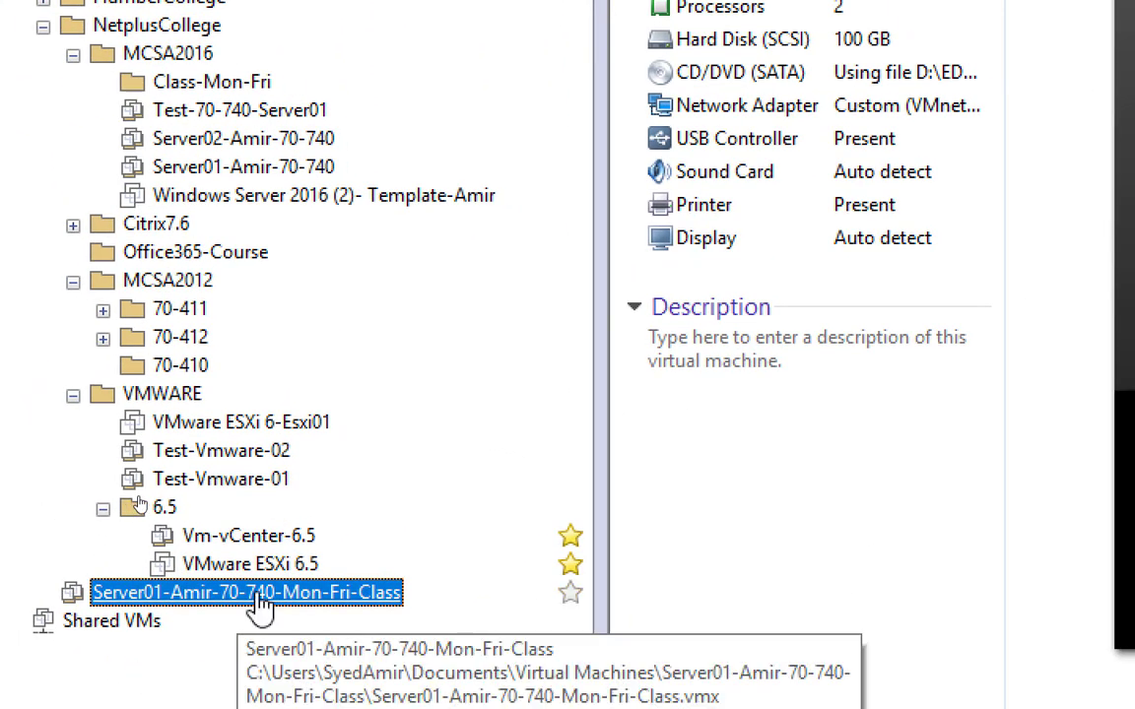
{"action": "left_click_drag", "start_coordinate": [261, 606], "coordinate": [234, 83]}
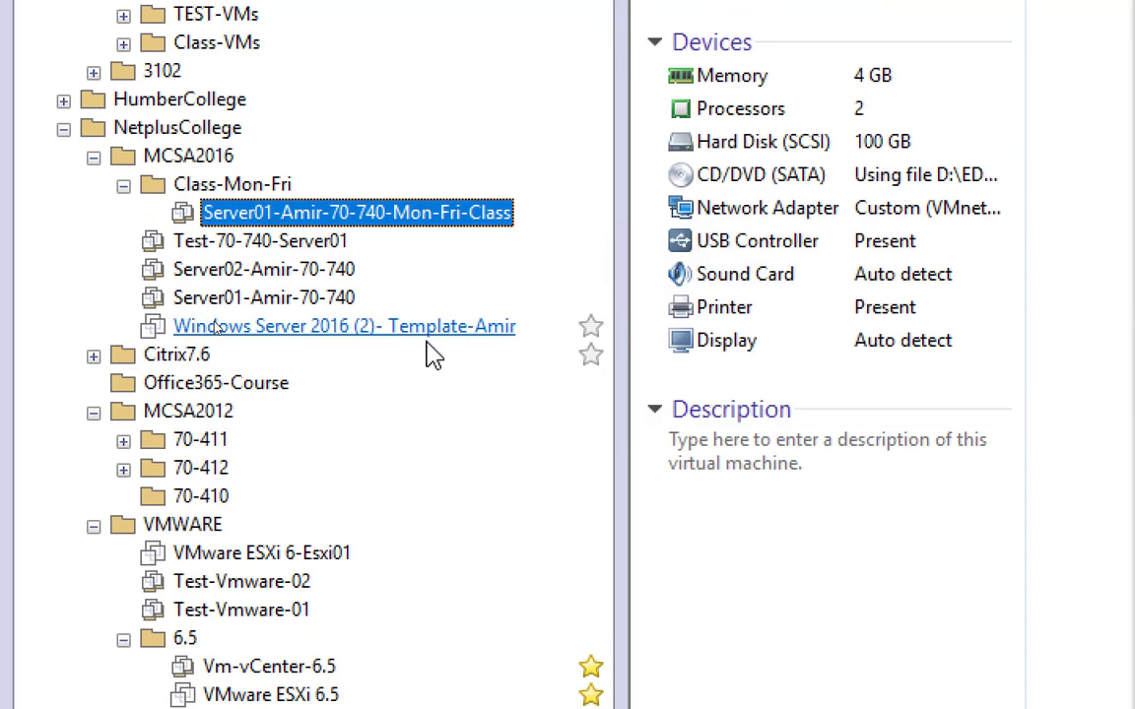
{"action": "right_click", "coordinate": [404, 217]}
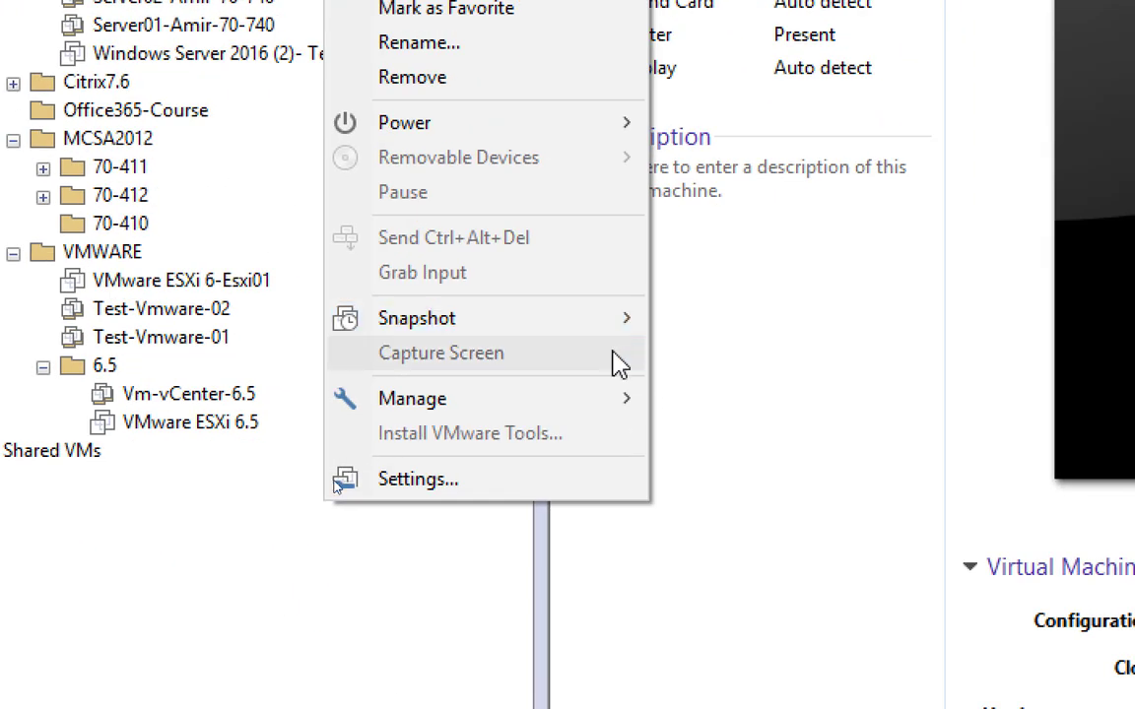
{"action": "mouse_move", "coordinate": [660, 682]}
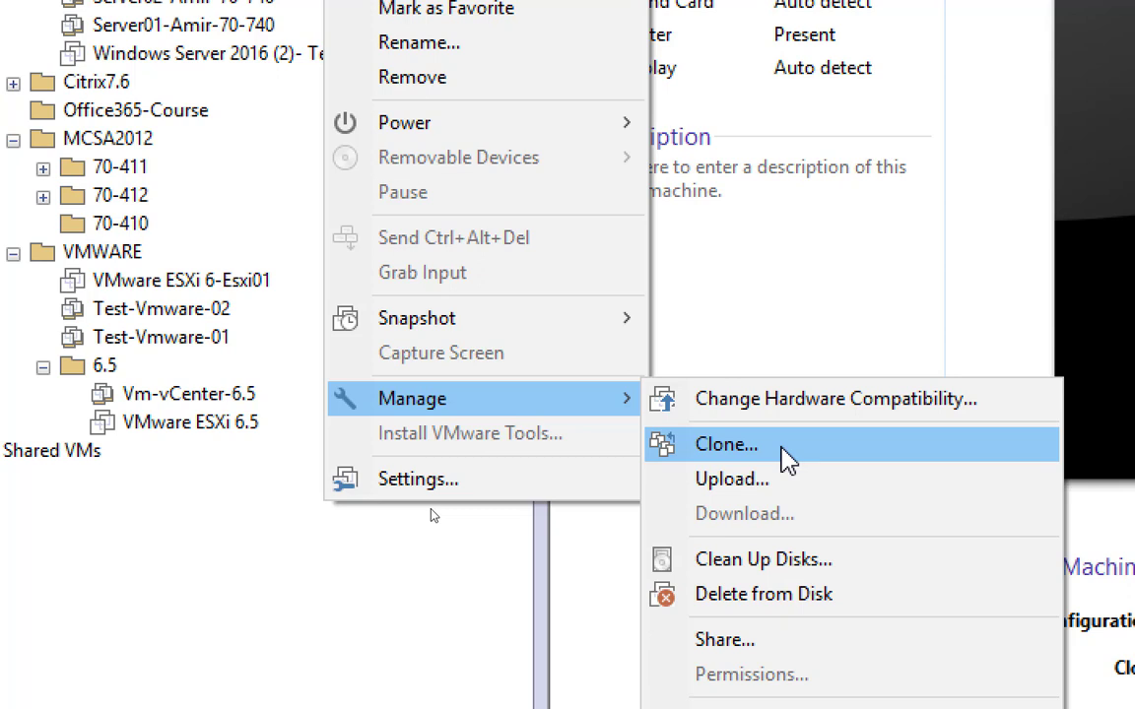
{"action": "left_click", "coordinate": [210, 590]}
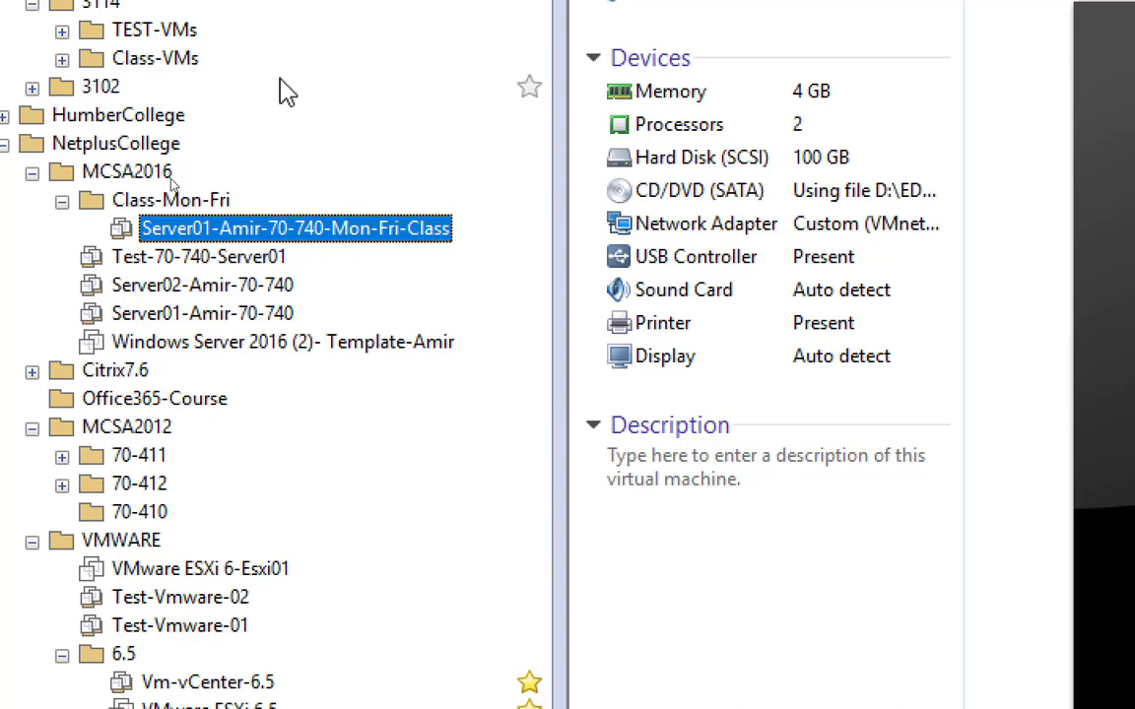
Step: Start cloning the Windows Server 2016 (2) template in MCSA2016 as a linked clone of its current state
{"action": "left_click", "coordinate": [371, 352]}
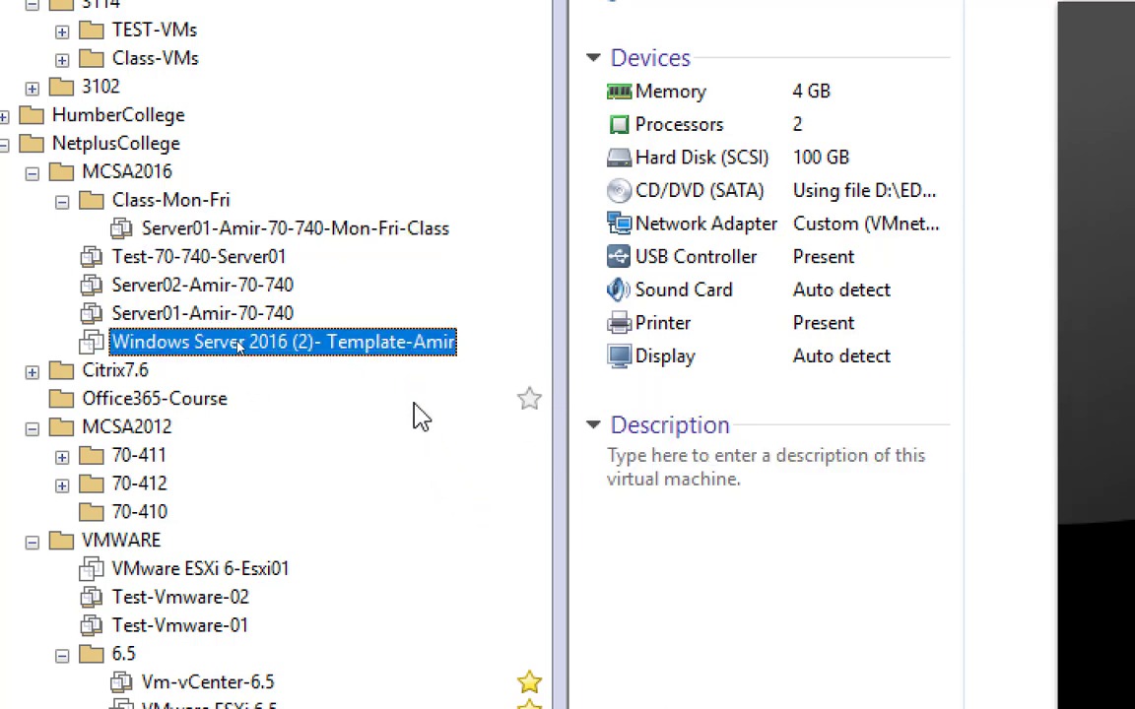
{"action": "right_click", "coordinate": [399, 347]}
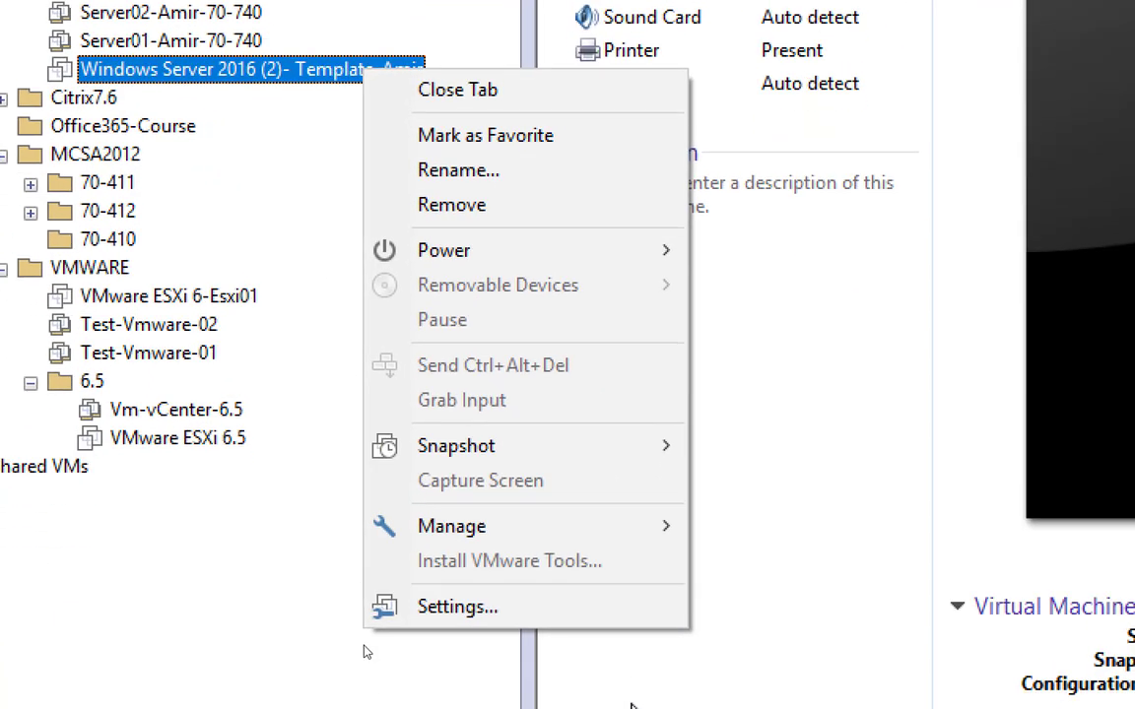
{"action": "mouse_move", "coordinate": [604, 483]}
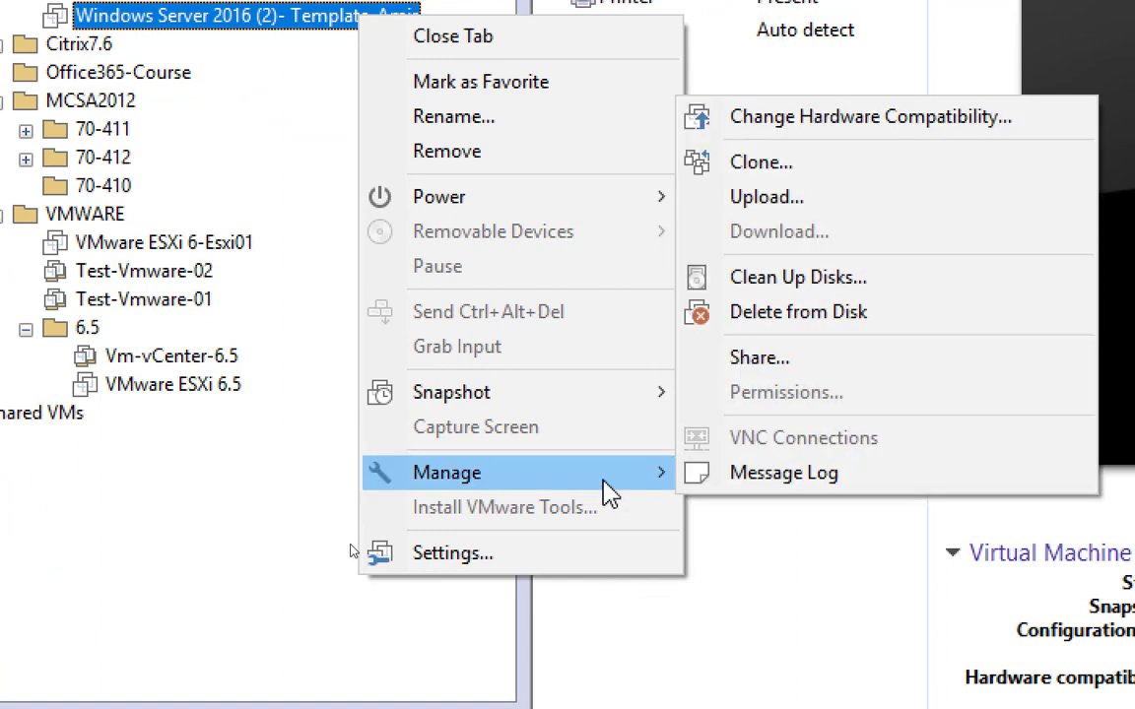
{"action": "left_click", "coordinate": [863, 178]}
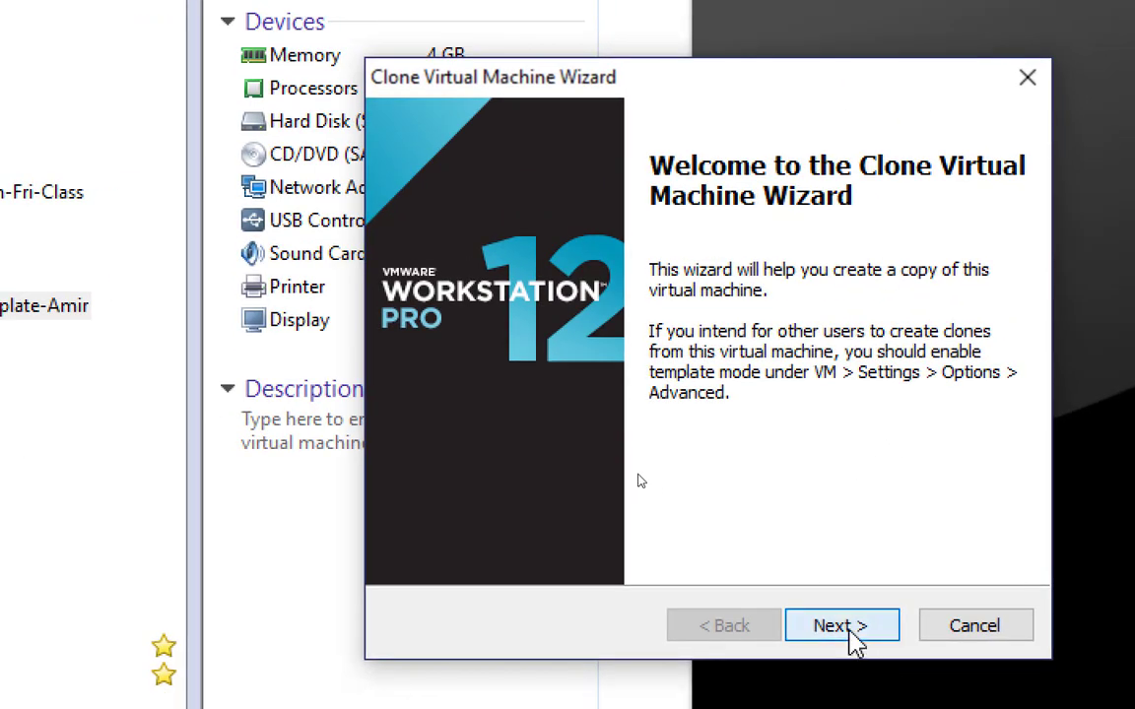
{"action": "left_click", "coordinate": [853, 635]}
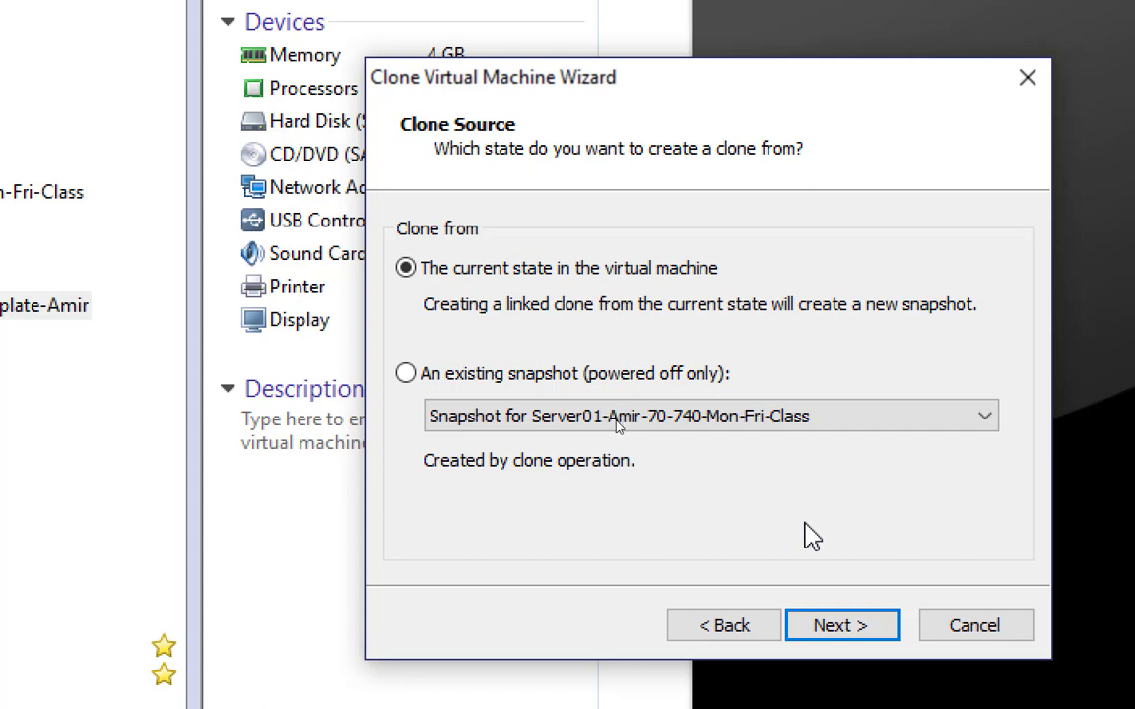
{"action": "left_click", "coordinate": [843, 632]}
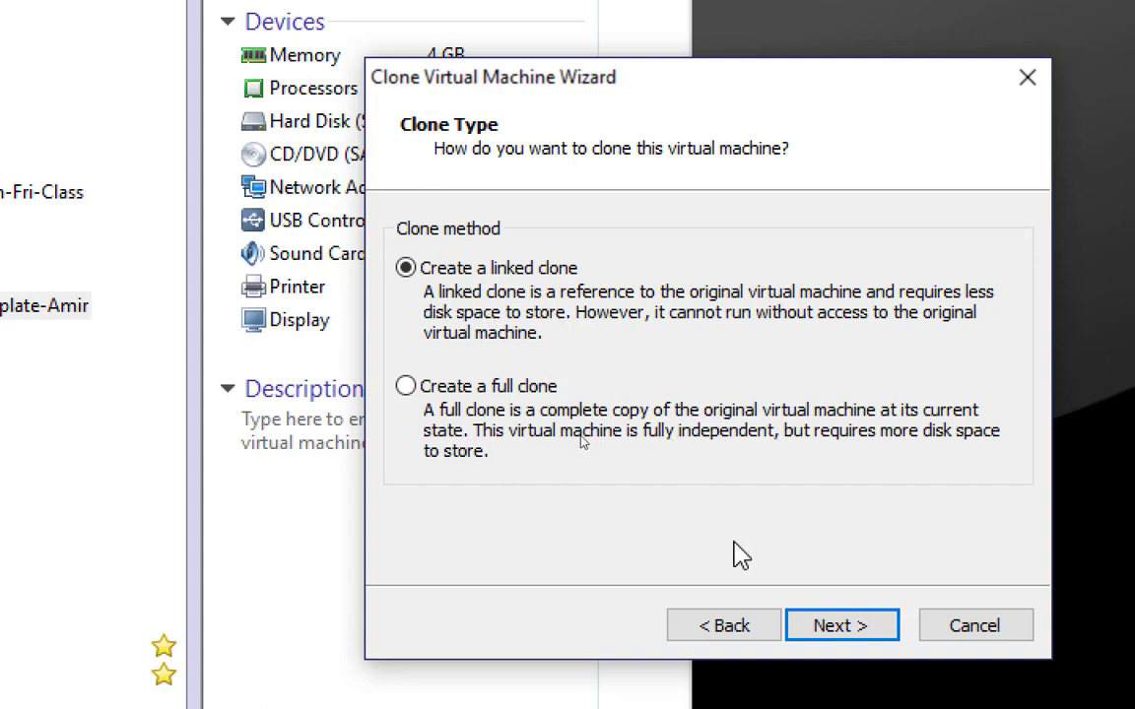
{"action": "left_click", "coordinate": [813, 630]}
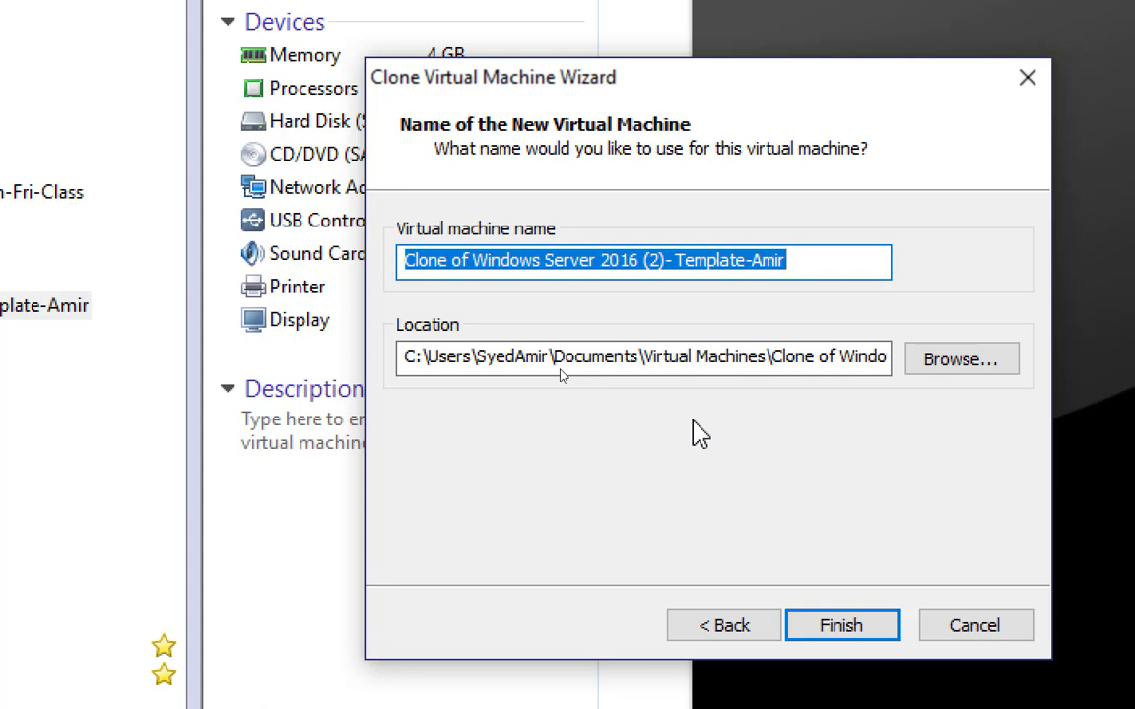
Step: Name the new clone with the copied virtual machine name, changing Server01 to Server02
{"action": "key", "text": "ctrl+v"}
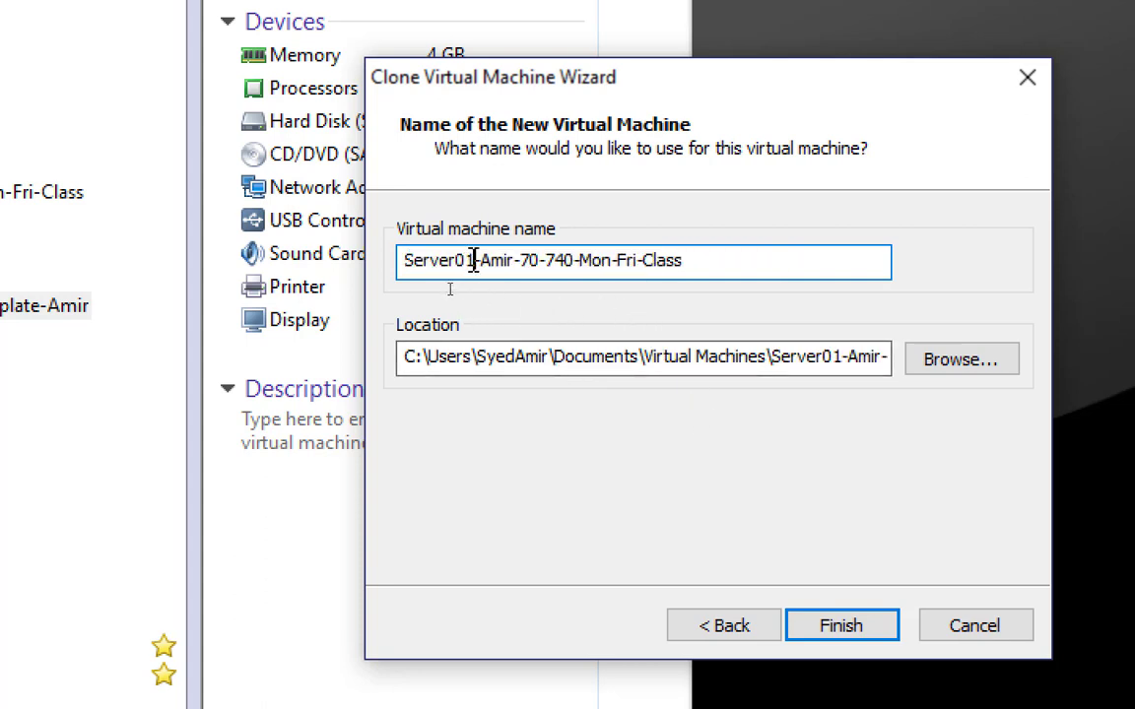
{"action": "left_click_drag", "start_coordinate": [474, 260], "coordinate": [464, 260]}
{"action": "type", "text": "2"}
{"action": "left_click", "coordinate": [476, 260]}
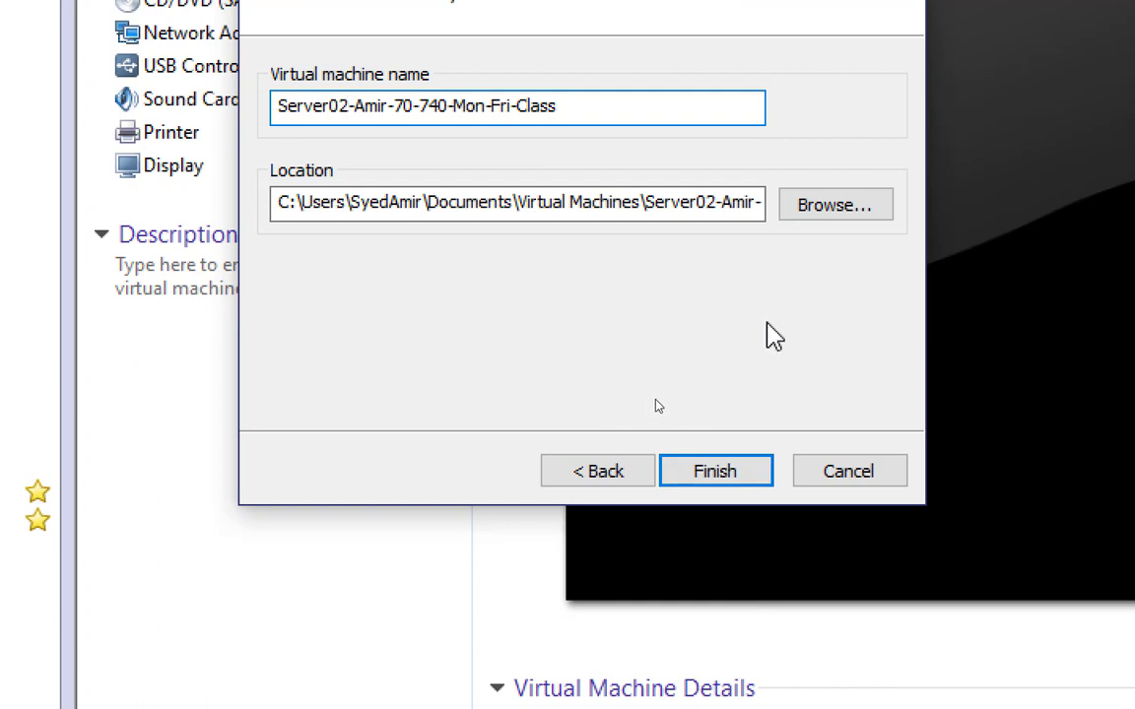
Step: Create the second linked clone and move the Server02 virtual machine into Class-Mon-Fri beside Server01
{"action": "left_click", "coordinate": [729, 475]}
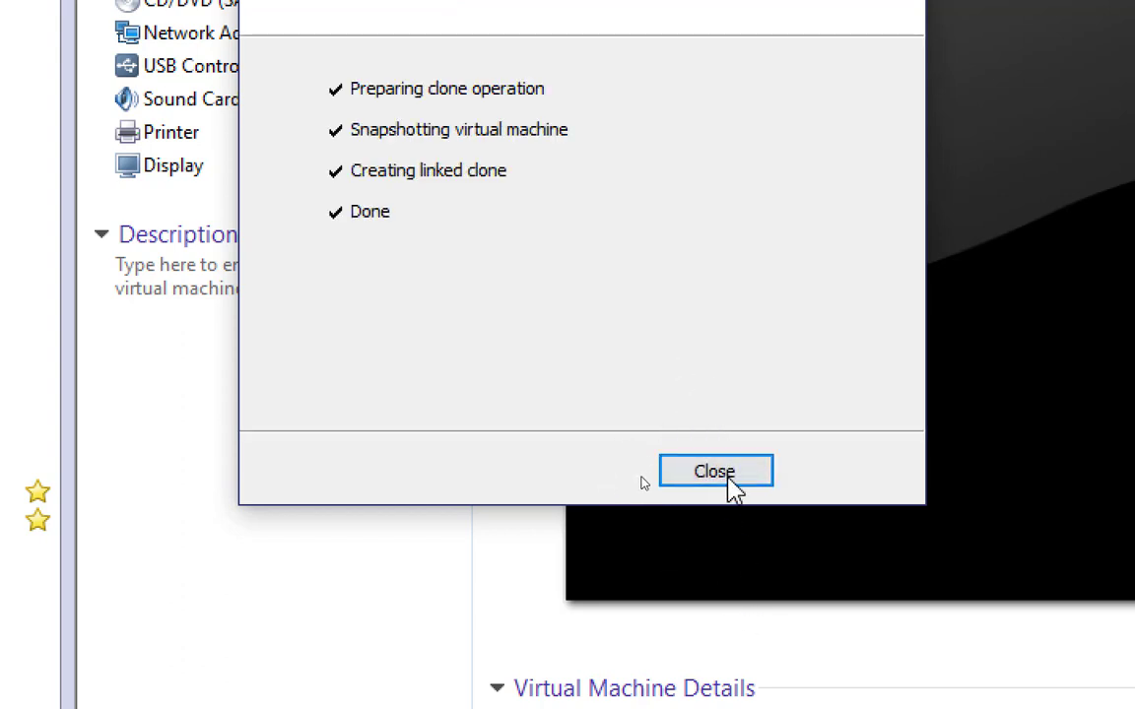
{"action": "left_click", "coordinate": [724, 481]}
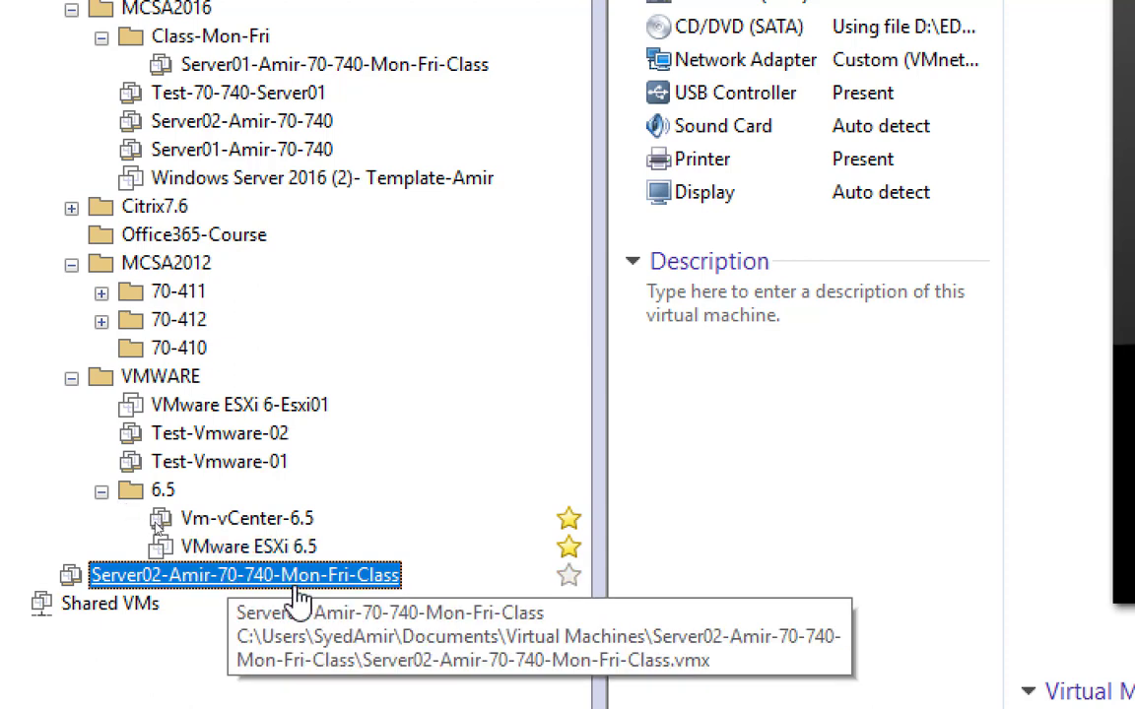
{"action": "mouse_move", "coordinate": [281, 583]}
{"action": "left_mouse_down"}
{"action": "mouse_move", "coordinate": [329, 482]}
{"action": "mouse_move", "coordinate": [411, 46]}
{"action": "mouse_move", "coordinate": [375, 145]}
{"action": "mouse_move", "coordinate": [382, 158]}
{"action": "left_mouse_up"}
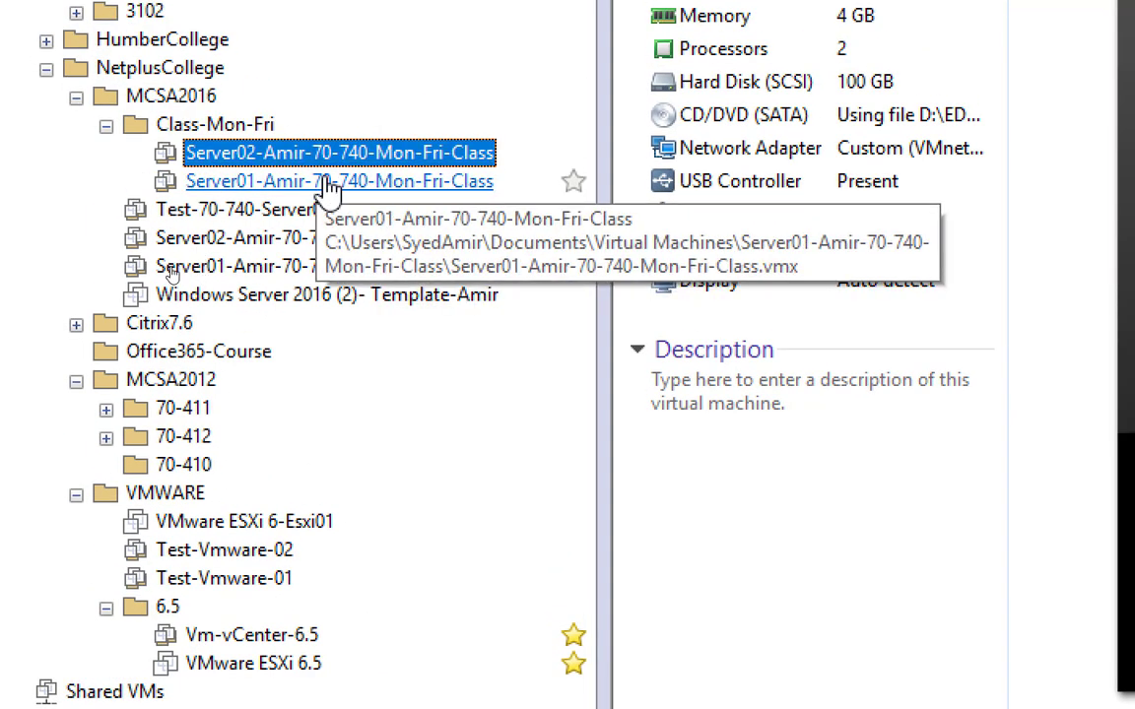
Step: Open the Class-Mon-Fri folder and its Server01 clone, then close the open folder and Windows Server 2016 template views
{"action": "left_click", "coordinate": [236, 126]}
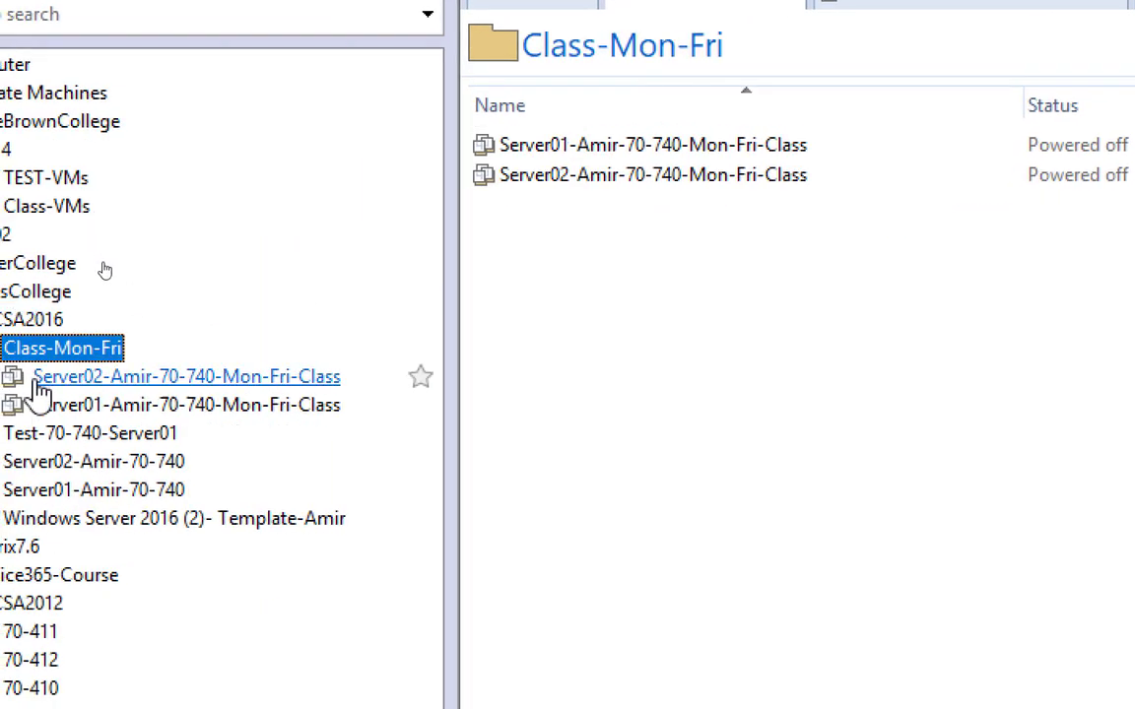
{"action": "left_click", "coordinate": [256, 290]}
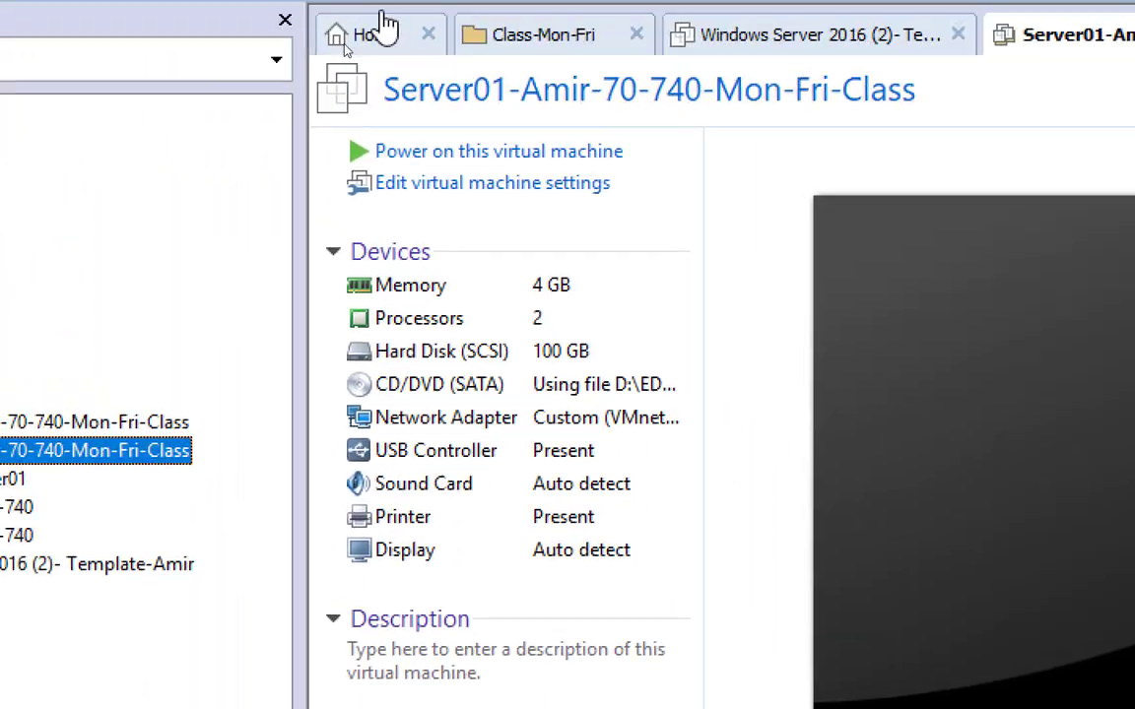
{"action": "left_click", "coordinate": [636, 35]}
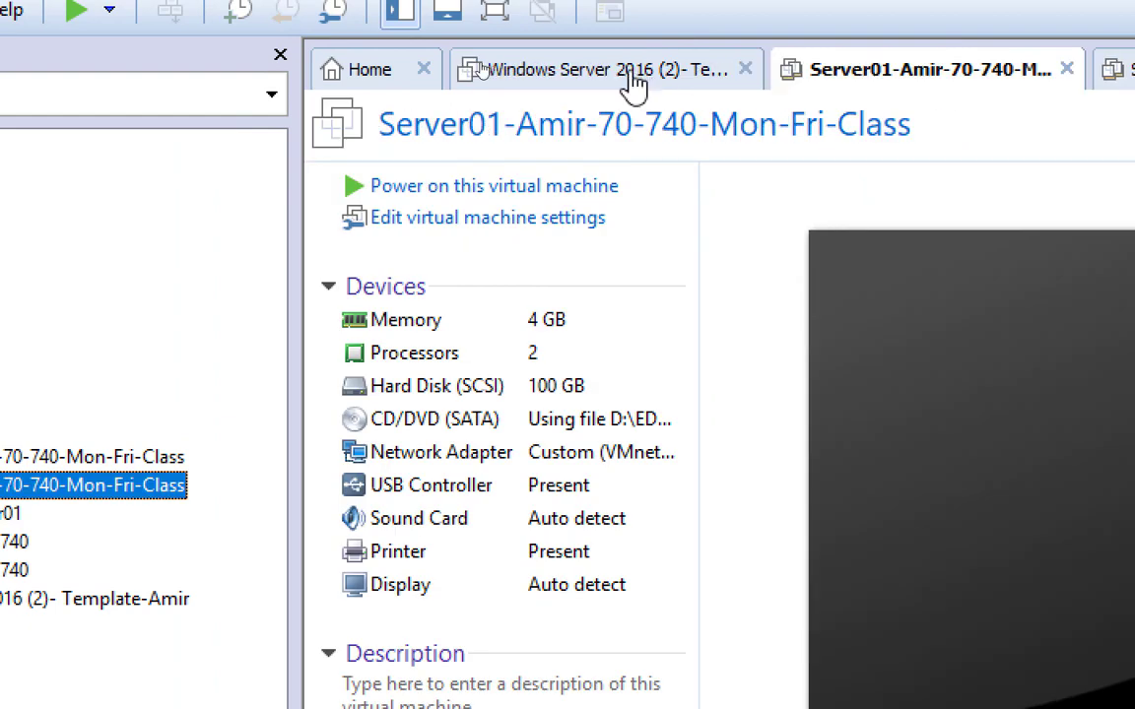
{"action": "left_click", "coordinate": [746, 71]}
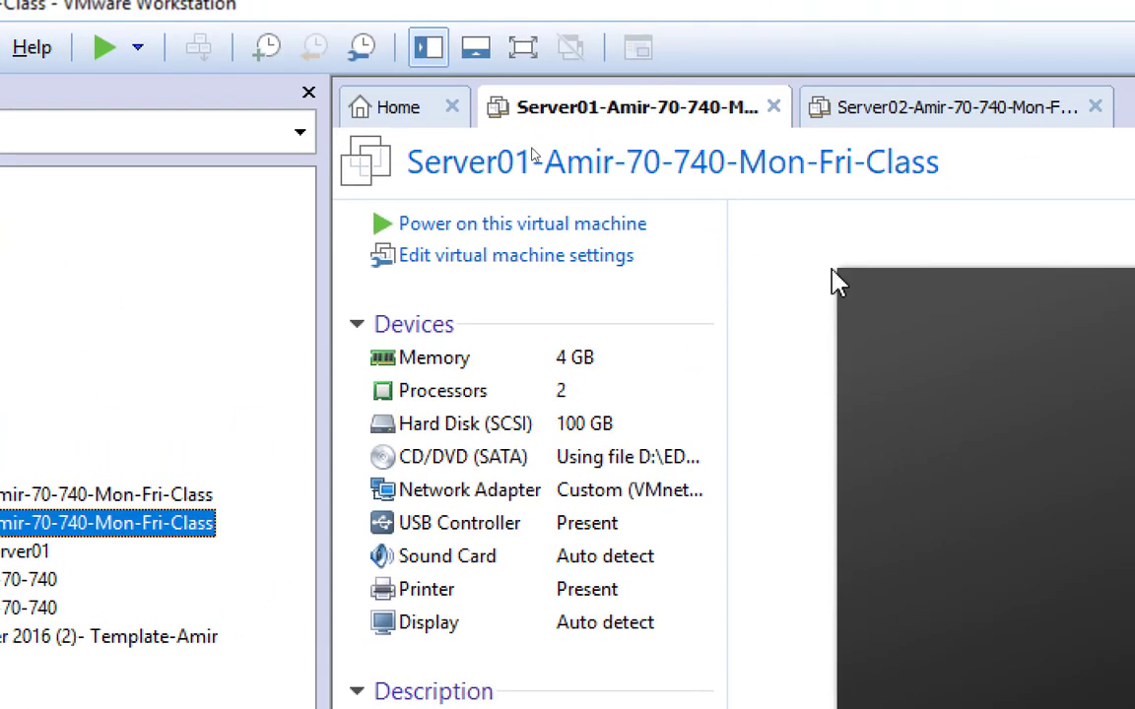
Step: Power on both the Server01 and Server02 clones of the Mon-Fri class
{"action": "left_click", "coordinate": [525, 235]}
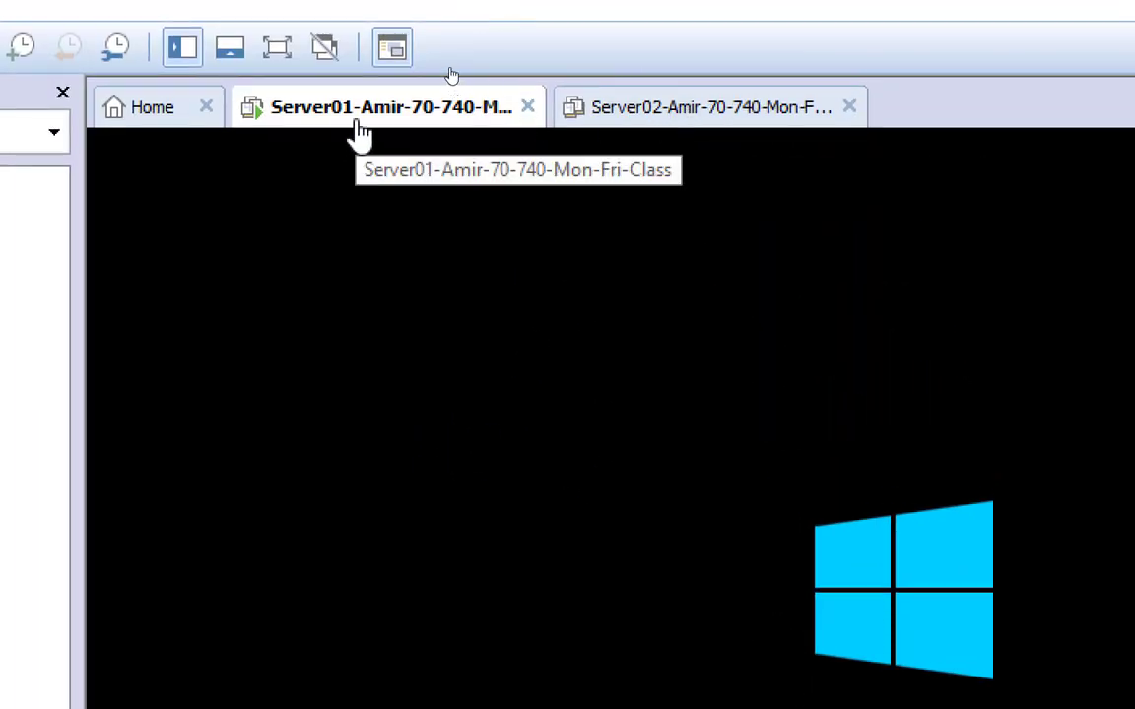
{"action": "left_click", "coordinate": [726, 110]}
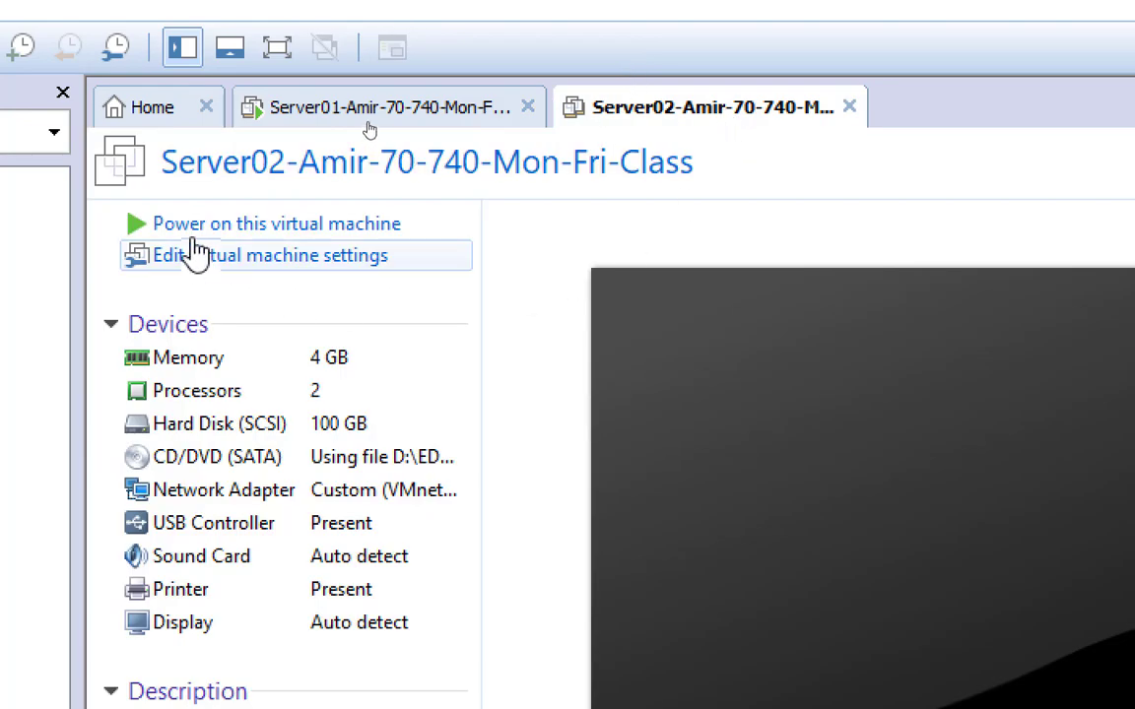
{"action": "left_click", "coordinate": [220, 225]}
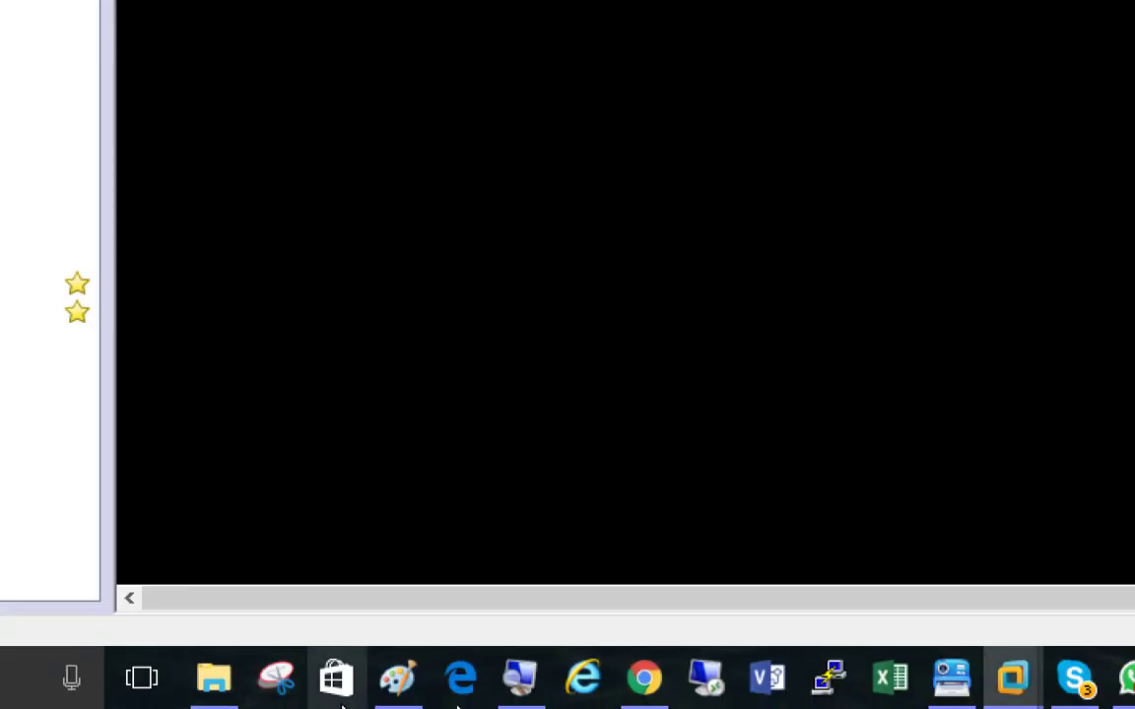
Step: Reduce the Windows Magnifier zoom to 100%
{"action": "left_click", "coordinate": [519, 682]}
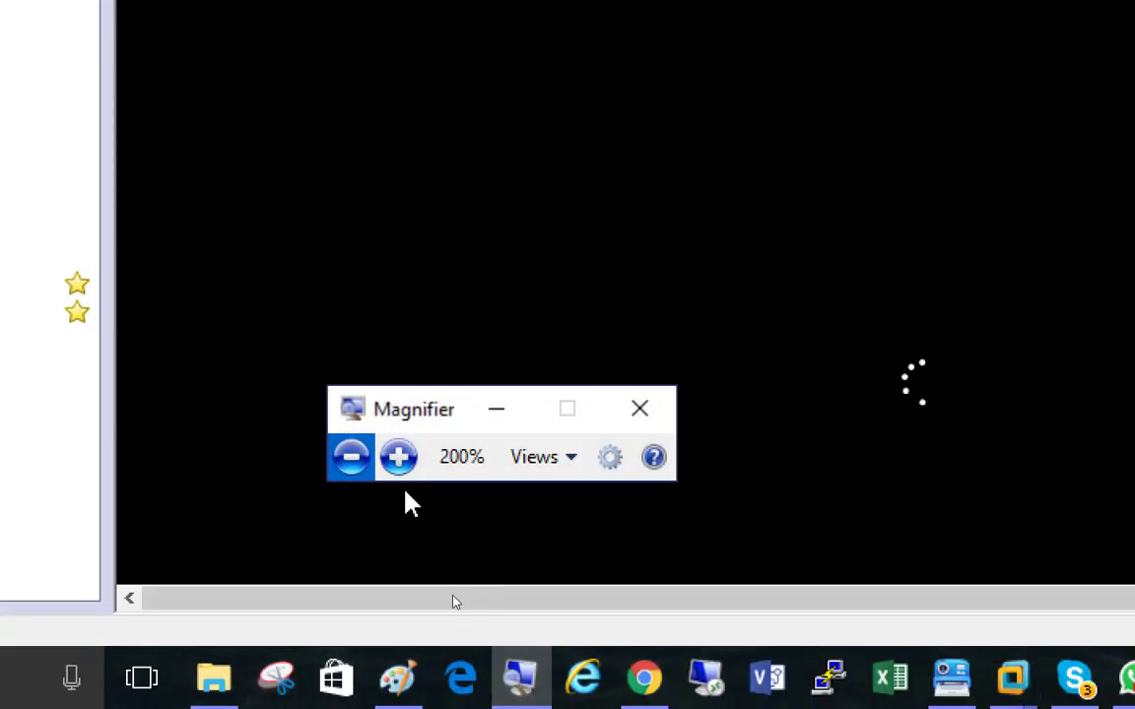
{"action": "left_click", "coordinate": [349, 460]}
{"action": "left_click", "coordinate": [346, 523]}
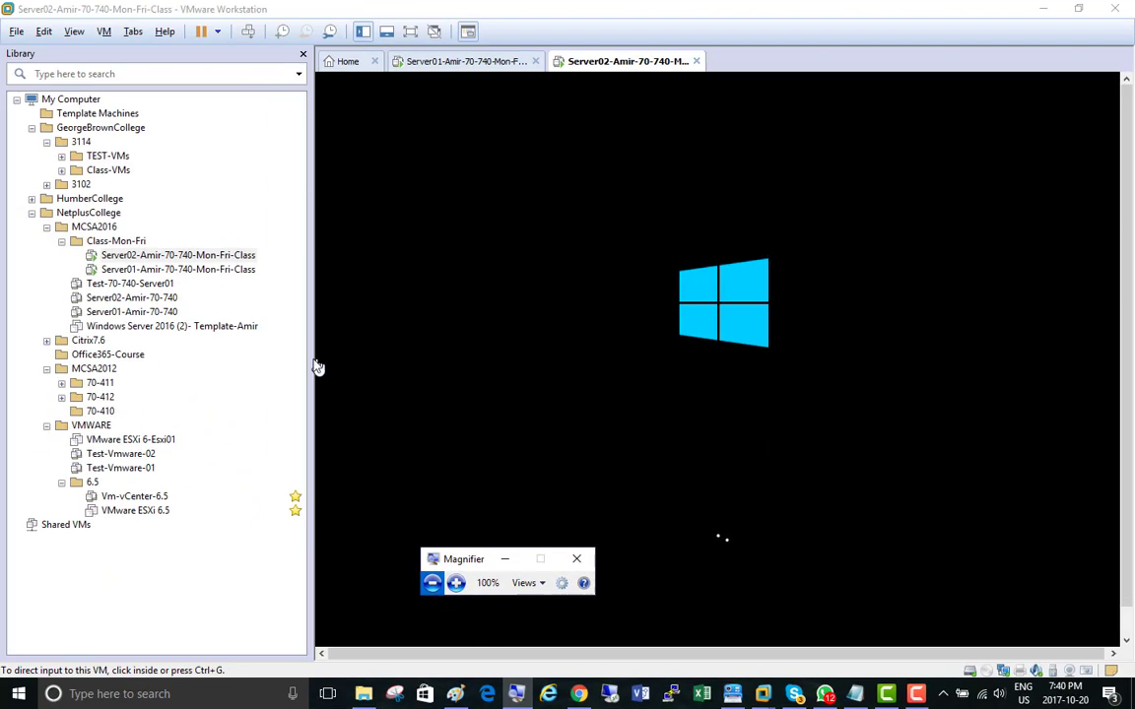
Step: Narrow the virtual machine library and switch to the Paint notes about the template VM and Sysprep
{"action": "left_click_drag", "start_coordinate": [307, 360], "coordinate": [193, 360]}
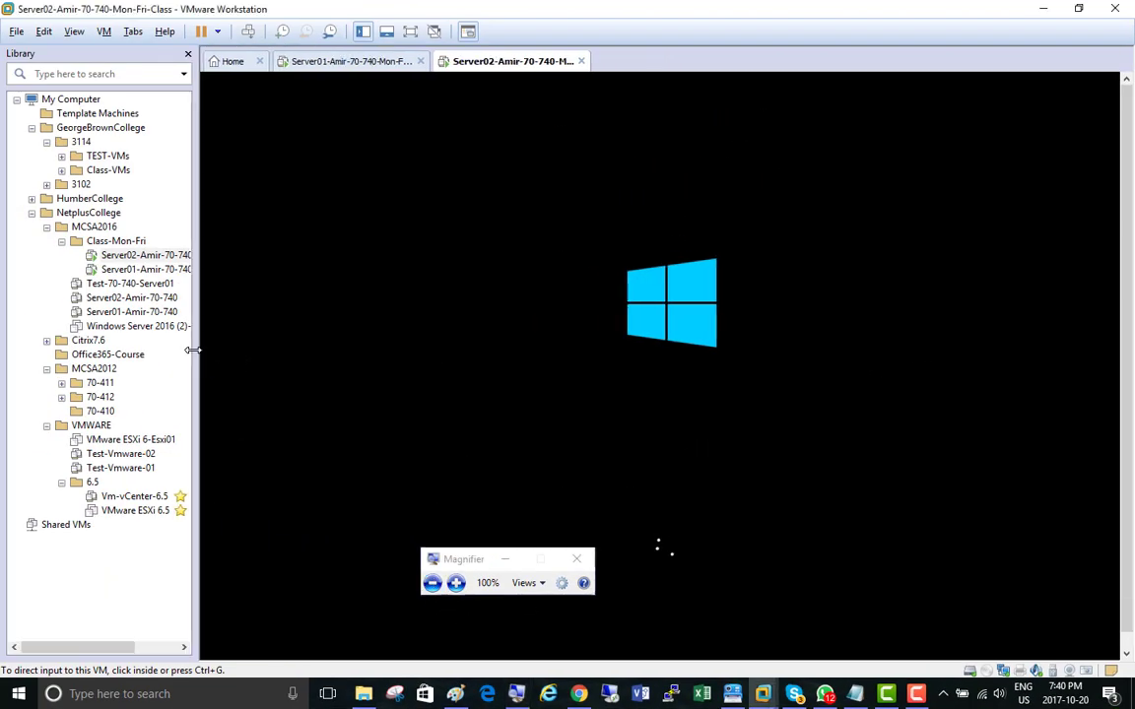
{"action": "left_click", "coordinate": [453, 695]}
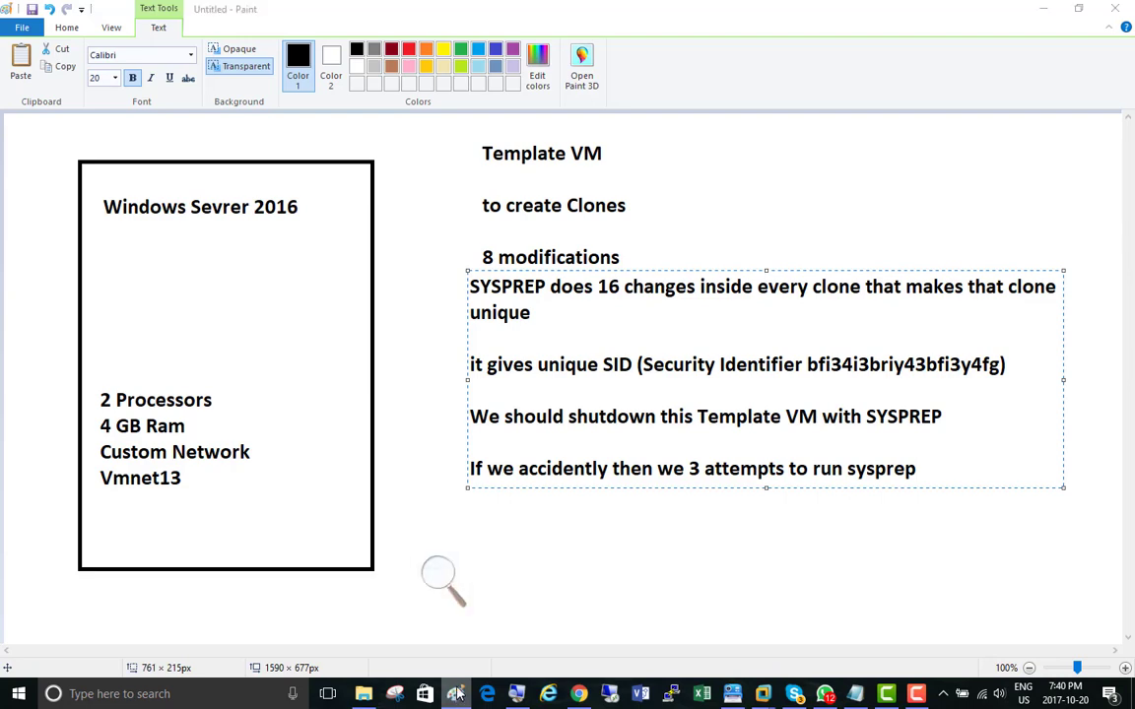
Step: Open a second blank Paint window and draw two black-outlined rectangles side by side, about 360 × 520 px and 344 × 524 px
{"action": "right_click", "coordinate": [451, 691]}
{"action": "left_click", "coordinate": [410, 616]}
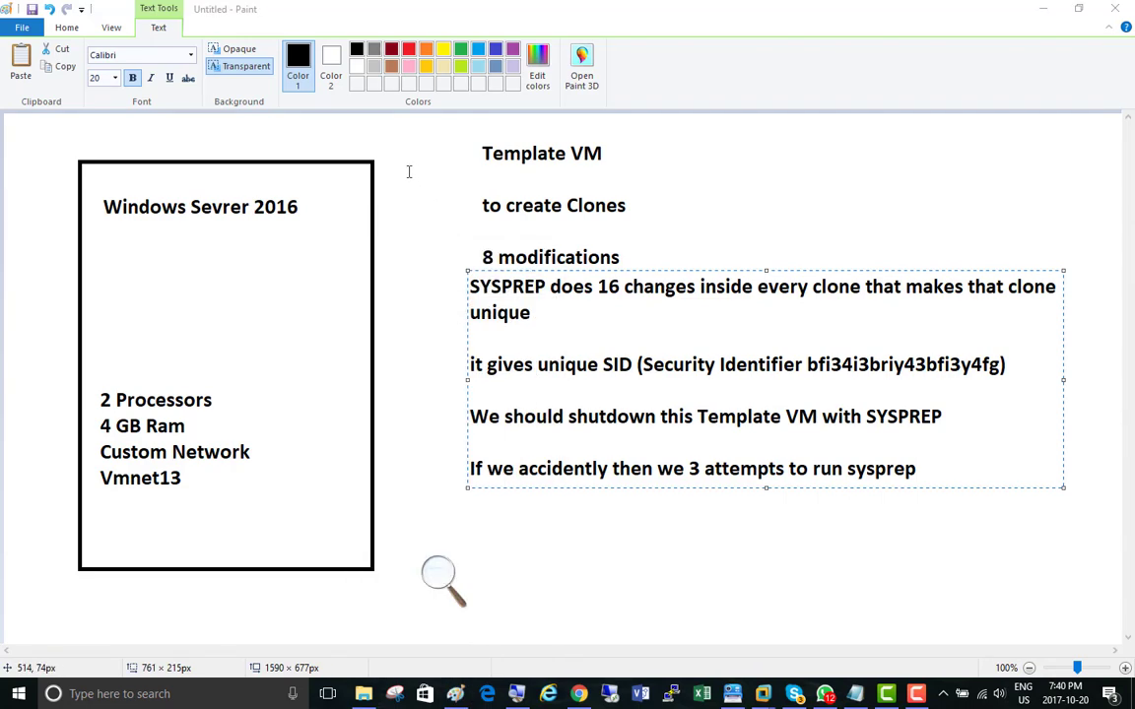
{"action": "left_click", "coordinate": [346, 51]}
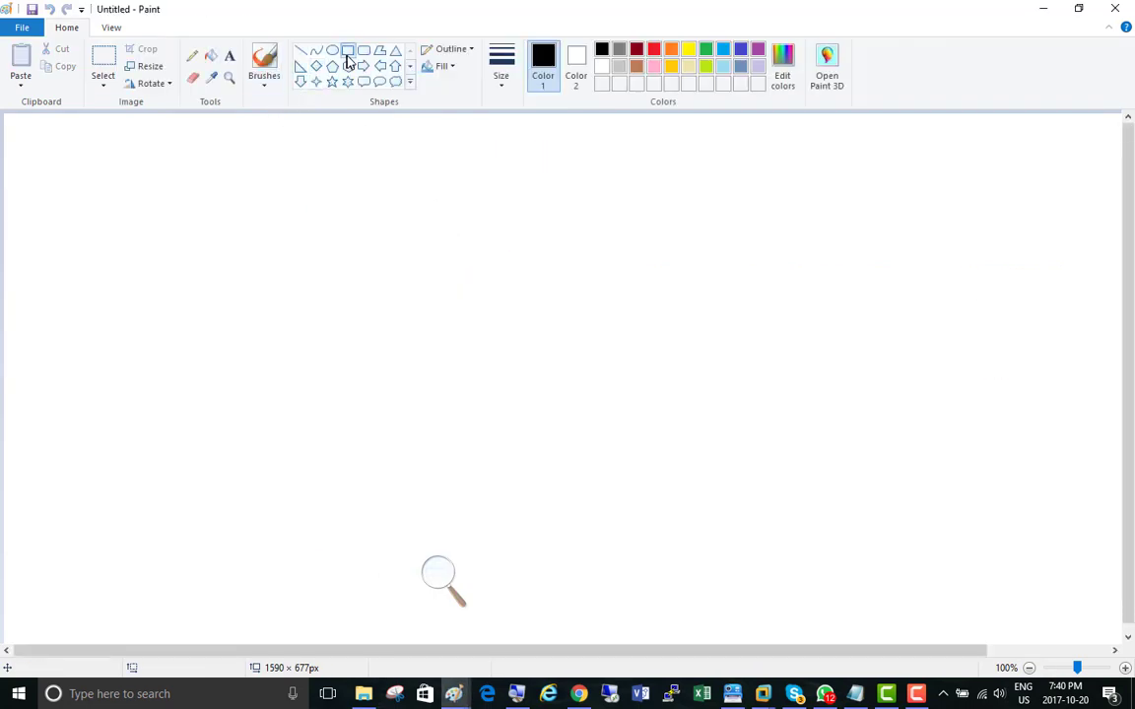
{"action": "mouse_move", "coordinate": [106, 146]}
{"action": "left_mouse_down"}
{"action": "mouse_move", "coordinate": [251, 311]}
{"action": "mouse_move", "coordinate": [391, 556]}
{"action": "left_mouse_up"}
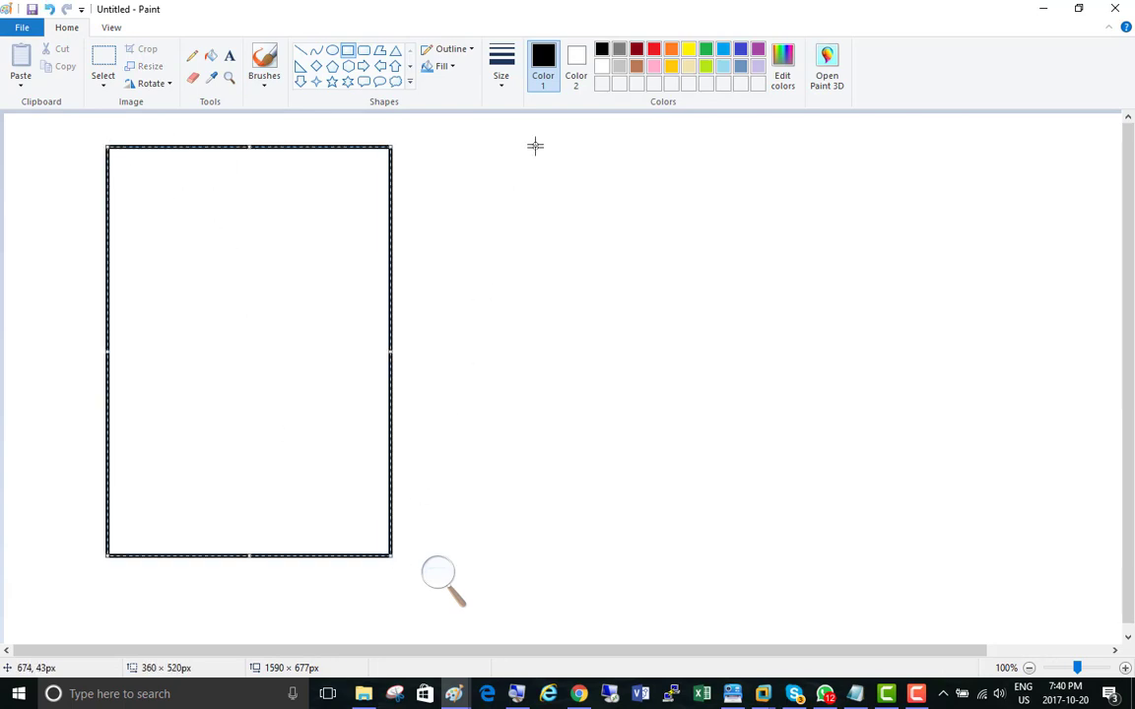
{"action": "left_click_drag", "start_coordinate": [477, 146], "coordinate": [749, 560]}
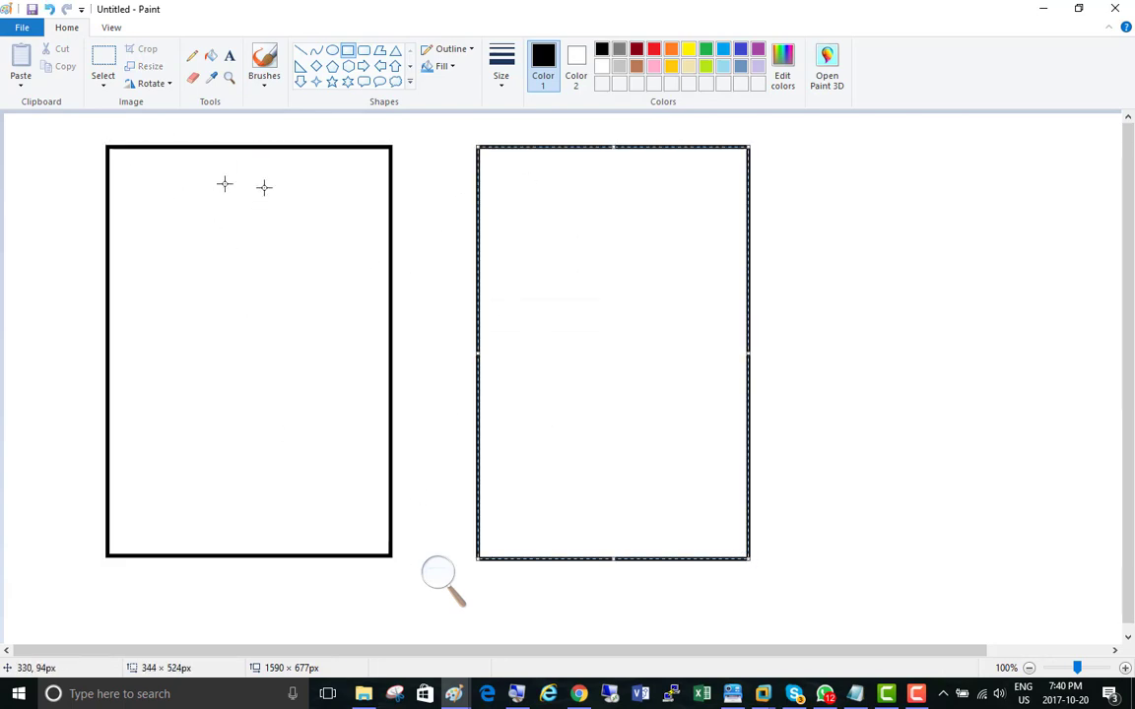
Step: Label the two rectangles from above as Server01 and Server02
{"action": "left_click", "coordinate": [230, 56]}
{"action": "left_click", "coordinate": [185, 128]}
{"action": "type", "text": "S"}
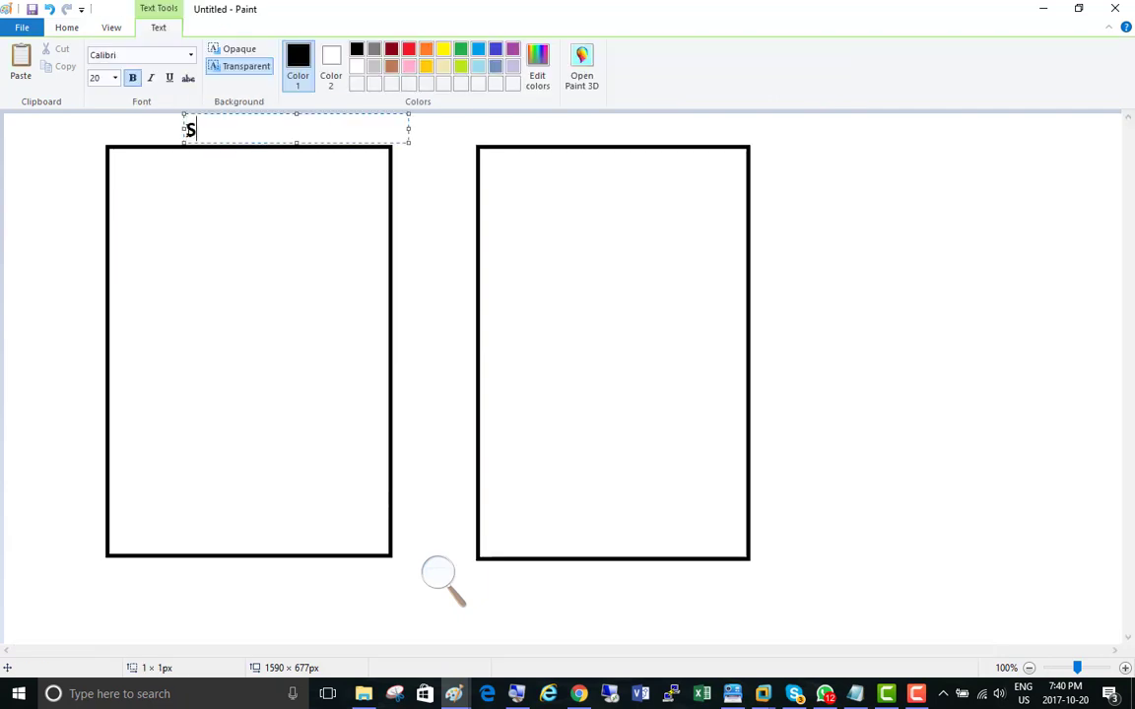
{"action": "type", "text": "erver01"}
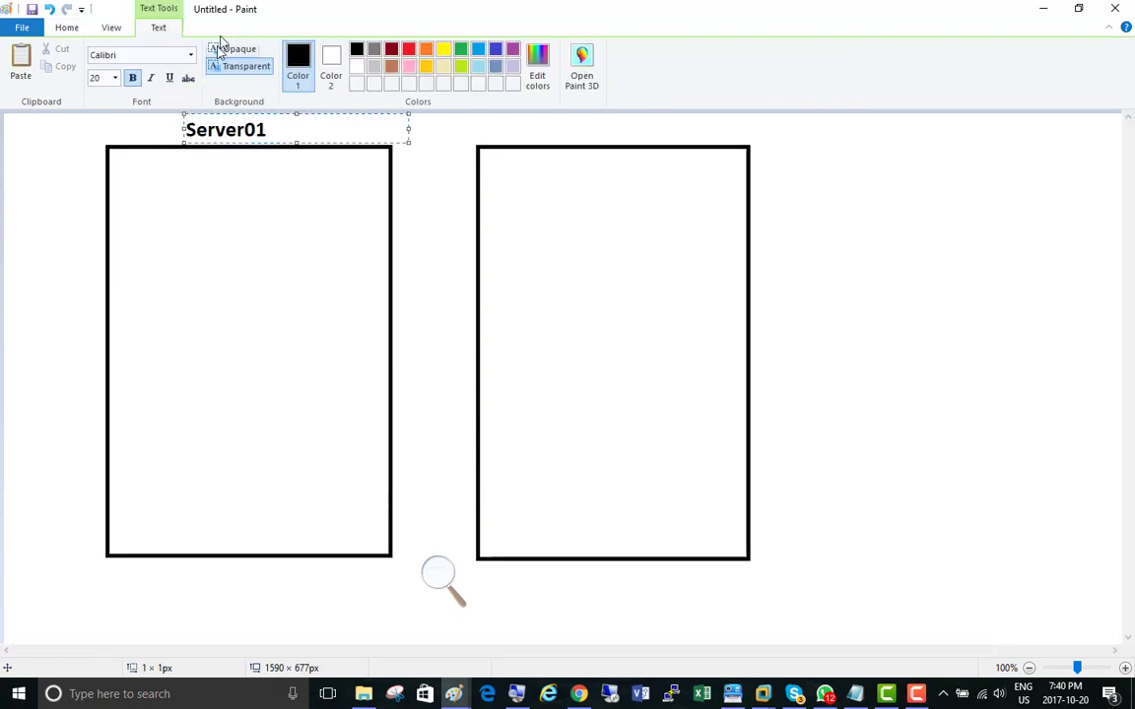
{"action": "left_click", "coordinate": [534, 129]}
{"action": "type", "text": "Server02"}
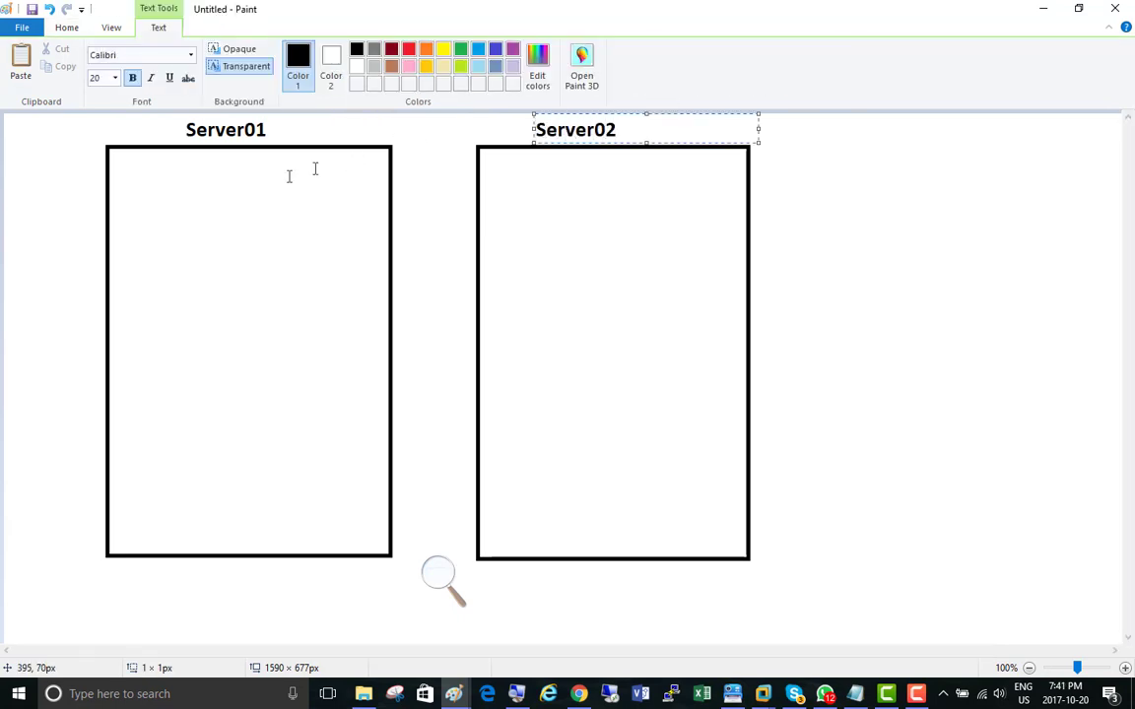
Step: Start a text note inside the Server01 rectangle with the lines "Activate it for 180 Days" and "put static"
{"action": "left_click", "coordinate": [136, 184]}
{"action": "left_click", "coordinate": [139, 187]}
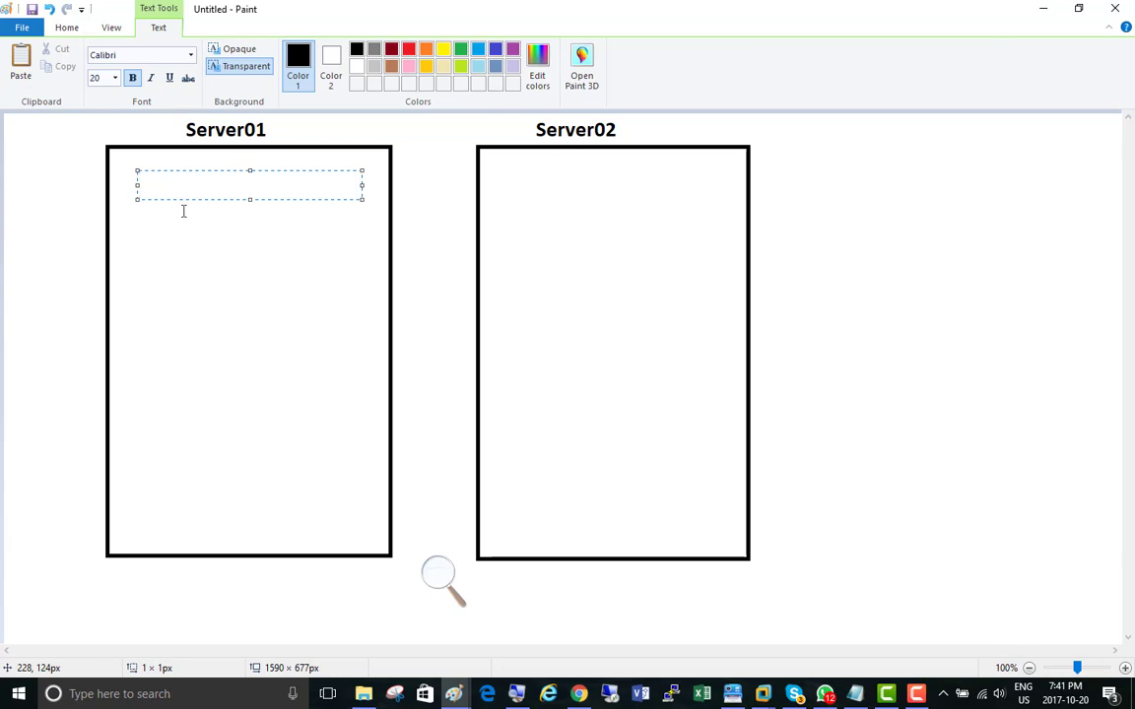
{"action": "type", "text": "Activate it "}
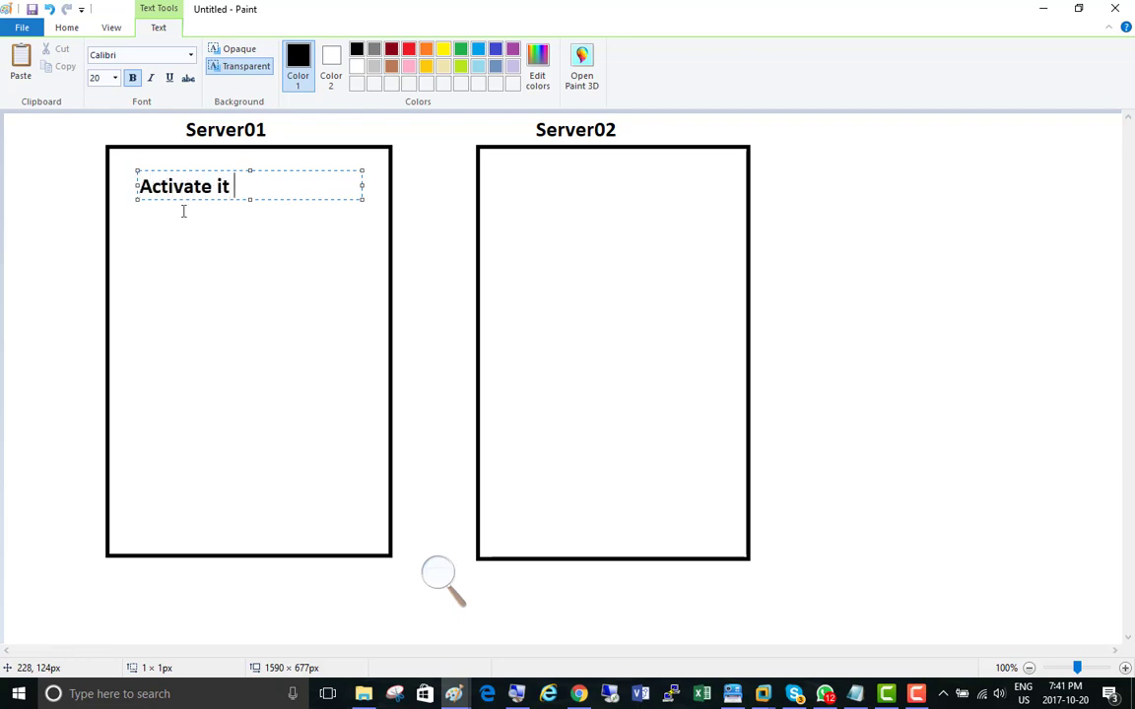
{"action": "type", "text": "for 180 Days"}
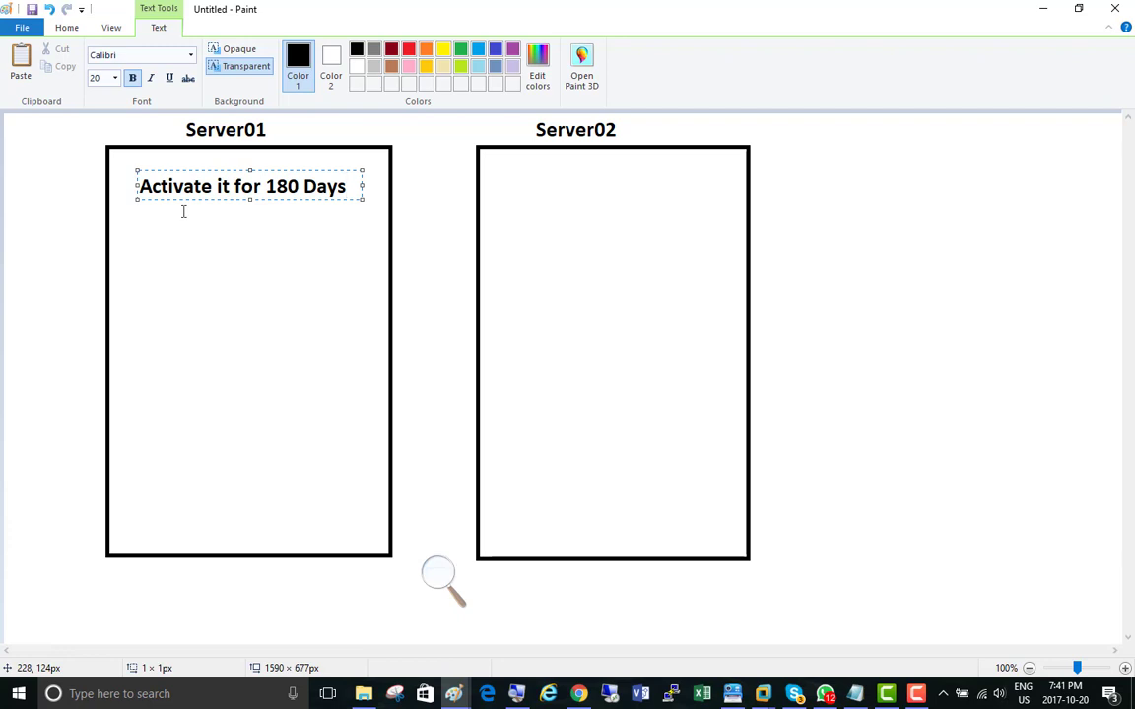
{"action": "key", "text": "Return"}
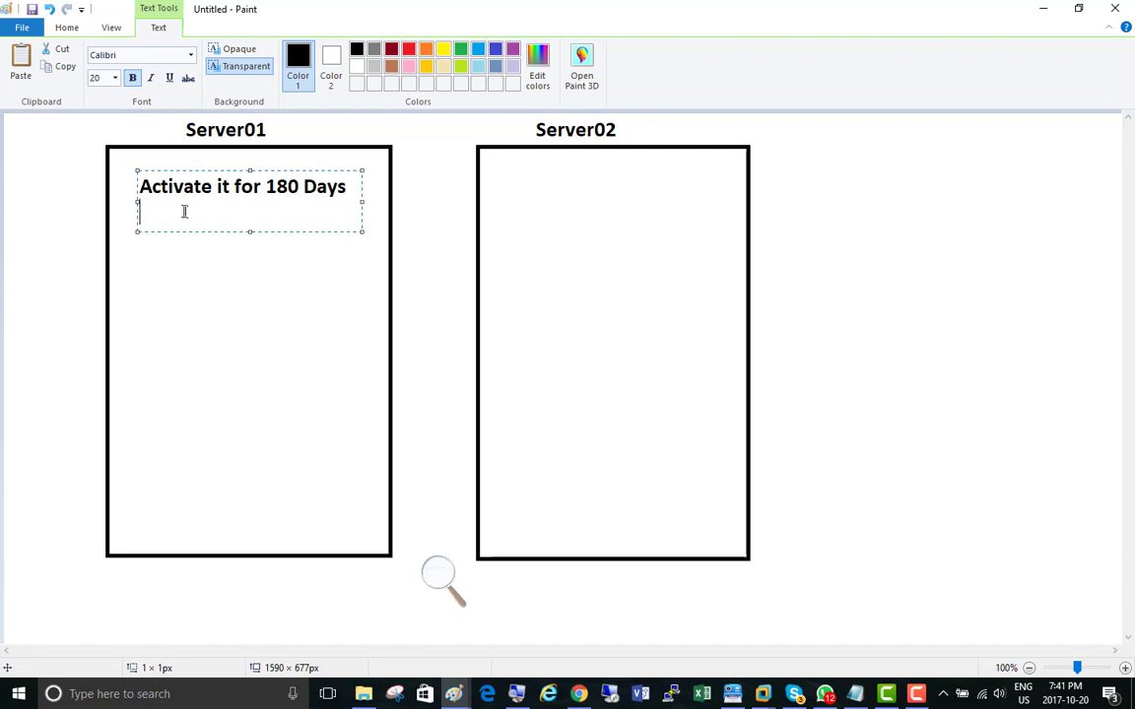
{"action": "type", "text": "put static"}
{"action": "key", "text": "Return"}
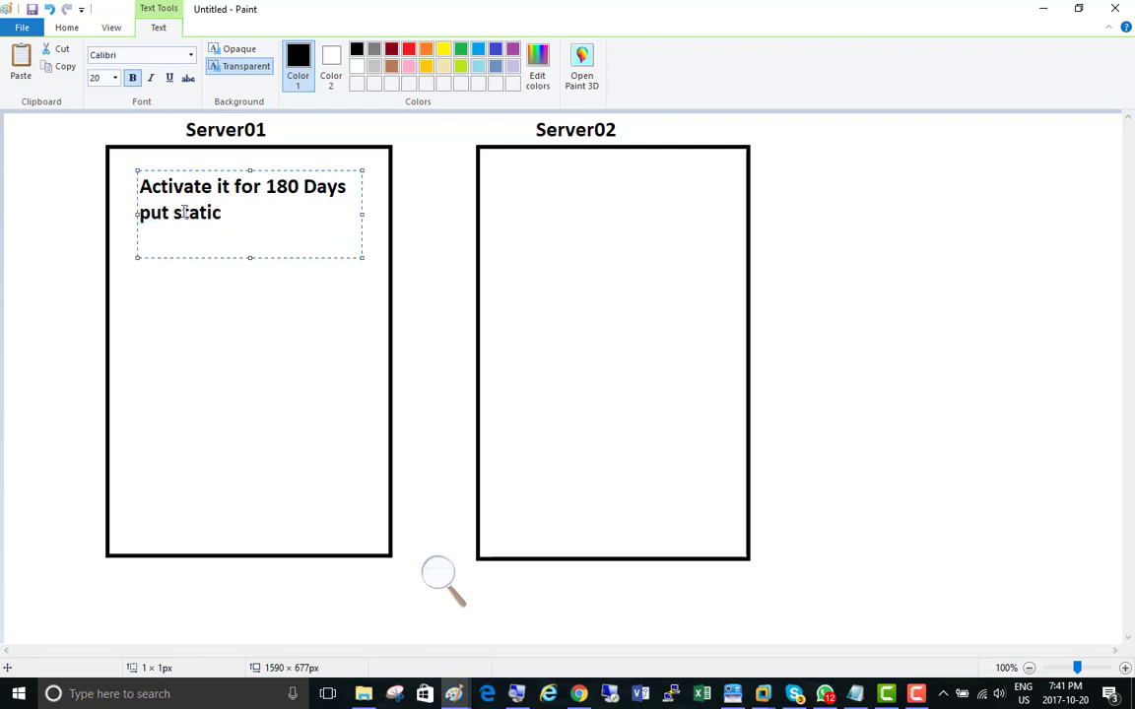
Step: Continue the Server01 note with "Rename the OS and Restart" and, after a blank line, "SNAPSHOT"
{"action": "type", "text": "Rename"}
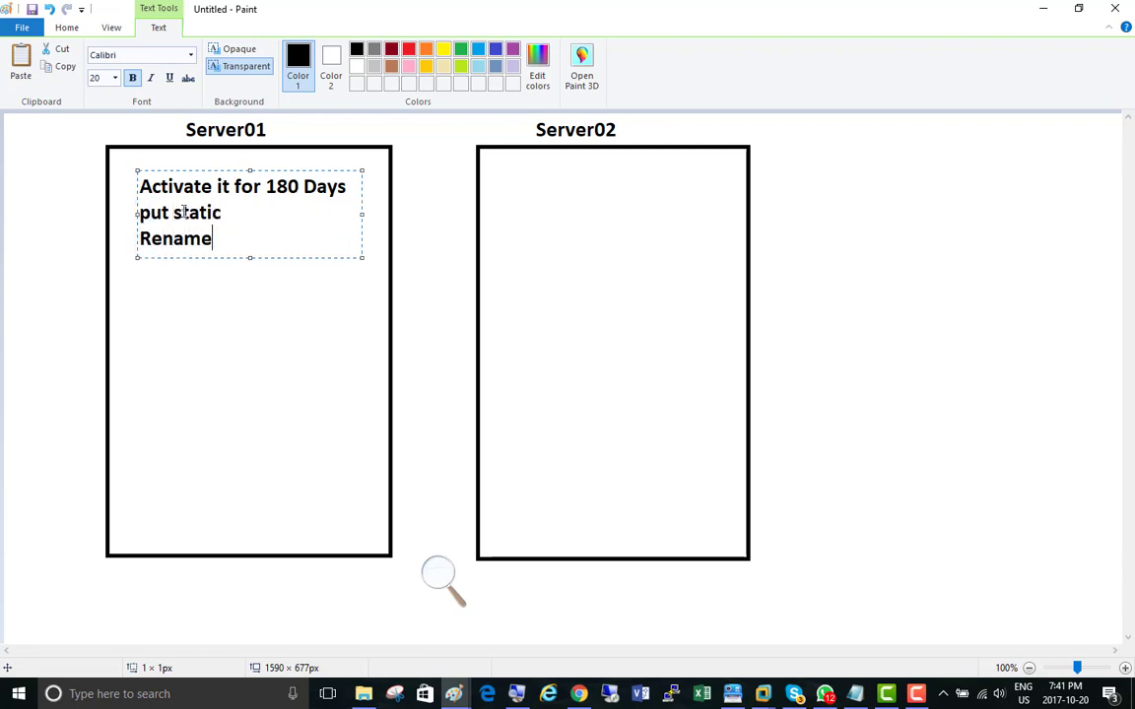
{"action": "type", "text": " the OS and "}
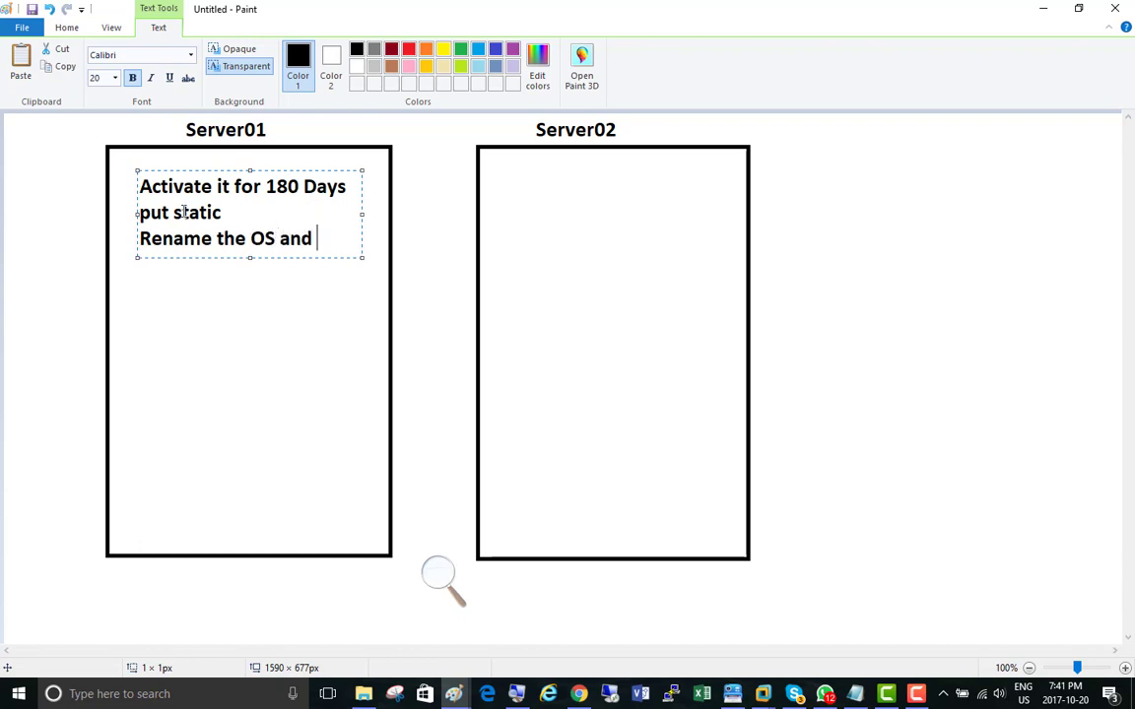
{"action": "type", "text": "Restart"}
{"action": "key", "text": "Return"}
{"action": "key", "text": "Return"}
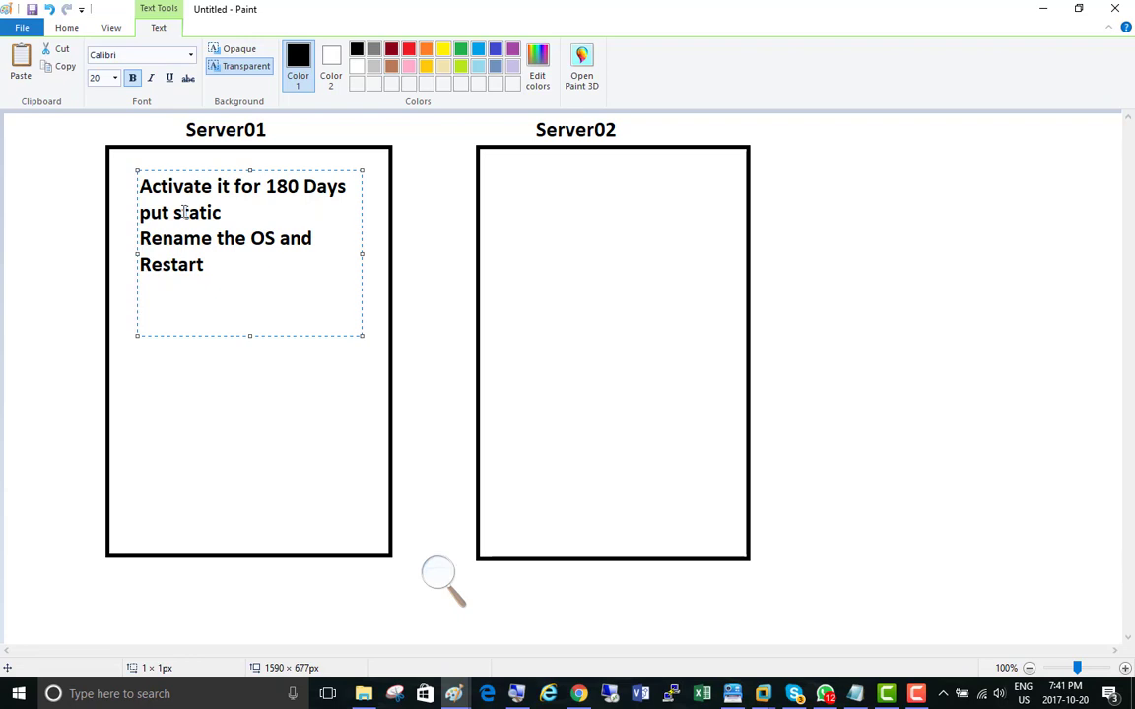
{"action": "type", "text": "SNAPSHOT"}
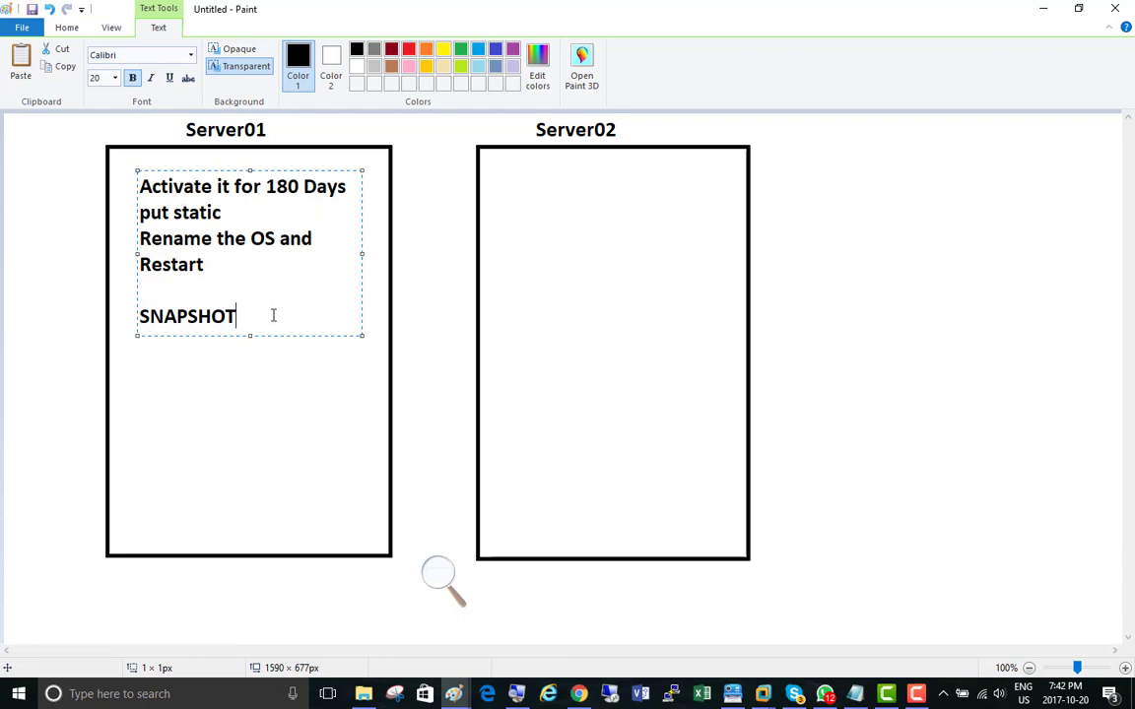
Step: Add the lines "Name = Server01" and "IP 192.168.200.1" below SNAPSHOT in the Server01 note
{"action": "key", "text": "Return"}
{"action": "key", "text": "Return"}
{"action": "type", "text": "Name = "}
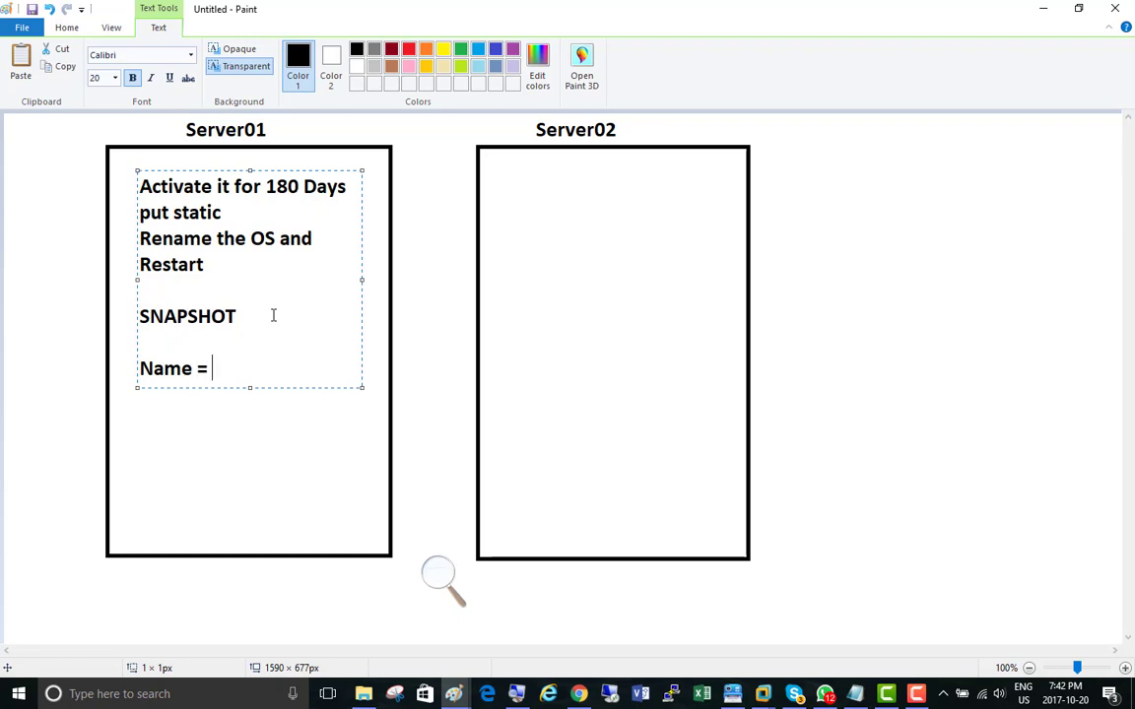
{"action": "type", "text": "Server01"}
{"action": "key", "text": "Return"}
{"action": "type", "text": "IP"}
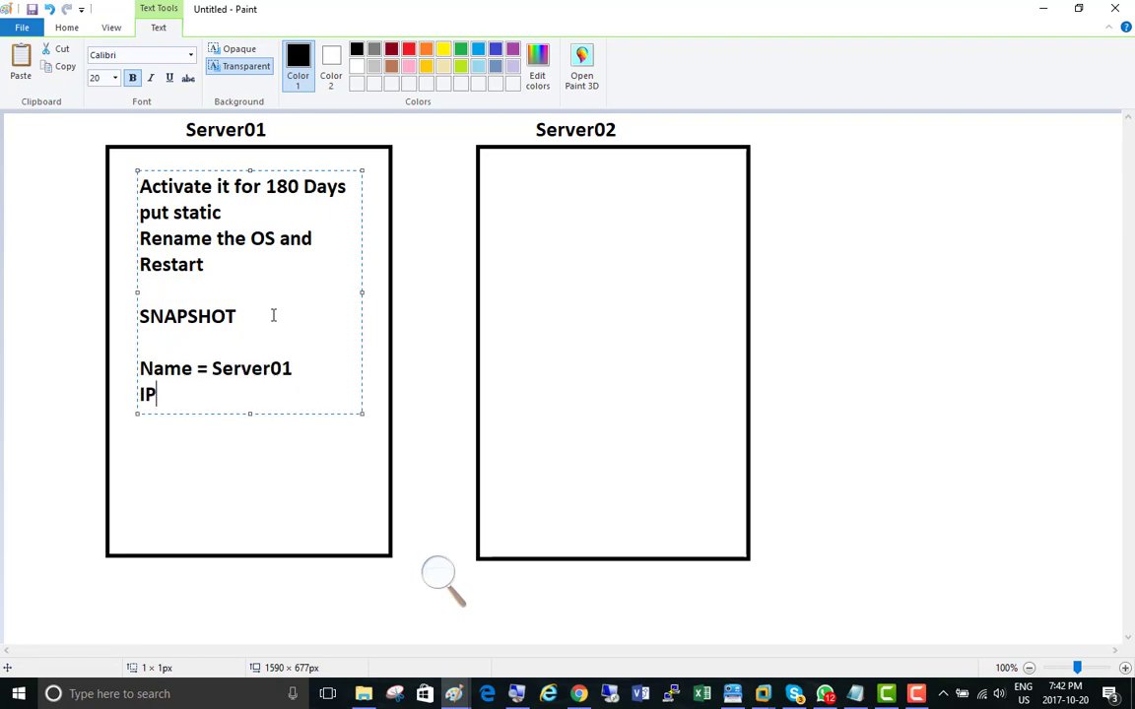
{"action": "type", "text": "  192.168.200.1"}
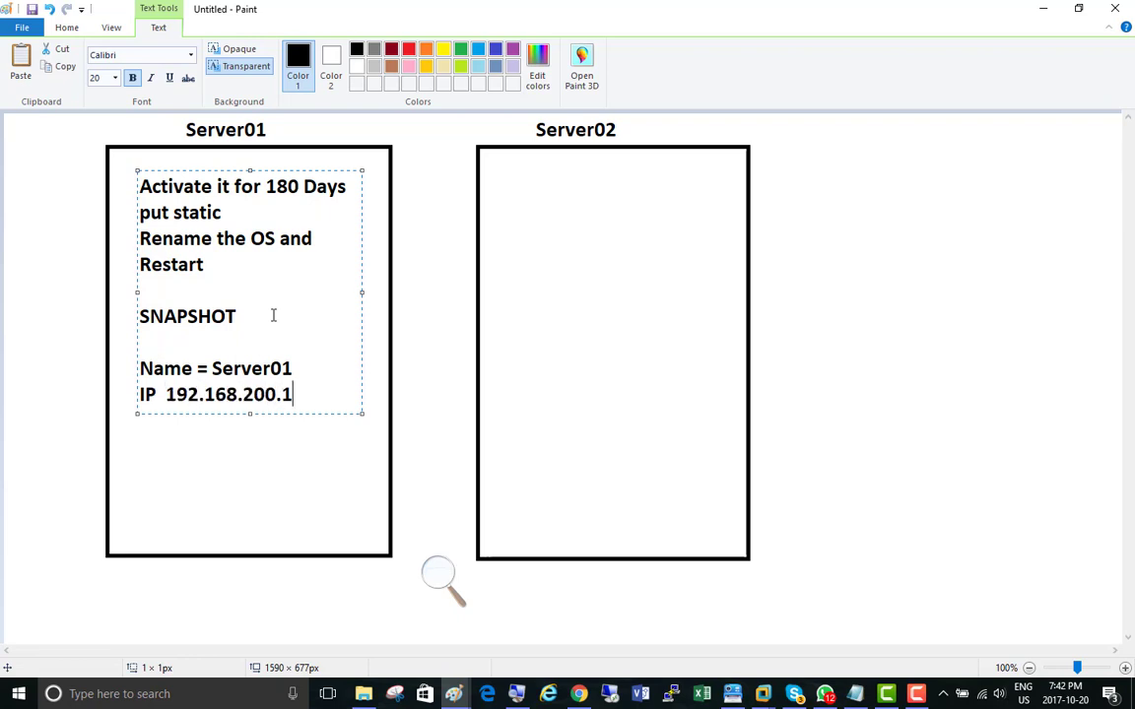
Step: Add the subnet mask 255.255.255.0 and the address 192.168.200.50 on separate lines below the Server01 IP
{"action": "key", "text": "Return"}
{"action": "type", "text": "255.255.255.0"}
{"action": "key", "text": "Return"}
{"action": "type", "text": "192.168.200."}
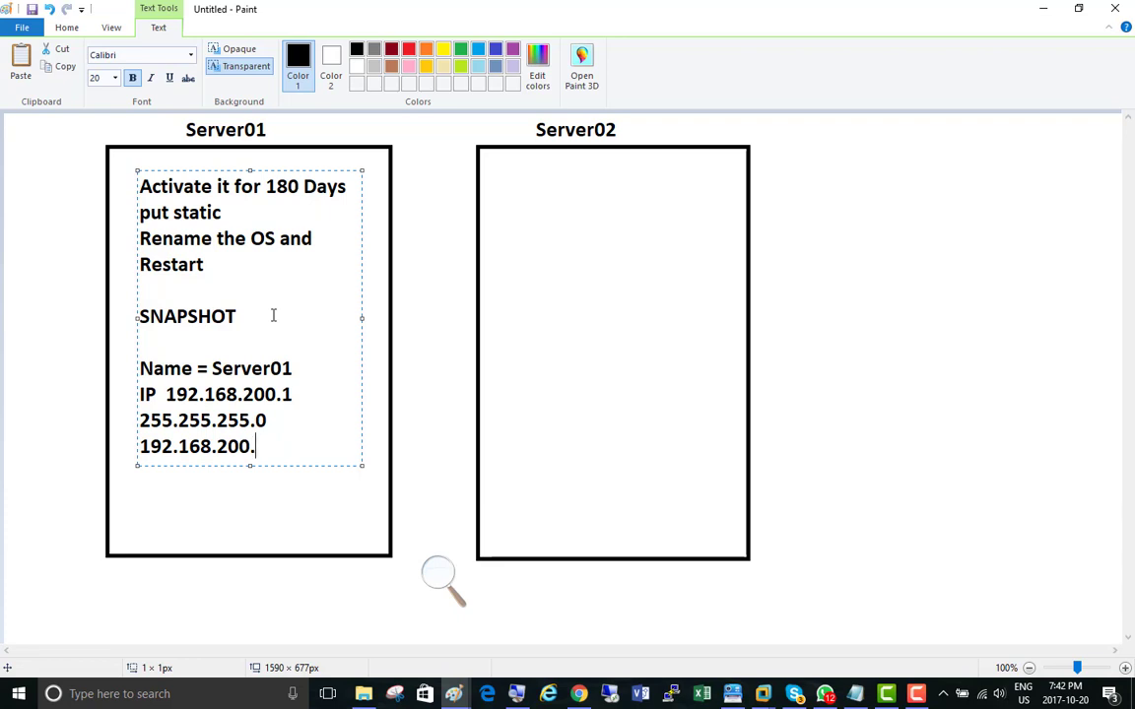
{"action": "type", "text": "50"}
Step: Finish the Server01 note with a last line reading 192.168.200.1
{"action": "key", "text": "Return"}
{"action": "type", "text": "192."}
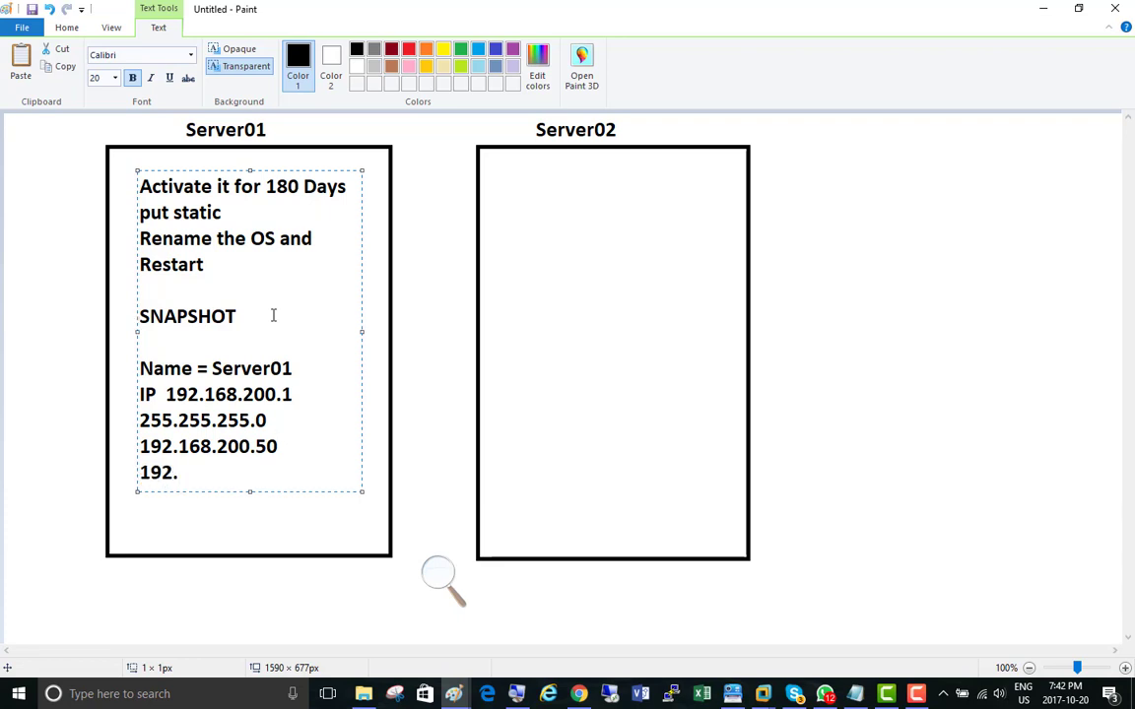
{"action": "type", "text": "168.200.1"}
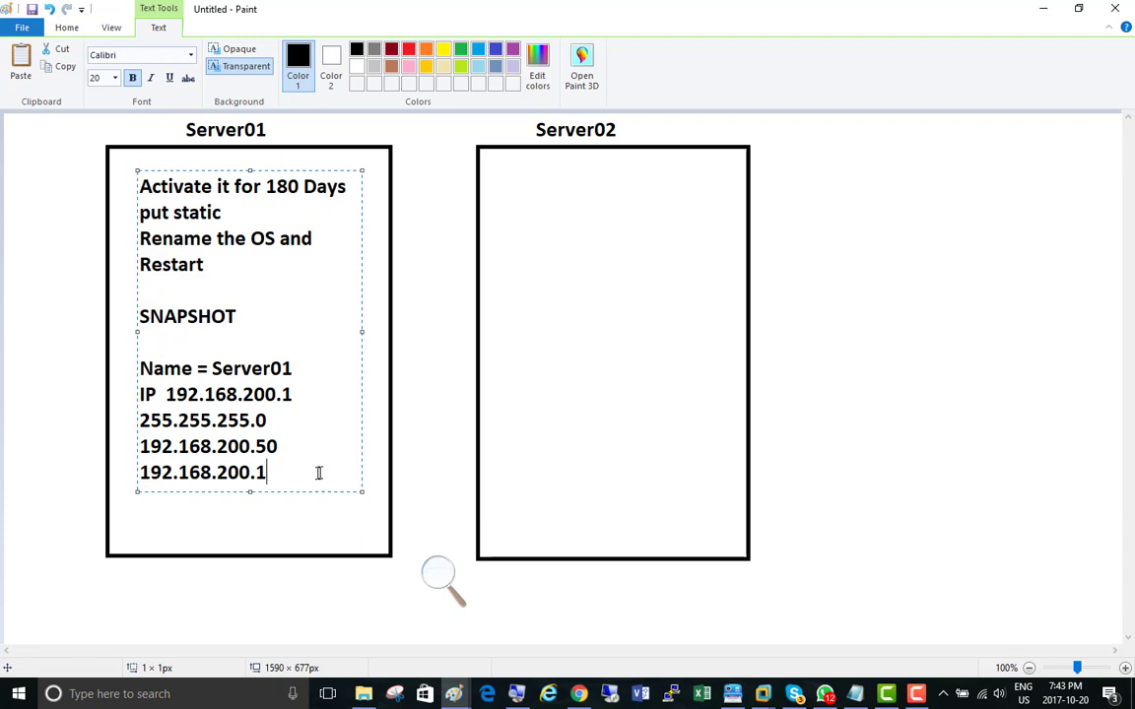
Step: Copy the whole Server01 note into the Server02 rectangle
{"action": "key", "text": "ctrl+a"}
{"action": "key", "text": "ctrl+c"}
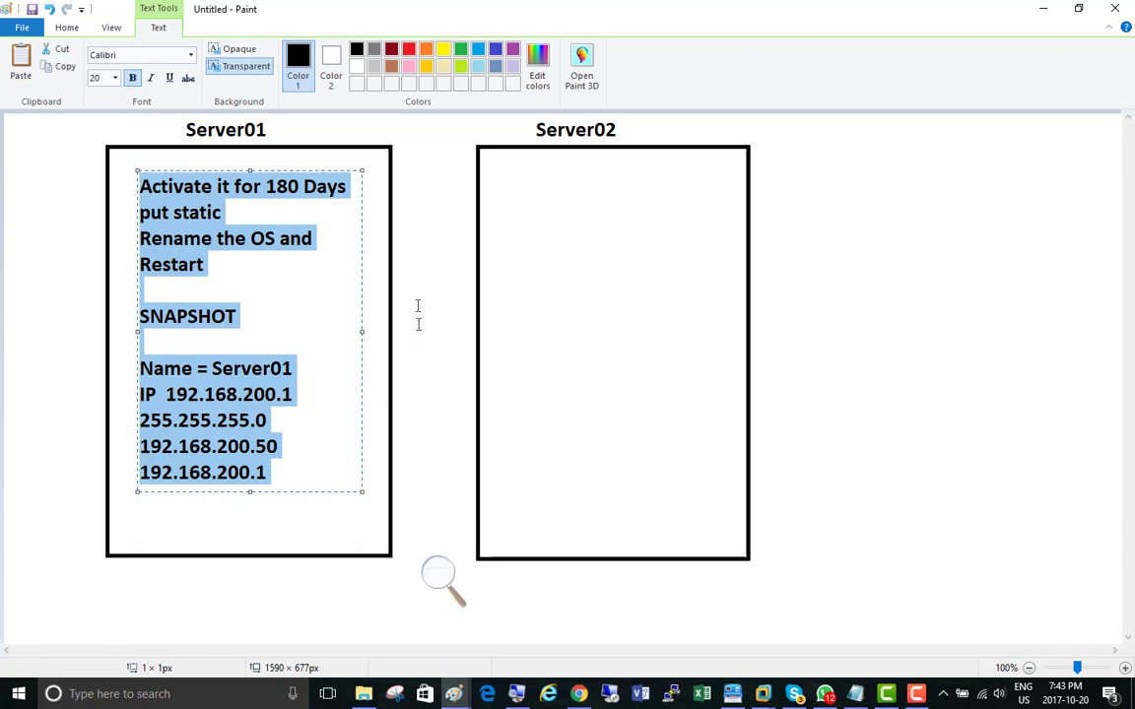
{"action": "left_click", "coordinate": [488, 173]}
{"action": "left_click", "coordinate": [488, 174]}
{"action": "key", "text": "ctrl+v"}
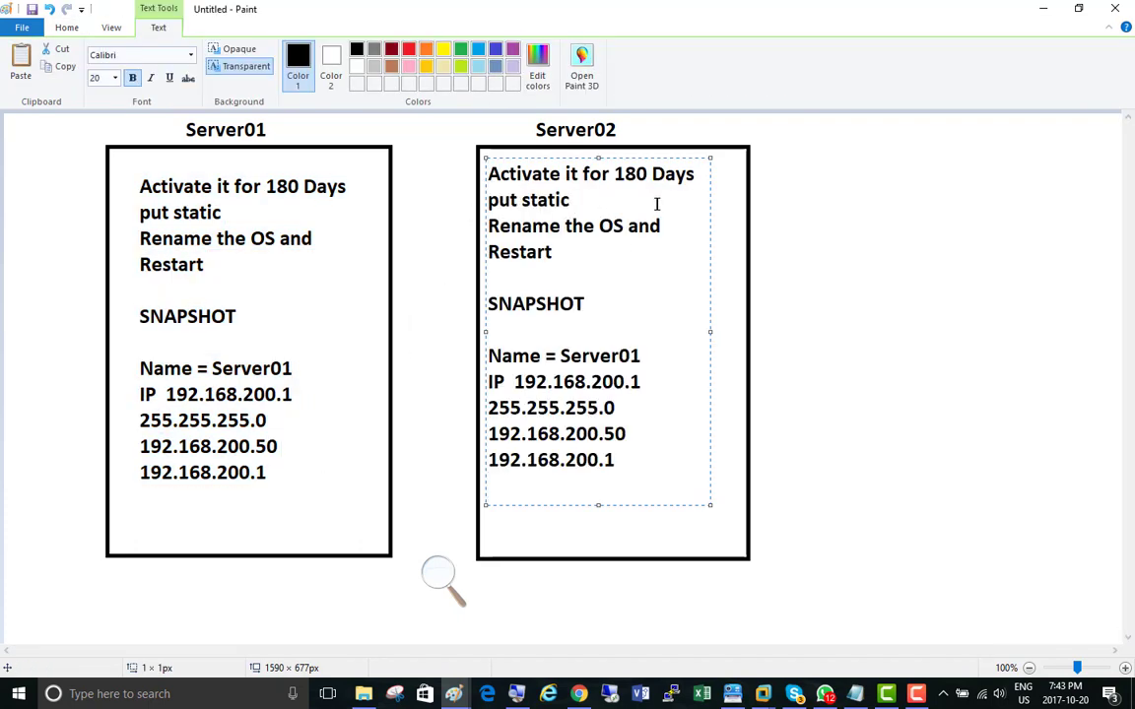
Step: Change the copied note's name to Server02 and its IP to 192.168.200.2
{"action": "left_click", "coordinate": [639, 355]}
{"action": "key", "text": "BackSpace"}
{"action": "type", "text": "2"}
{"action": "left_click_drag", "start_coordinate": [642, 382], "coordinate": [633, 382]}
{"action": "type", "text": "2"}
{"action": "left_click", "coordinate": [807, 421]}
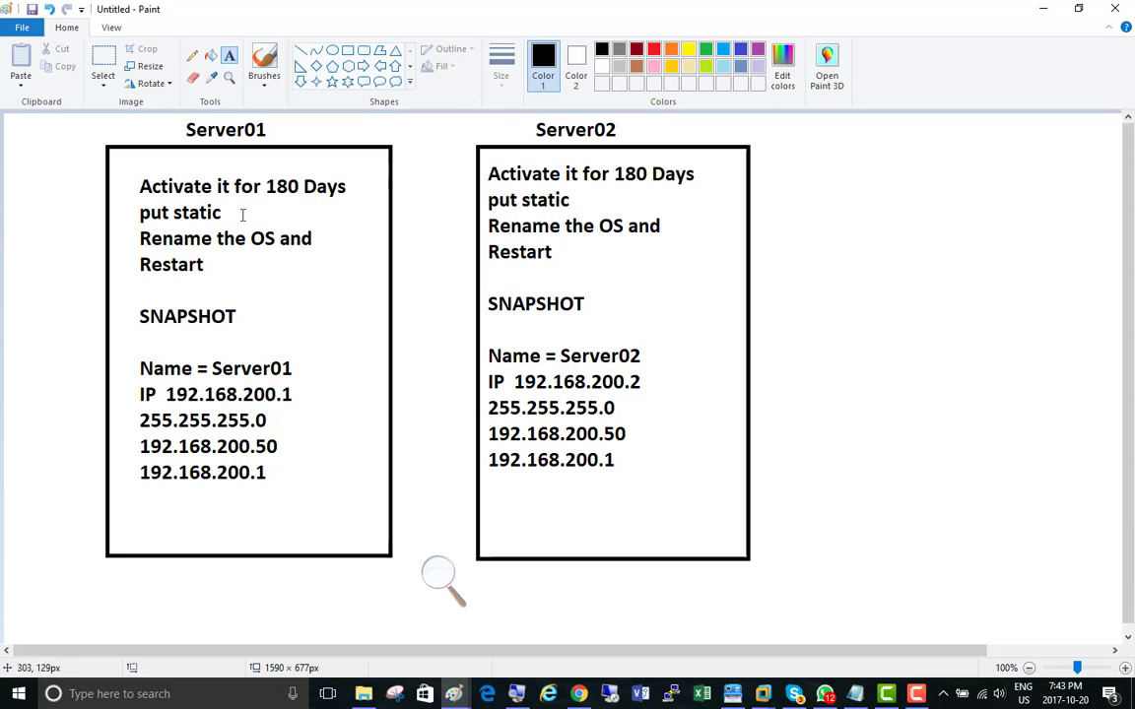
Step: Minimize both Paint windows and show the Server01 clone's setup screen in VMware Workstation
{"action": "left_click", "coordinate": [1046, 15]}
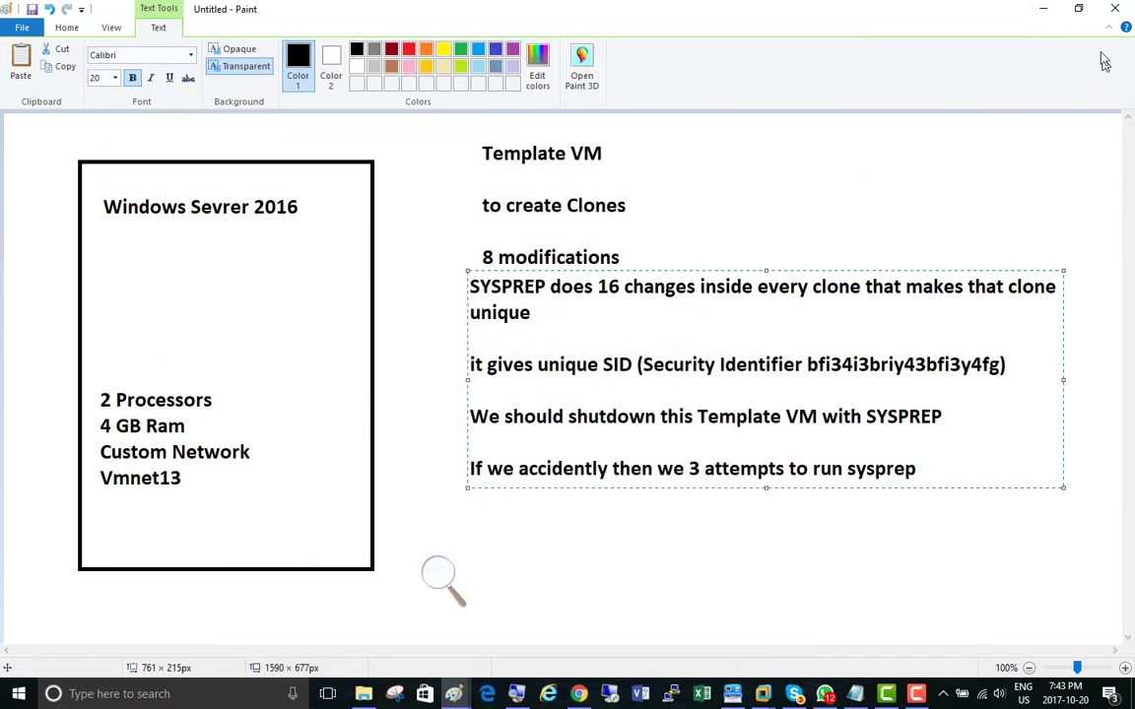
{"action": "left_click", "coordinate": [1047, 16]}
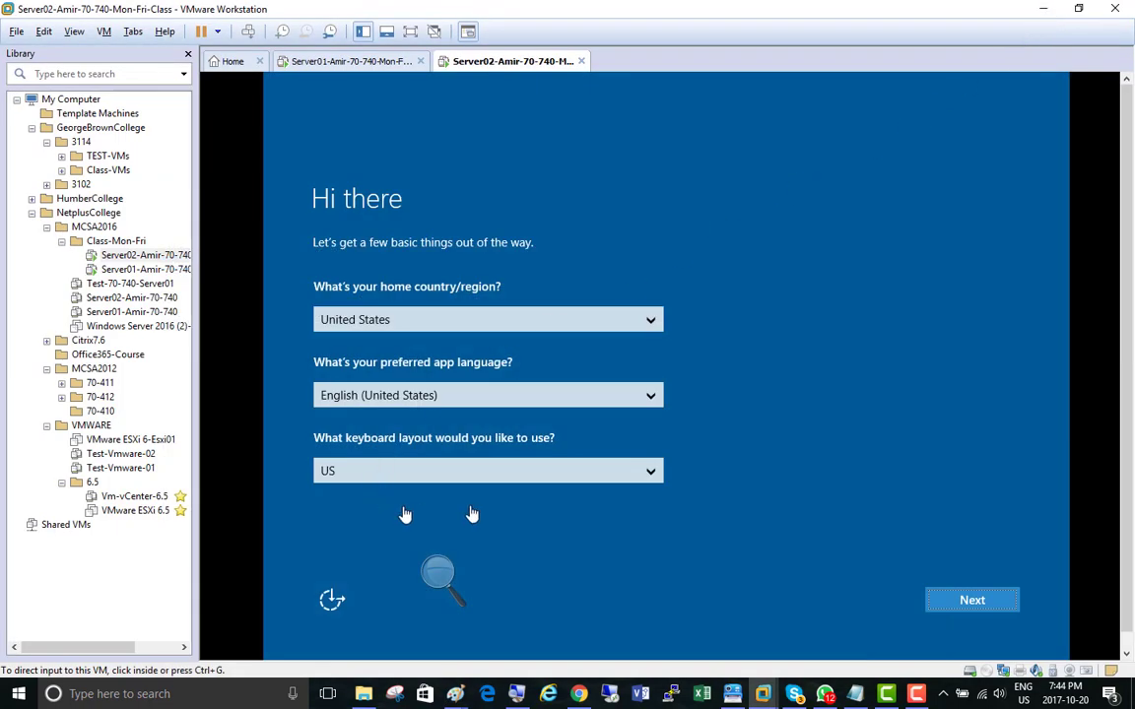
{"action": "left_click", "coordinate": [335, 63]}
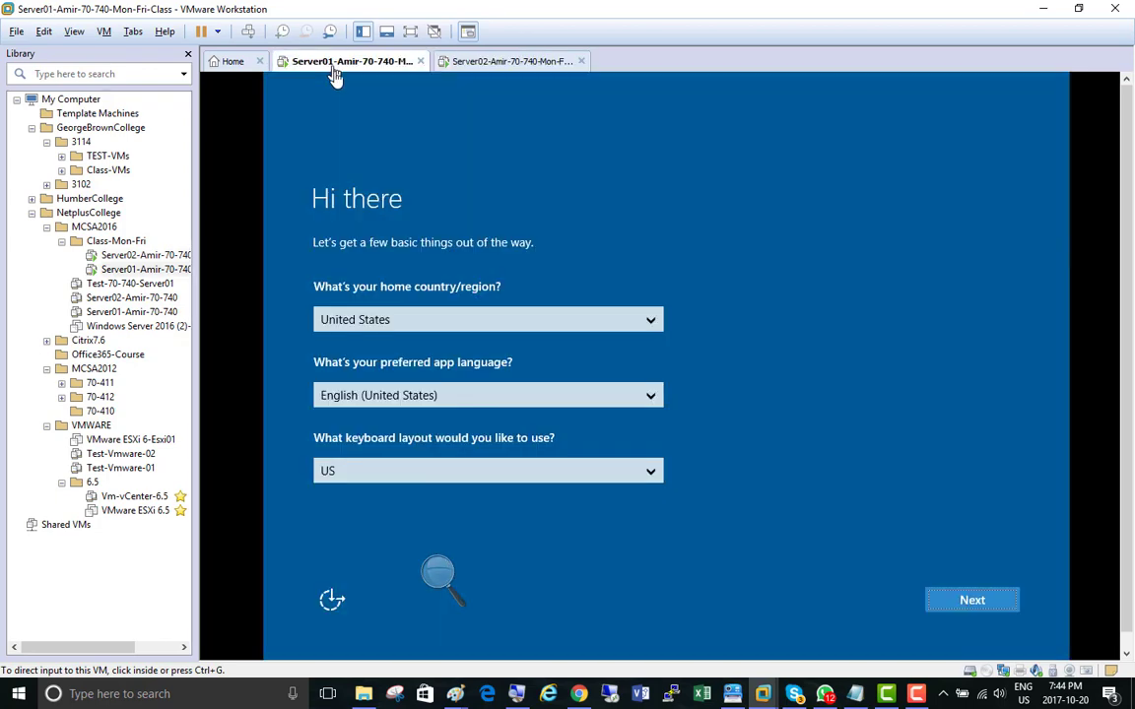
Step: Magnify the Server01 setup screen to inspect it, and return the Magnifier zoom to 100%
{"action": "left_click", "coordinate": [451, 583]}
{"action": "left_click", "coordinate": [456, 586]}
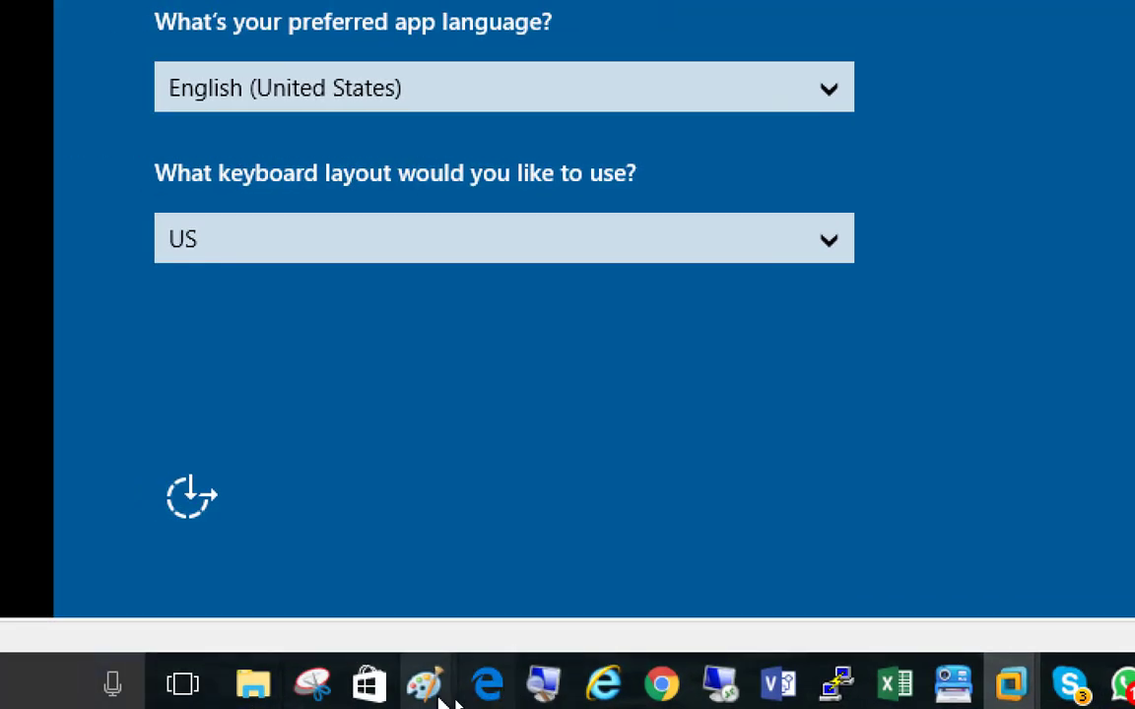
{"action": "left_click", "coordinate": [418, 680]}
{"action": "left_click", "coordinate": [409, 582]}
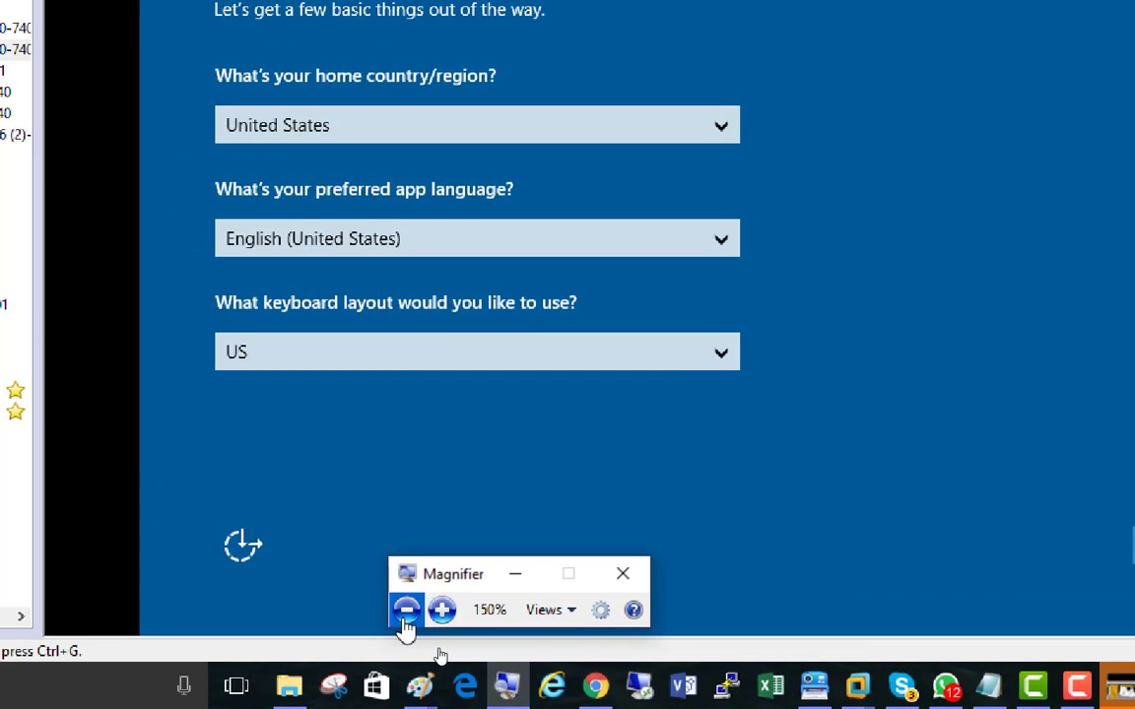
{"action": "left_click", "coordinate": [409, 582]}
Step: Switch to the Paint drawing of the two servers and start a text box beside the Server02 rectangle
{"action": "mouse_move", "coordinate": [454, 689]}
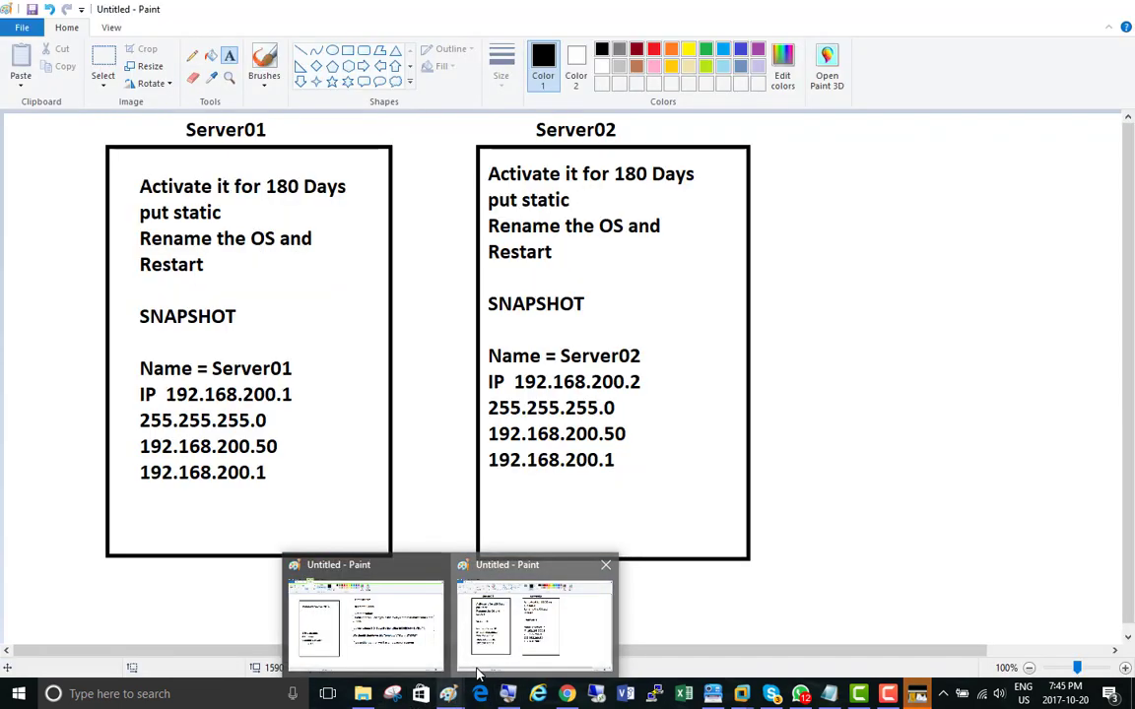
{"action": "left_click", "coordinate": [532, 594]}
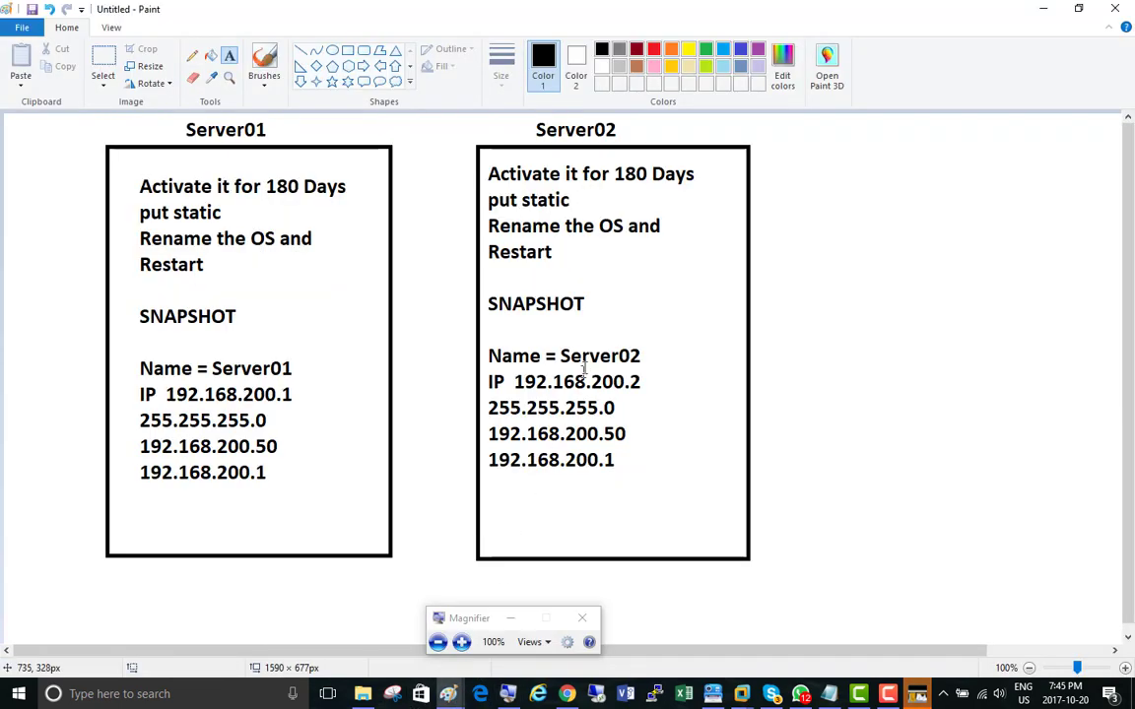
{"action": "left_click", "coordinate": [772, 129]}
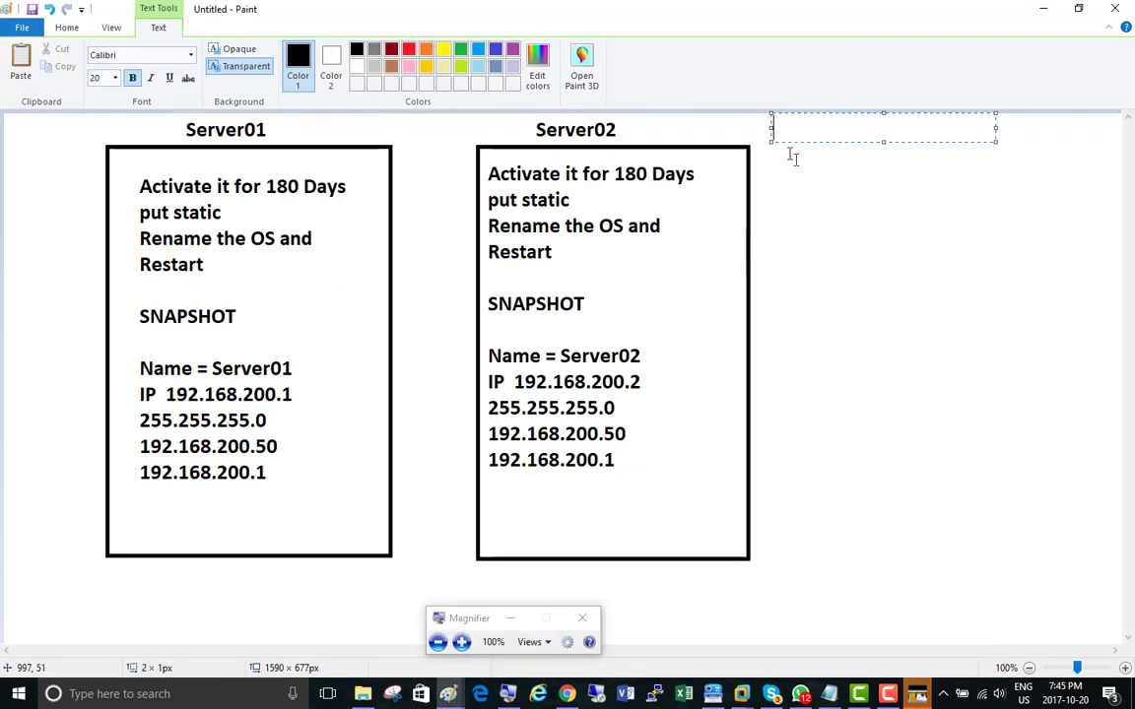
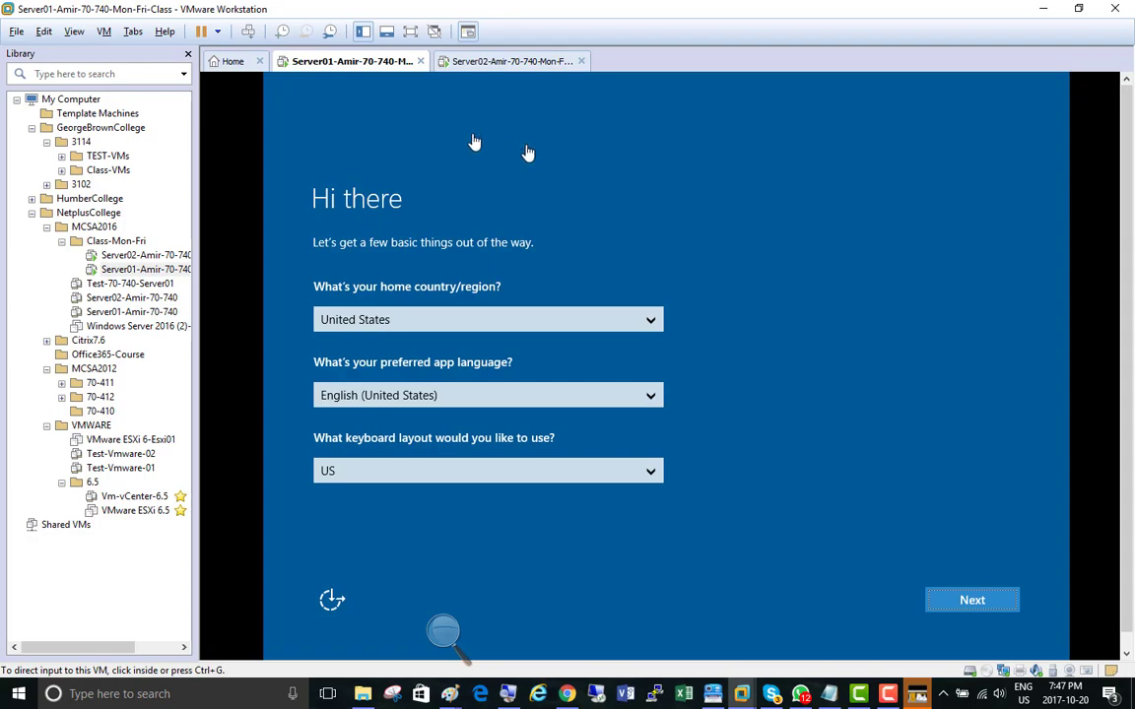
Step: Connect the Server01 virtual machine's network adapter to the custom virtual network VMnet8 (NAT)
{"action": "left_click", "coordinate": [439, 630]}
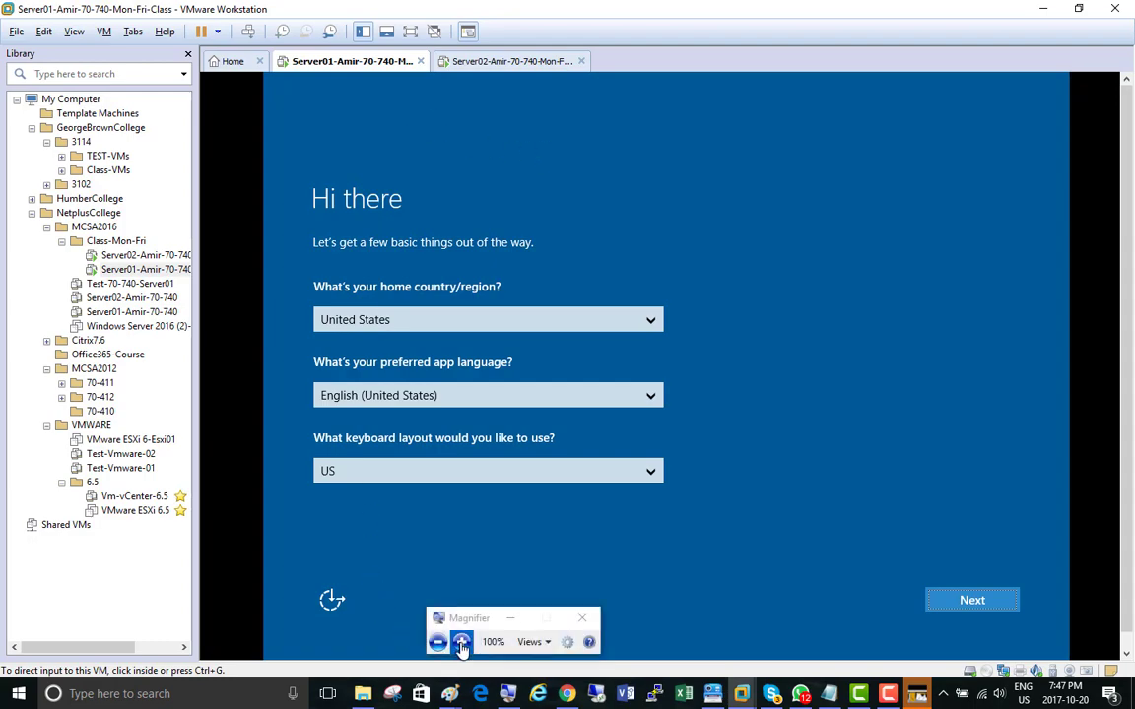
{"action": "left_click", "coordinate": [461, 641]}
{"action": "left_click", "coordinate": [461, 642]}
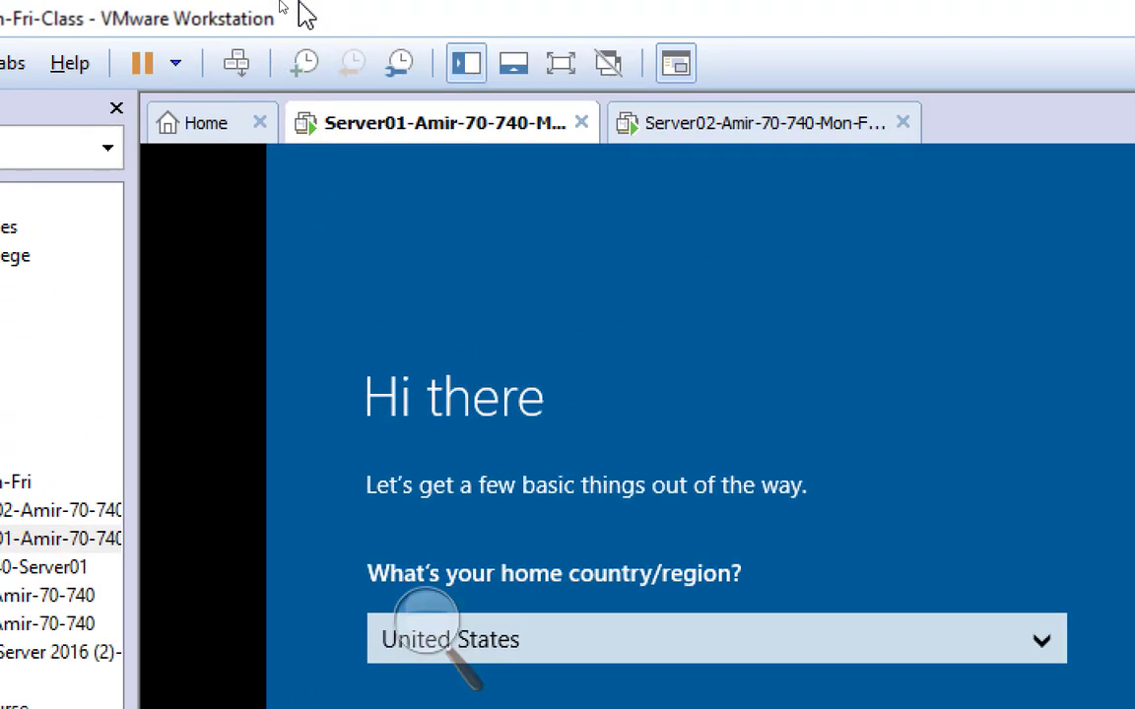
{"action": "right_click", "coordinate": [392, 120]}
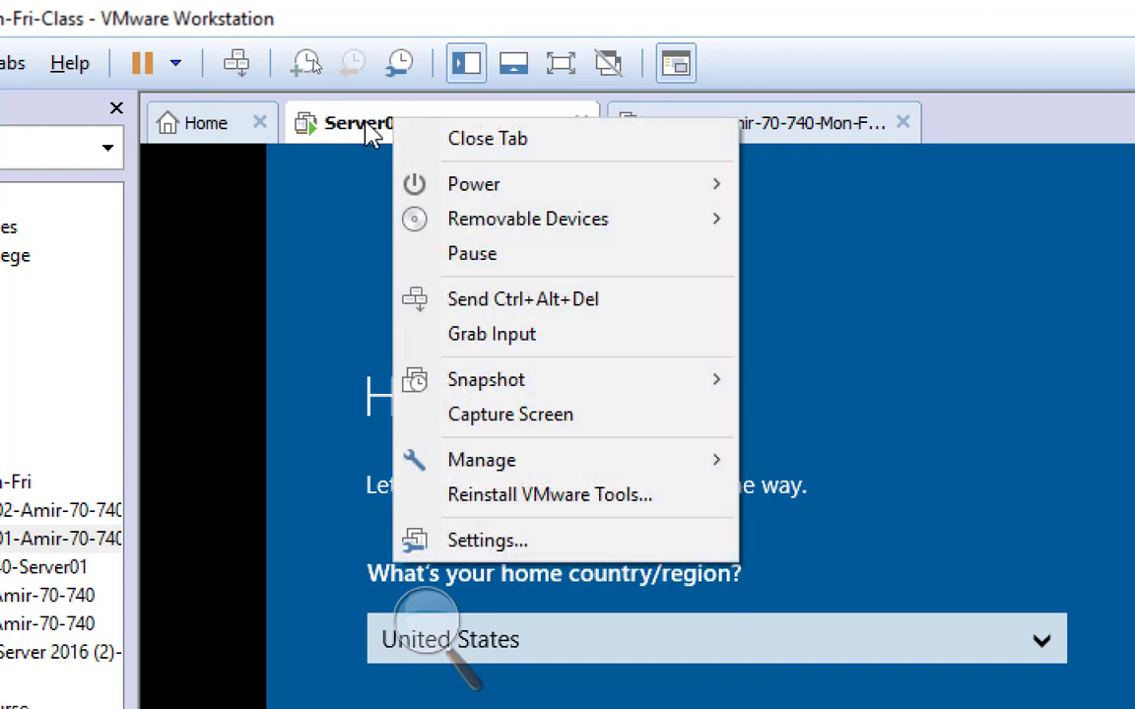
{"action": "left_click", "coordinate": [583, 549]}
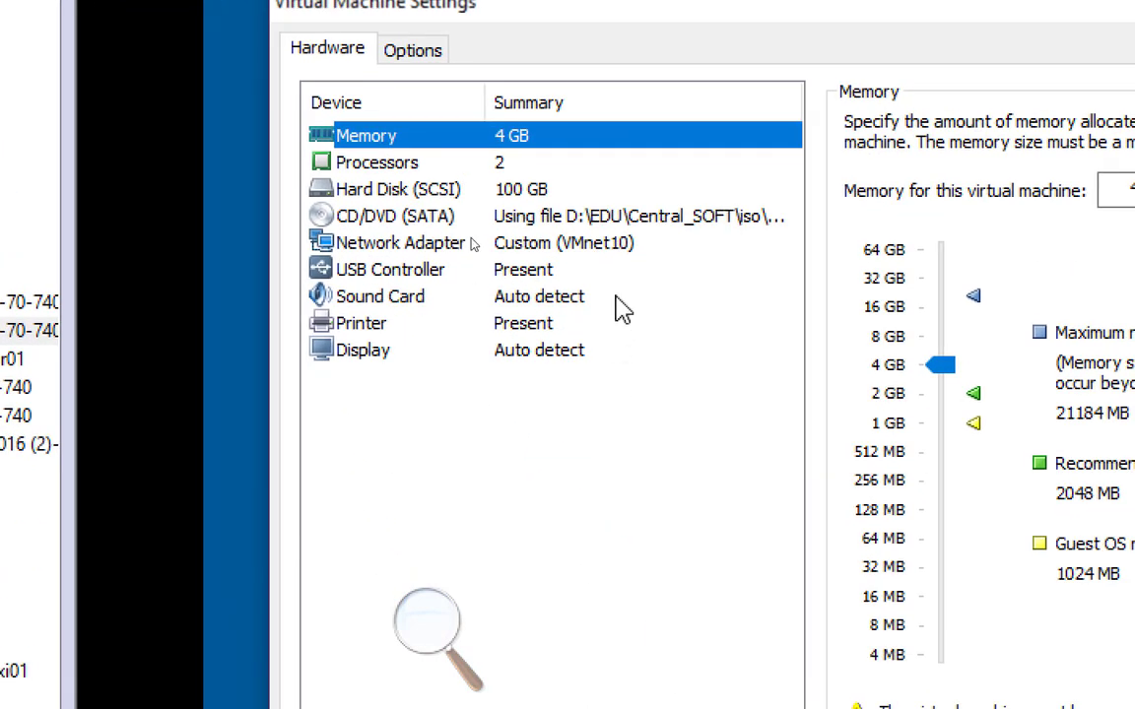
{"action": "left_click", "coordinate": [623, 258]}
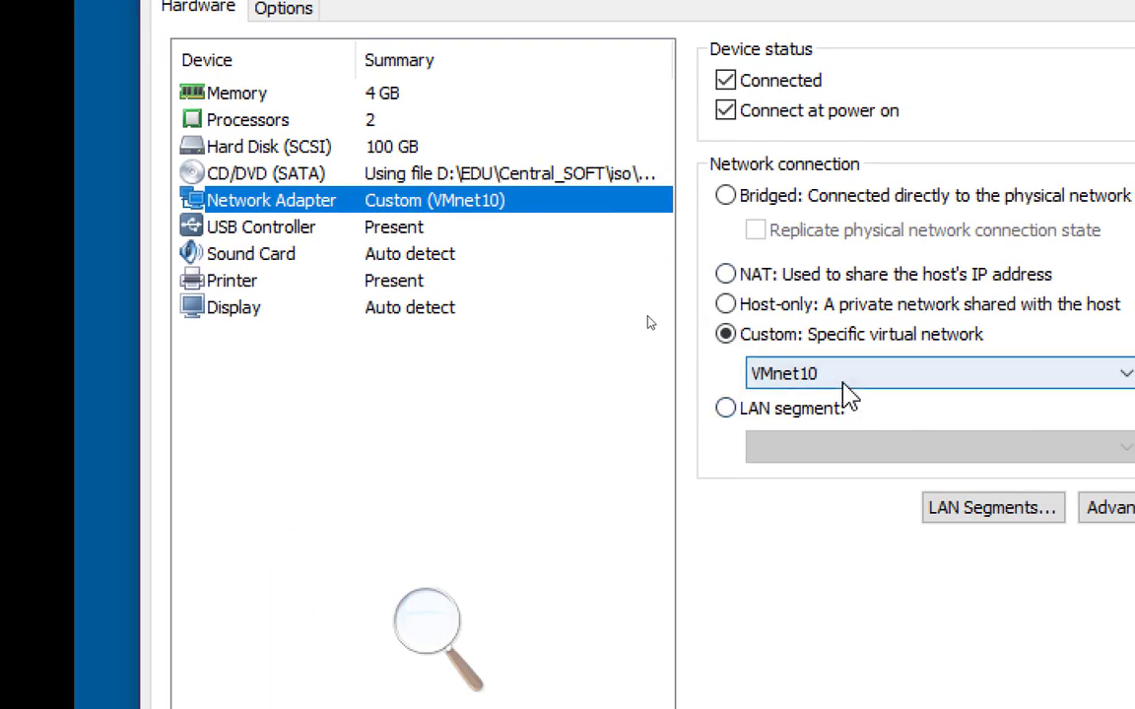
{"action": "left_click", "coordinate": [842, 383]}
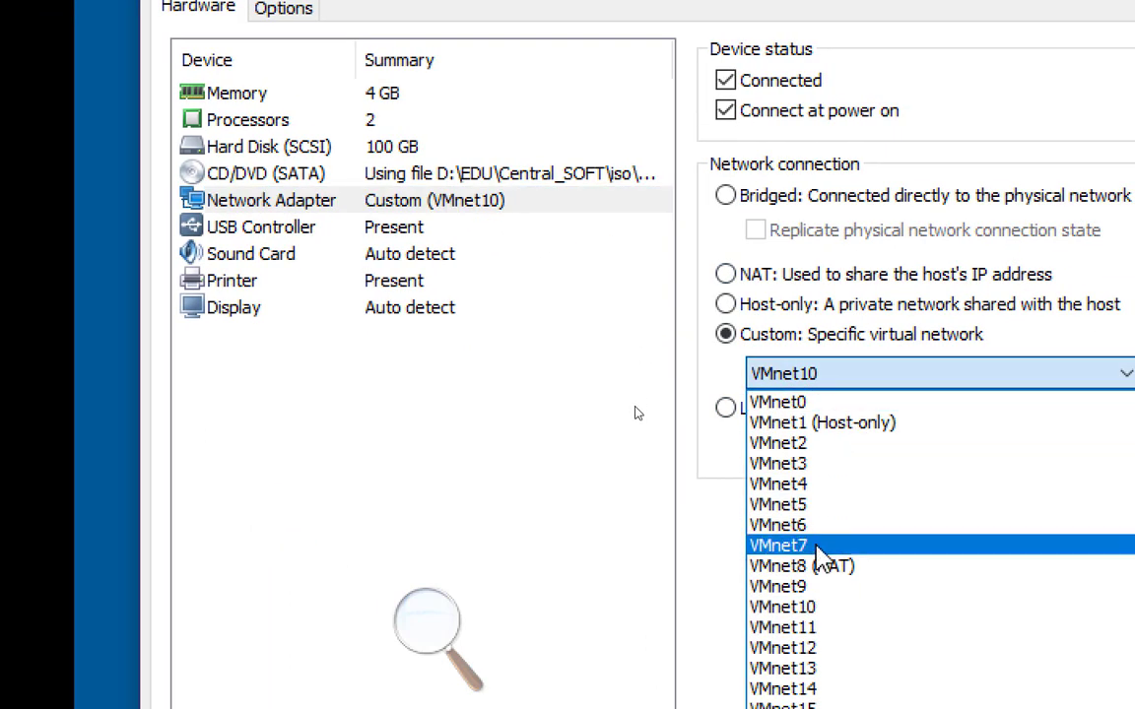
{"action": "left_click", "coordinate": [848, 672]}
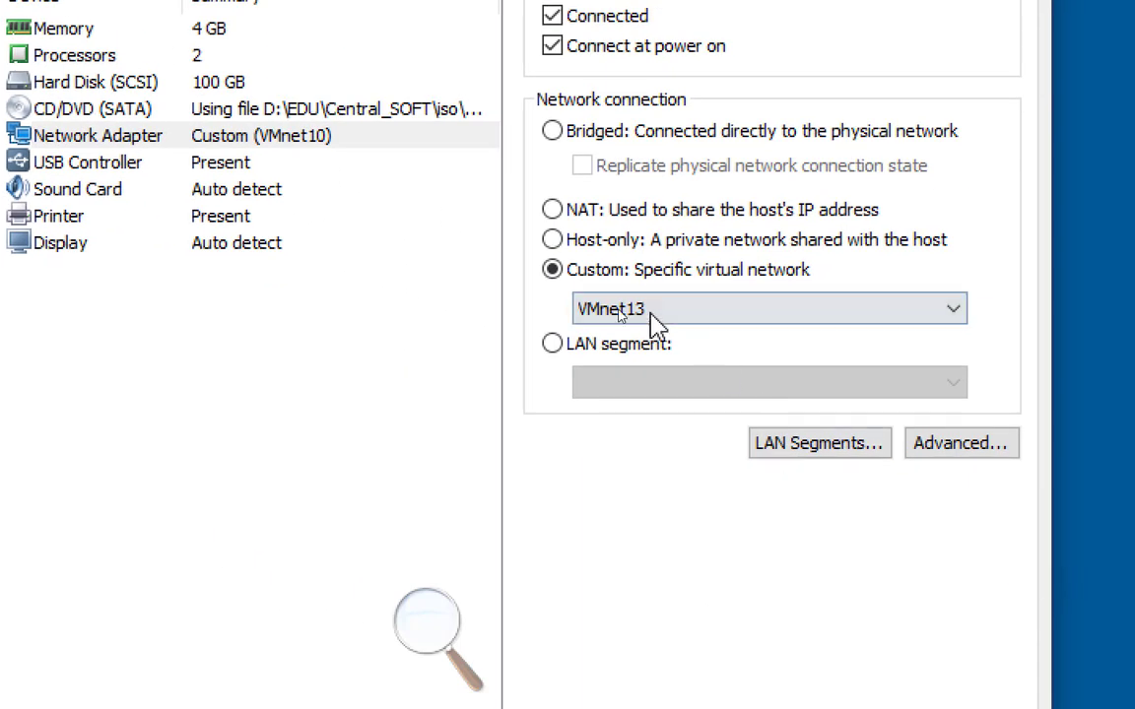
{"action": "left_click", "coordinate": [799, 362]}
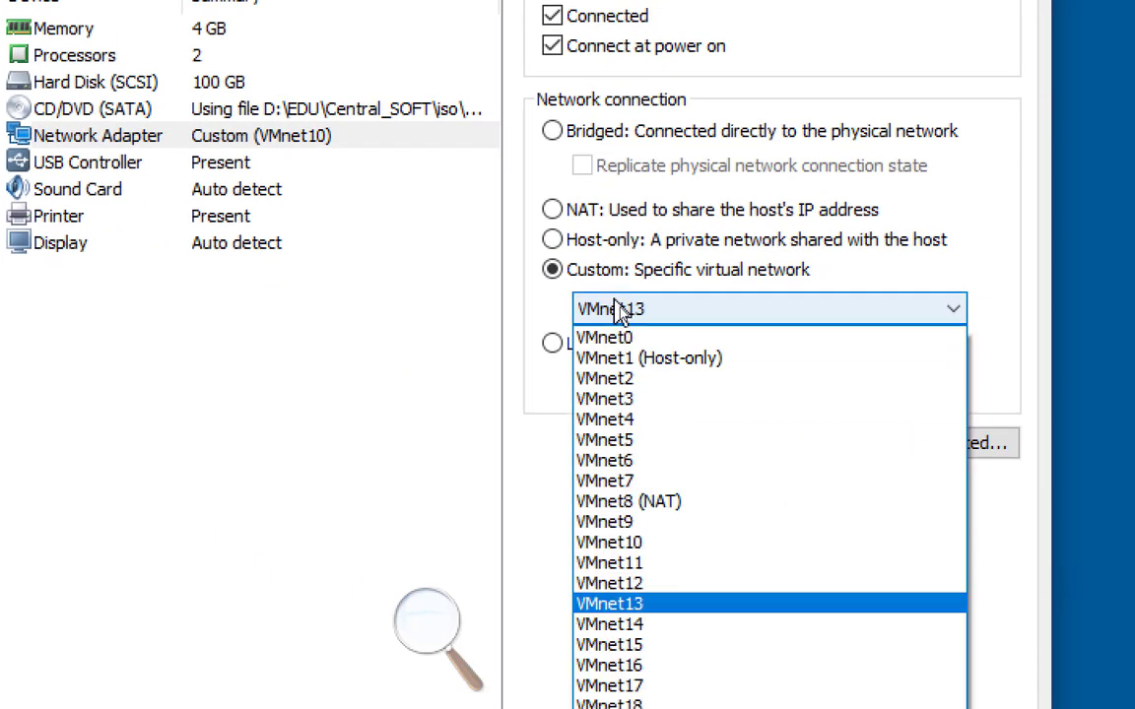
{"action": "left_click", "coordinate": [670, 502]}
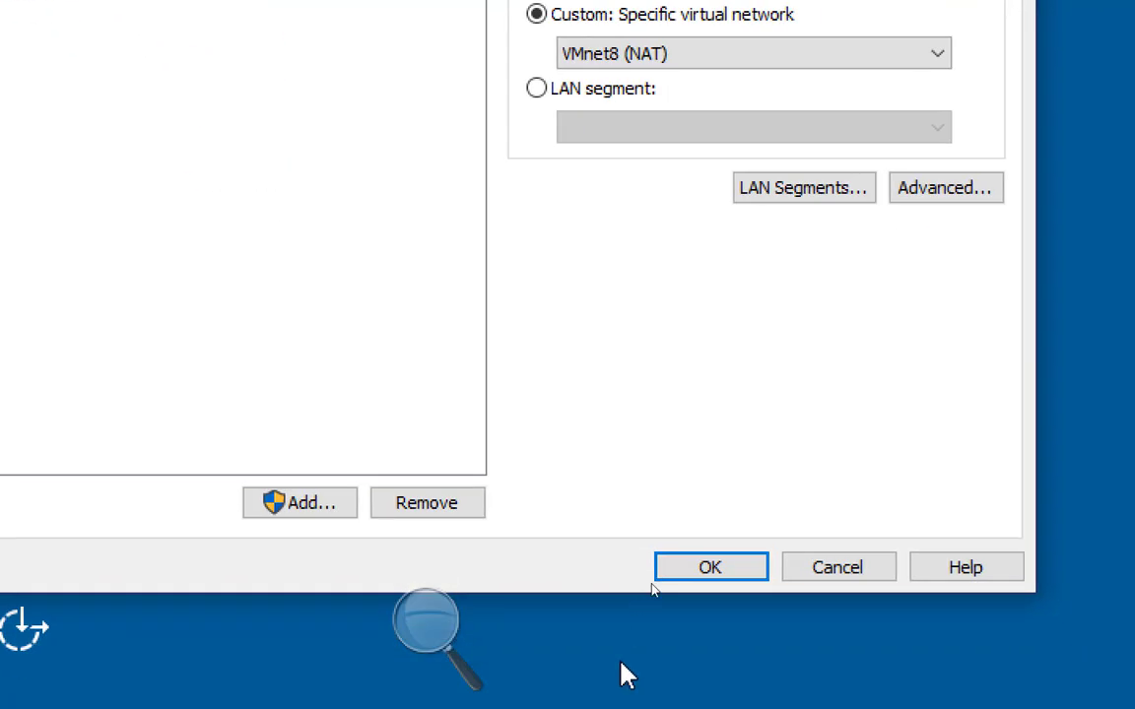
{"action": "left_click", "coordinate": [701, 579]}
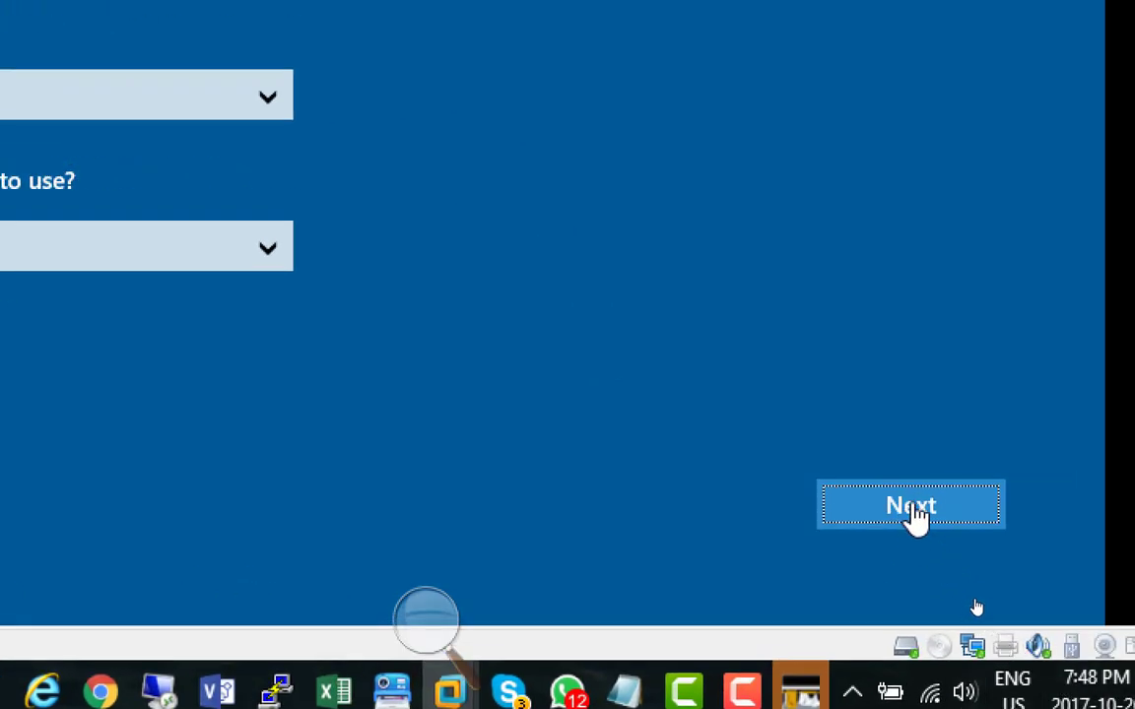
Step: Keep United States, English (United States) and the US keyboard layout in the Server01 setup, and accept the licence terms
{"action": "left_click", "coordinate": [914, 503]}
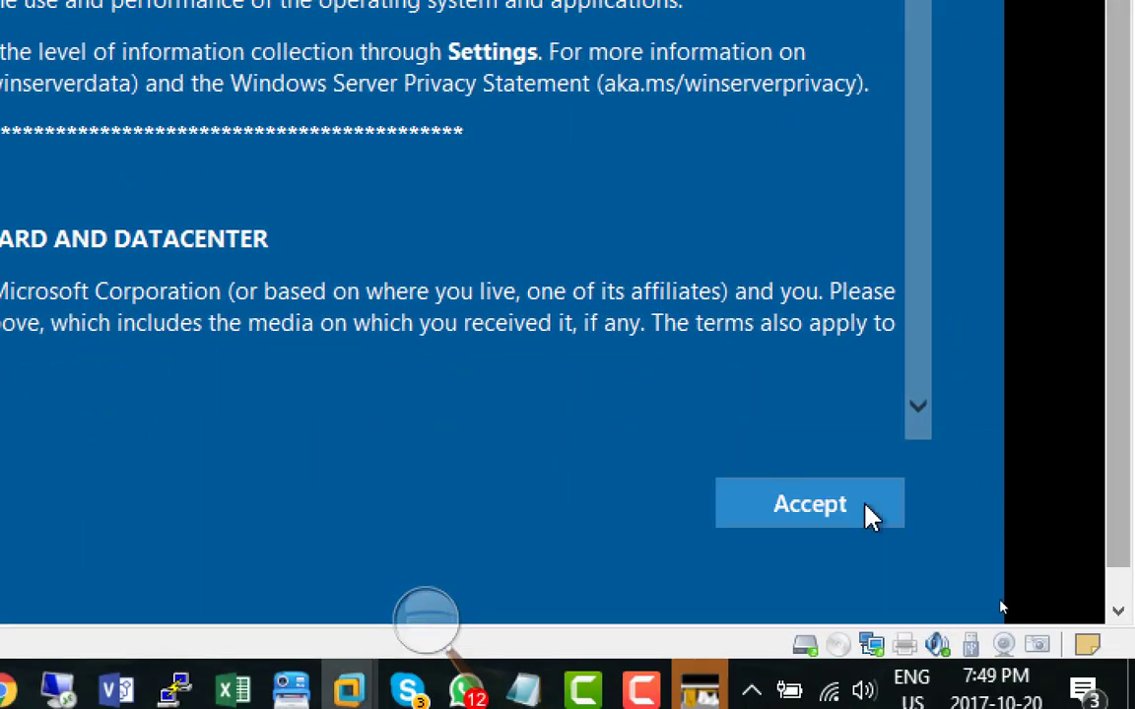
{"action": "left_click", "coordinate": [809, 519]}
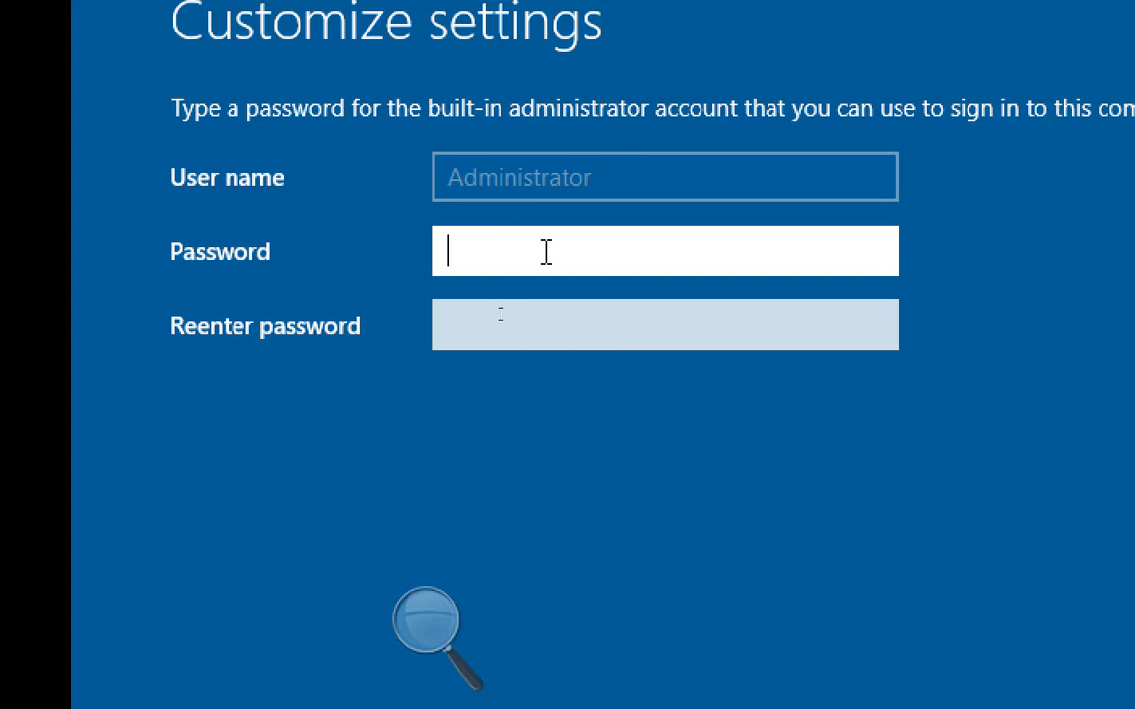
Step: Enter and re-enter the built-in Administrator account's password, reveal it to check it, and finish the setup
{"action": "type", "text": "•••••••"}
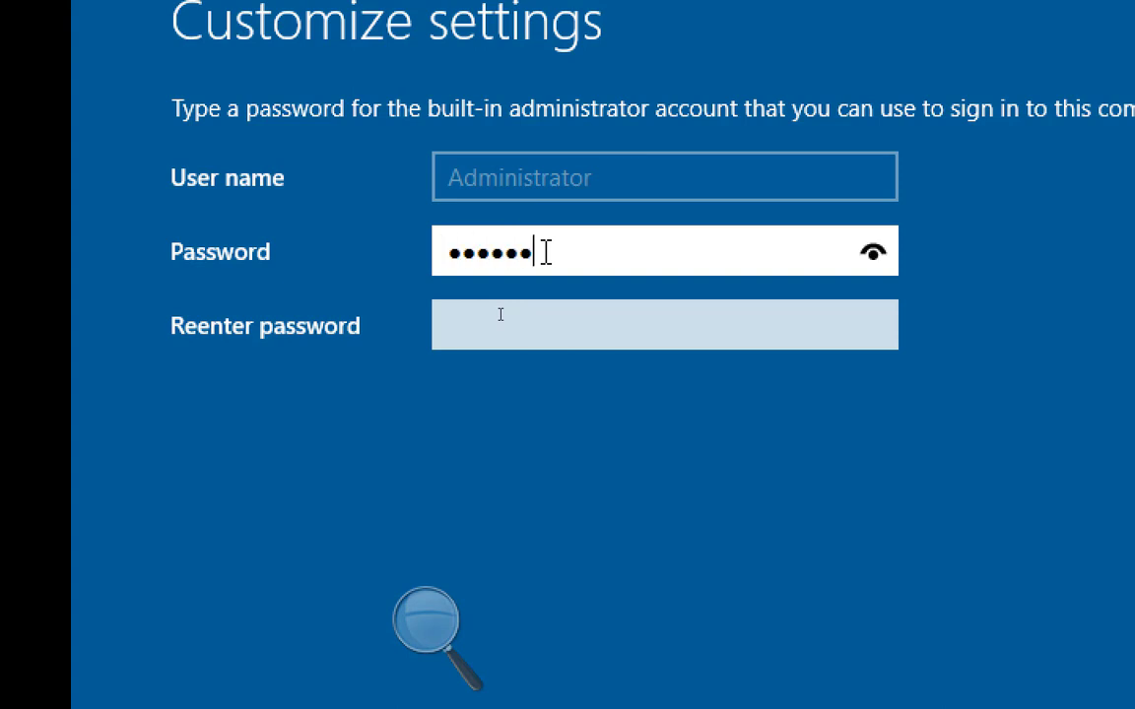
{"action": "type", "text": "••"}
{"action": "key", "text": "Tab"}
{"action": "type", "text": "••••••••"}
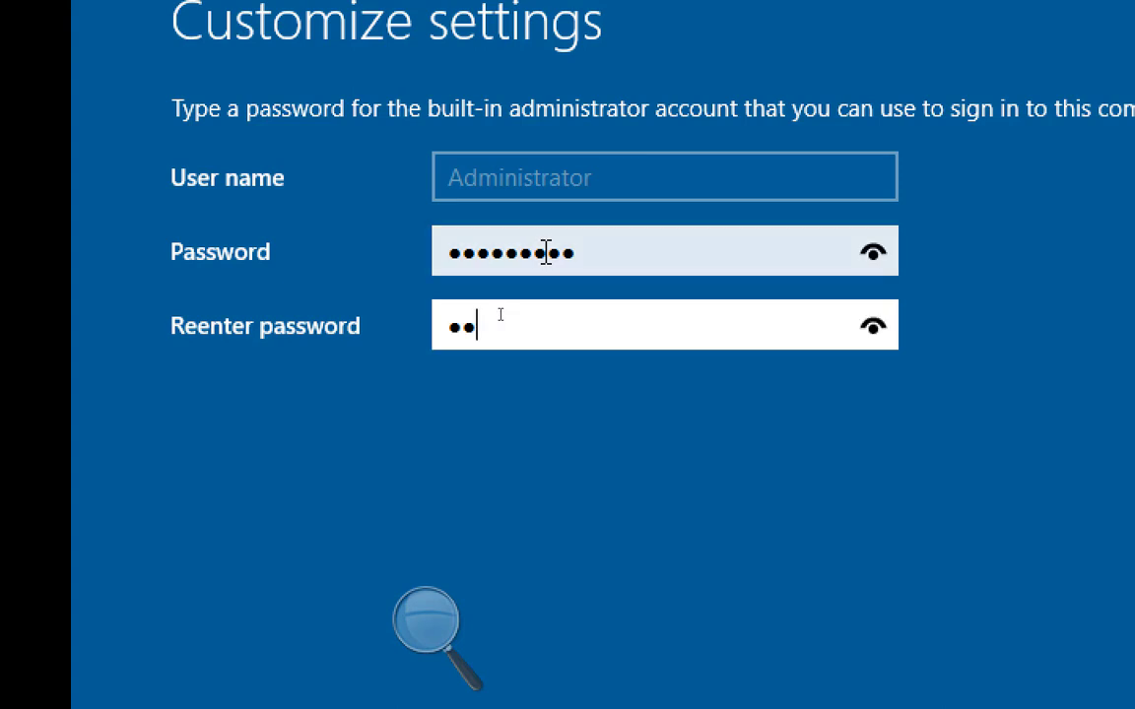
{"action": "type", "text": "#"}
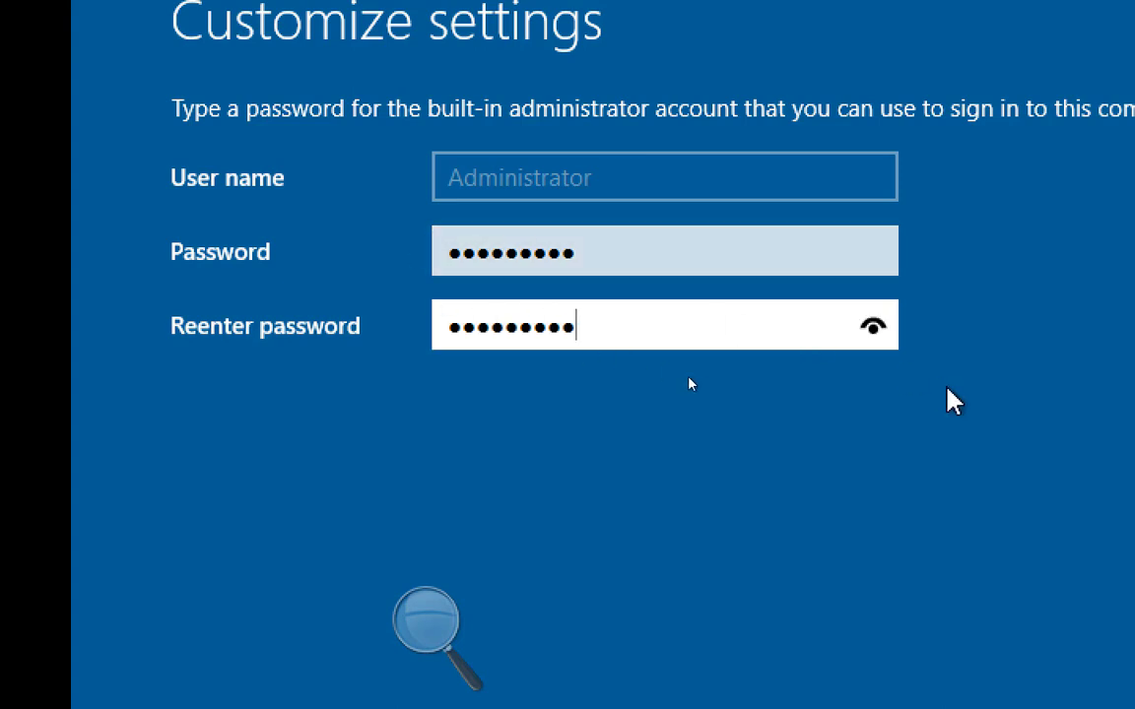
{"action": "left_click", "coordinate": [873, 328]}
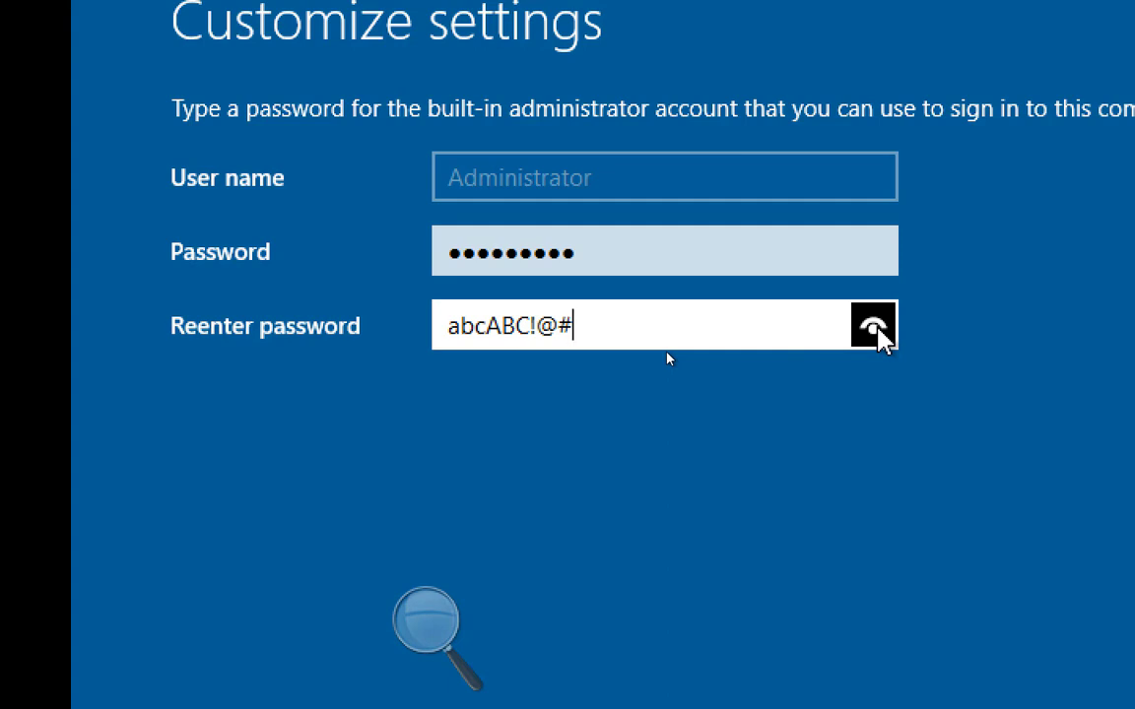
{"action": "left_click_drag", "start_coordinate": [877, 329], "coordinate": [876, 329]}
{"action": "left_click_drag", "start_coordinate": [875, 329], "coordinate": [876, 329]}
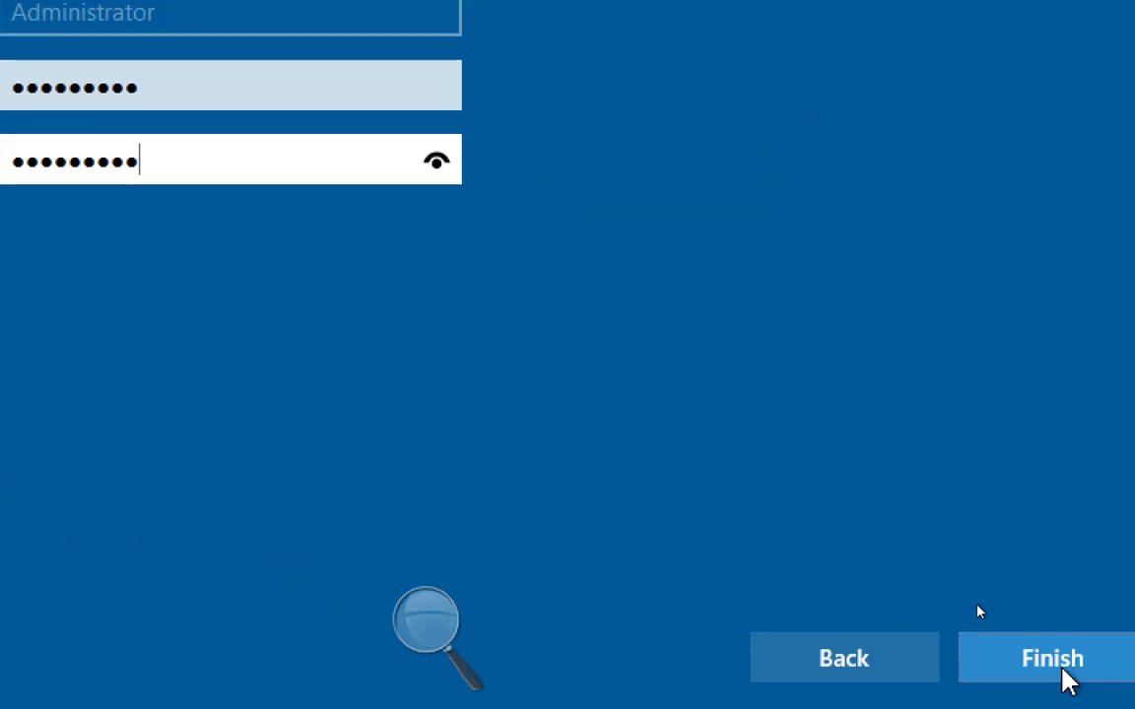
{"action": "left_click", "coordinate": [1066, 678]}
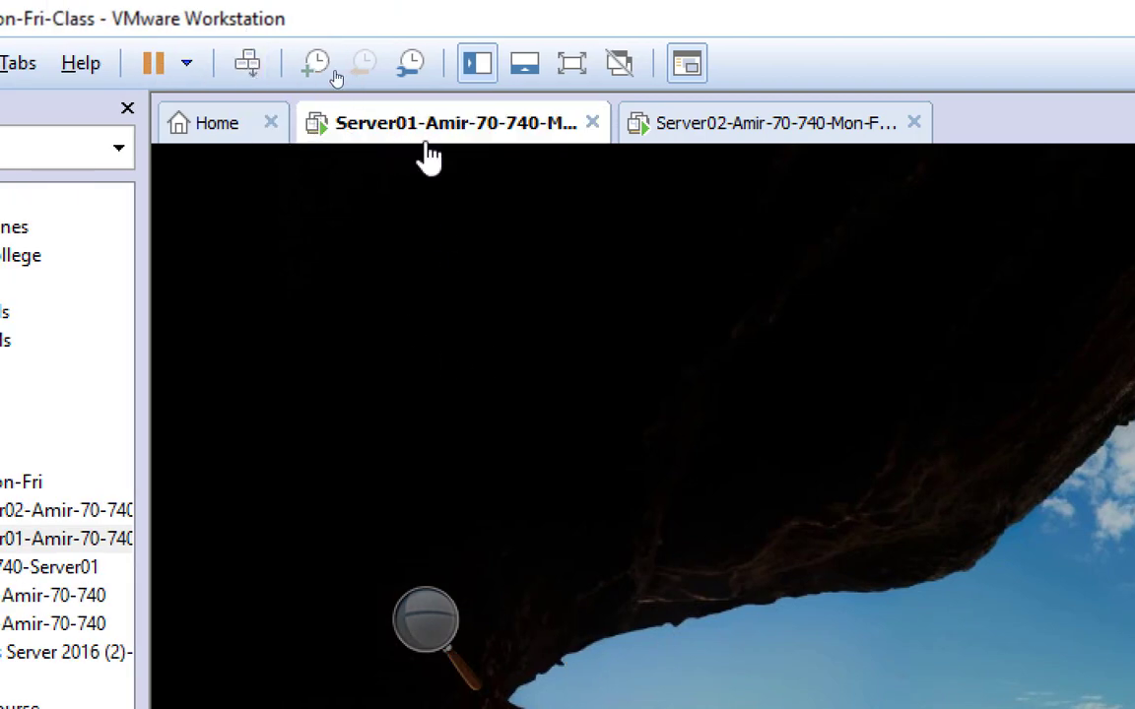
Step: Unlock Server01 and sign in as Administrator with the account password
{"action": "left_click", "coordinate": [248, 63]}
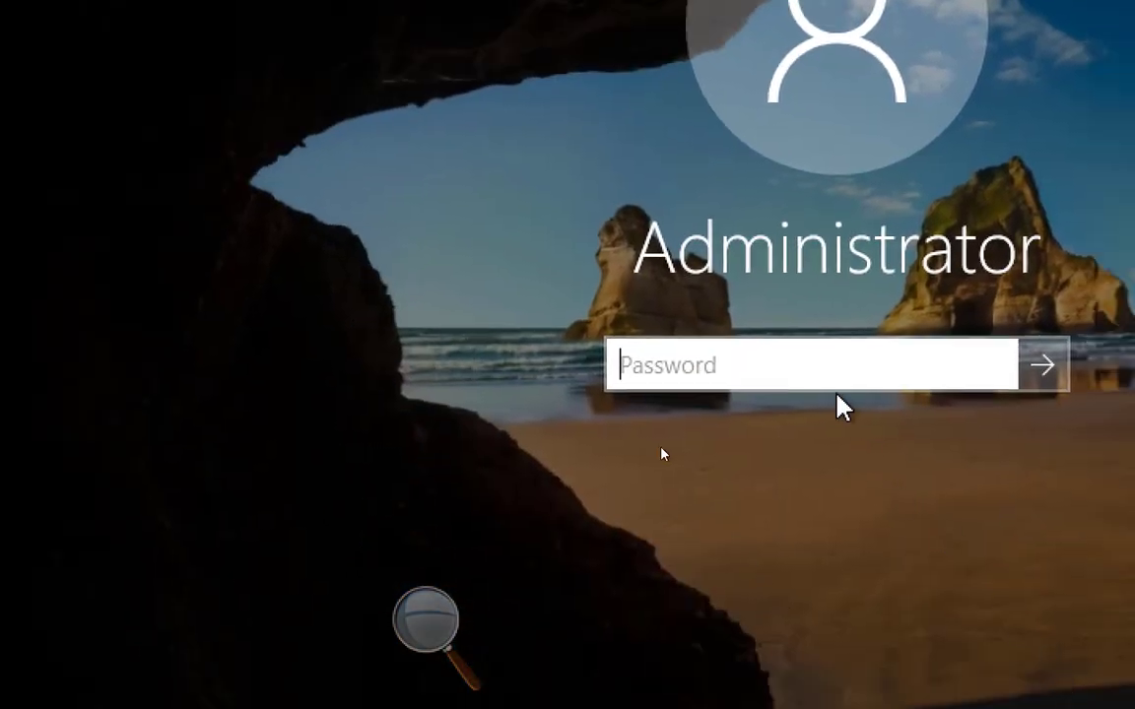
{"action": "type", "text": "•••••••"}
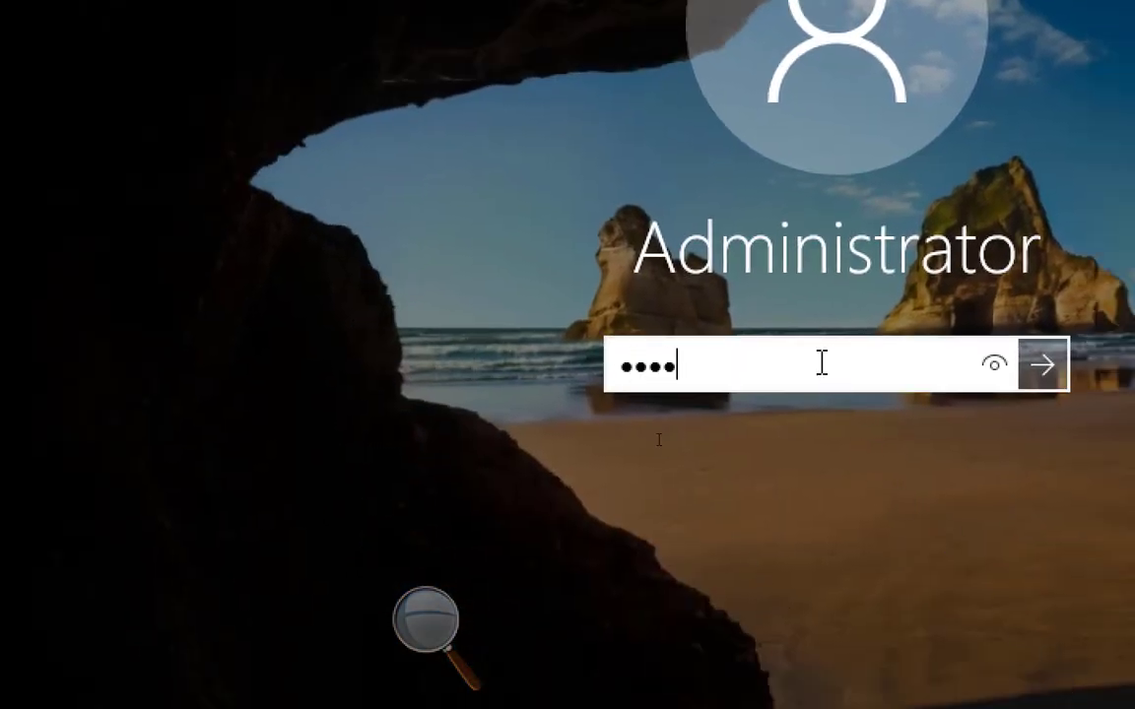
{"action": "key", "text": "Return"}
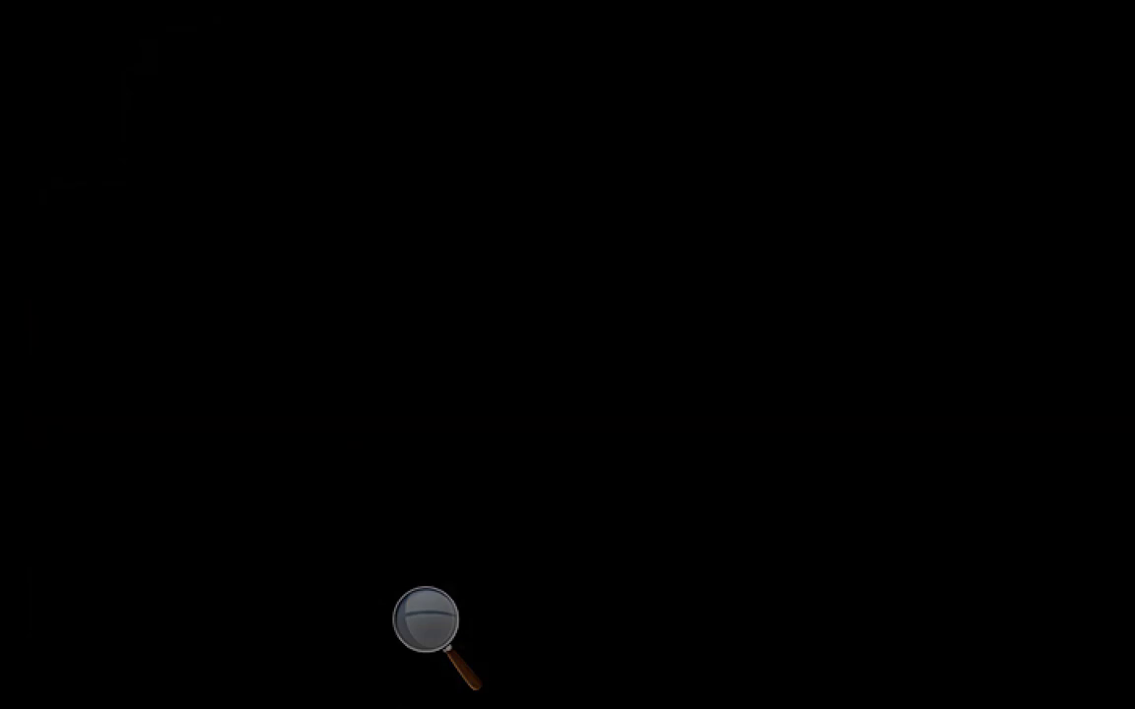
Step: Allow Server01 to be discoverable by other PCs and devices on its network
{"action": "left_click", "coordinate": [433, 616]}
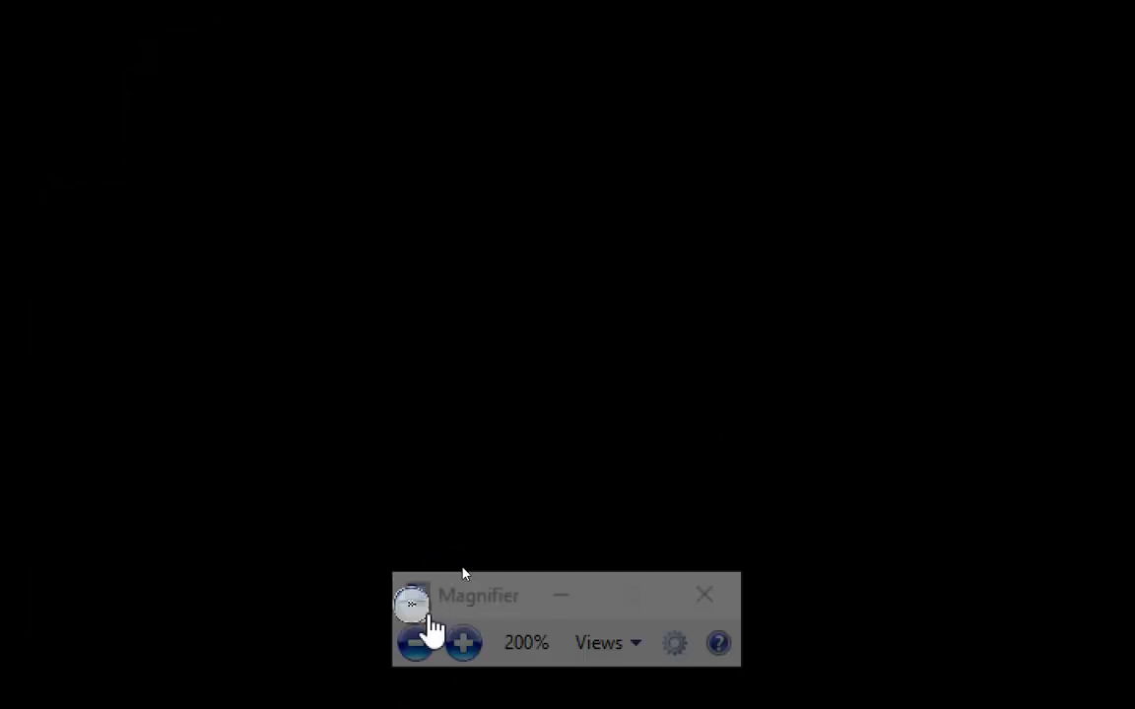
{"action": "left_click", "coordinate": [422, 650]}
{"action": "left_click", "coordinate": [418, 648]}
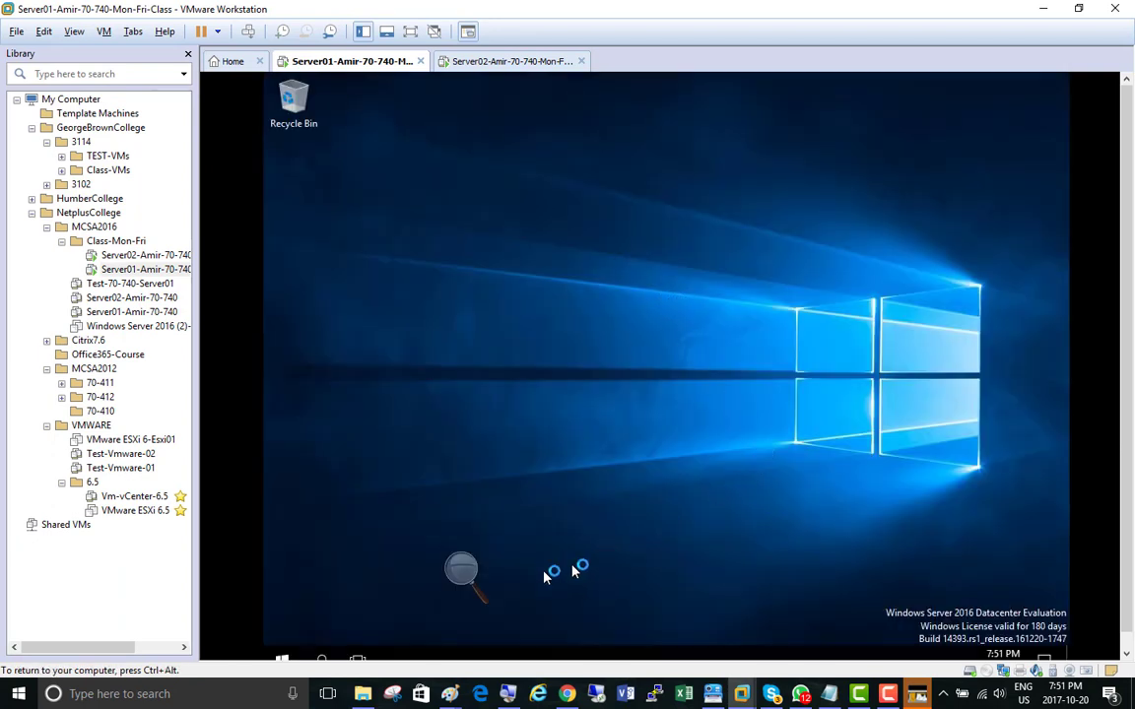
{"action": "left_click", "coordinate": [461, 576]}
{"action": "left_click", "coordinate": [479, 580]}
{"action": "left_click", "coordinate": [478, 580]}
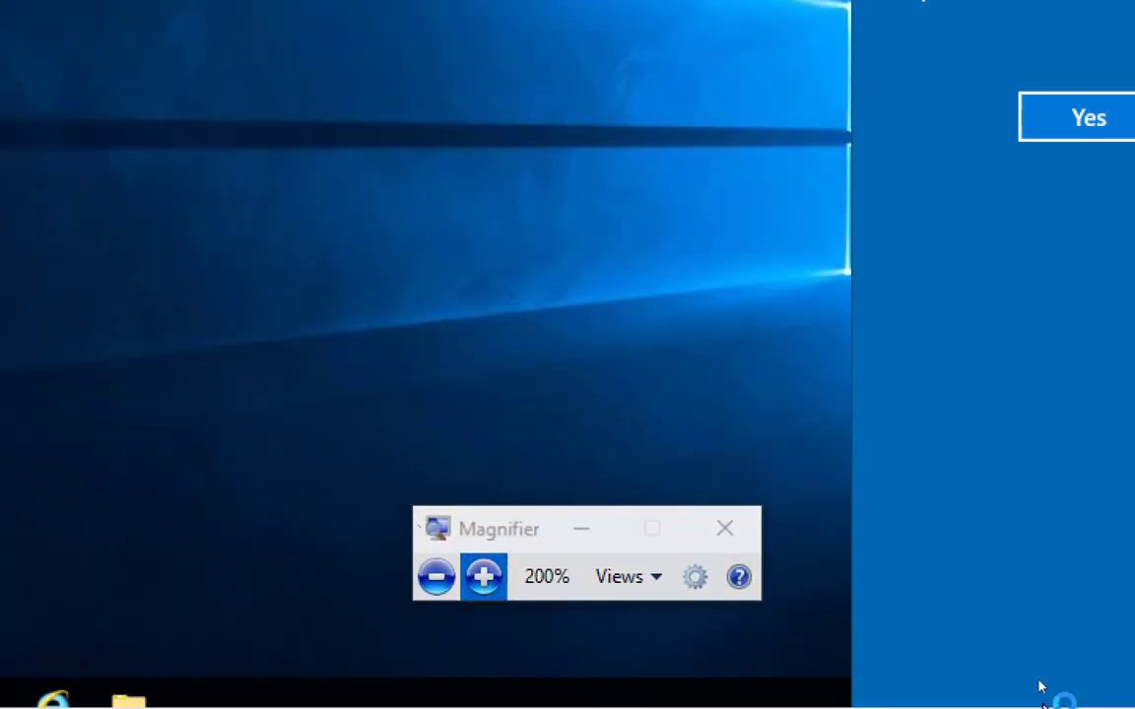
{"action": "left_click", "coordinate": [479, 580]}
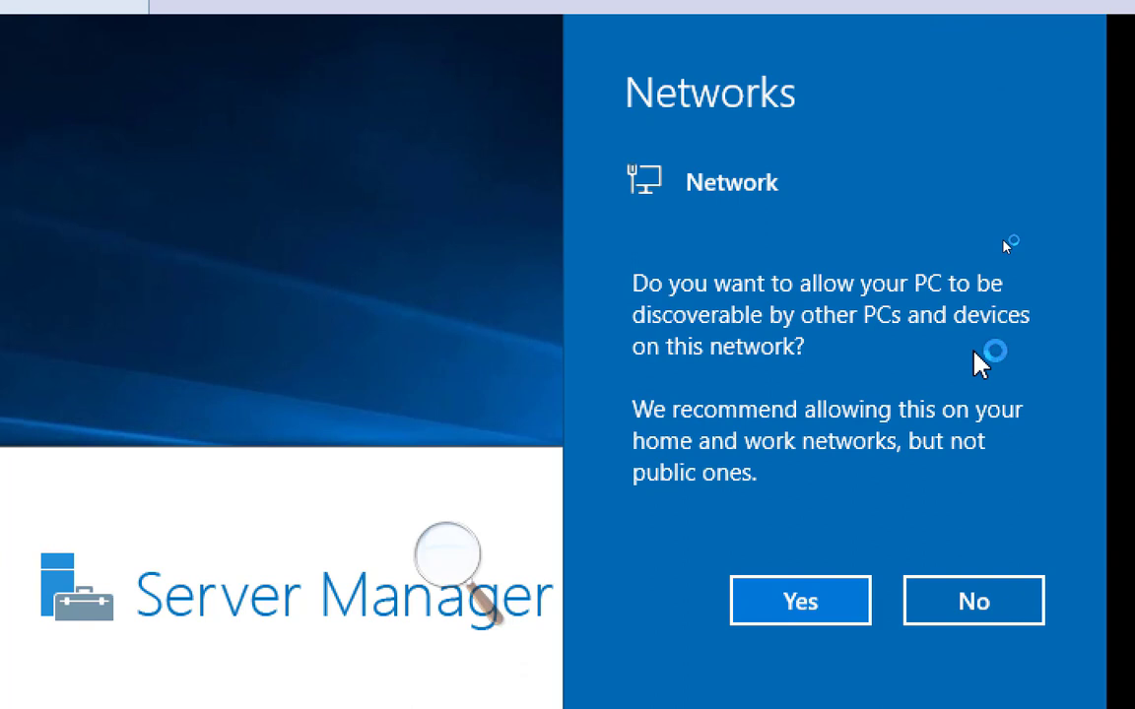
{"action": "left_click", "coordinate": [847, 598]}
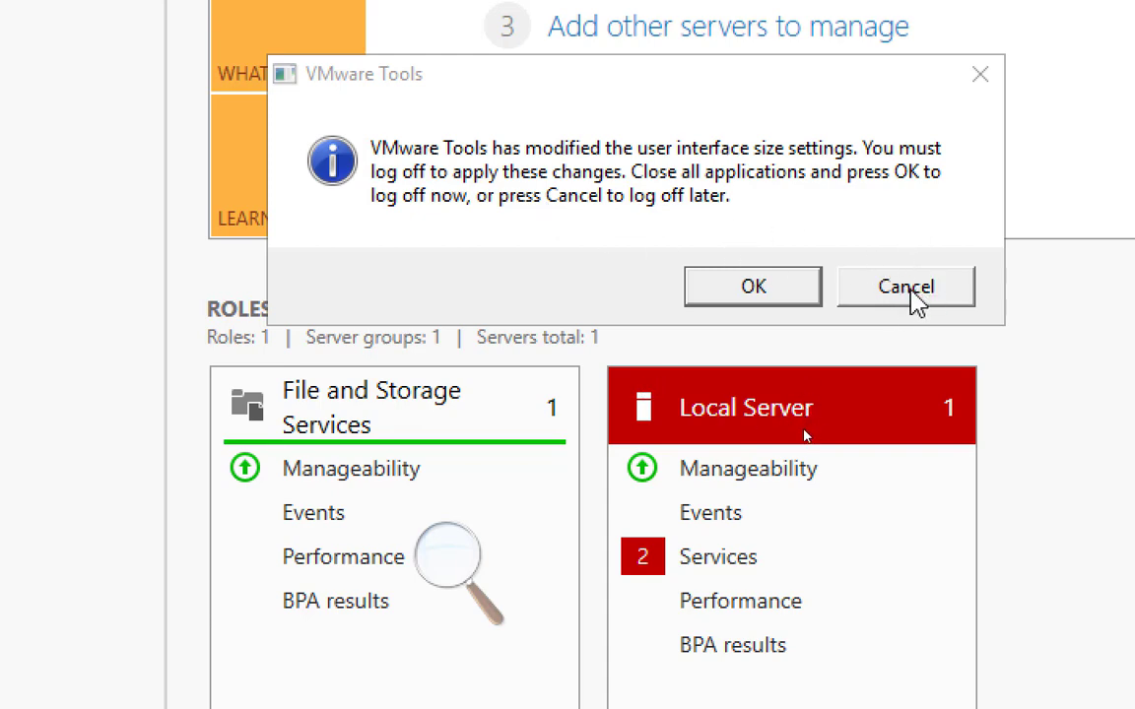
Step: Postpone the log-off requested by VMware Tools and minimize Server Manager on Server01
{"action": "left_click", "coordinate": [907, 288]}
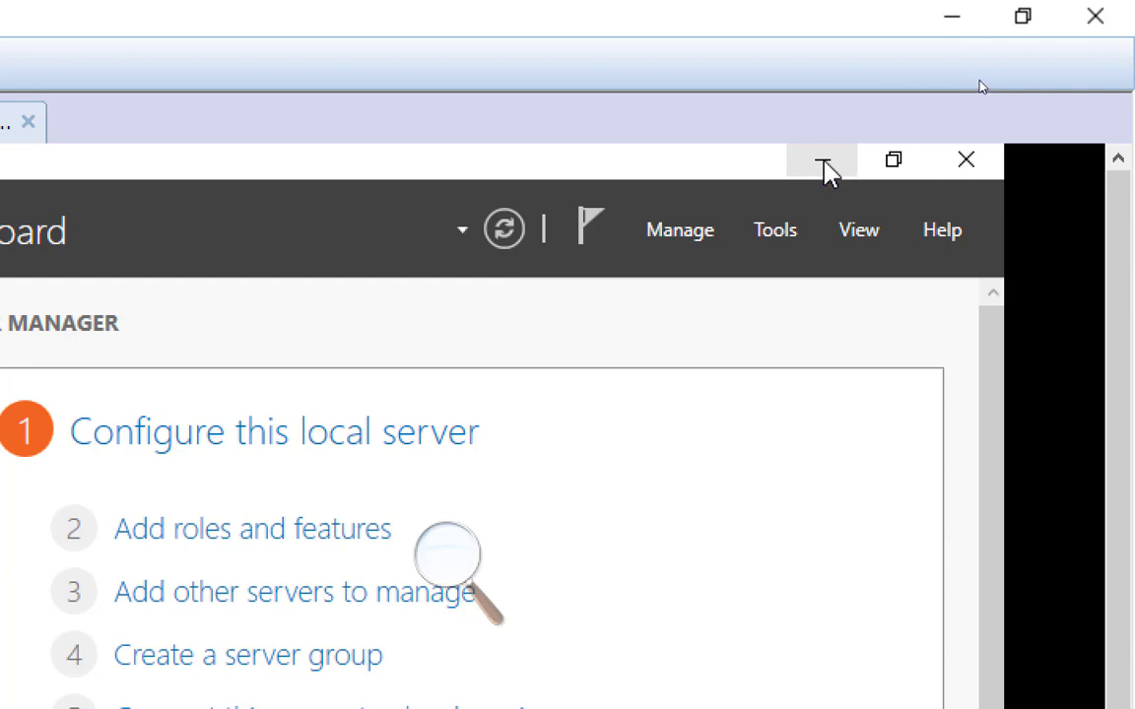
{"action": "left_click", "coordinate": [825, 170]}
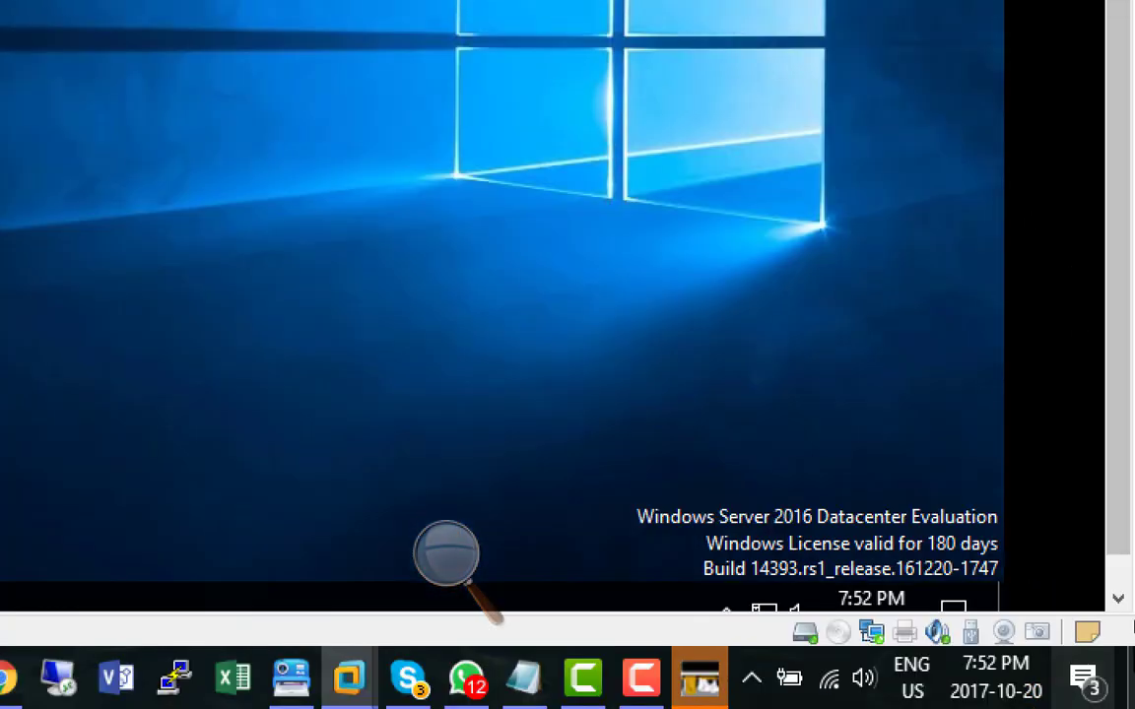
{"action": "scroll", "coordinate": [1116, 266], "scroll_direction": "down", "scroll_amount": 2}
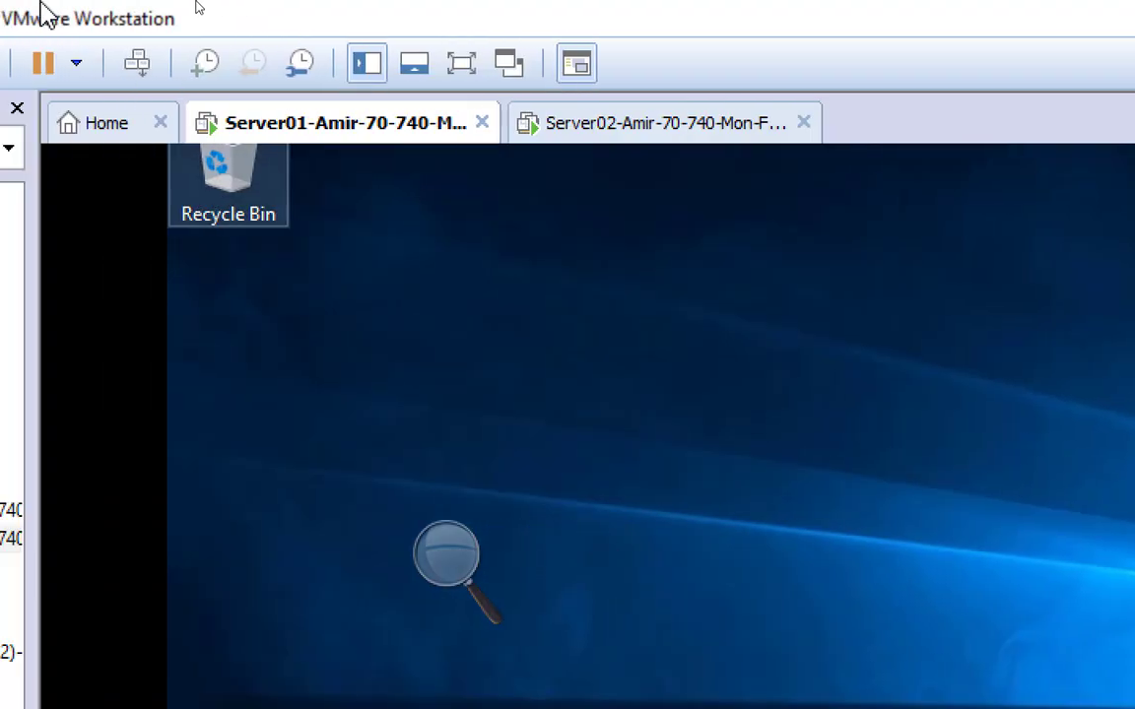
Step: Set Server01's network adapter to the custom virtual network VMnet13 in the virtual machine settings and apply it
{"action": "right_click", "coordinate": [364, 133]}
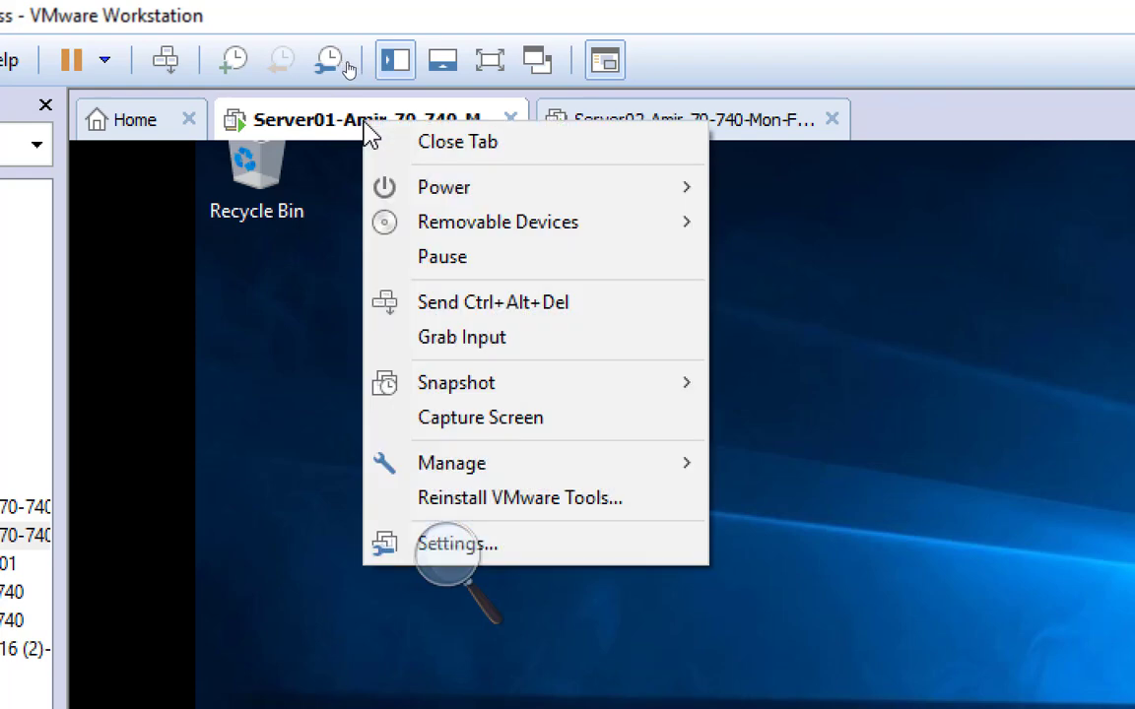
{"action": "left_click", "coordinate": [536, 554]}
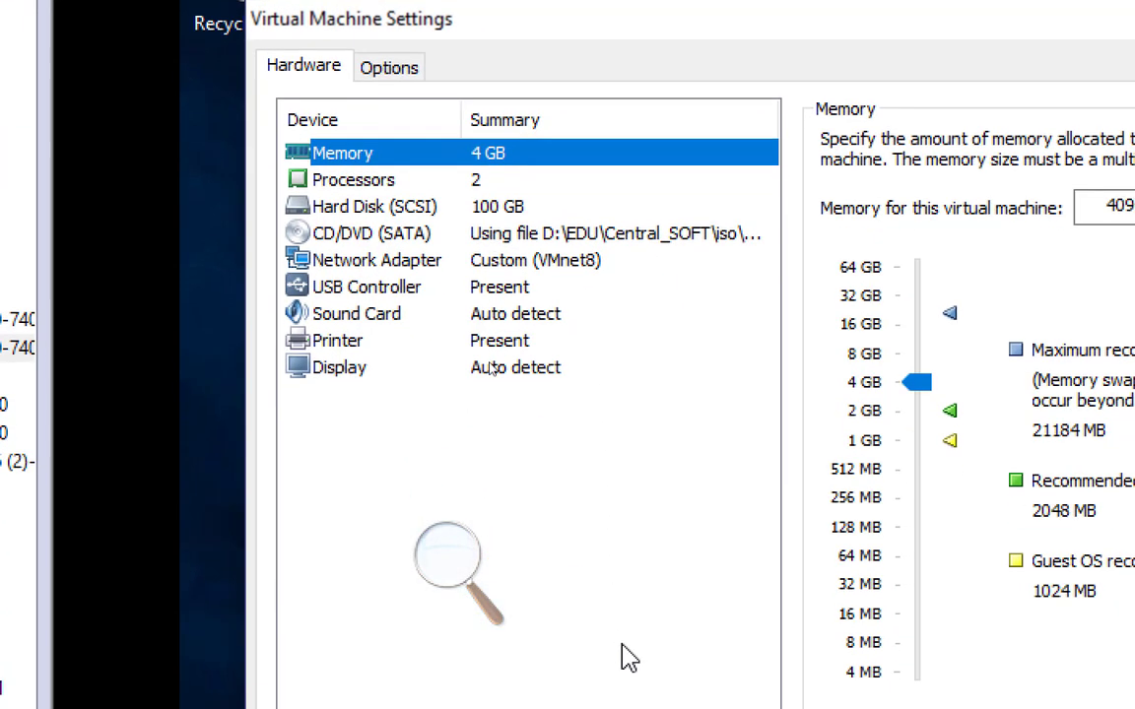
{"action": "left_click", "coordinate": [595, 264]}
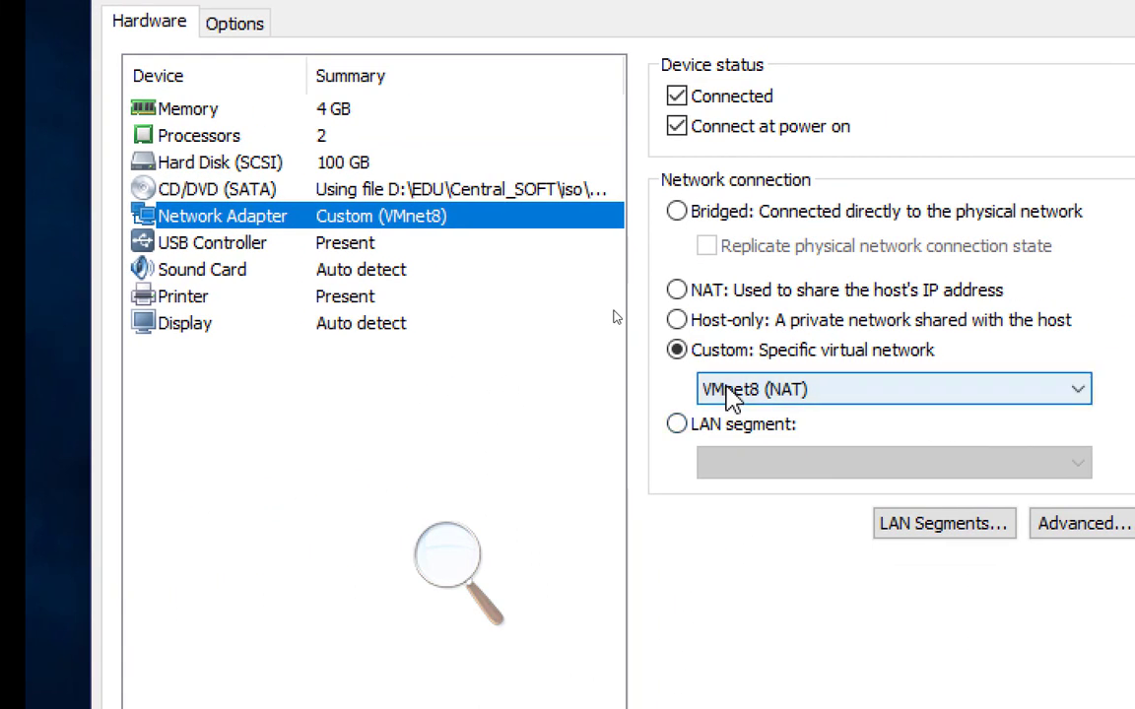
{"action": "left_click", "coordinate": [823, 384]}
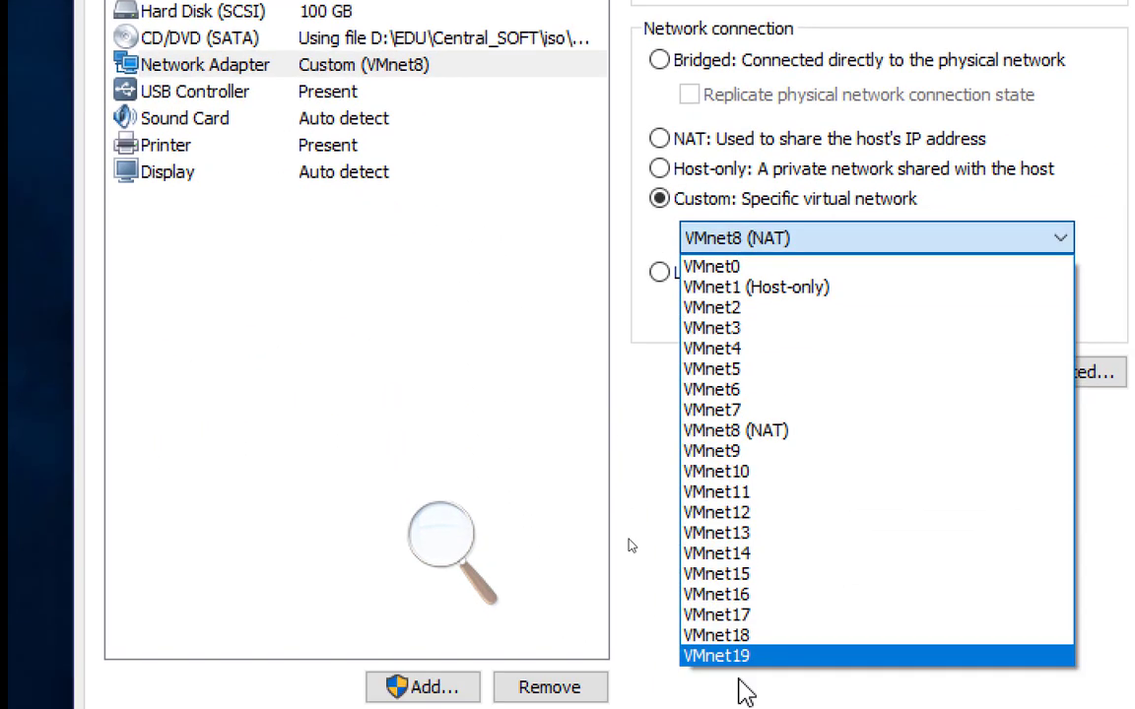
{"action": "left_click", "coordinate": [760, 519]}
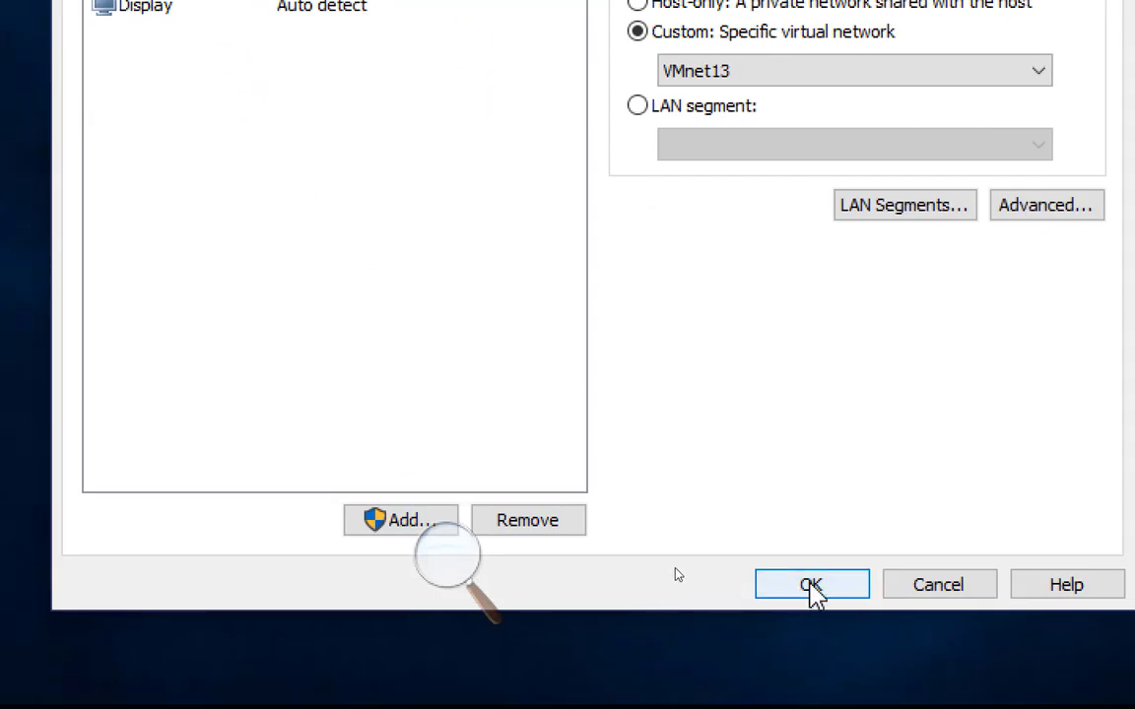
{"action": "left_click", "coordinate": [811, 583]}
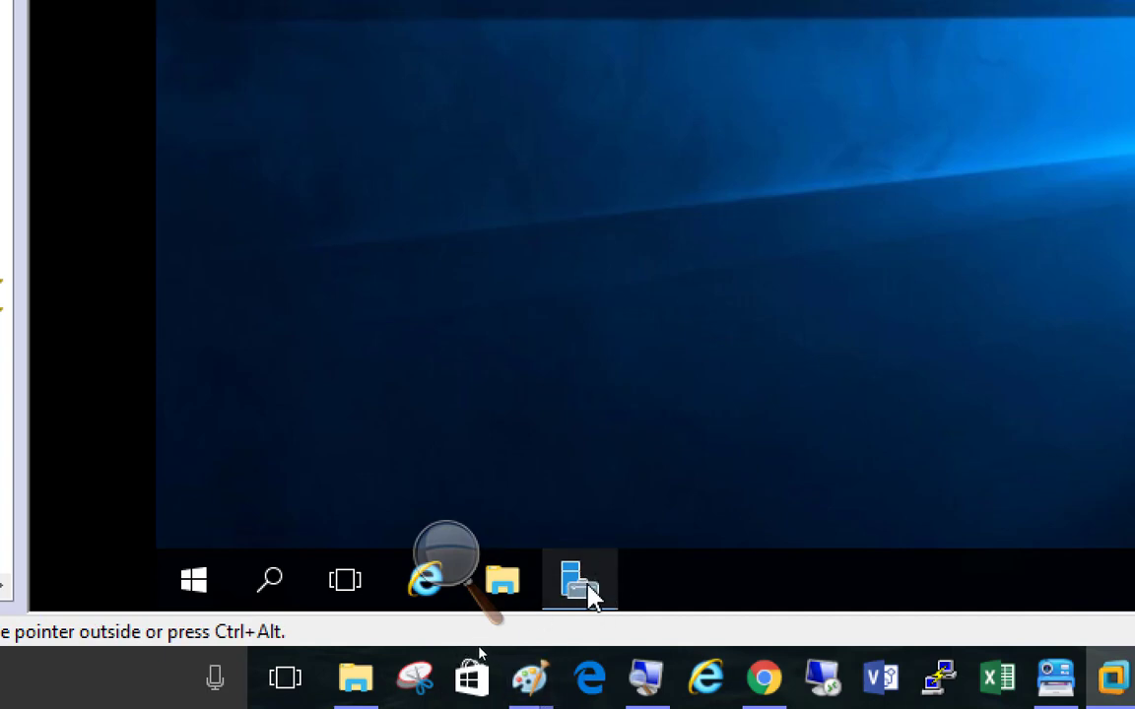
Step: Open the Ethernet0 adapter's properties from Server Manager's local server settings and disable Internet Protocol Version 6 (TCP/IPv6)
{"action": "mouse_move", "coordinate": [585, 593]}
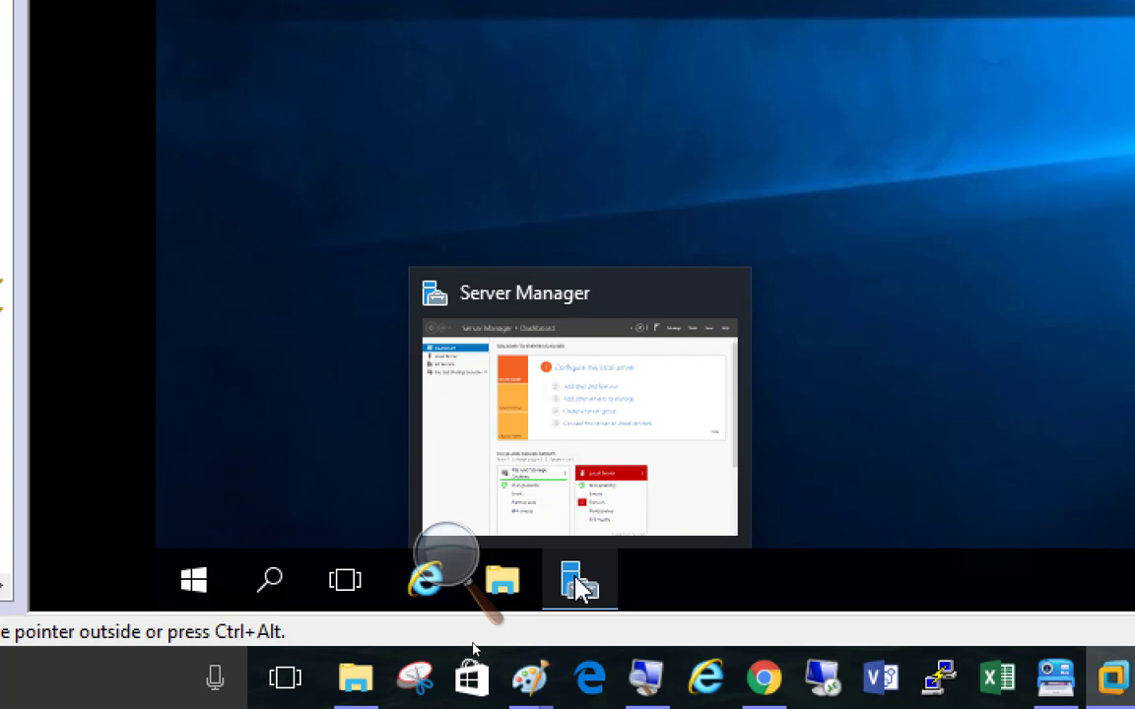
{"action": "left_click", "coordinate": [575, 599]}
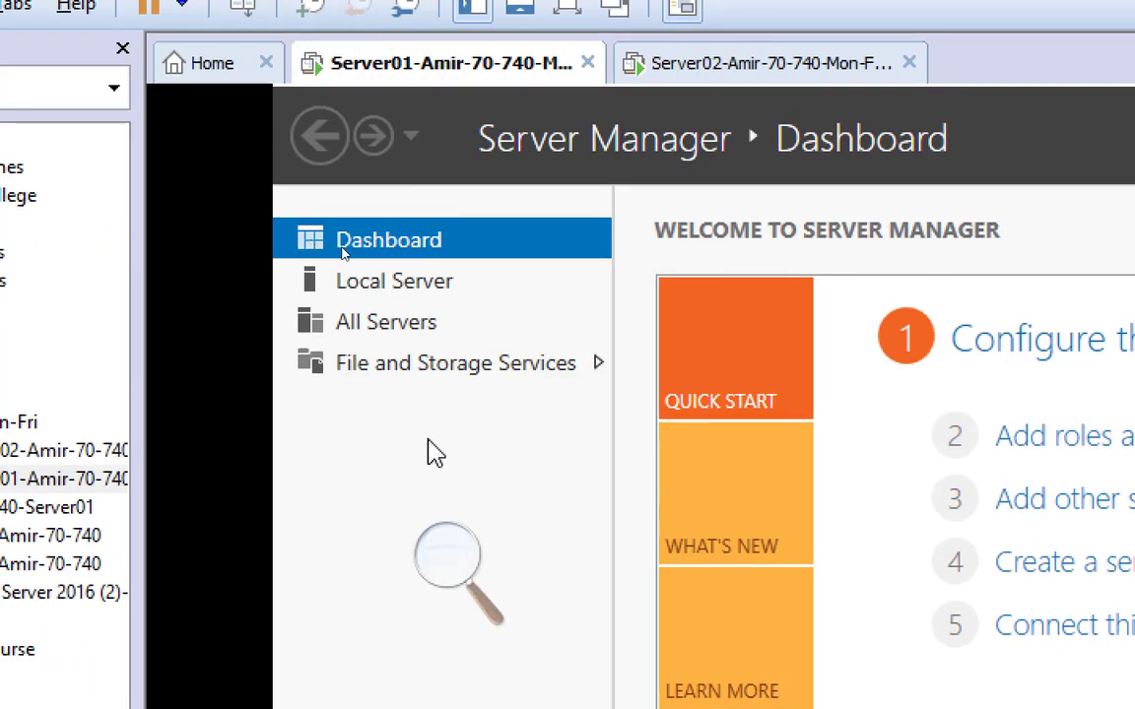
{"action": "left_click", "coordinate": [384, 282]}
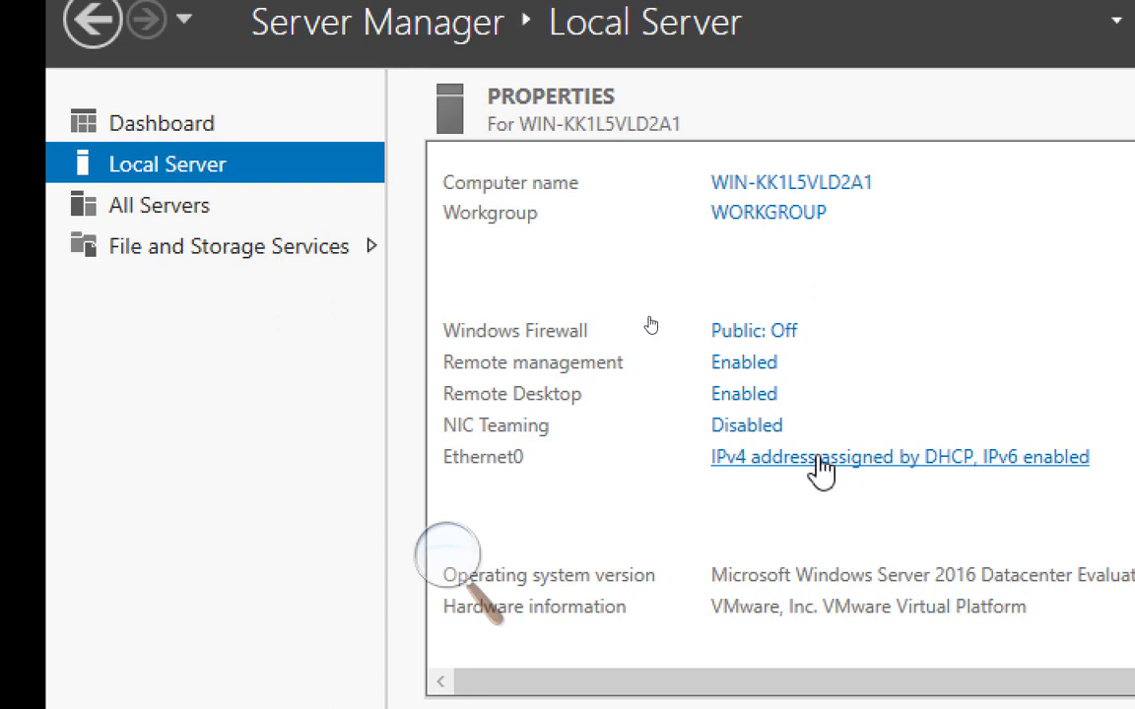
{"action": "left_click", "coordinate": [817, 461]}
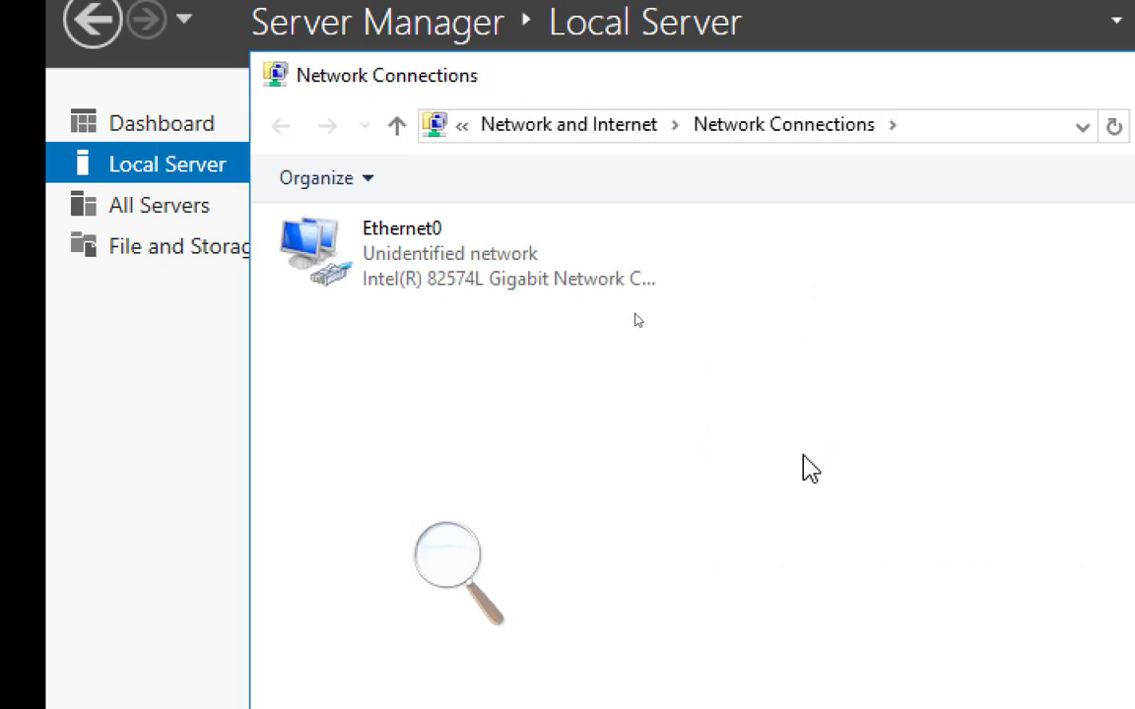
{"action": "double_click", "coordinate": [398, 261]}
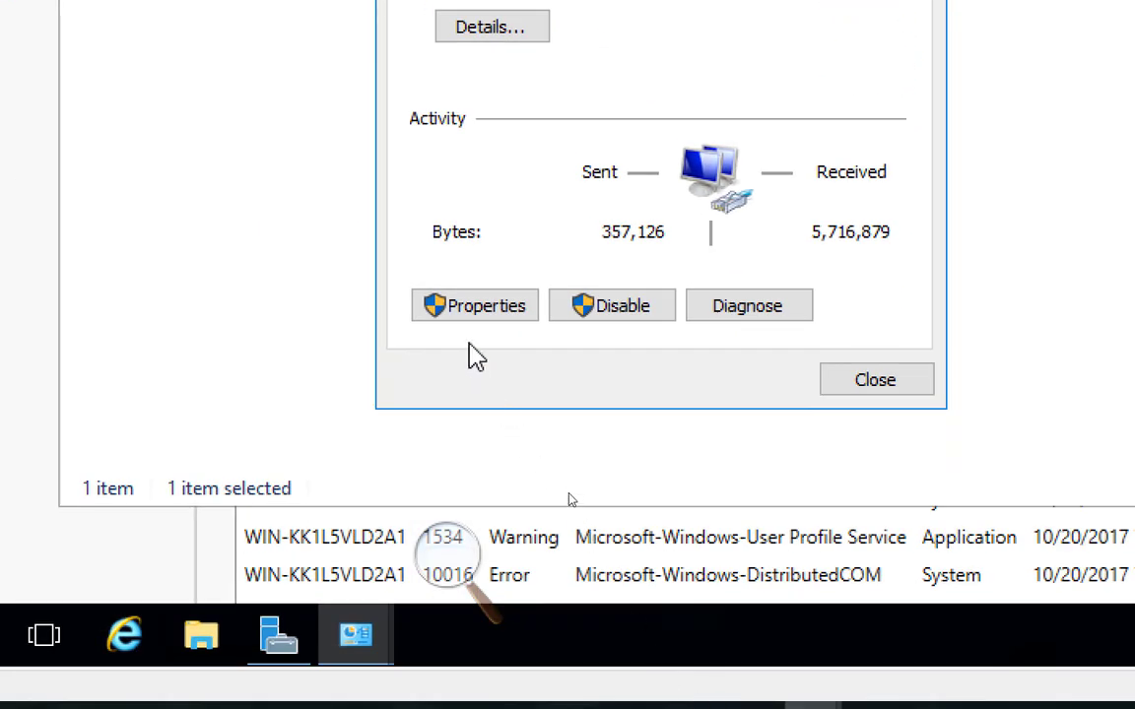
{"action": "left_click", "coordinate": [461, 306]}
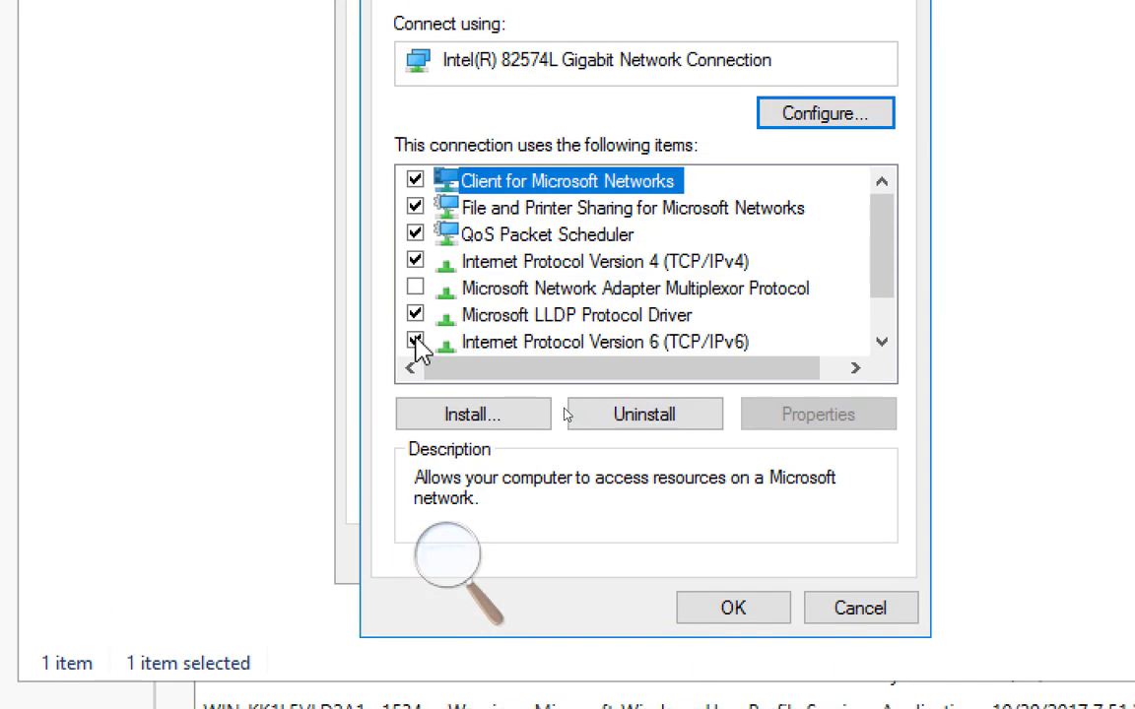
{"action": "left_click", "coordinate": [415, 340]}
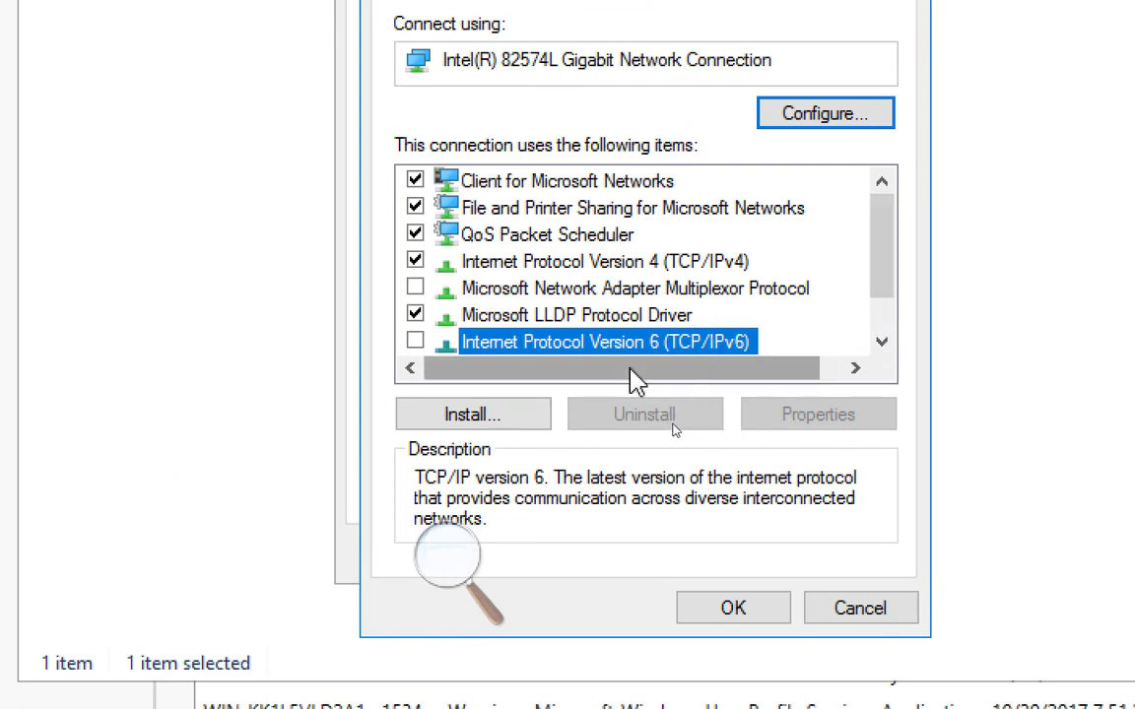
Step: Give Ethernet0 the static IPv4 address 192.168.200.1 with subnet mask 255.255.255.0
{"action": "left_click", "coordinate": [606, 263]}
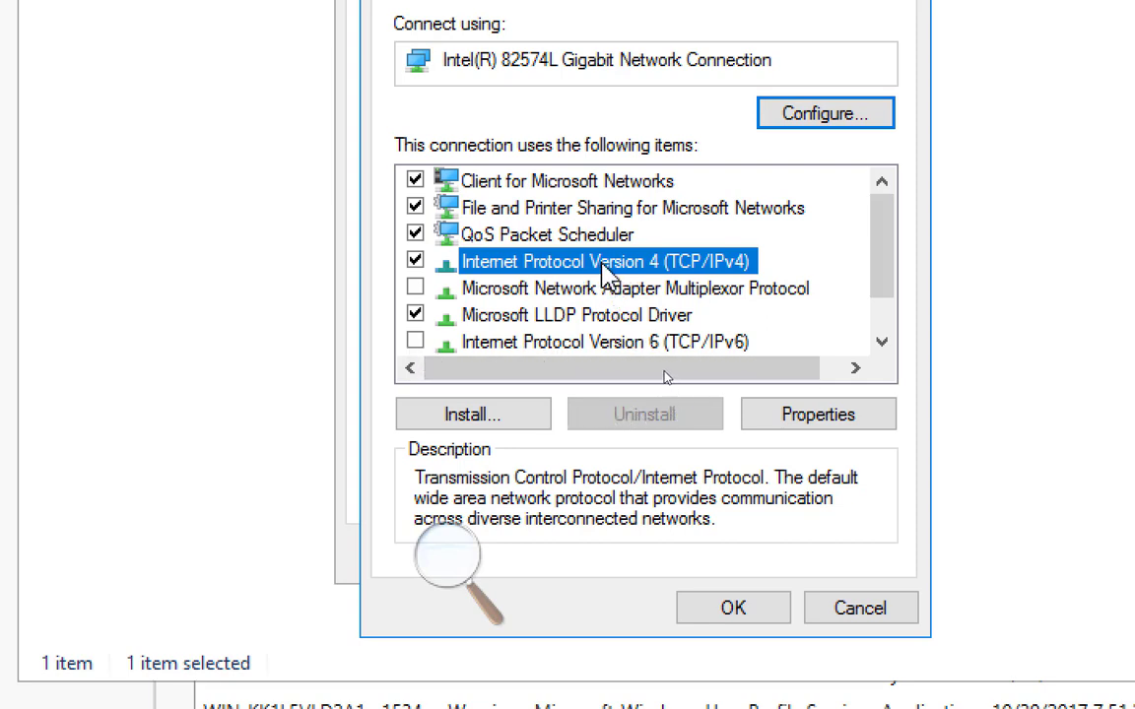
{"action": "double_click", "coordinate": [666, 260]}
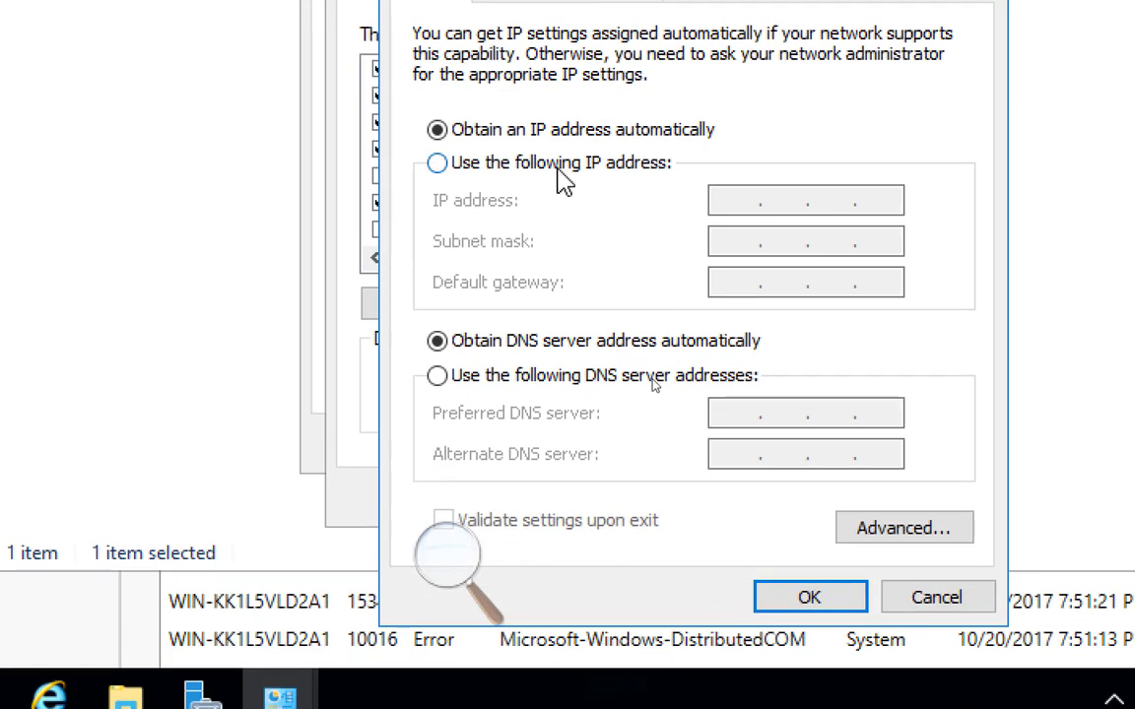
{"action": "left_click", "coordinate": [557, 168]}
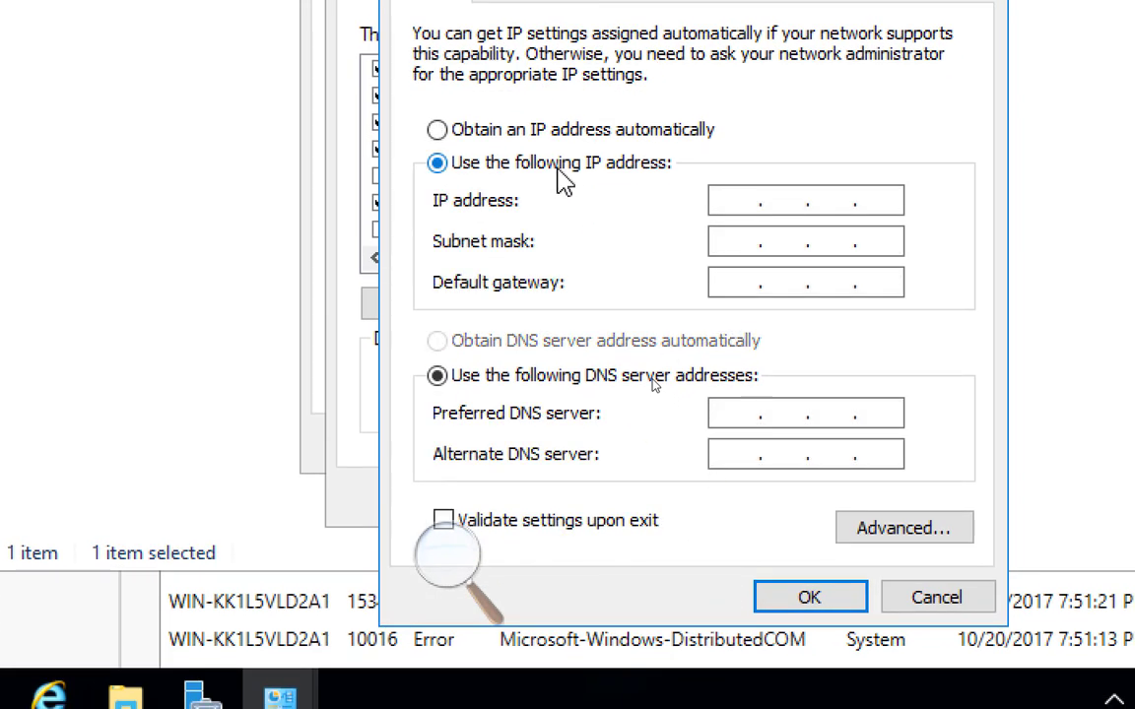
{"action": "left_click", "coordinate": [741, 203]}
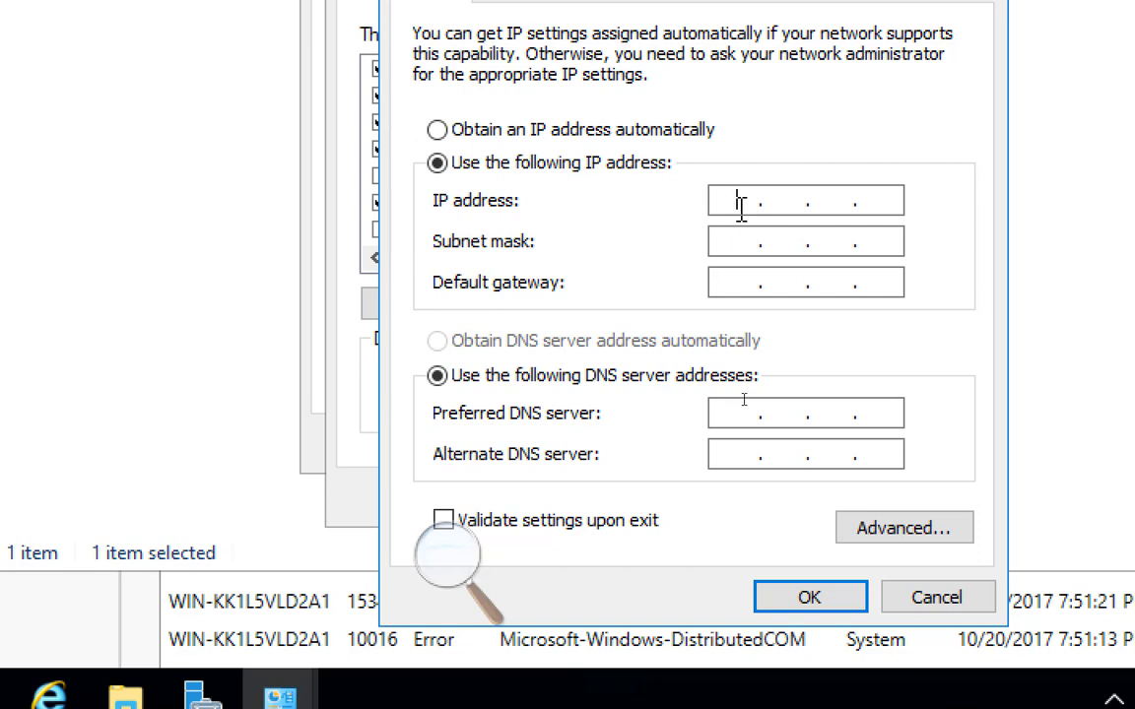
{"action": "type", "text": "192 . 168 . 200 . 1"}
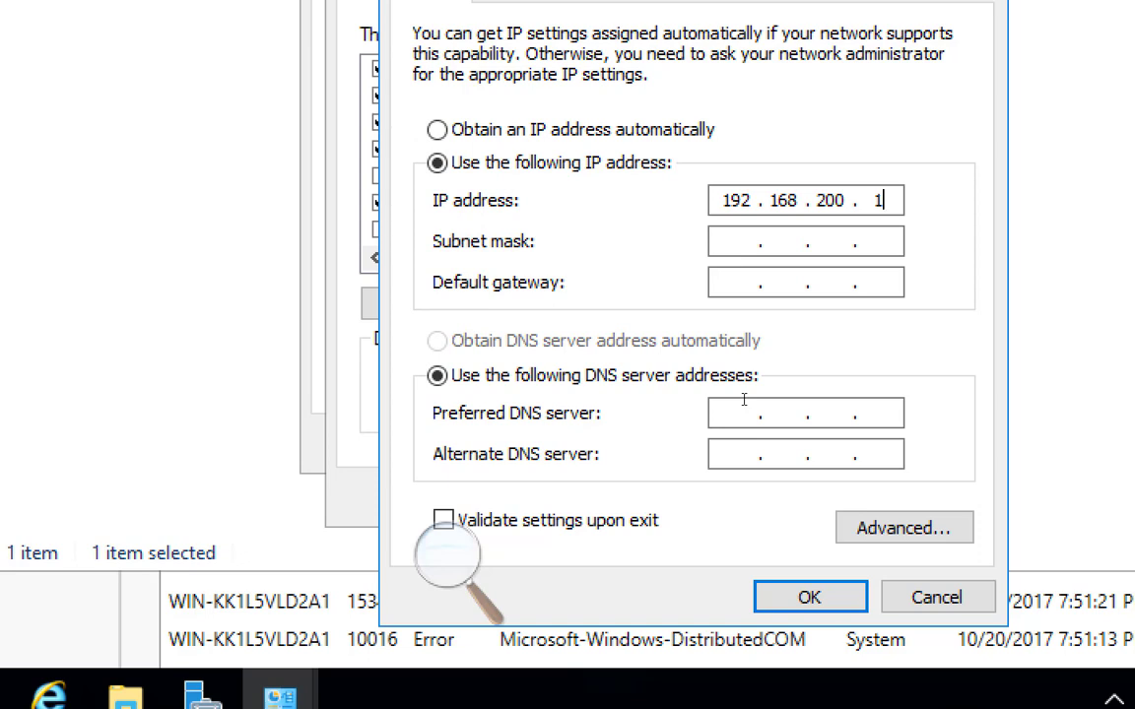
{"action": "key", "text": "Tab"}
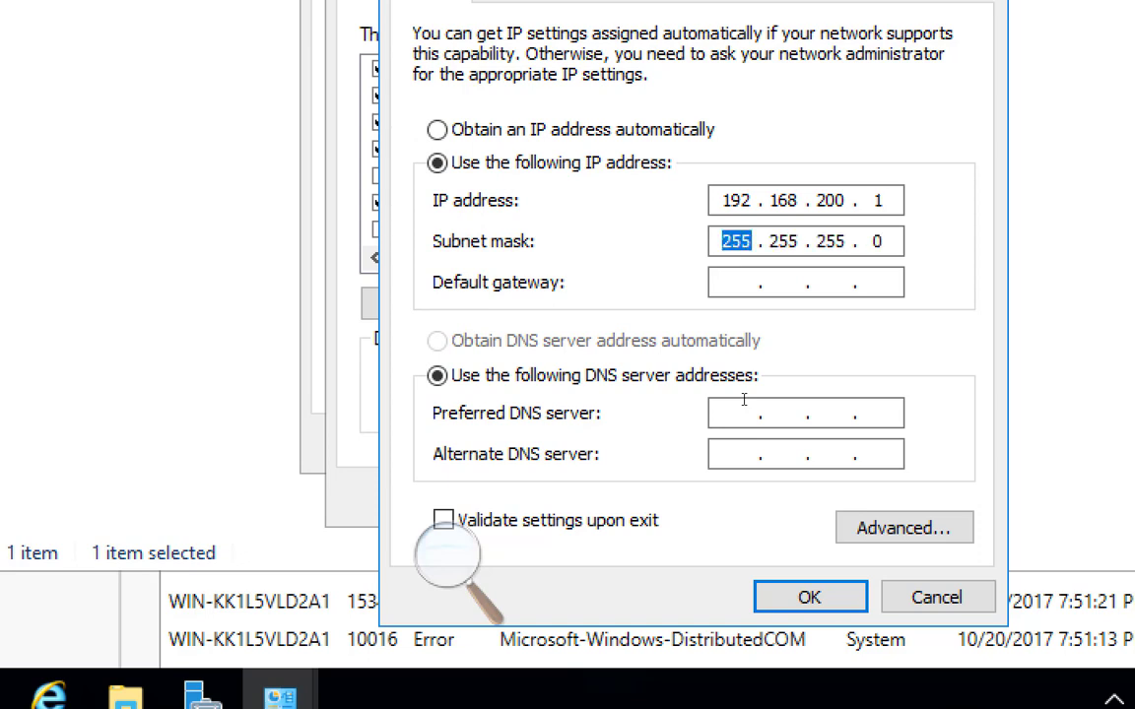
{"action": "key", "text": "Tab"}
Step: Set the default gateway to 192.168.200.50 and the preferred DNS server to 192.168.200.1 for Ethernet0
{"action": "type", "text": "192 . 168 . "}
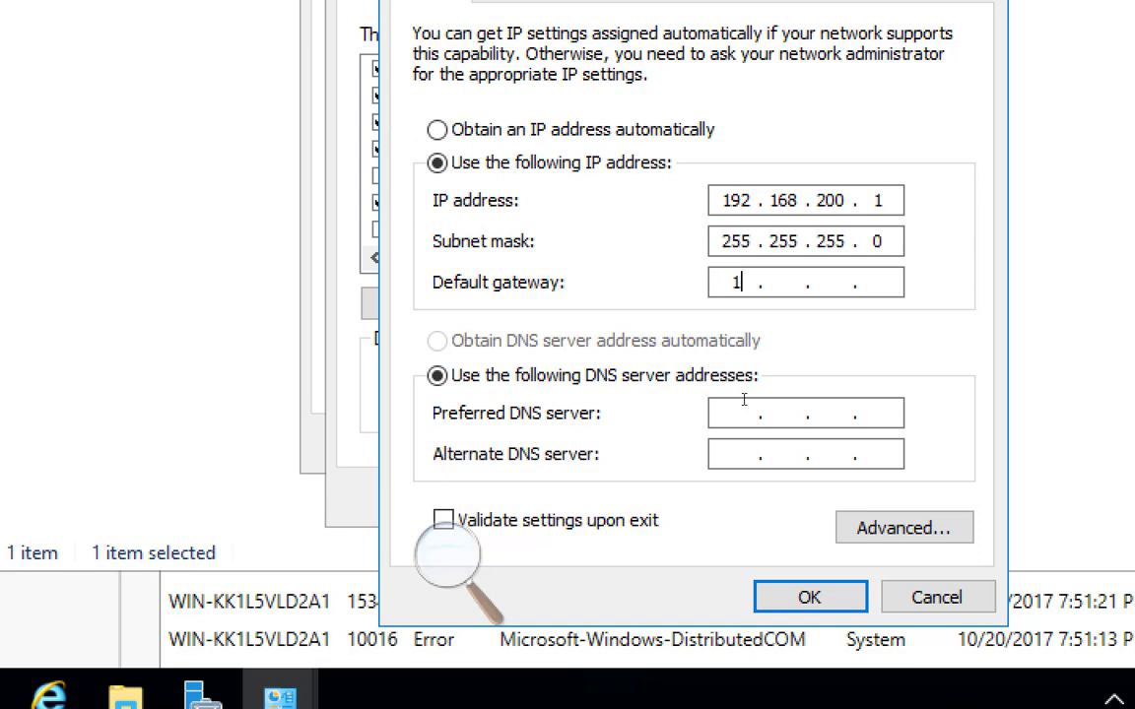
{"action": "type", "text": "200 . 50"}
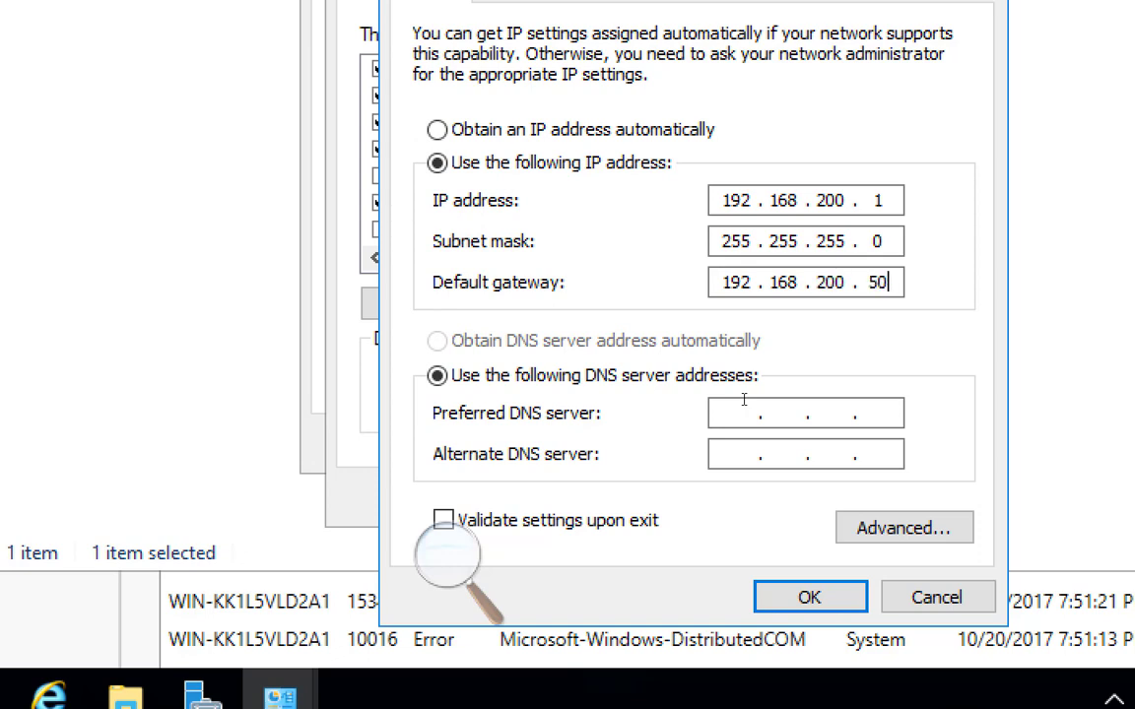
{"action": "key", "text": "Tab"}
{"action": "key", "text": "Tab"}
{"action": "type", "text": "192.168.200."}
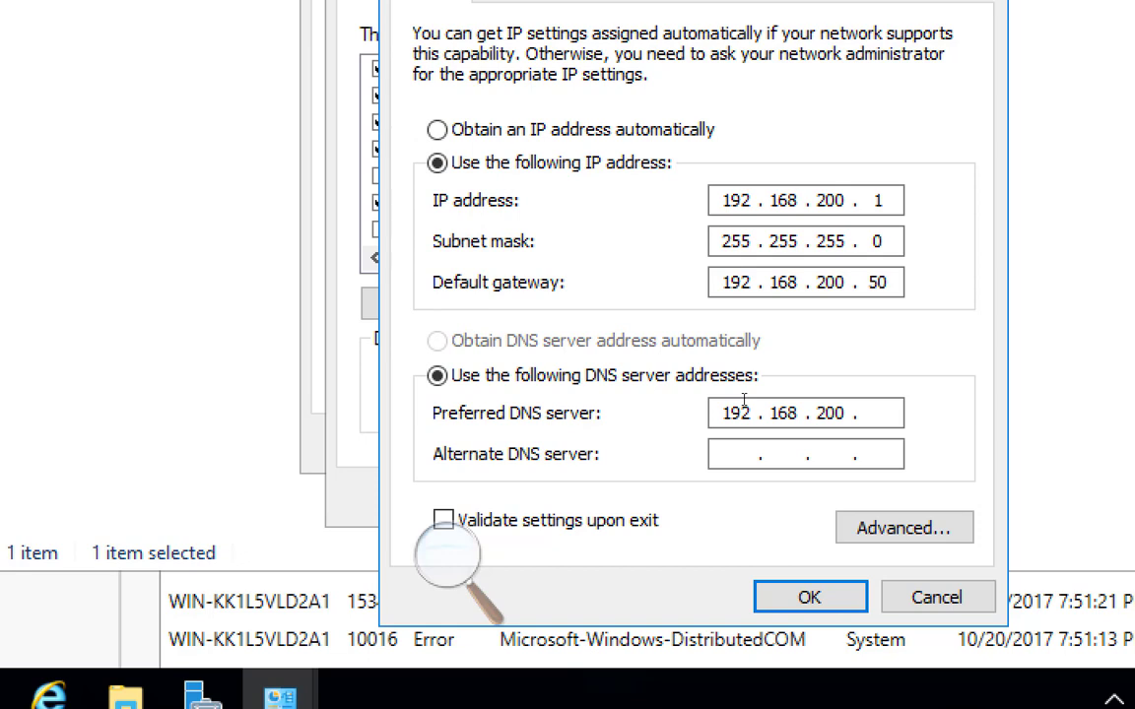
{"action": "type", "text": "1"}
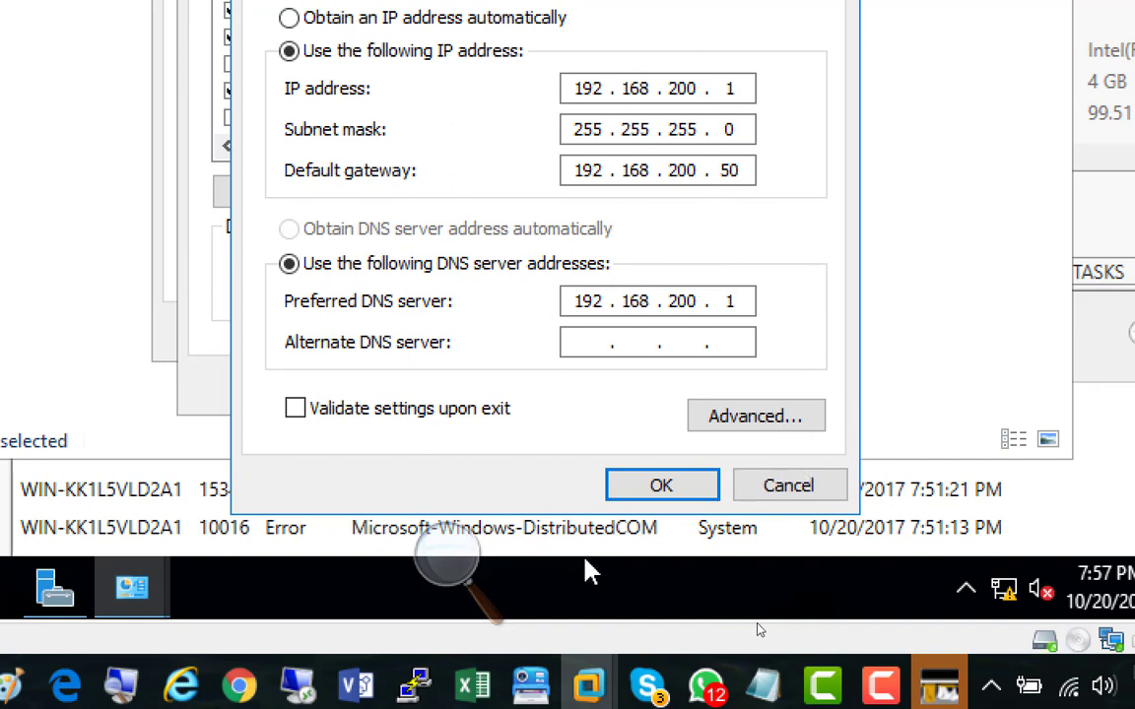
Step: Save the Ethernet0 settings, close the network connection windows and refresh the local server properties
{"action": "left_click", "coordinate": [657, 487]}
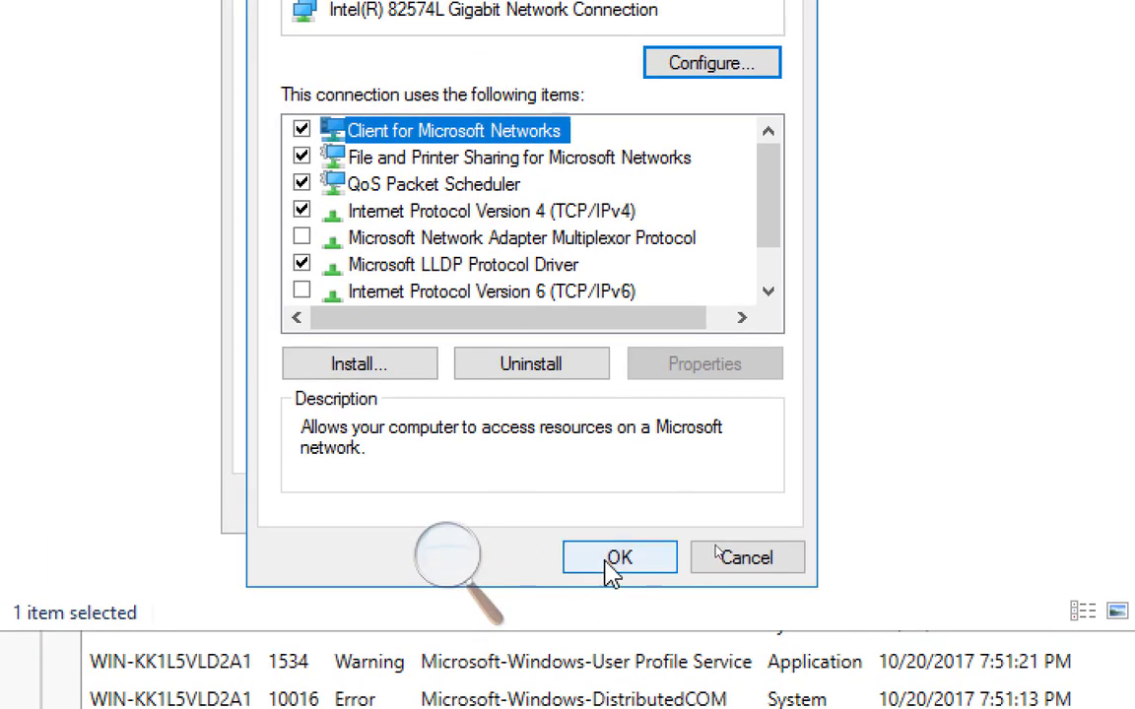
{"action": "left_click", "coordinate": [609, 558]}
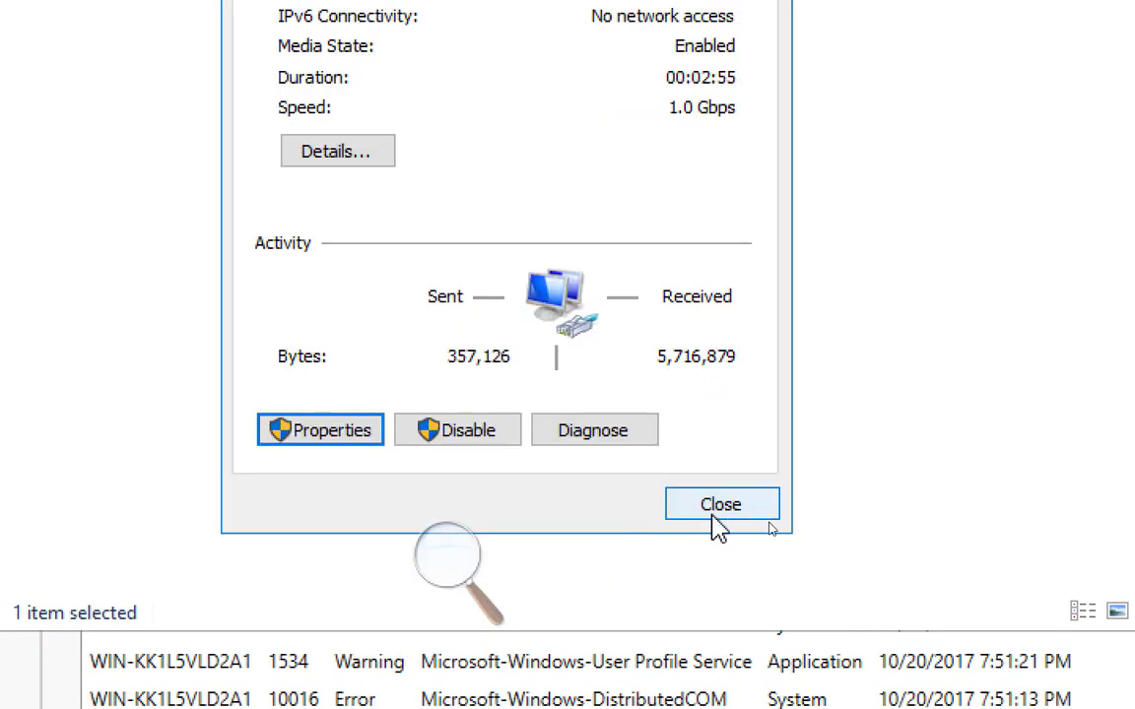
{"action": "left_click", "coordinate": [722, 507]}
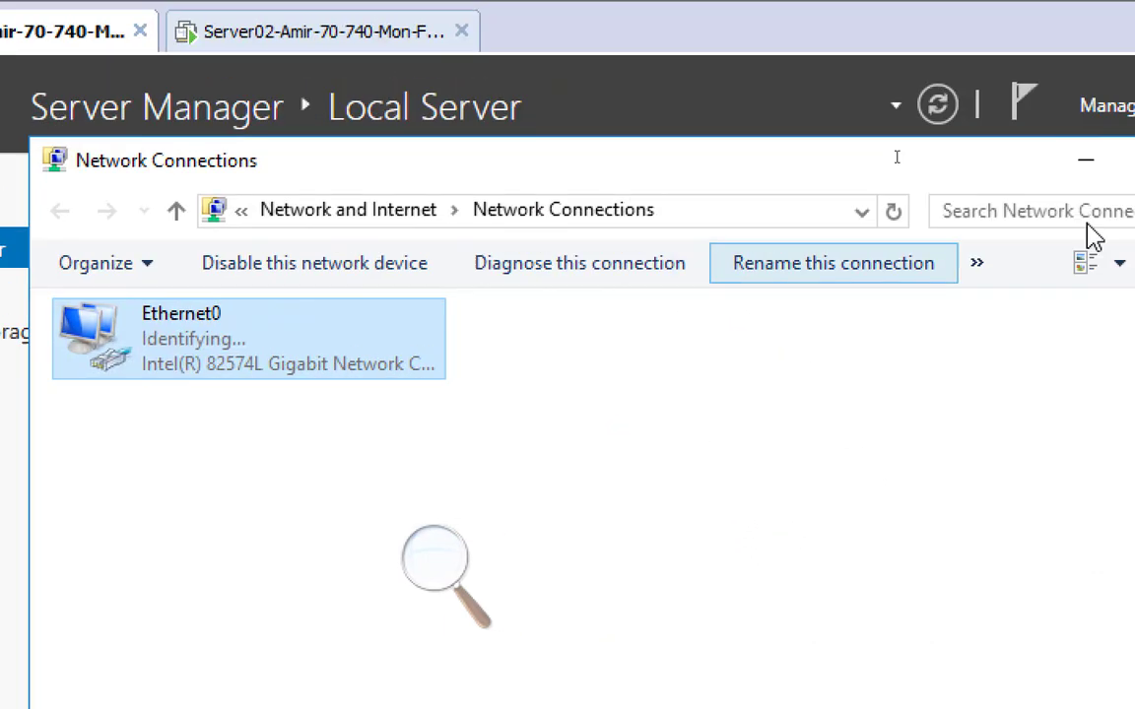
{"action": "left_click", "coordinate": [977, 182]}
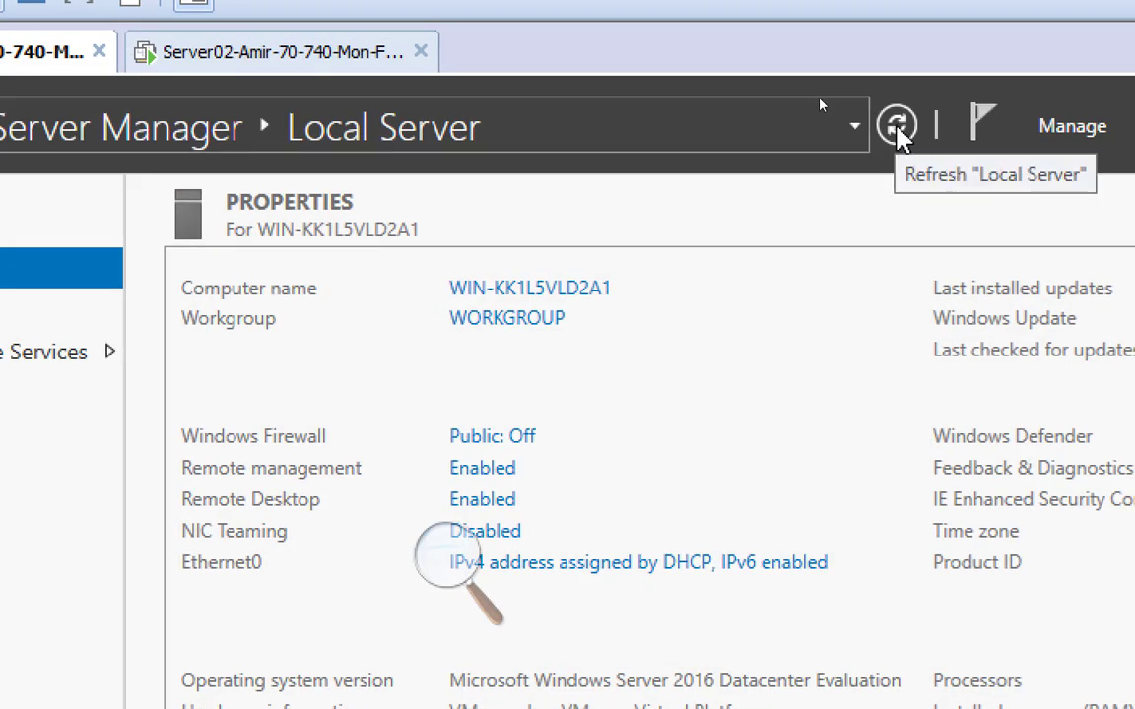
{"action": "left_click", "coordinate": [896, 128]}
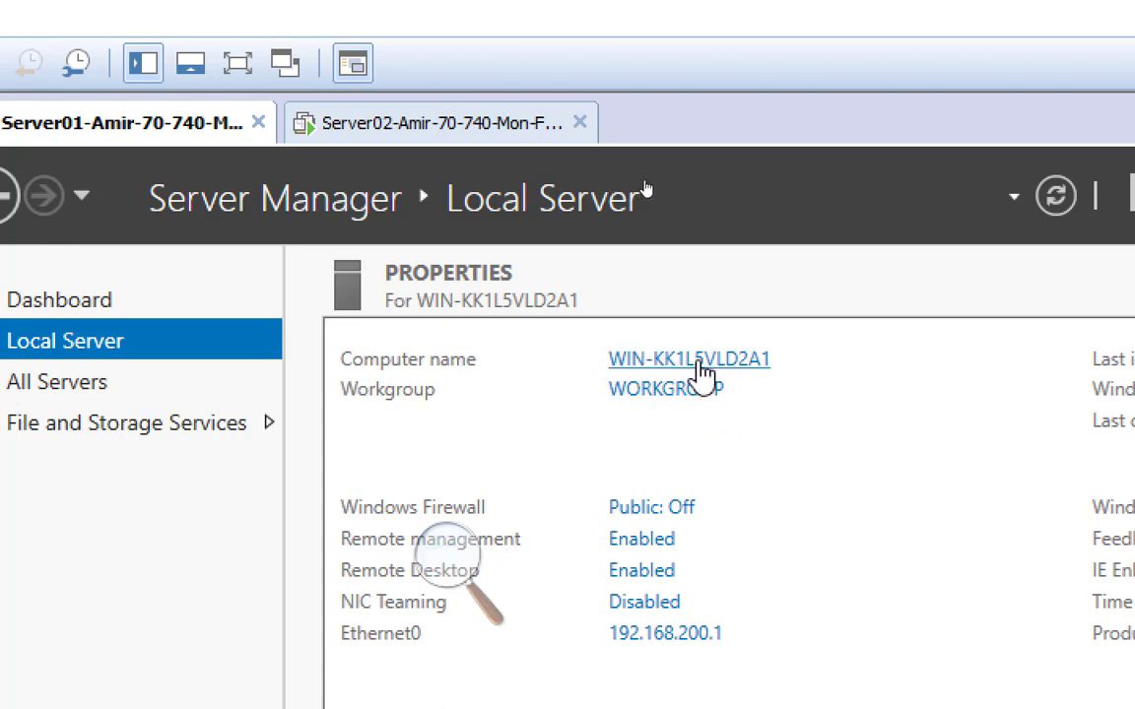
Step: Rename the computer to Server01, keep it in the workgroup and restart it immediately
{"action": "left_click", "coordinate": [719, 360]}
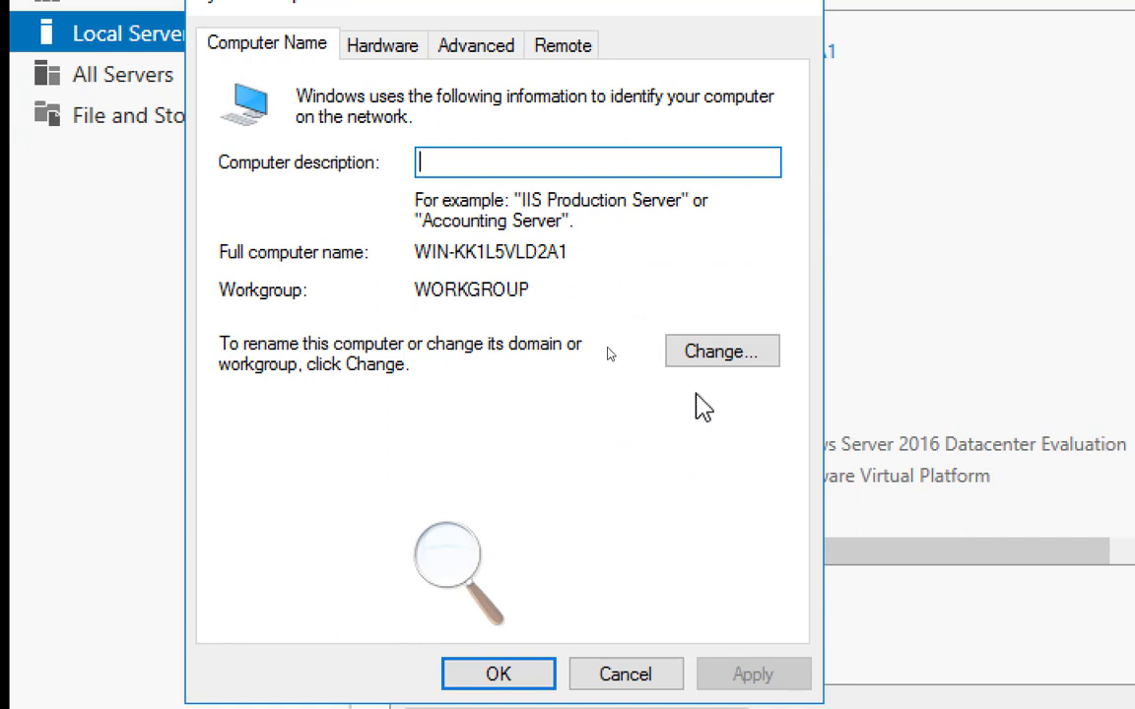
{"action": "left_click", "coordinate": [715, 354]}
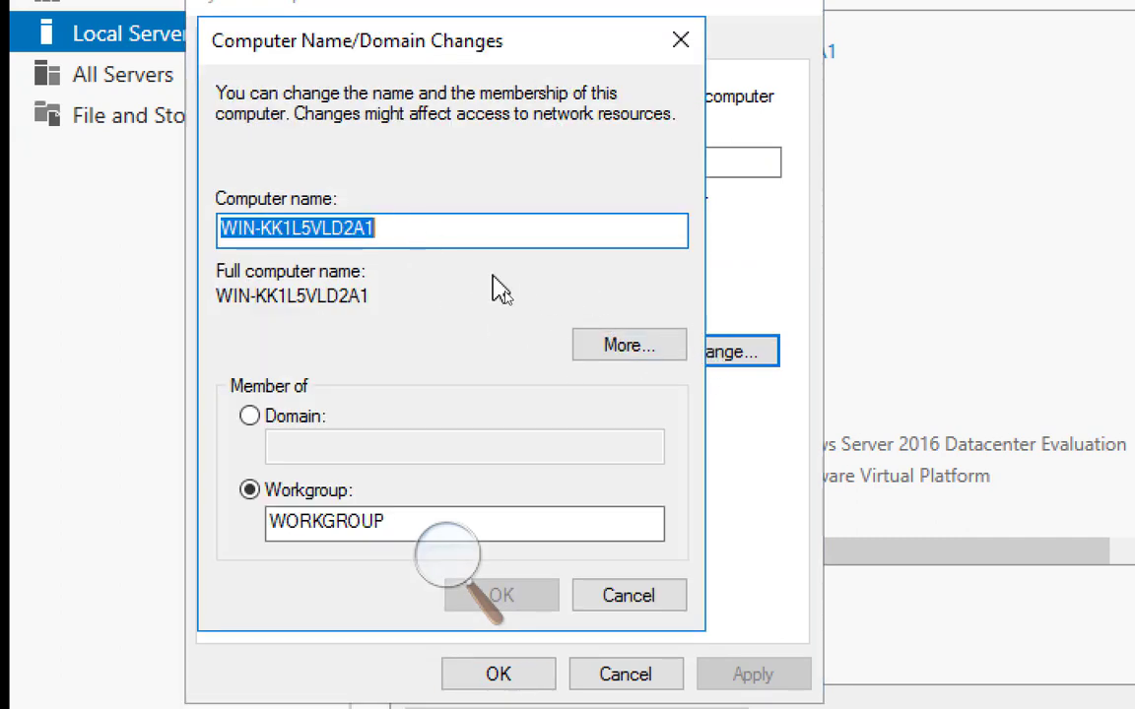
{"action": "type", "text": "Server01"}
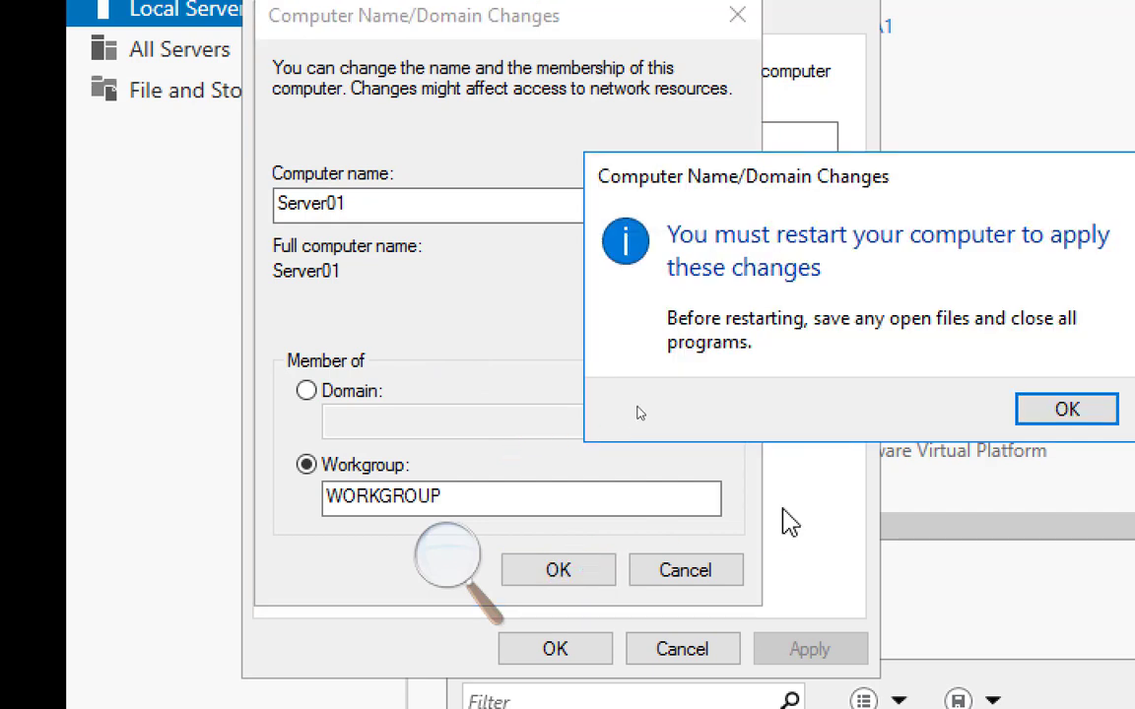
{"action": "left_click", "coordinate": [1048, 408]}
{"action": "left_click", "coordinate": [551, 648]}
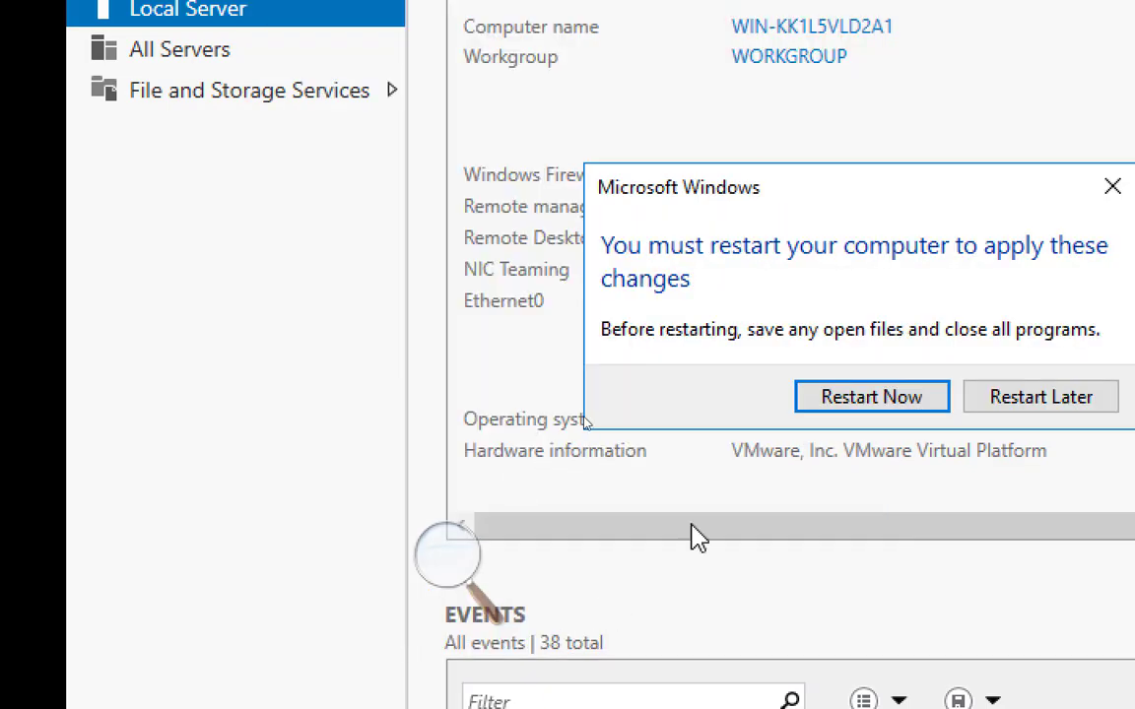
{"action": "left_click", "coordinate": [865, 399]}
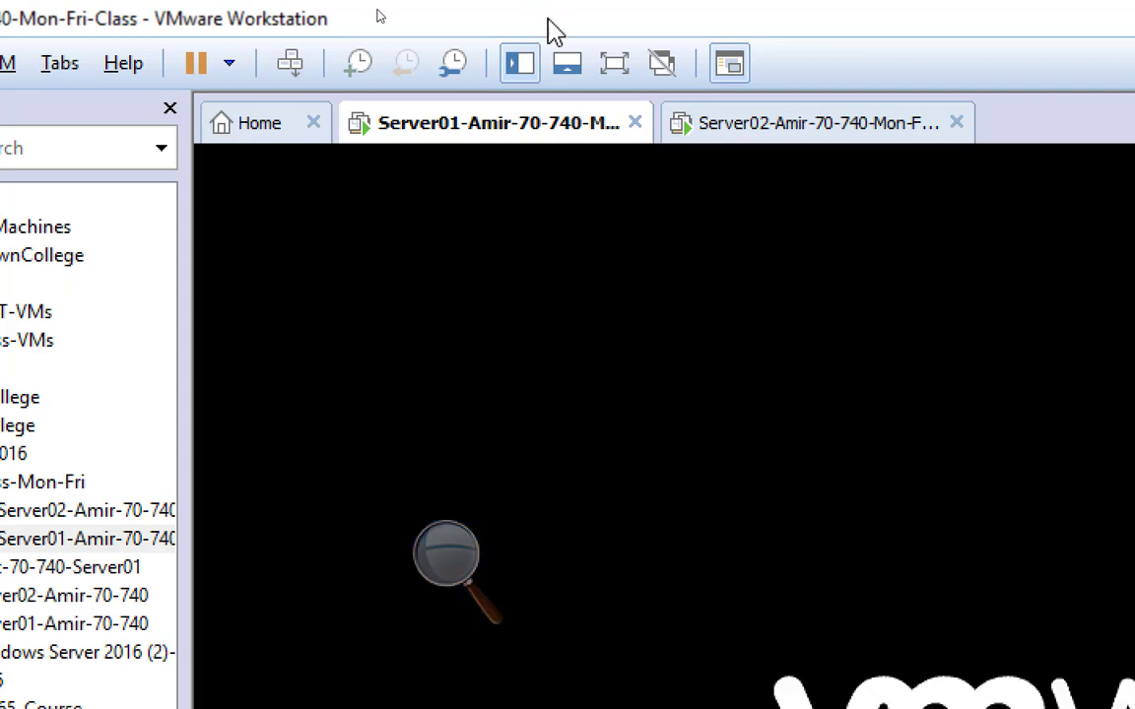
Step: Zoom the Magnifier out until the whole desktop fits on the screen
{"action": "left_click", "coordinate": [445, 554]}
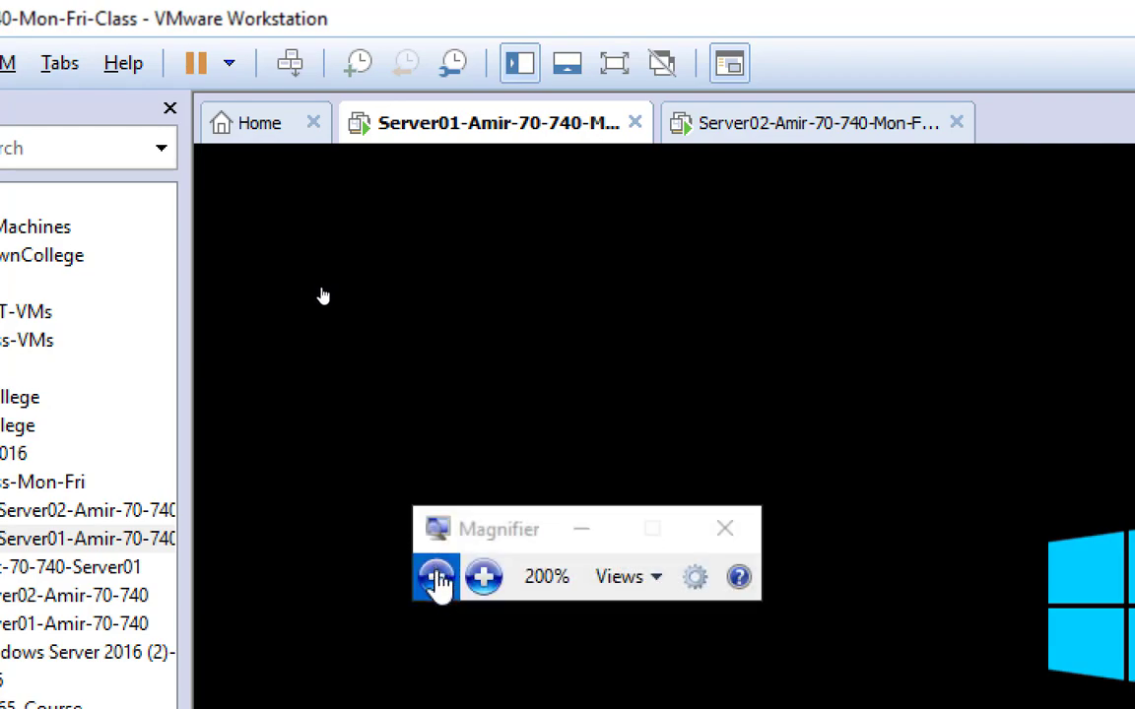
{"action": "left_click", "coordinate": [436, 575]}
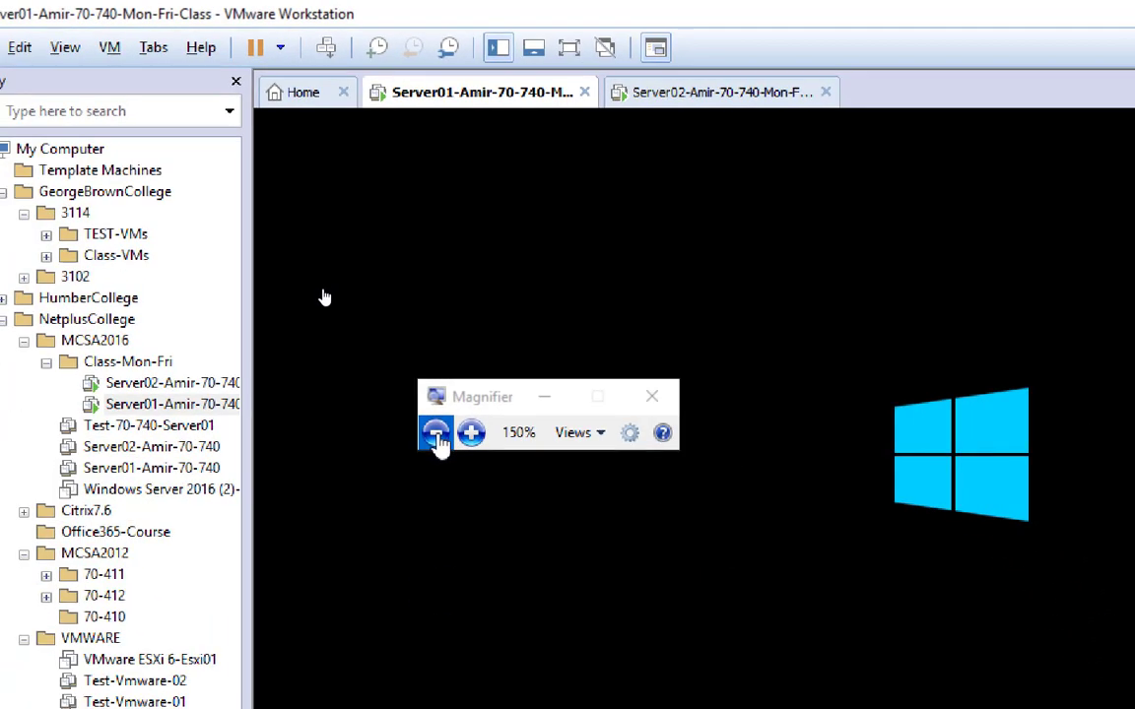
{"action": "left_click", "coordinate": [436, 440]}
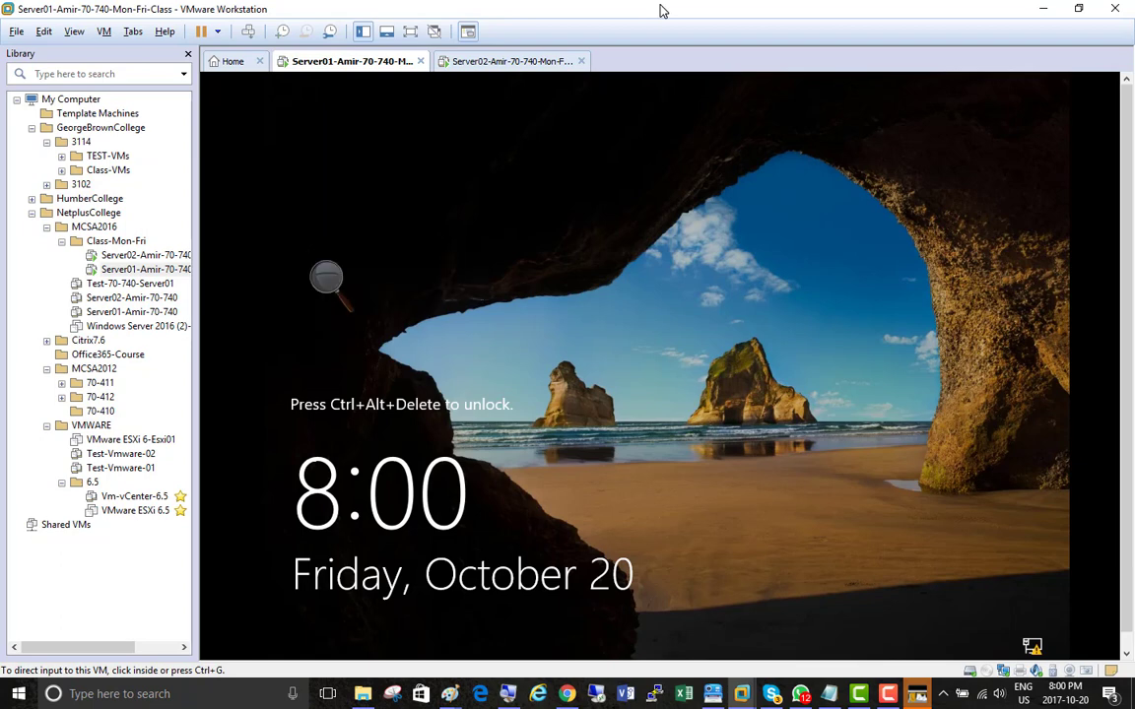
{"action": "left_click", "coordinate": [626, 256]}
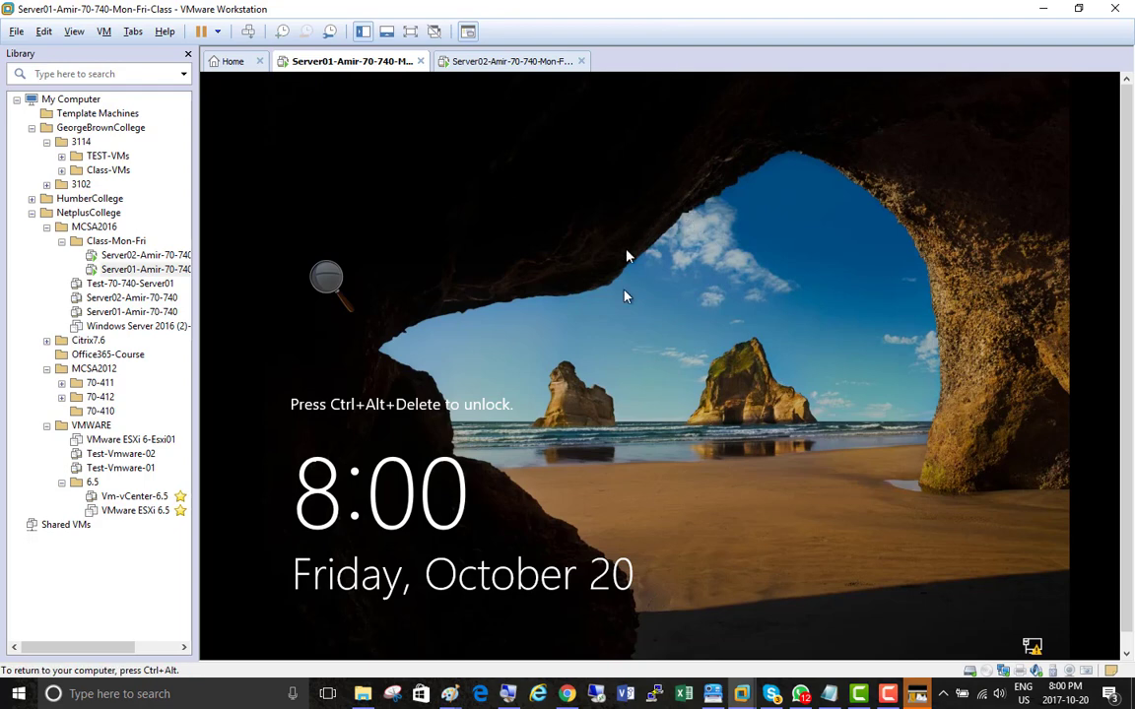
{"action": "key", "text": "ctrl+alt"}
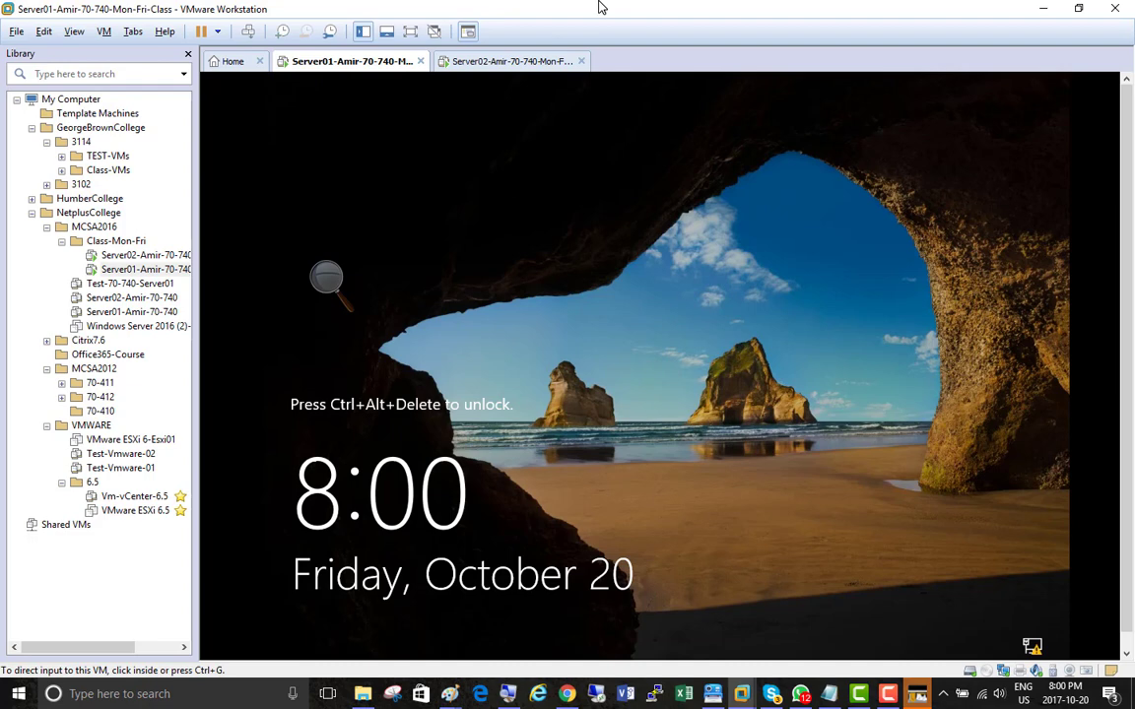
Step: Switch to the Paint checklist, tick the four Server01 setup lines with the Pencil tool and circle SNAPSHOT
{"action": "left_click", "coordinate": [450, 694]}
{"action": "left_click", "coordinate": [493, 639]}
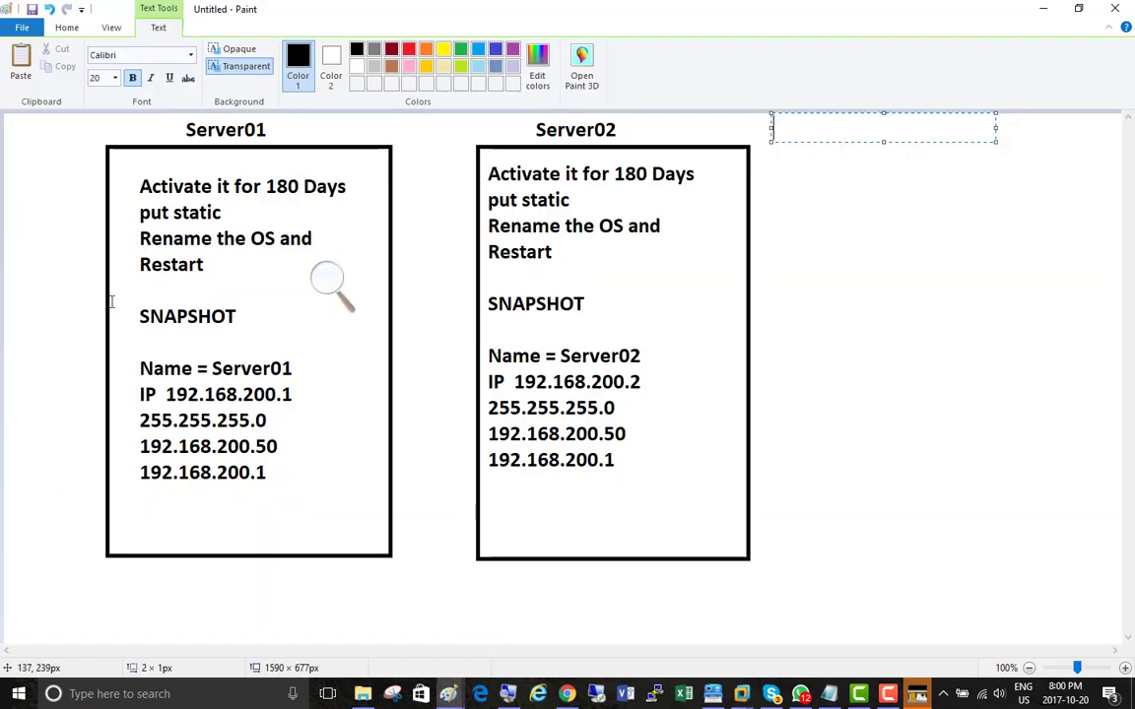
{"action": "left_click", "coordinate": [67, 27]}
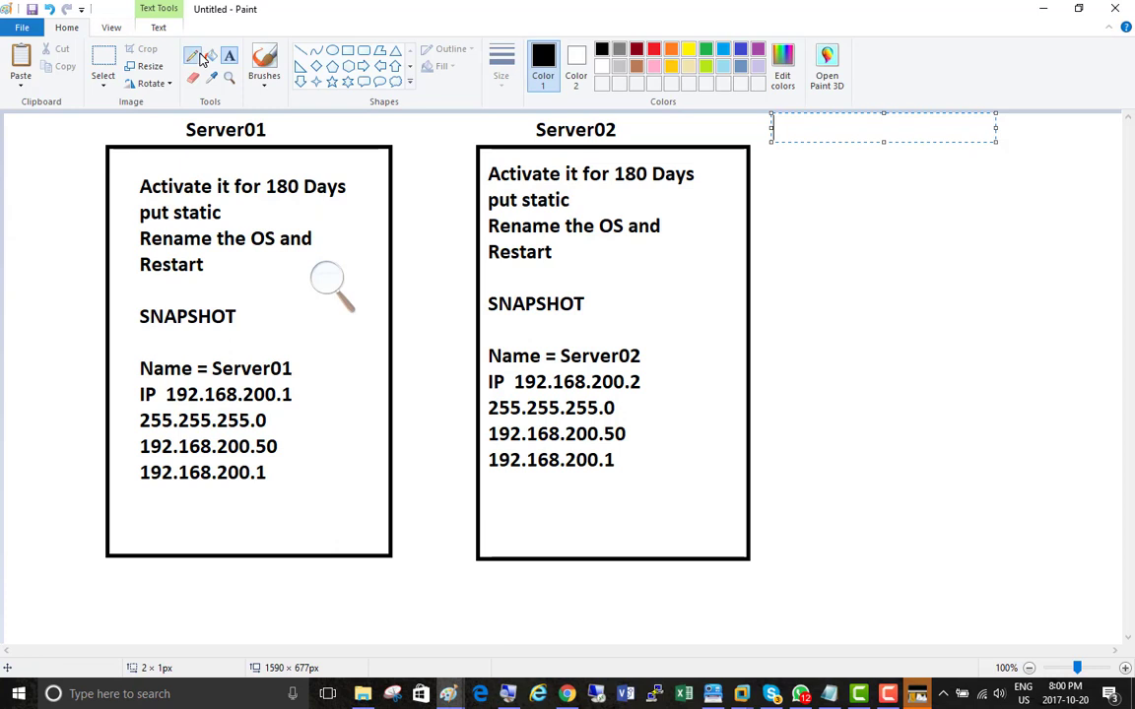
{"action": "left_click", "coordinate": [192, 55]}
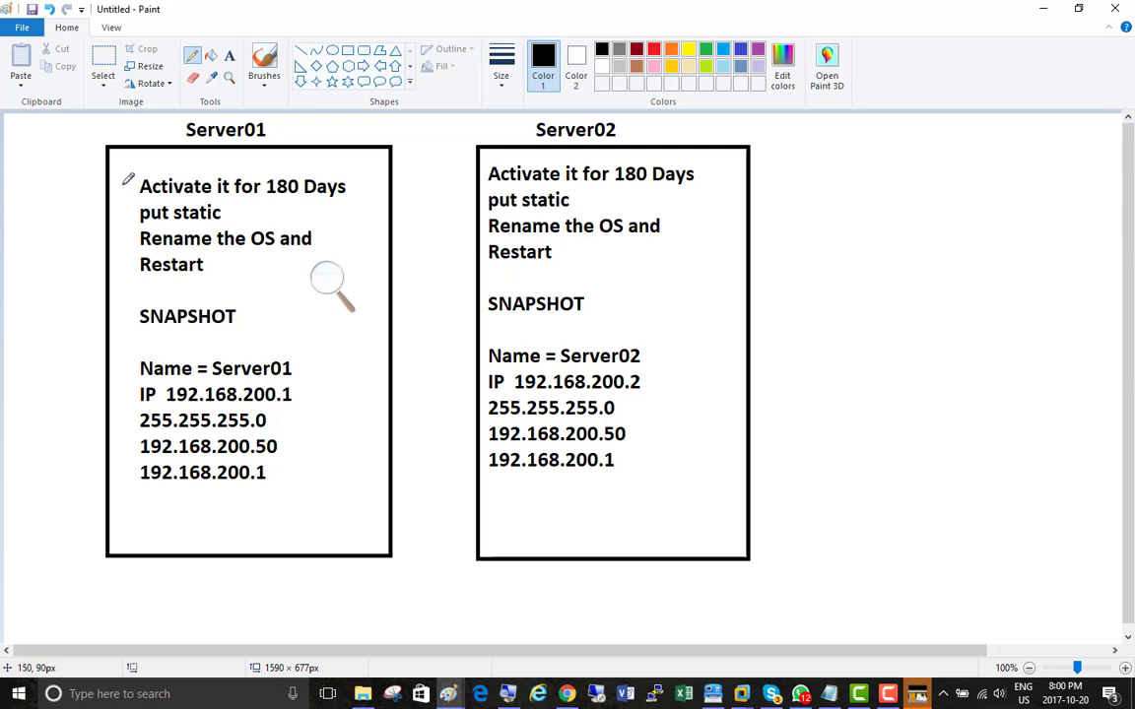
{"action": "left_click_drag", "start_coordinate": [123, 184], "coordinate": [147, 158]}
{"action": "left_click_drag", "start_coordinate": [118, 218], "coordinate": [143, 194]}
{"action": "left_click_drag", "start_coordinate": [114, 248], "coordinate": [137, 226]}
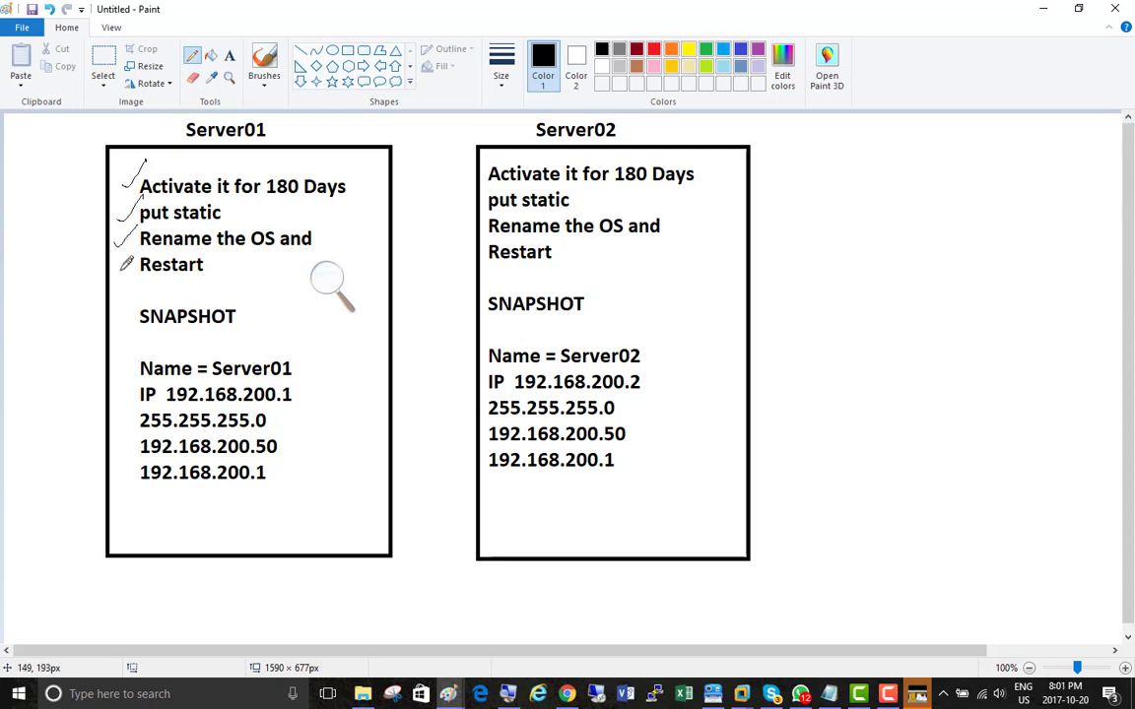
{"action": "left_click_drag", "start_coordinate": [117, 276], "coordinate": [134, 262]}
{"action": "mouse_move", "coordinate": [253, 299]}
{"action": "left_mouse_down"}
{"action": "mouse_move", "coordinate": [121, 300]}
{"action": "mouse_move", "coordinate": [202, 339]}
{"action": "mouse_move", "coordinate": [253, 325]}
{"action": "mouse_move", "coordinate": [250, 299]}
{"action": "left_mouse_up"}
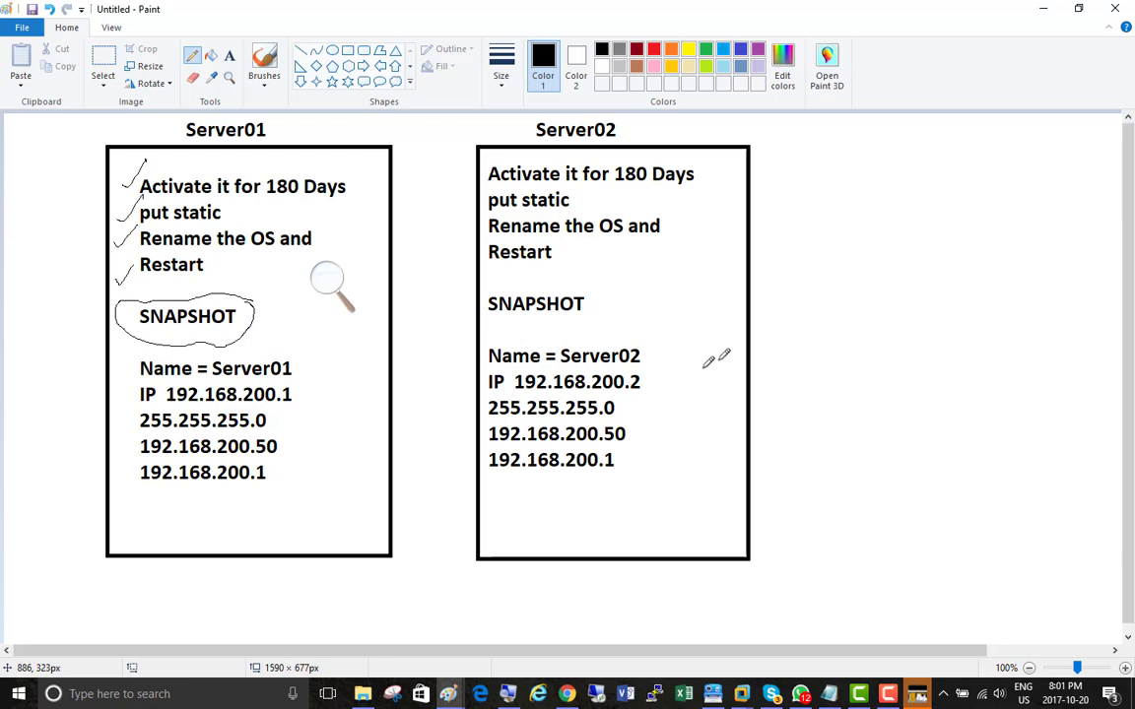
Step: Switch back to VMware Workstation and start taking a snapshot of the Server01 virtual machine
{"action": "key", "text": "alt+Tab"}
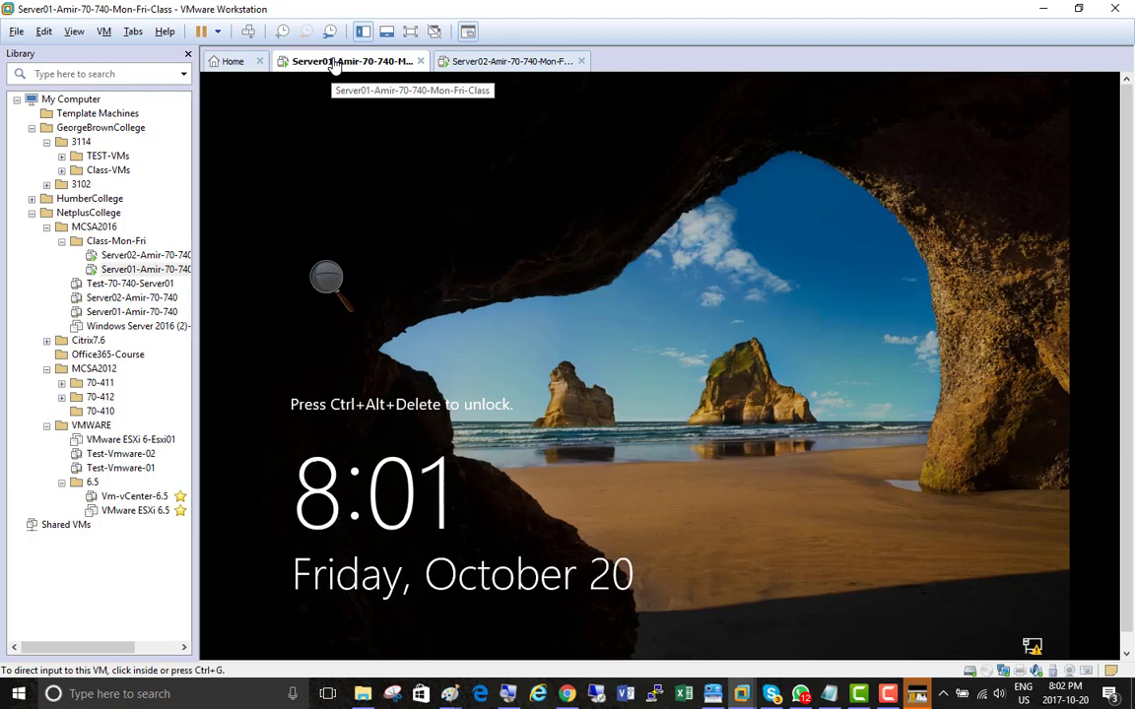
{"action": "left_click", "coordinate": [325, 279]}
{"action": "left_click", "coordinate": [344, 287]}
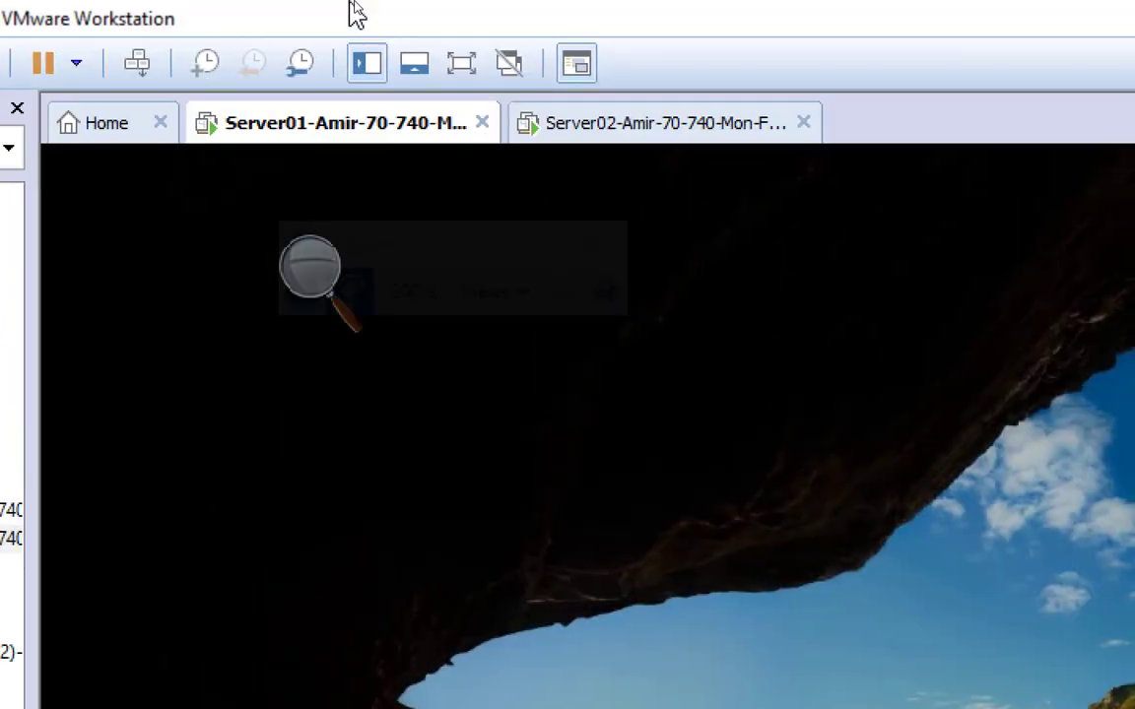
{"action": "right_click", "coordinate": [325, 135]}
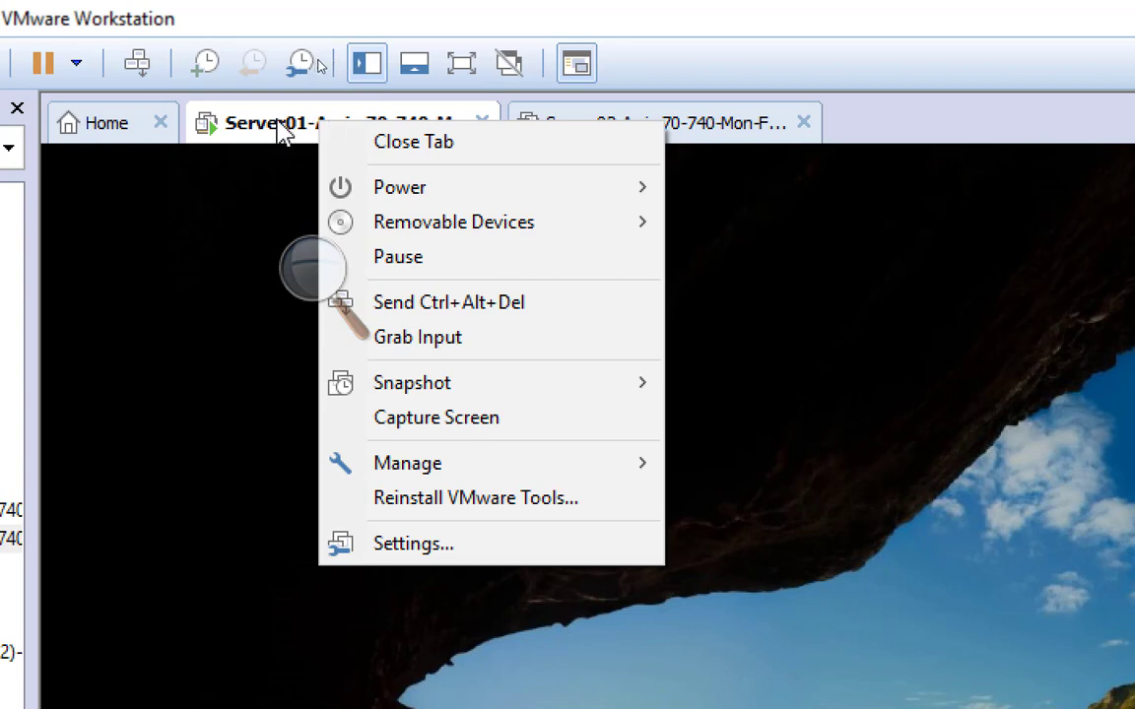
{"action": "mouse_move", "coordinate": [582, 394]}
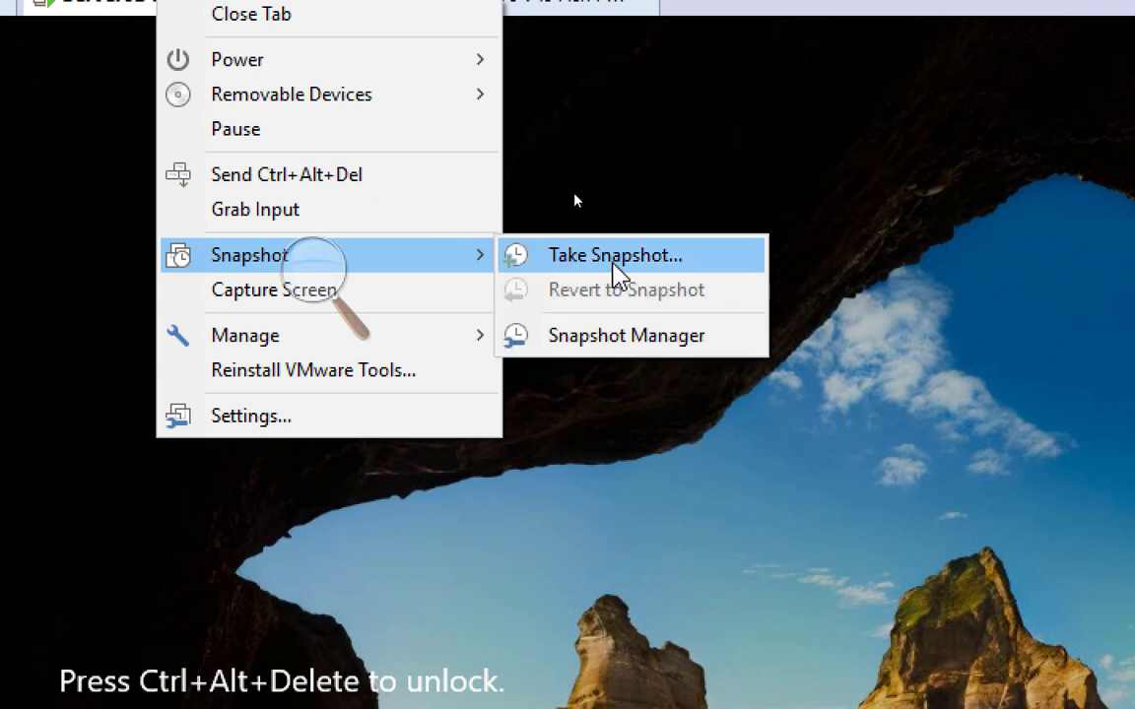
{"action": "left_click", "coordinate": [620, 258]}
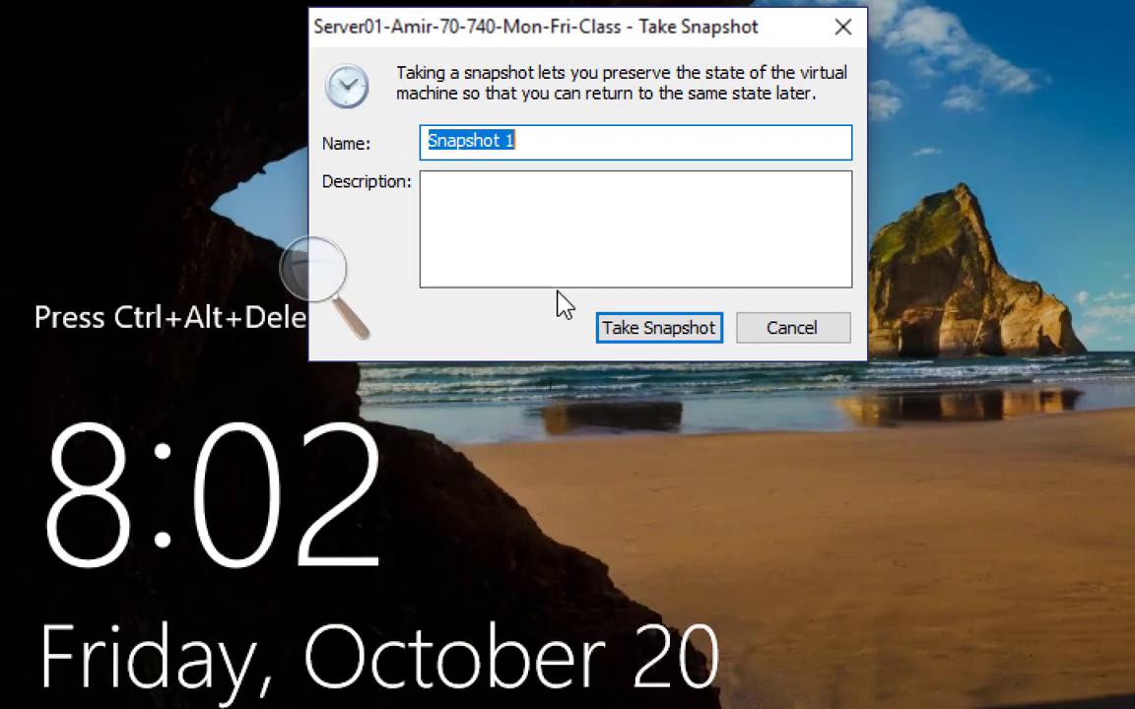
Step: Describe Snapshot 1 with the lines "Activated", "Static Ip Given" and "Renamed", and take the snapshot
{"action": "left_click", "coordinate": [486, 197]}
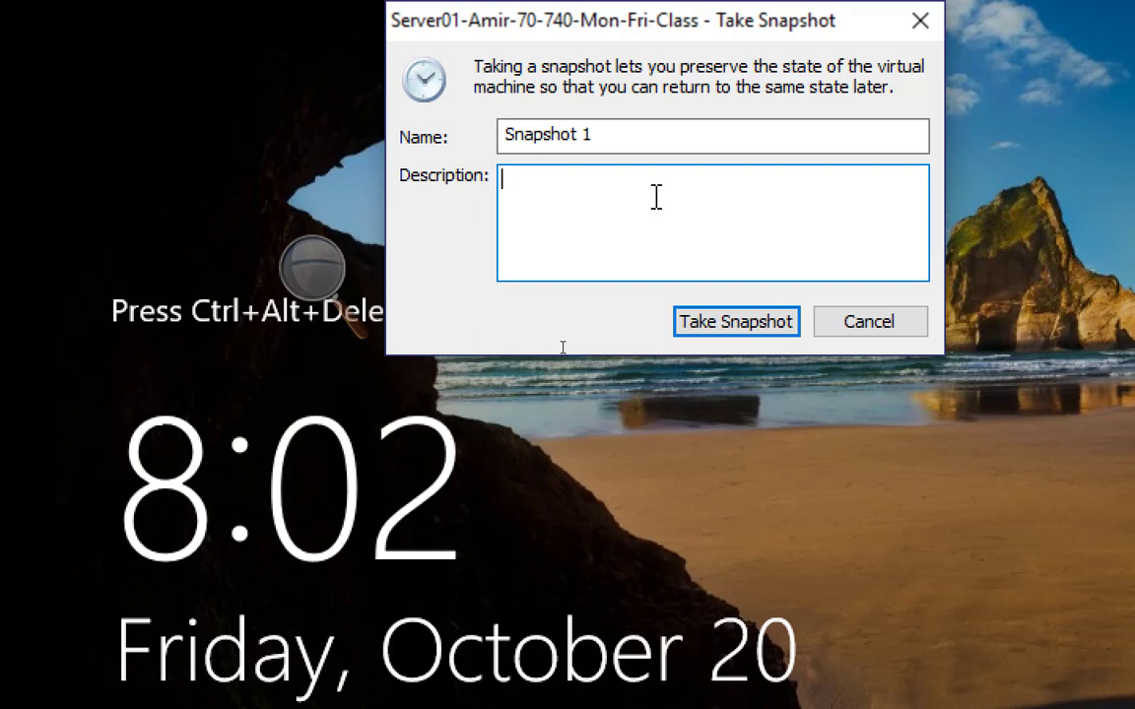
{"action": "type", "text": "Activated"}
{"action": "key", "text": "Return"}
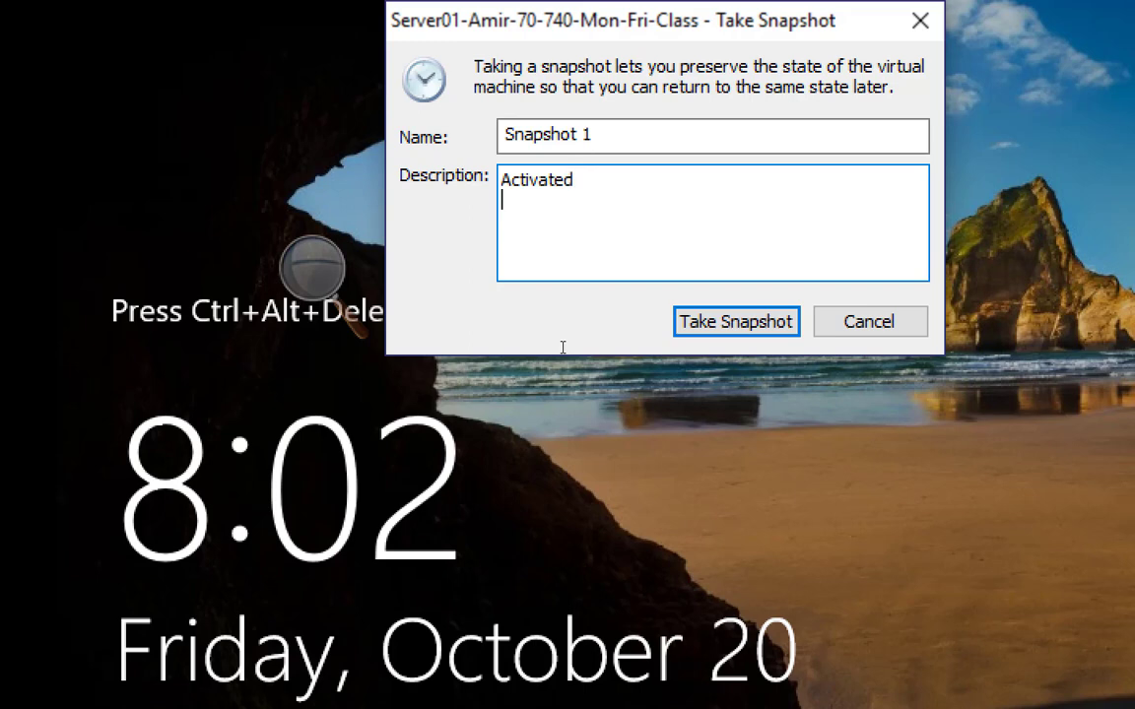
{"action": "type", "text": "Static Ip Give"}
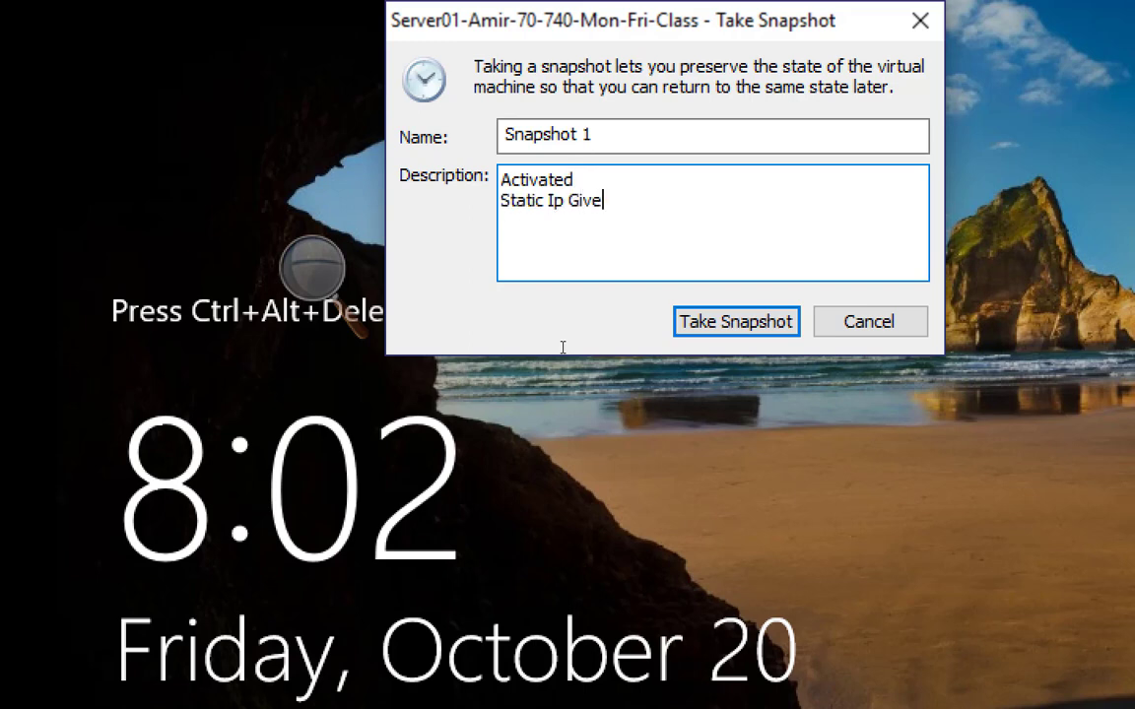
{"action": "type", "text": "n"}
{"action": "key", "text": "Return"}
{"action": "type", "text": "Renamed"}
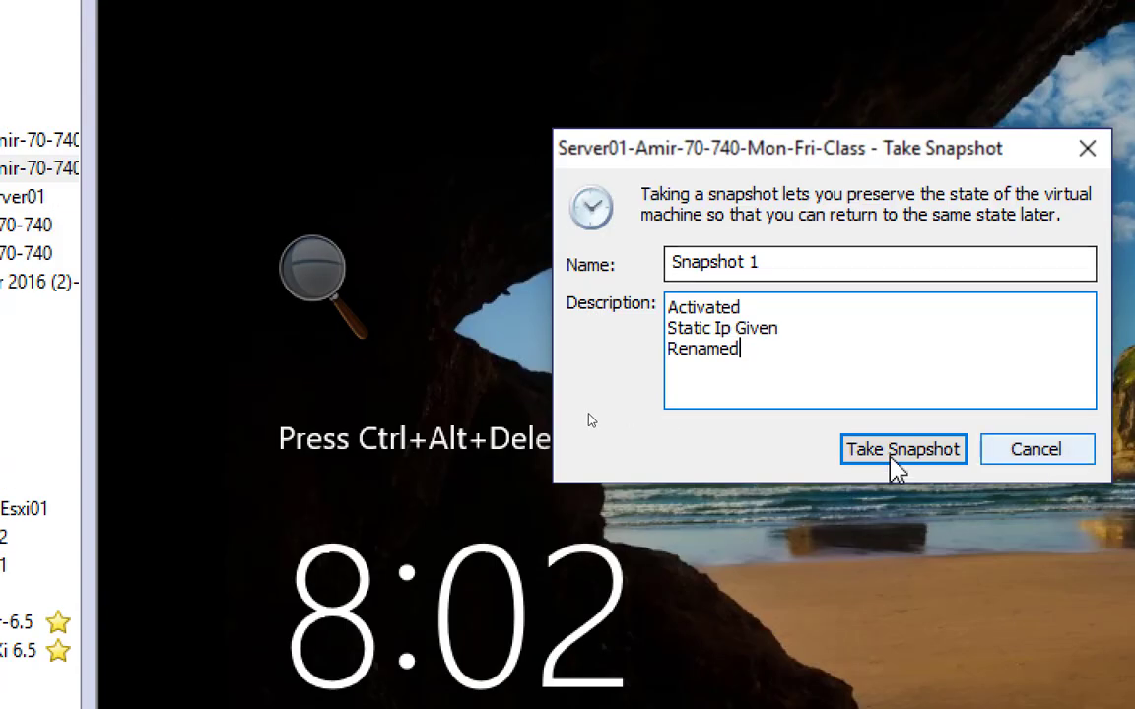
{"action": "left_click", "coordinate": [879, 469]}
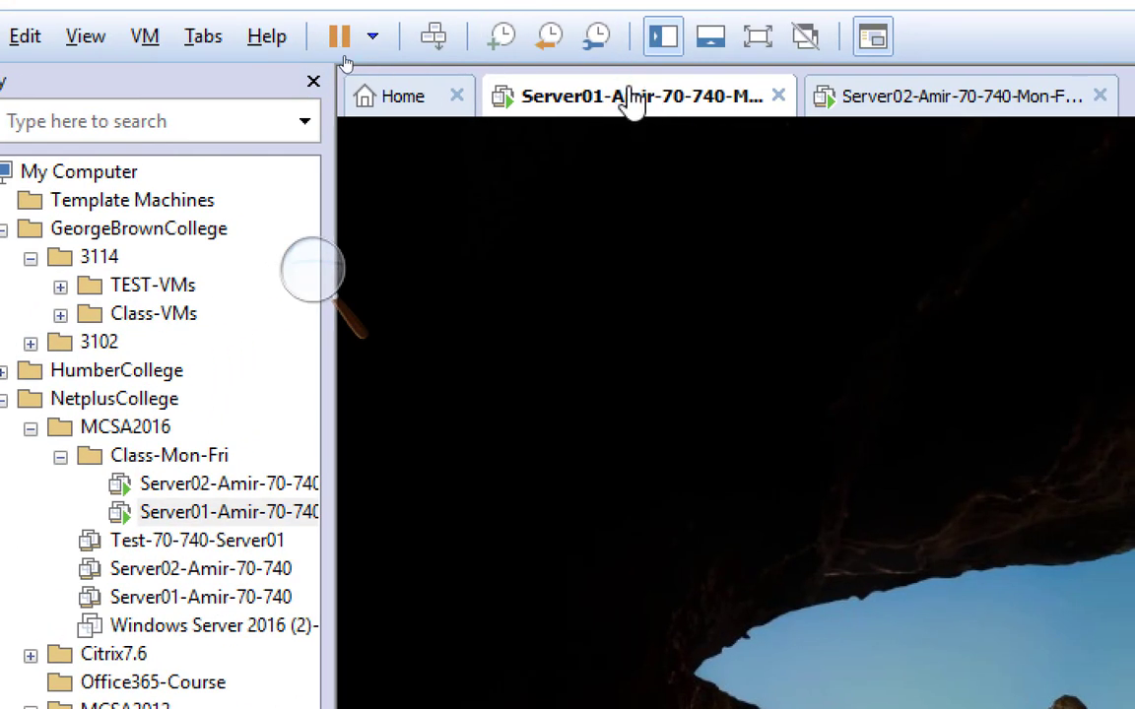
Step: Examine the working directory in Server01's general options to see where its suspend and snapshot files are stored
{"action": "right_click", "coordinate": [630, 102]}
{"action": "left_click", "coordinate": [751, 509]}
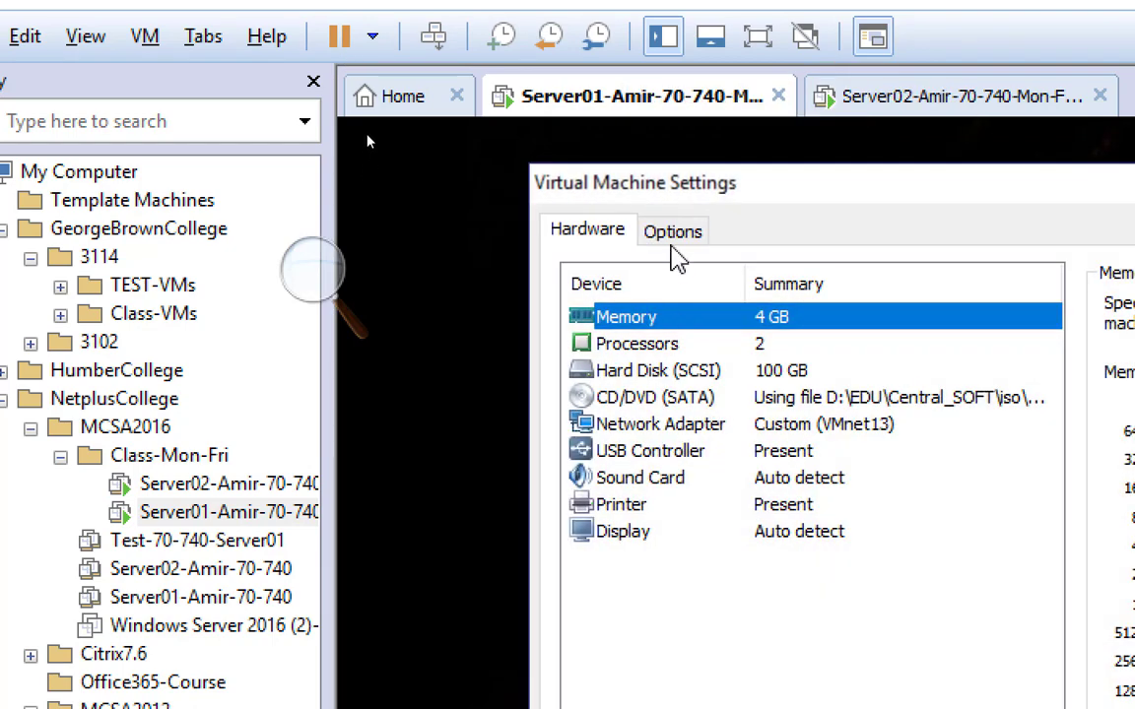
{"action": "left_click", "coordinate": [675, 236]}
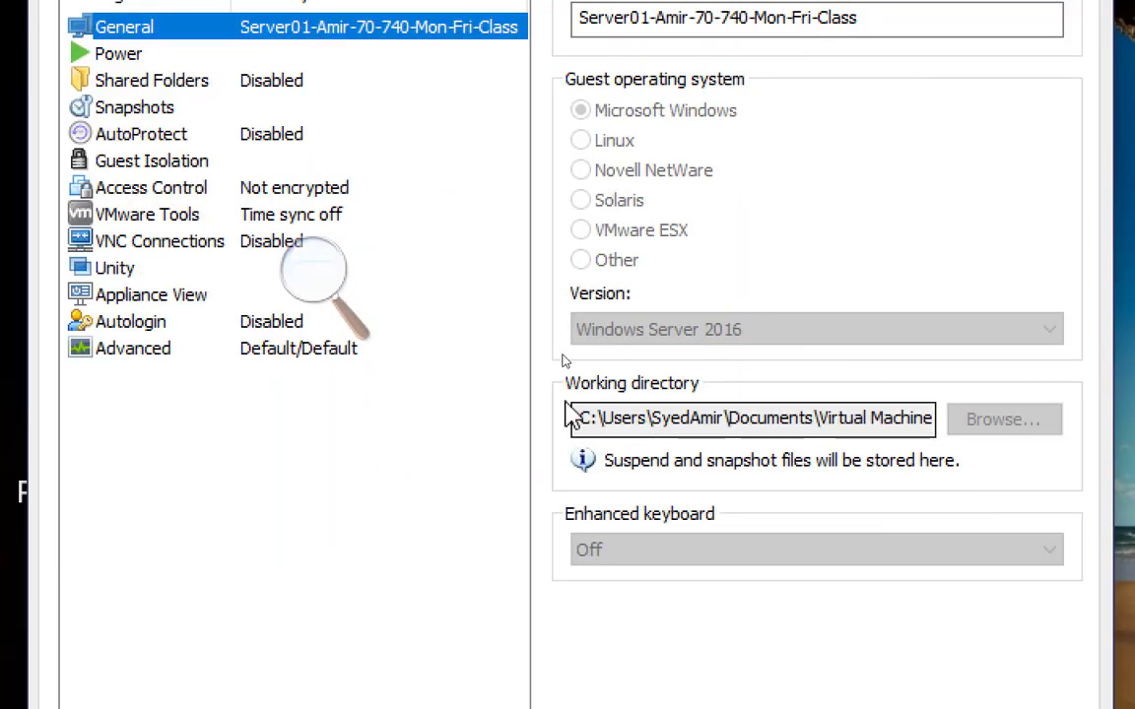
{"action": "left_click_drag", "start_coordinate": [582, 418], "coordinate": [943, 439]}
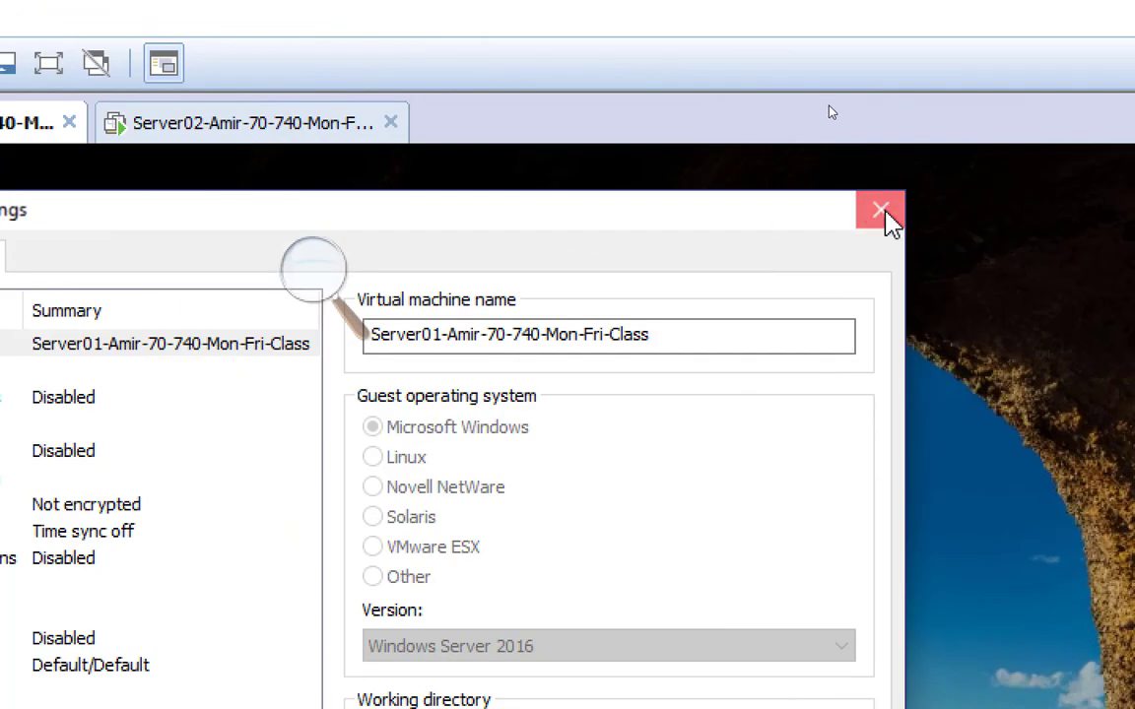
{"action": "left_click", "coordinate": [883, 215]}
{"action": "right_click", "coordinate": [308, 144]}
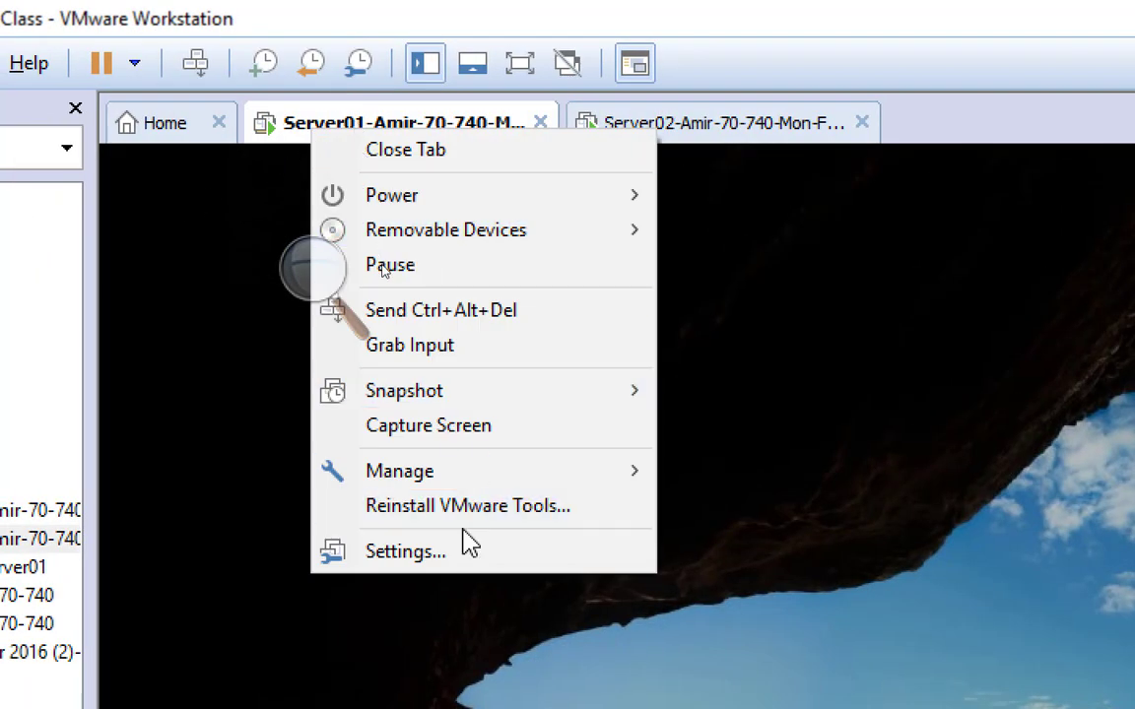
{"action": "left_click", "coordinate": [473, 557]}
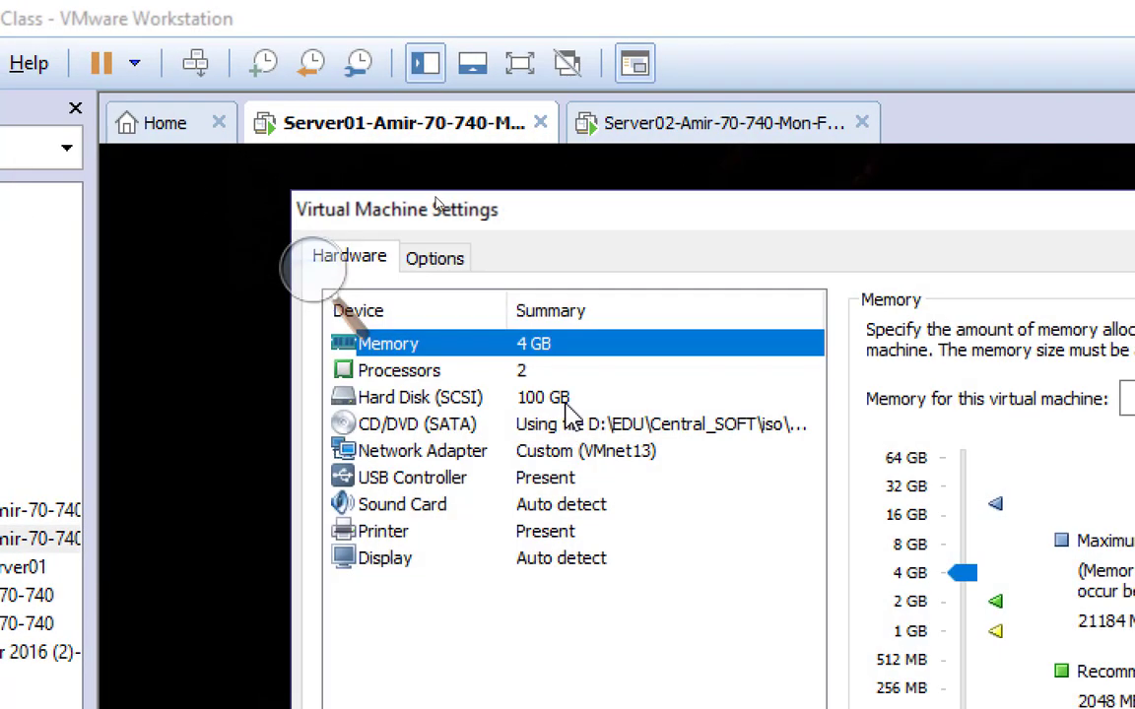
{"action": "left_click", "coordinate": [459, 264]}
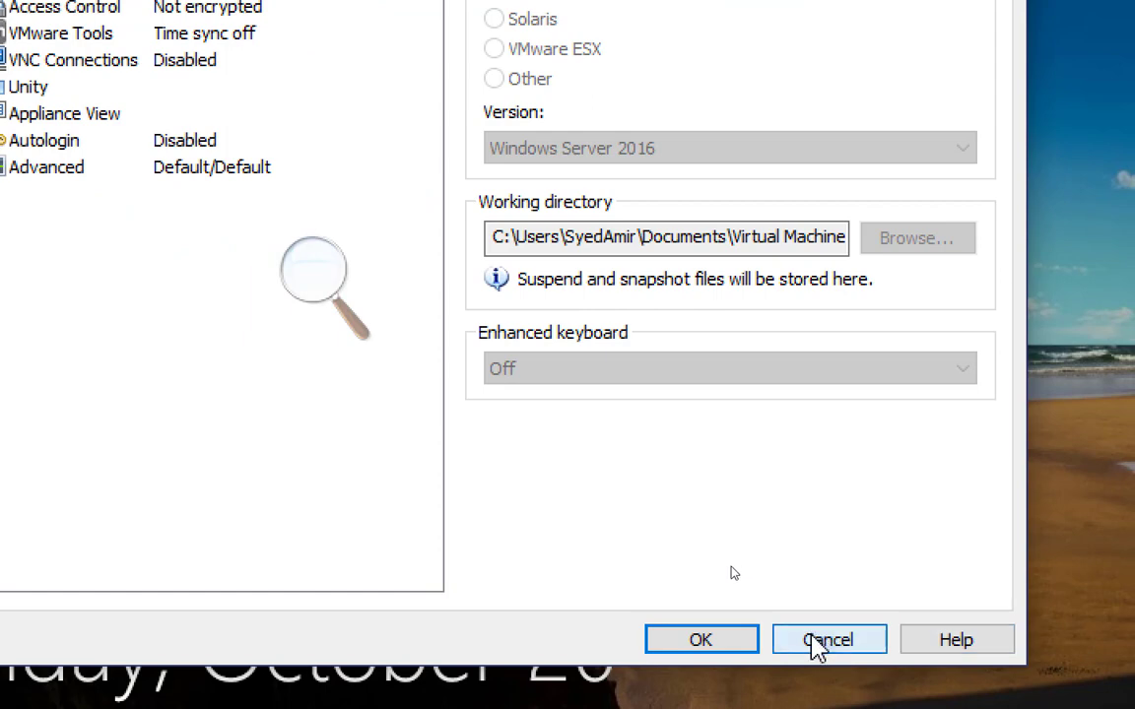
{"action": "left_click", "coordinate": [814, 643]}
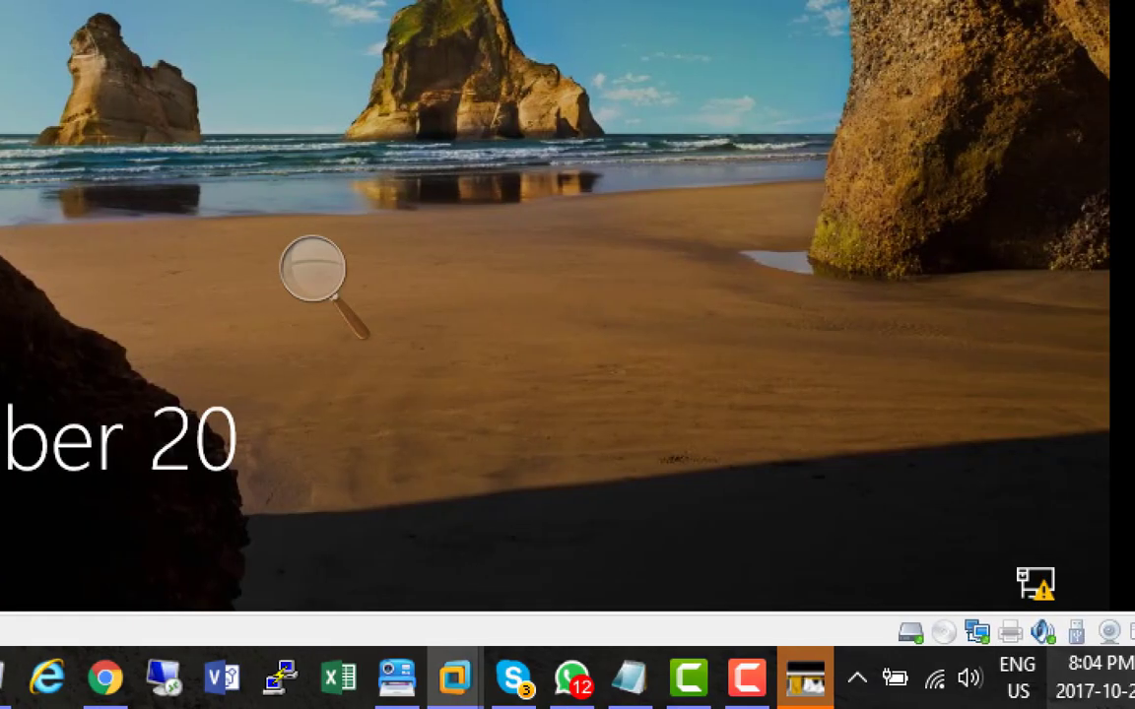
{"action": "left_click", "coordinate": [746, 680]}
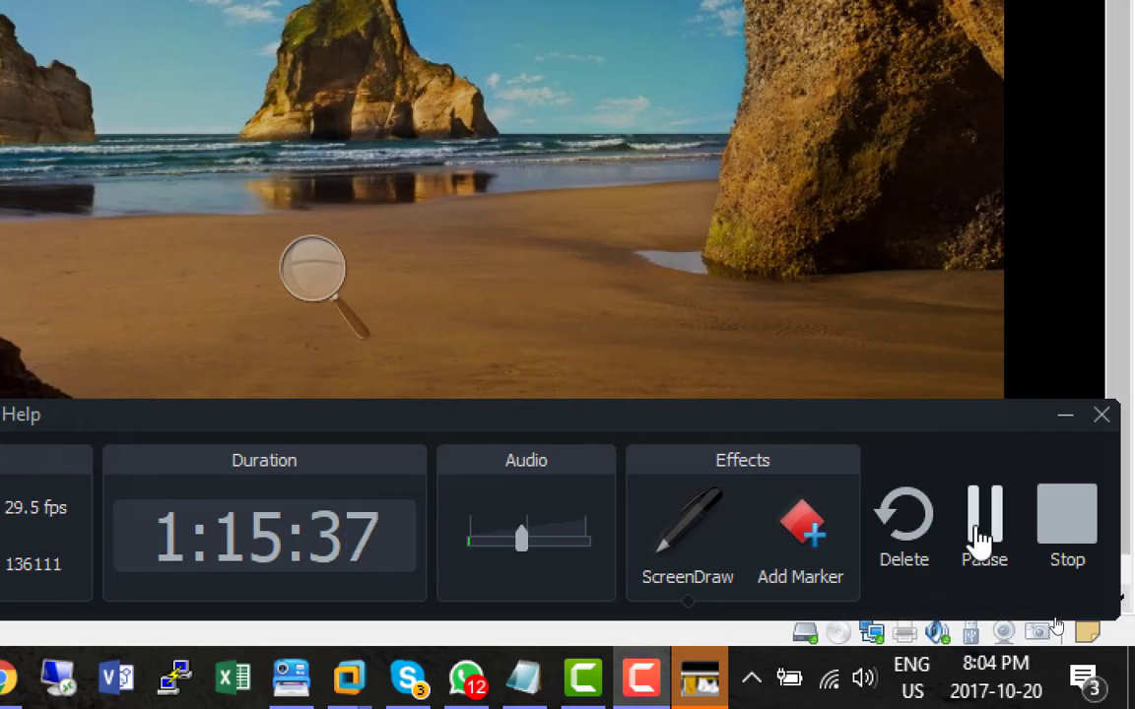
{"action": "left_click", "coordinate": [1089, 522]}
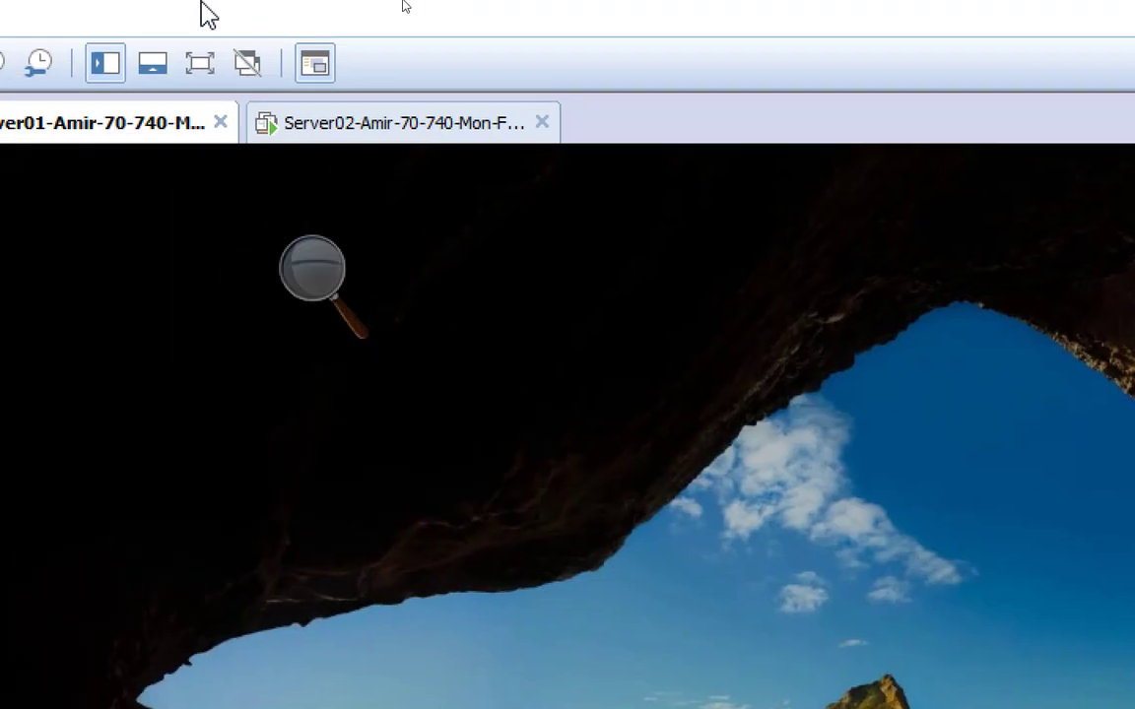
Step: Switch to the Server02 virtual machine, keep the default regional settings and accept the Windows Server licence terms
{"action": "left_click", "coordinate": [364, 128]}
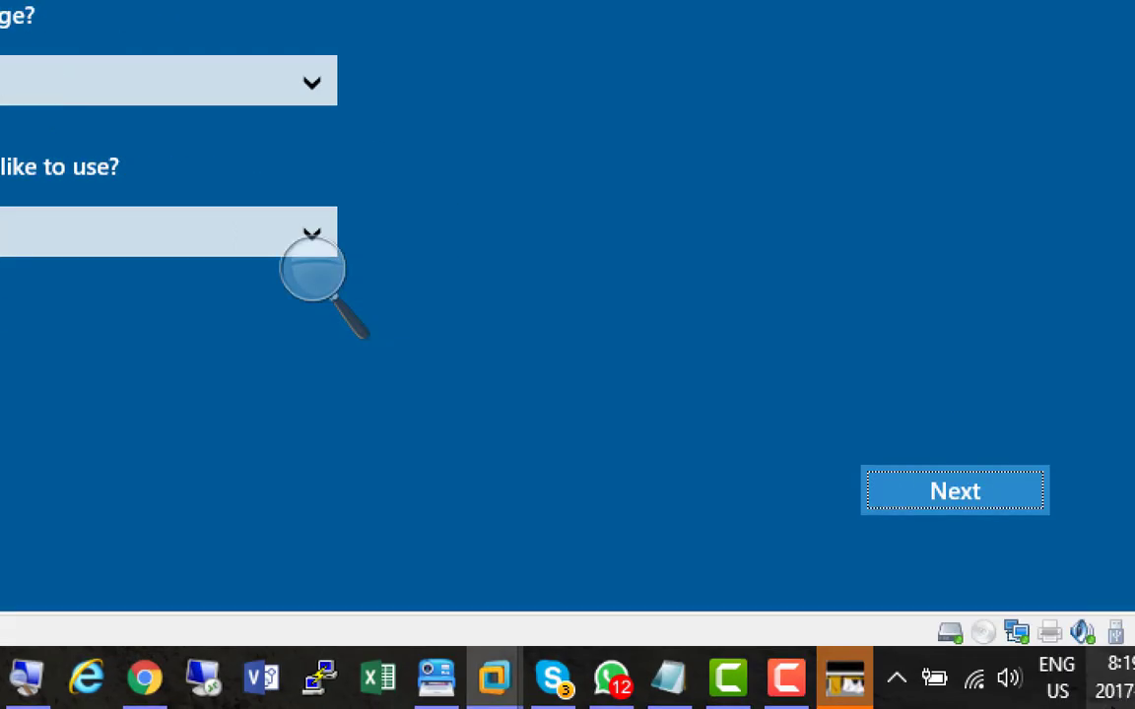
{"action": "left_click", "coordinate": [931, 496]}
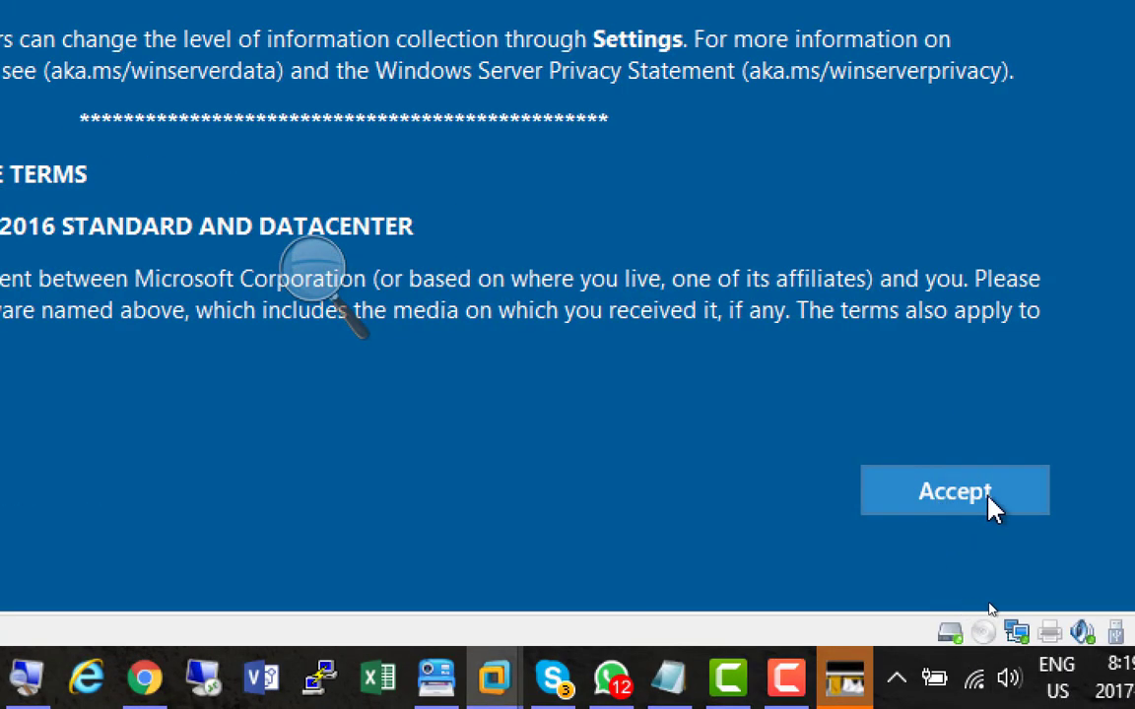
{"action": "left_click", "coordinate": [989, 505]}
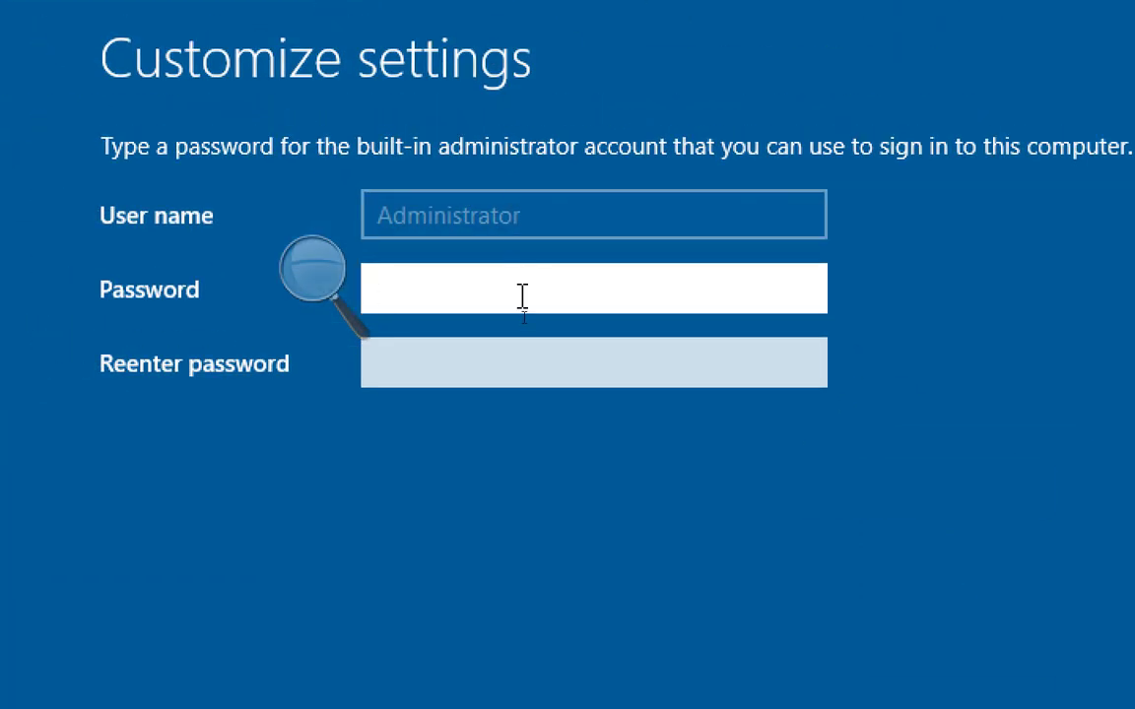
Step: Enter and re-enter the password for Server02's built-in Administrator account and finish the Windows setup
{"action": "type", "text": "P@ssw0rd1"}
{"action": "key", "text": "Tab"}
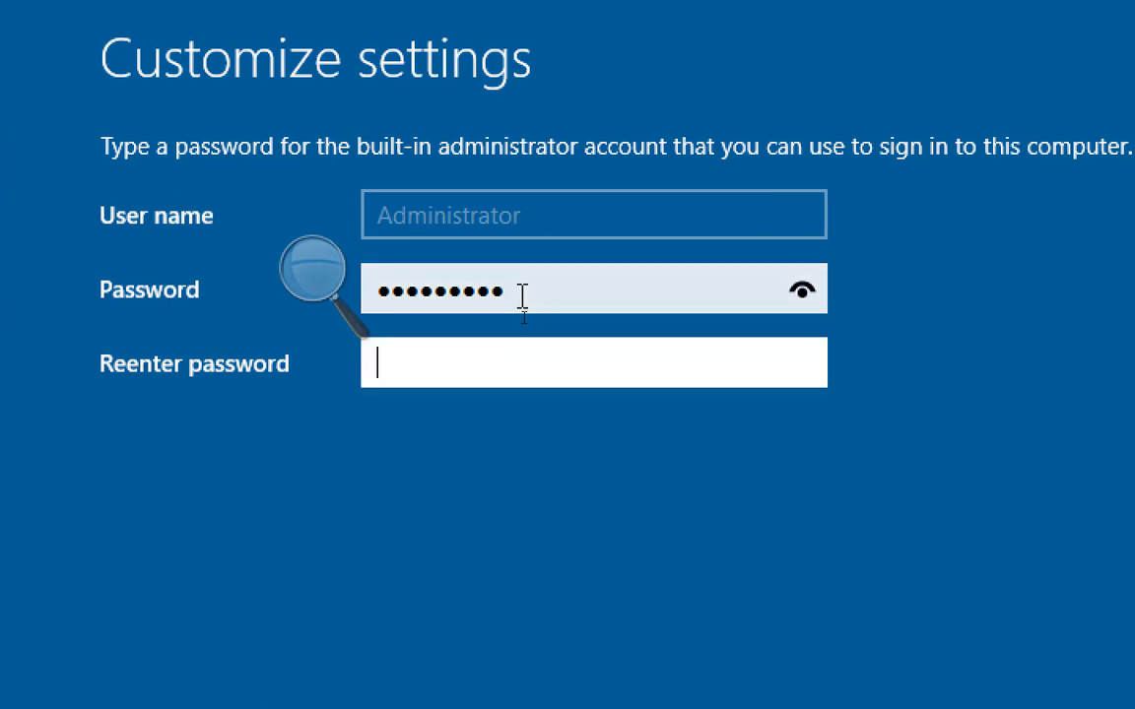
{"action": "type", "text": "P@ssw0rd1"}
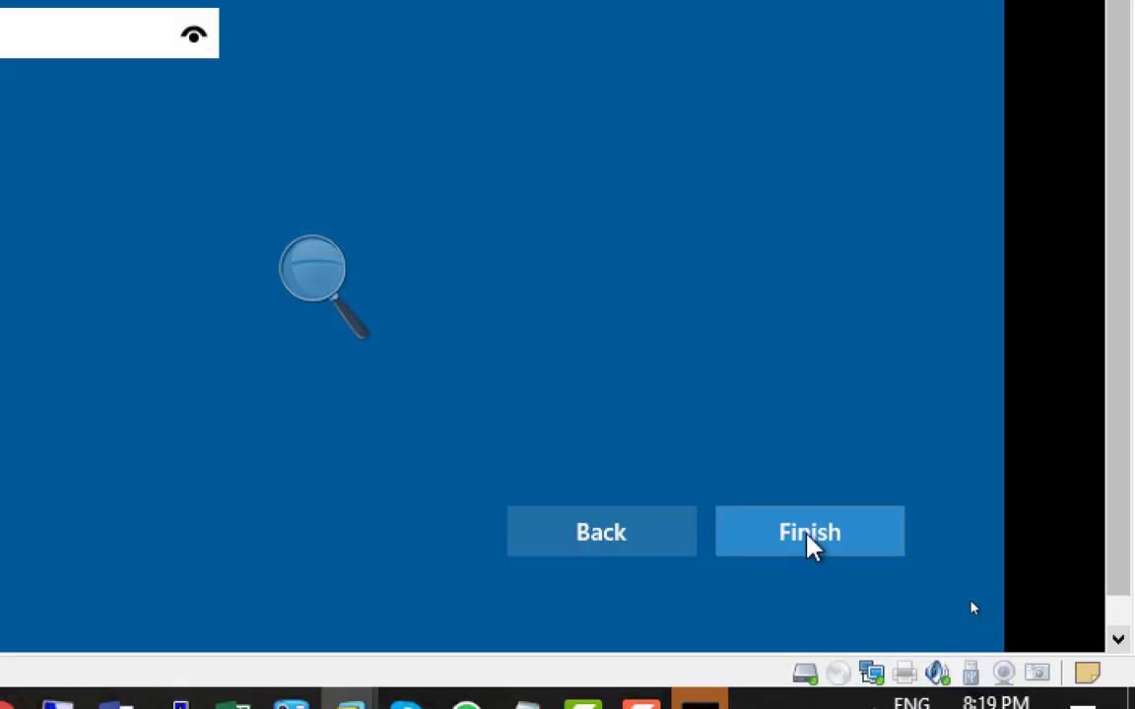
{"action": "left_click", "coordinate": [809, 543]}
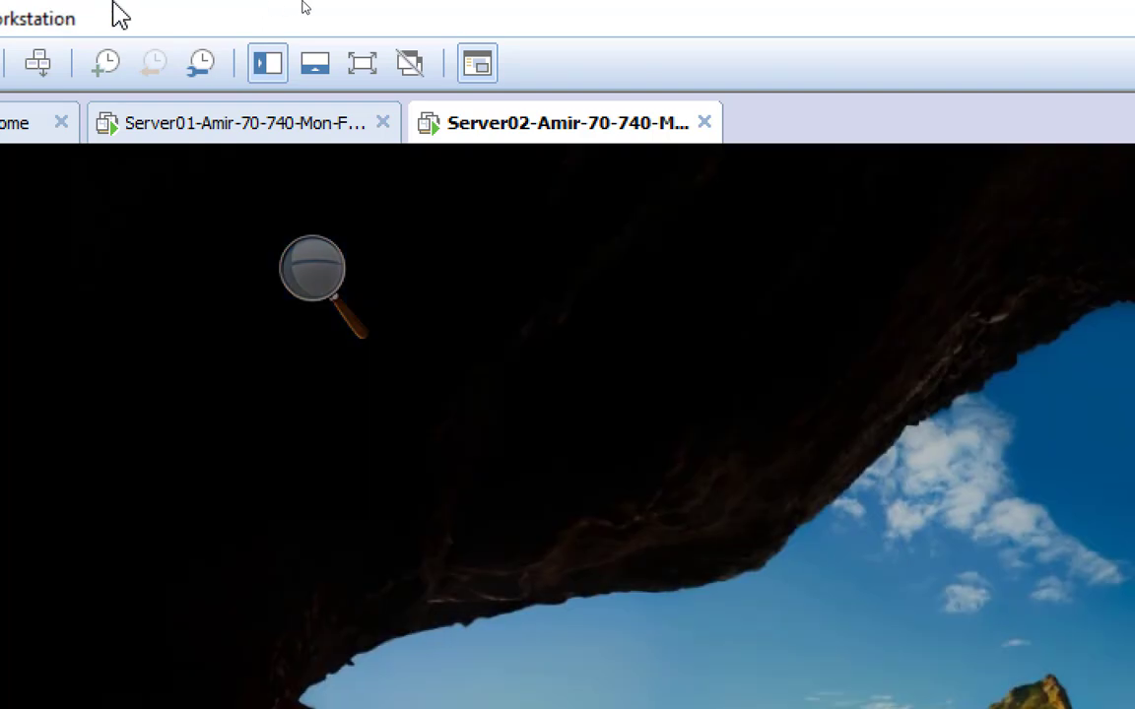
Step: Open Server02's virtual machine settings and select VMnet13 as the custom network for its network adapter
{"action": "right_click", "coordinate": [558, 133]}
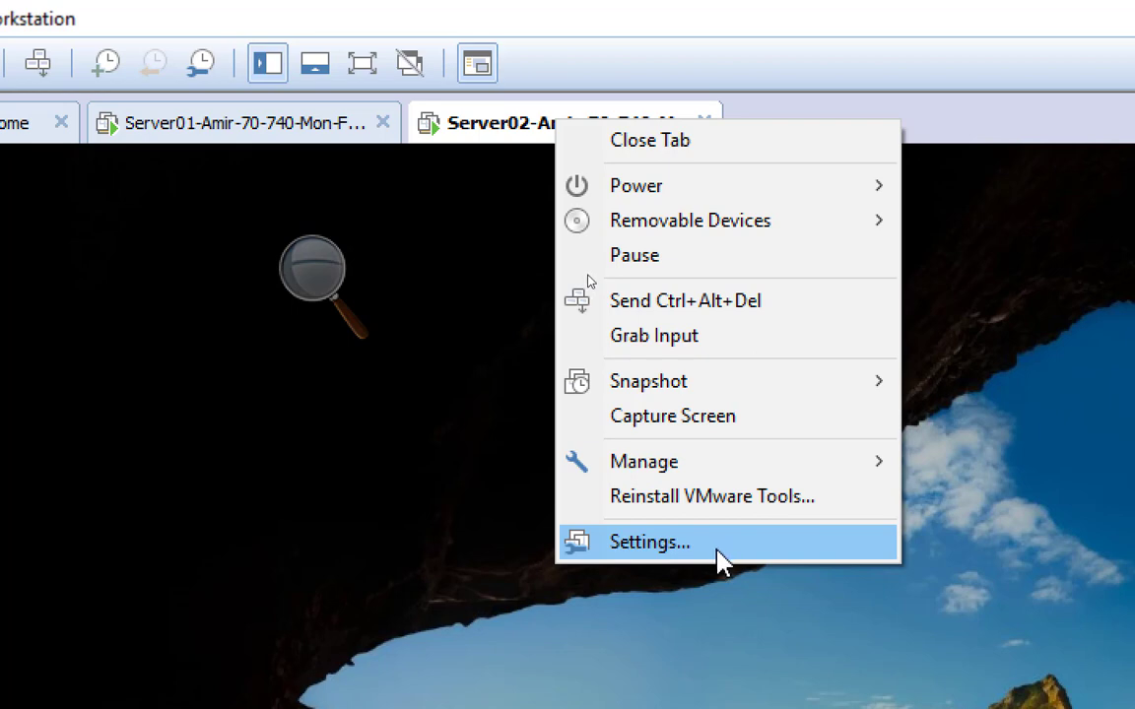
{"action": "left_click", "coordinate": [717, 551]}
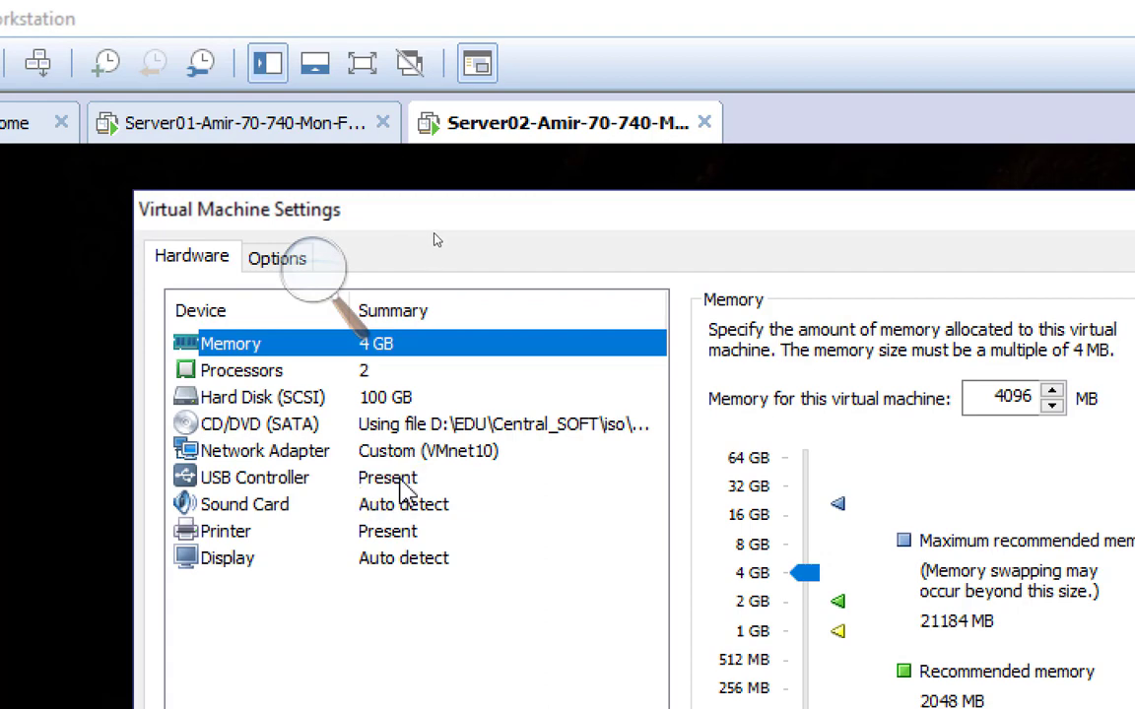
{"action": "left_click", "coordinate": [422, 454]}
{"action": "left_click", "coordinate": [620, 343]}
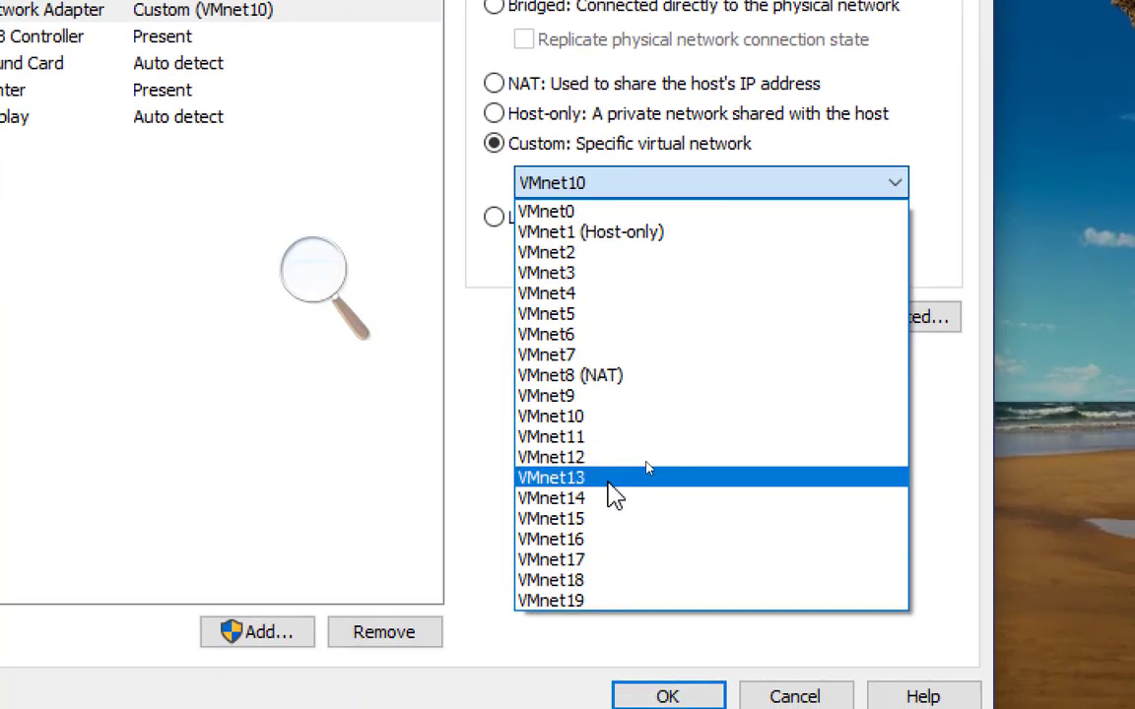
{"action": "left_click", "coordinate": [608, 479]}
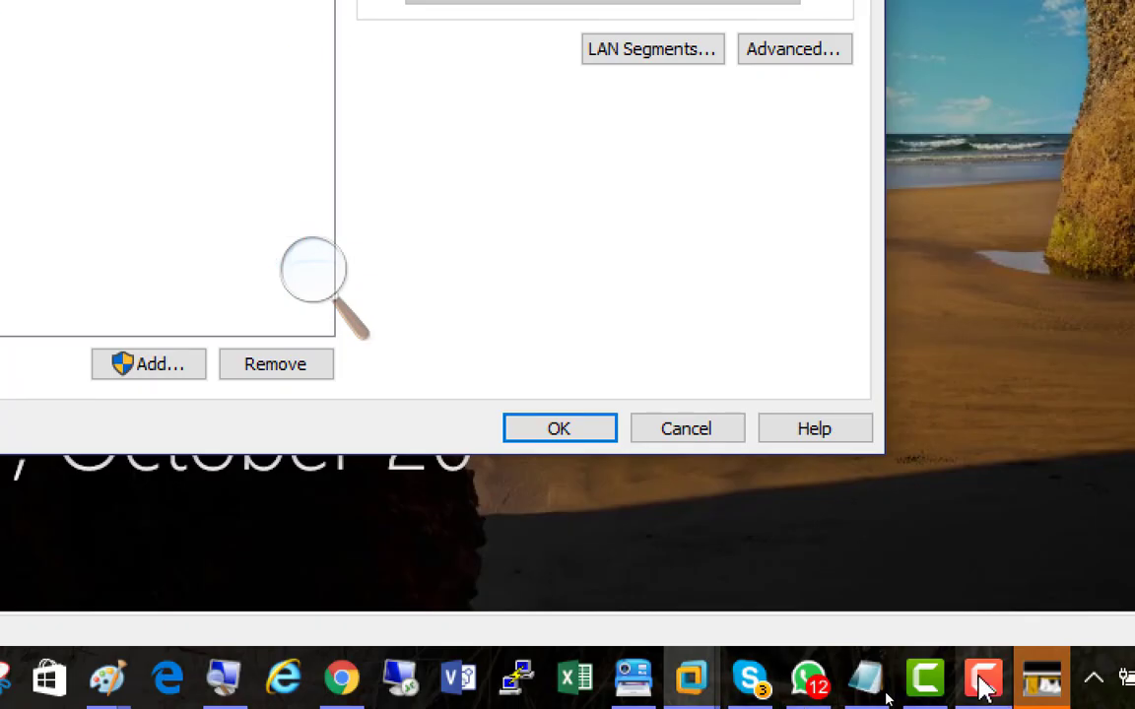
{"action": "left_click", "coordinate": [985, 687]}
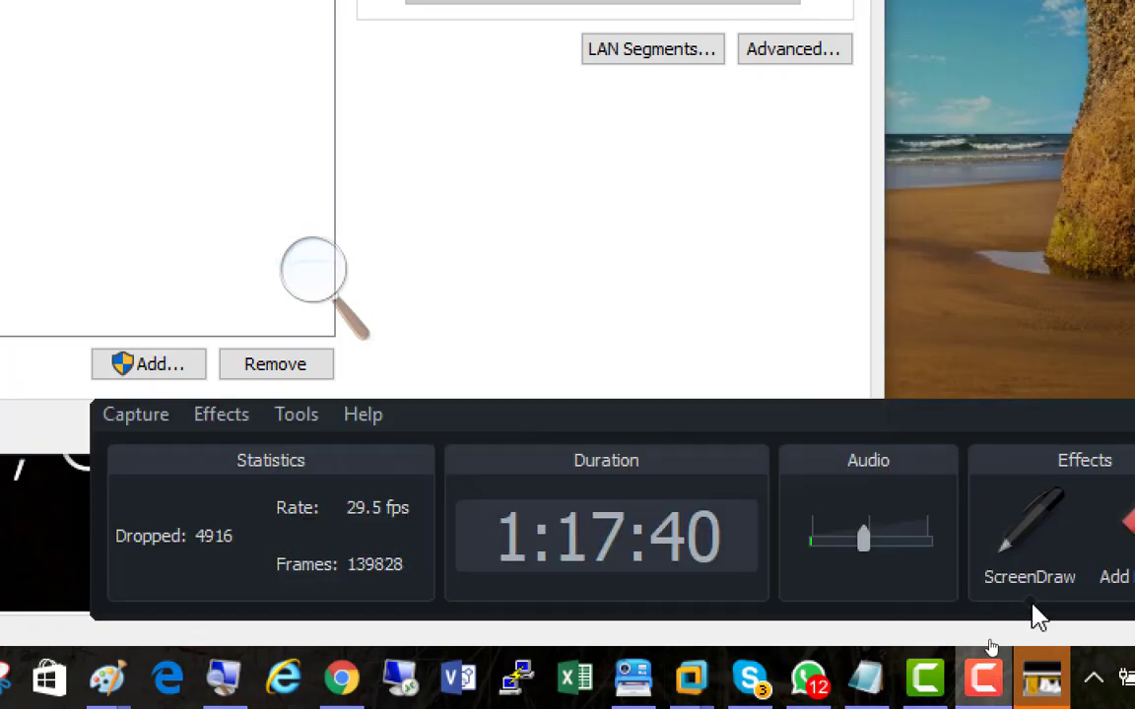
{"action": "left_click", "coordinate": [978, 559]}
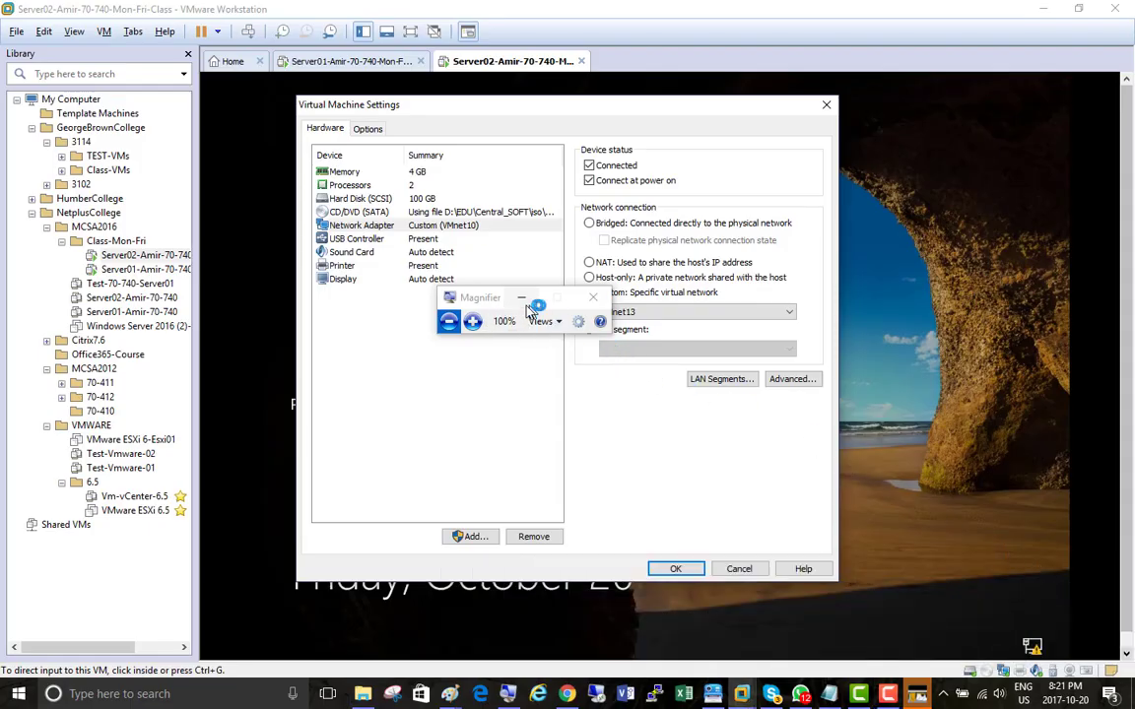
{"action": "left_click", "coordinate": [473, 322]}
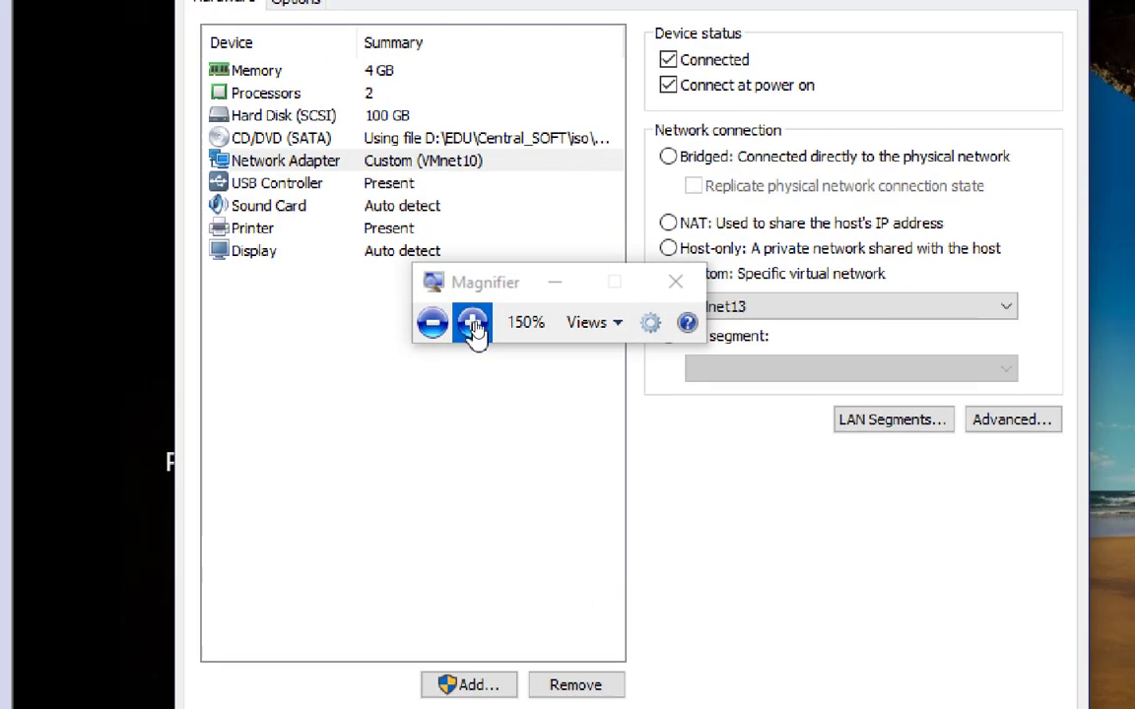
{"action": "left_click", "coordinate": [473, 321]}
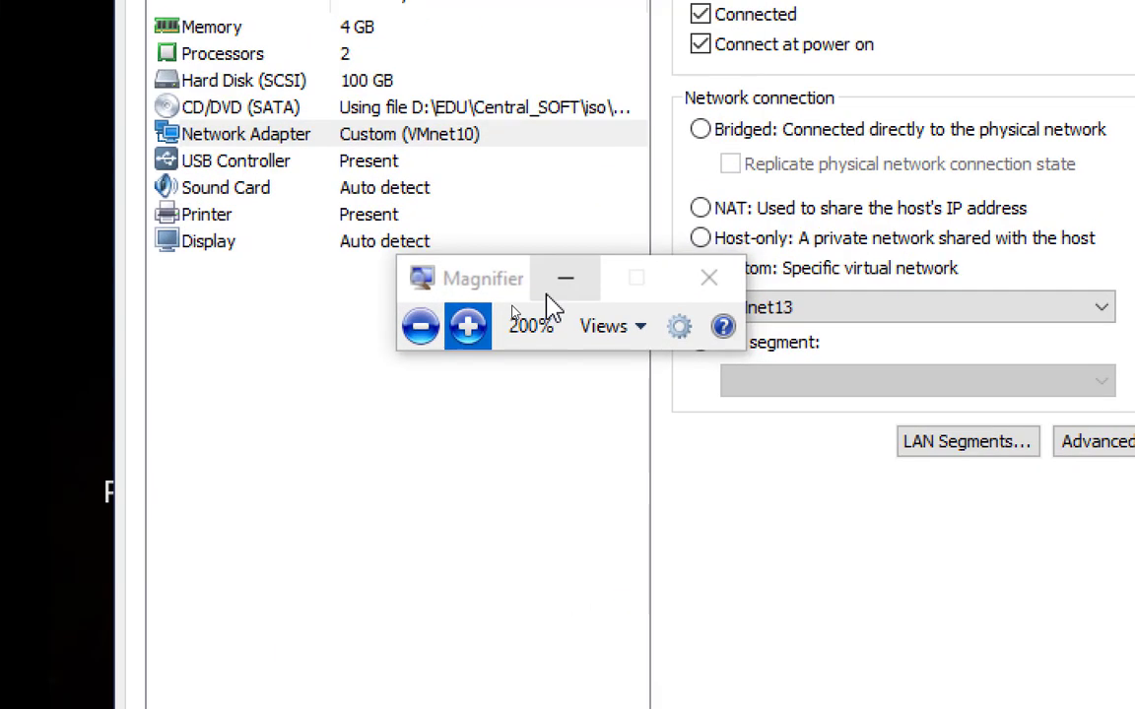
Step: Change the custom network of Server02's network adapter to VMnet8 (NAT) and apply the settings
{"action": "left_click", "coordinate": [777, 314]}
{"action": "left_click", "coordinate": [826, 508]}
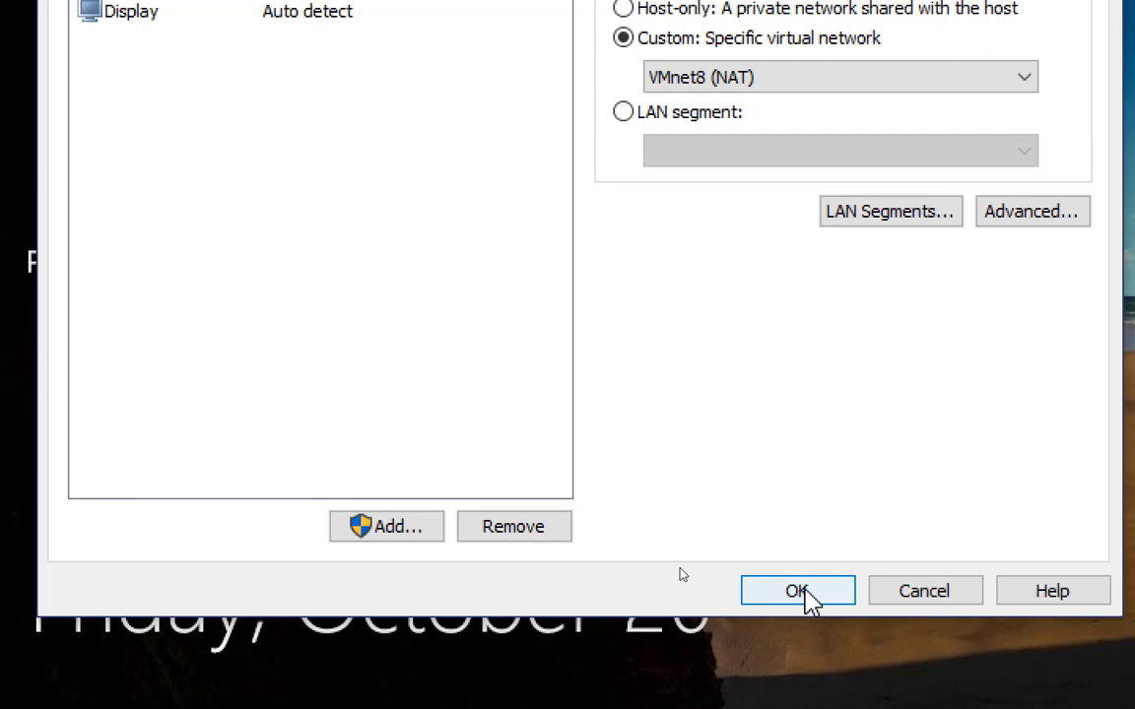
{"action": "left_click", "coordinate": [800, 592]}
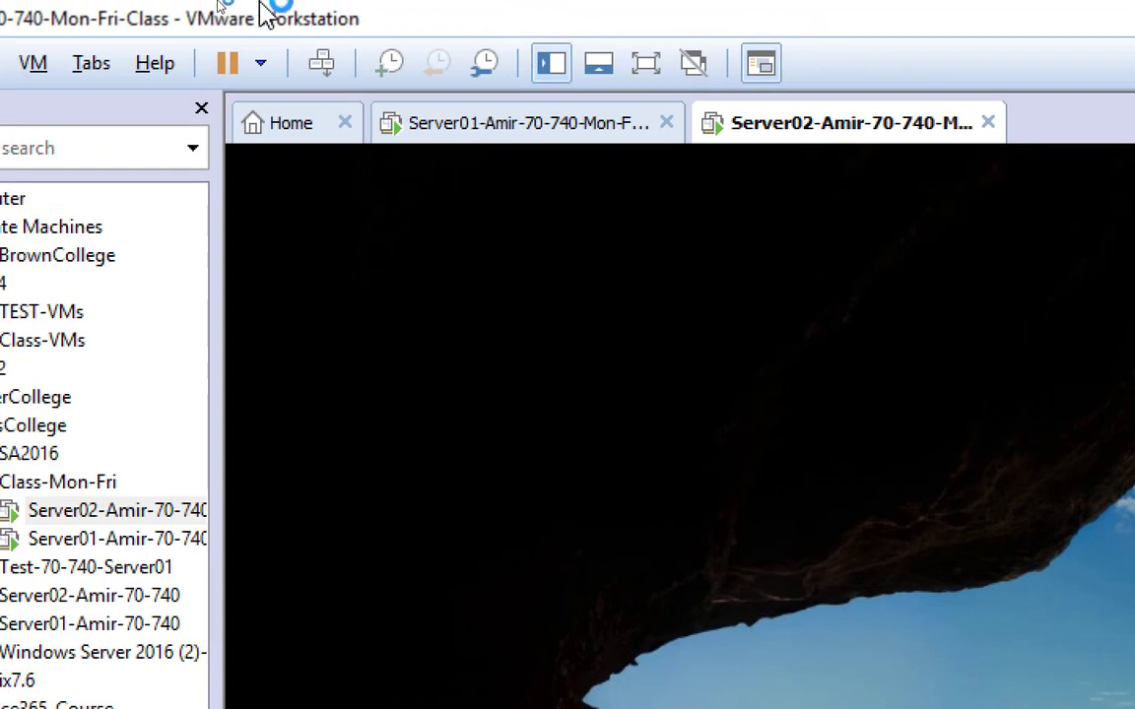
Step: Unlock Server02 and sign in to the Administrator account by entering its password
{"action": "left_click", "coordinate": [324, 67]}
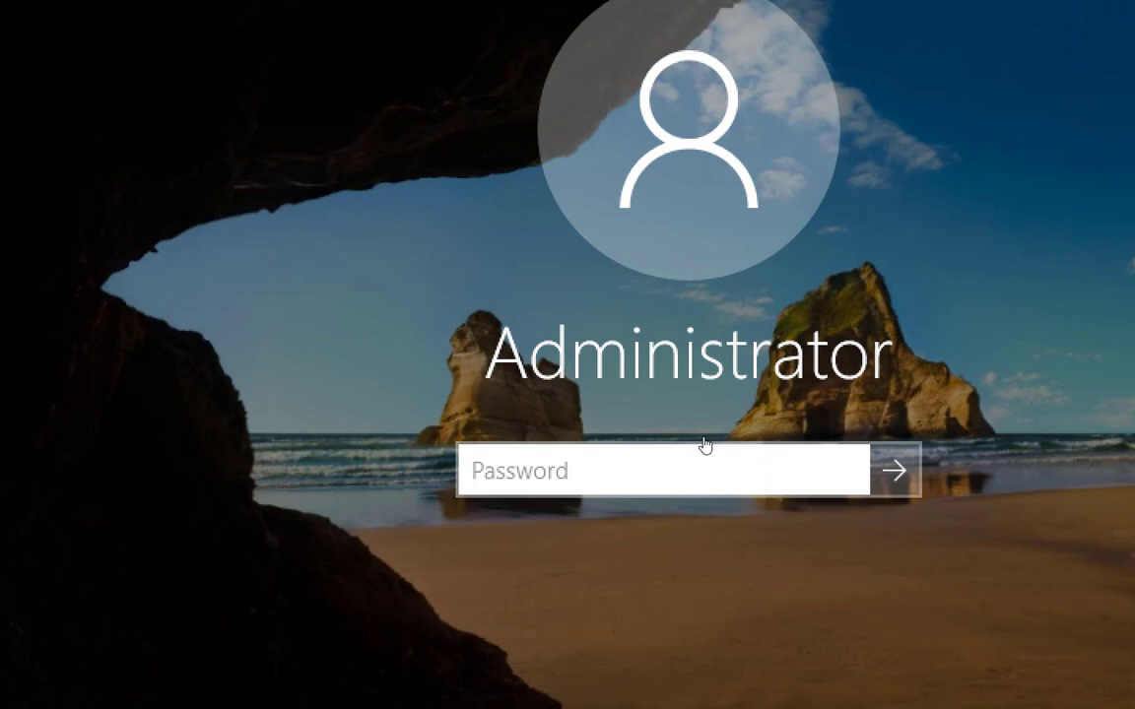
{"action": "type", "text": "••••••"}
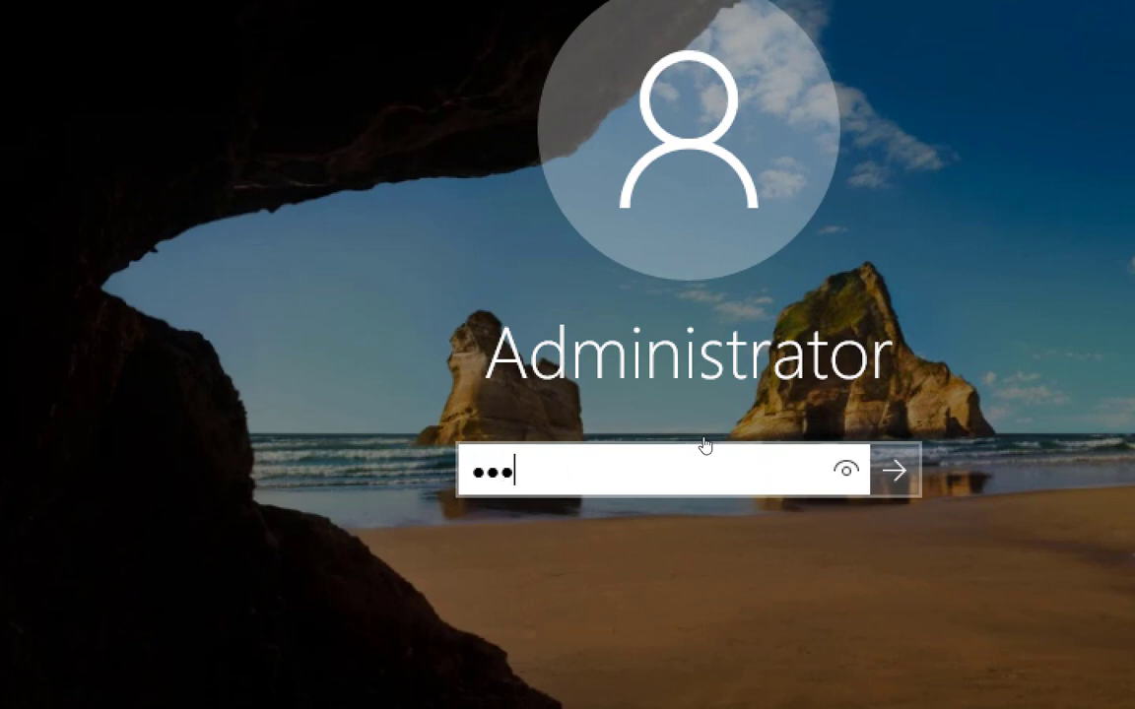
{"action": "key", "text": "Return"}
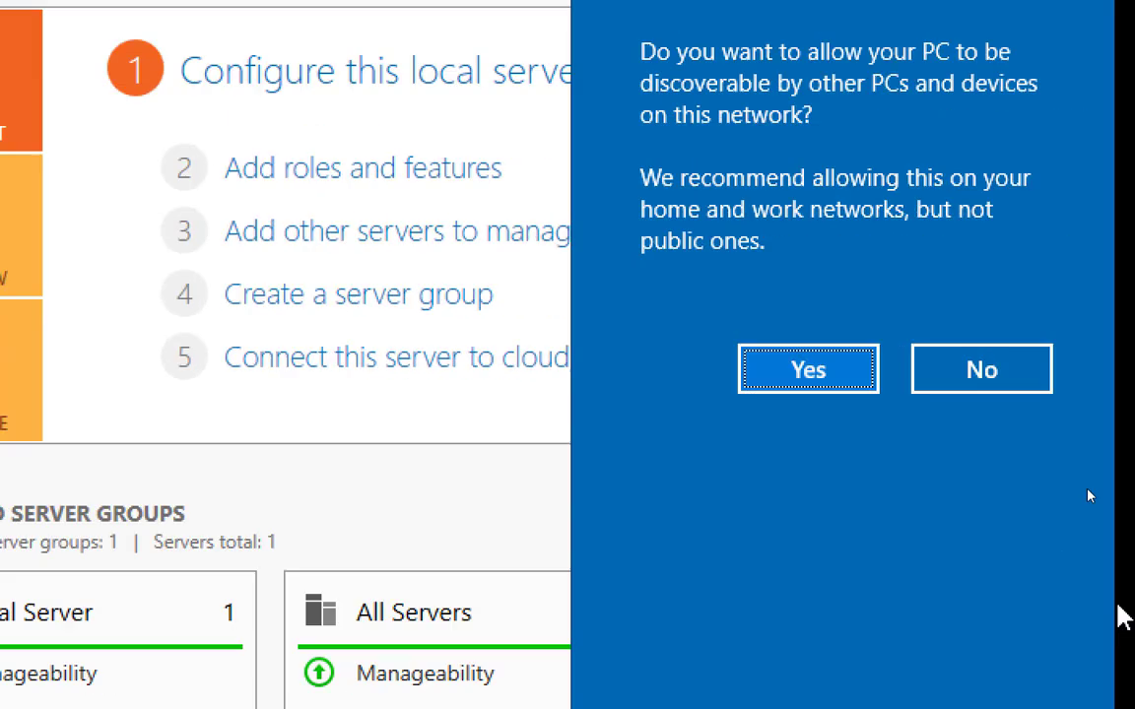
Step: Answer the network discovery prompt, postpone the VMware Tools log-off and clear Server Manager off Server02's desktop
{"action": "left_click", "coordinate": [810, 375]}
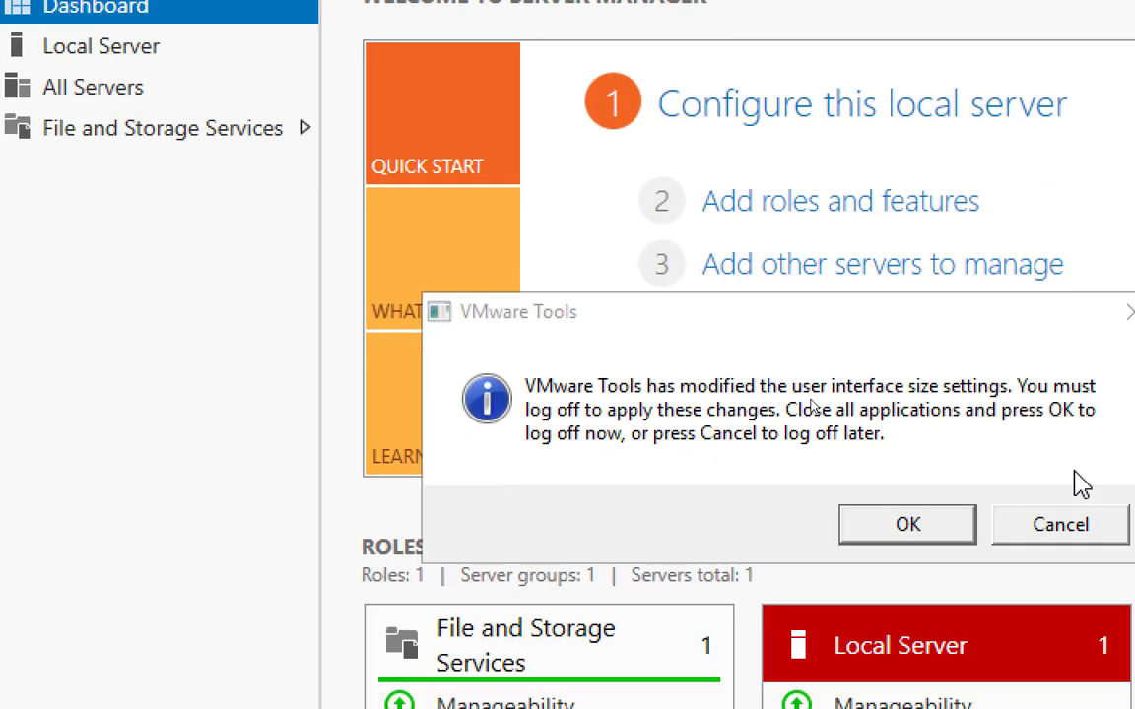
{"action": "left_click", "coordinate": [1043, 516]}
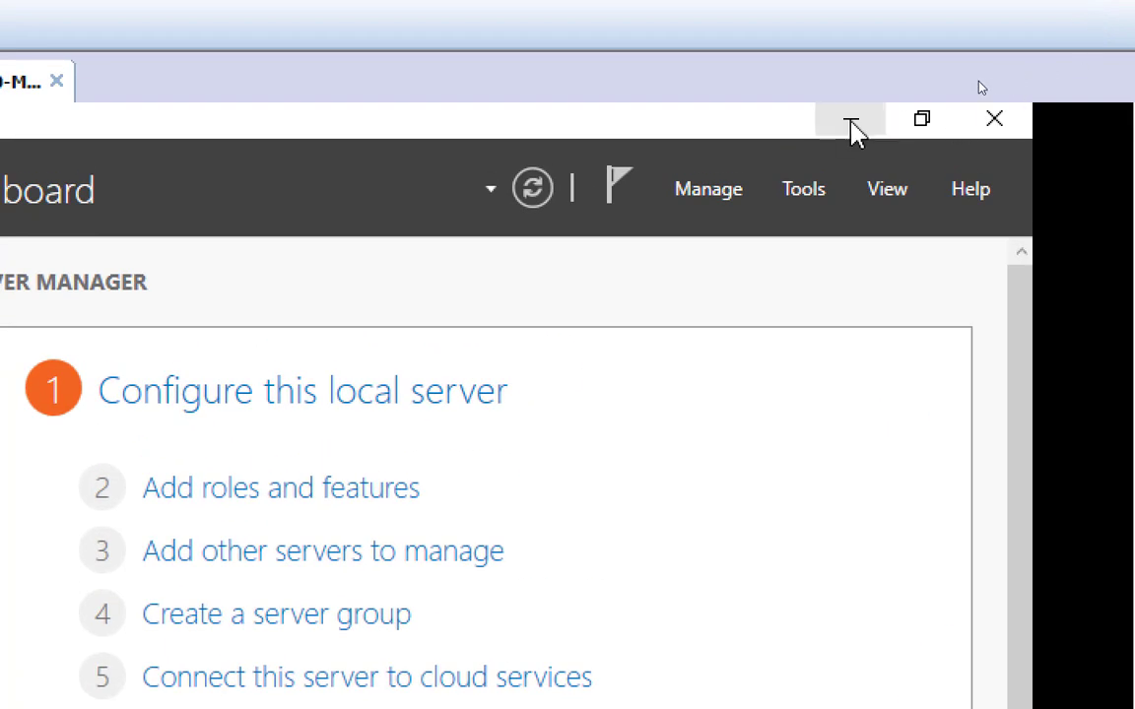
{"action": "left_click", "coordinate": [854, 128]}
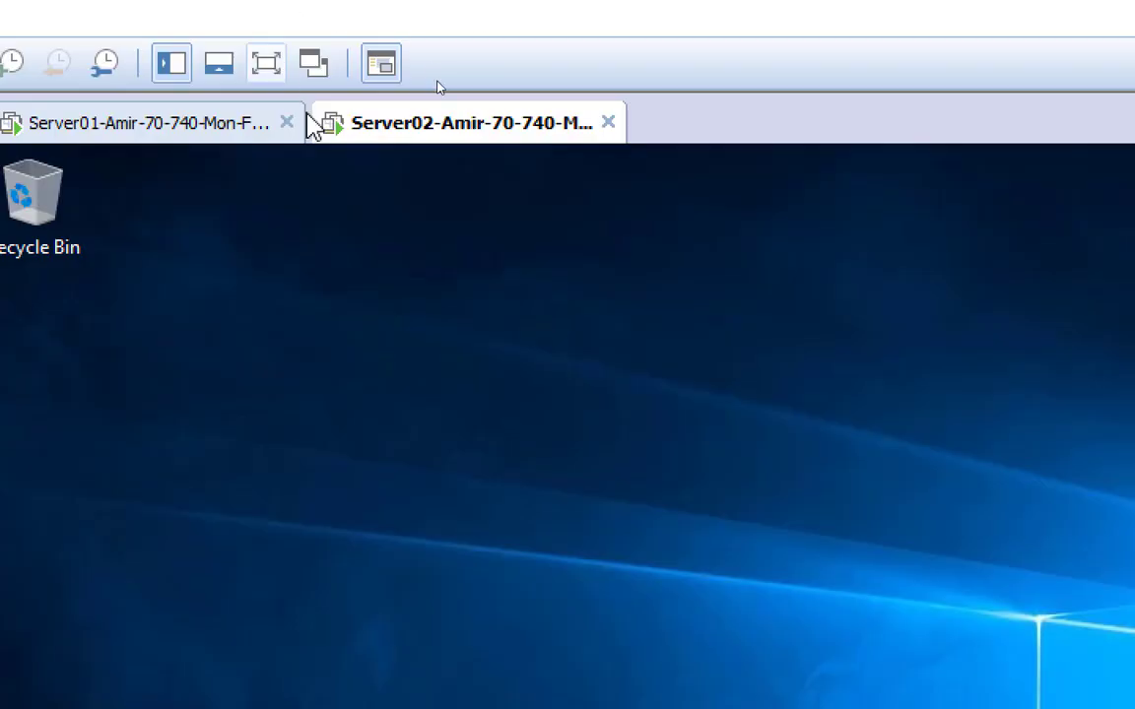
Step: Connect Server02's network adapter to the custom network VMnet13 in its virtual machine settings and apply the change
{"action": "right_click", "coordinate": [458, 138]}
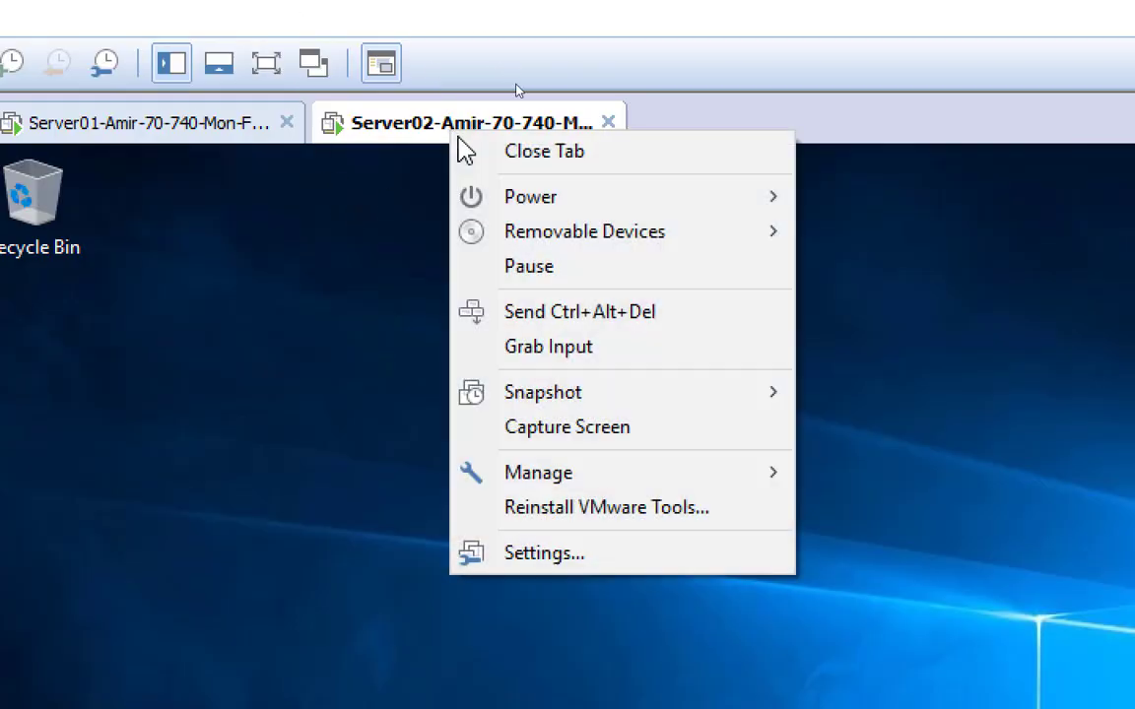
{"action": "left_click", "coordinate": [624, 559]}
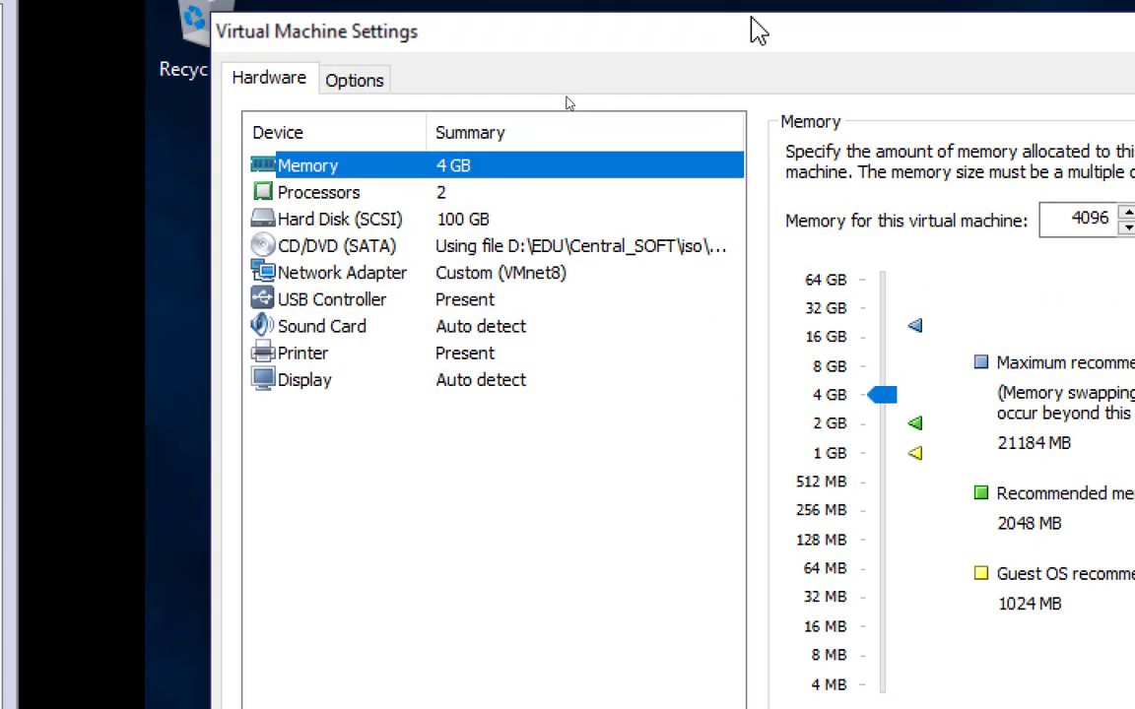
{"action": "left_click", "coordinate": [547, 276]}
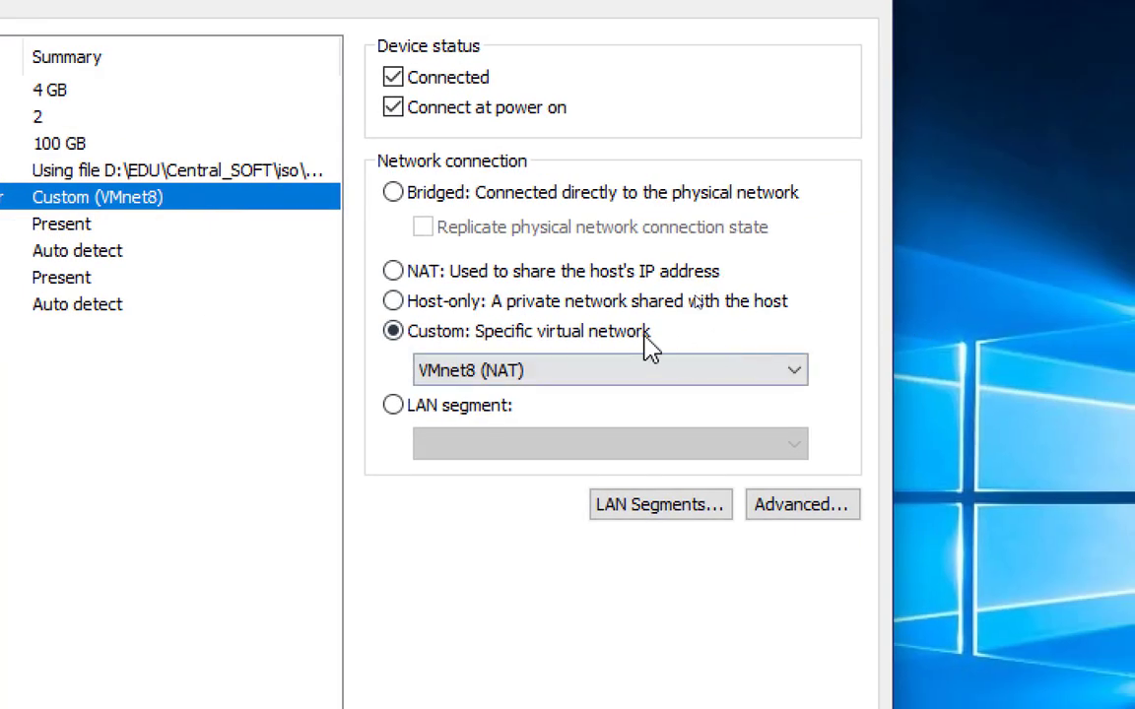
{"action": "left_click", "coordinate": [463, 370]}
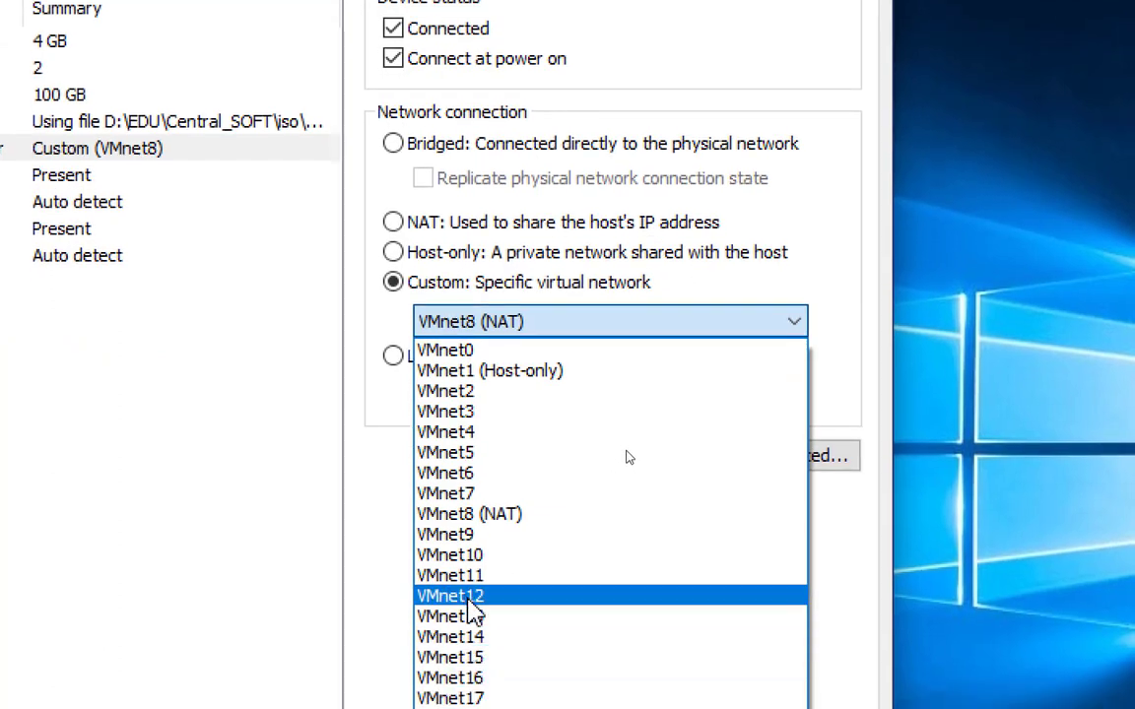
{"action": "left_click", "coordinate": [469, 619]}
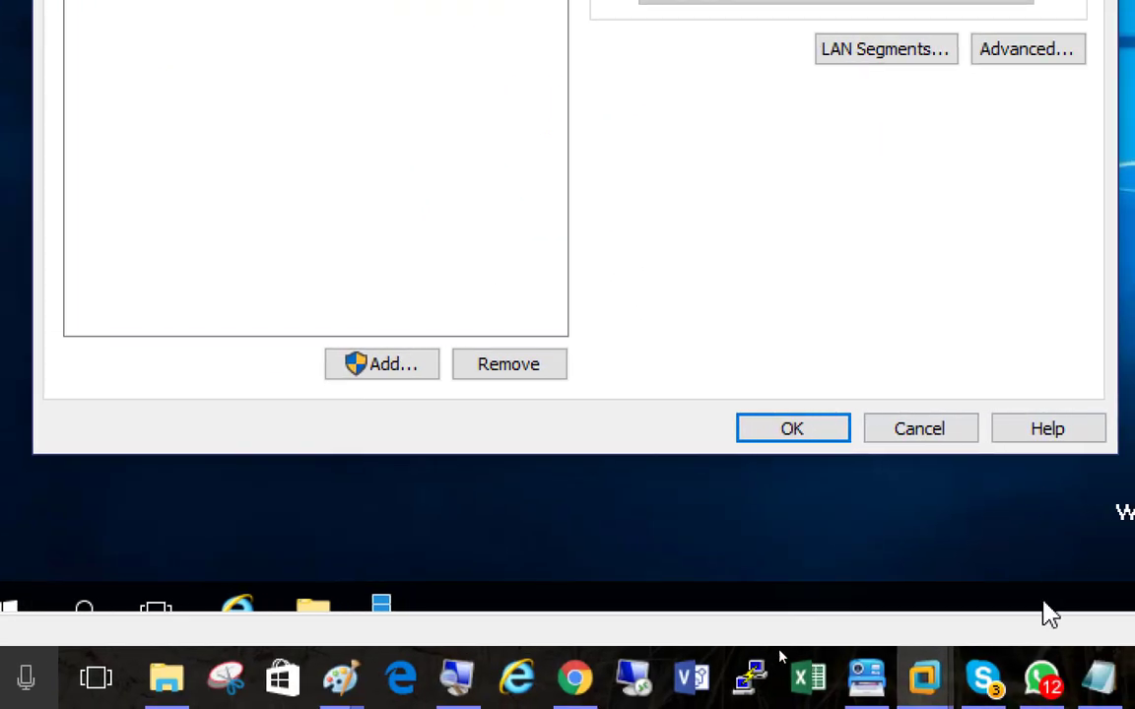
{"action": "left_click", "coordinate": [793, 428]}
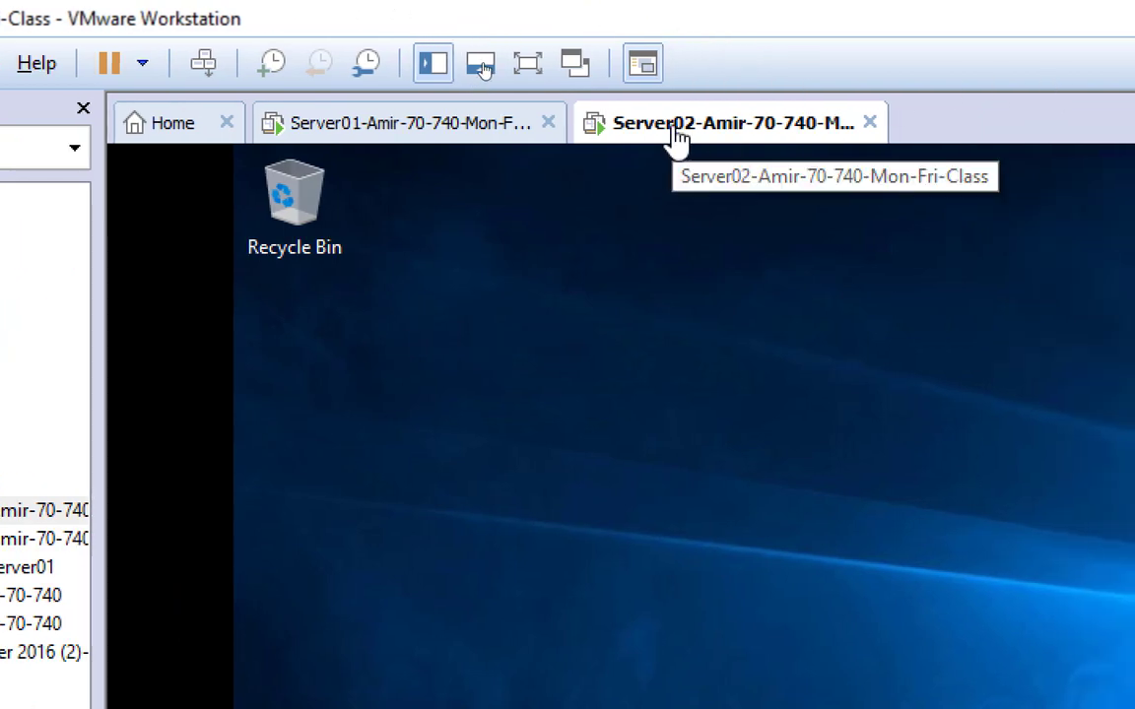
Step: Launch Server Manager in Server02 and open its network connections from the Ethernet0 entry of the local server properties
{"action": "right_click", "coordinate": [677, 137]}
{"action": "left_click", "coordinate": [555, 322]}
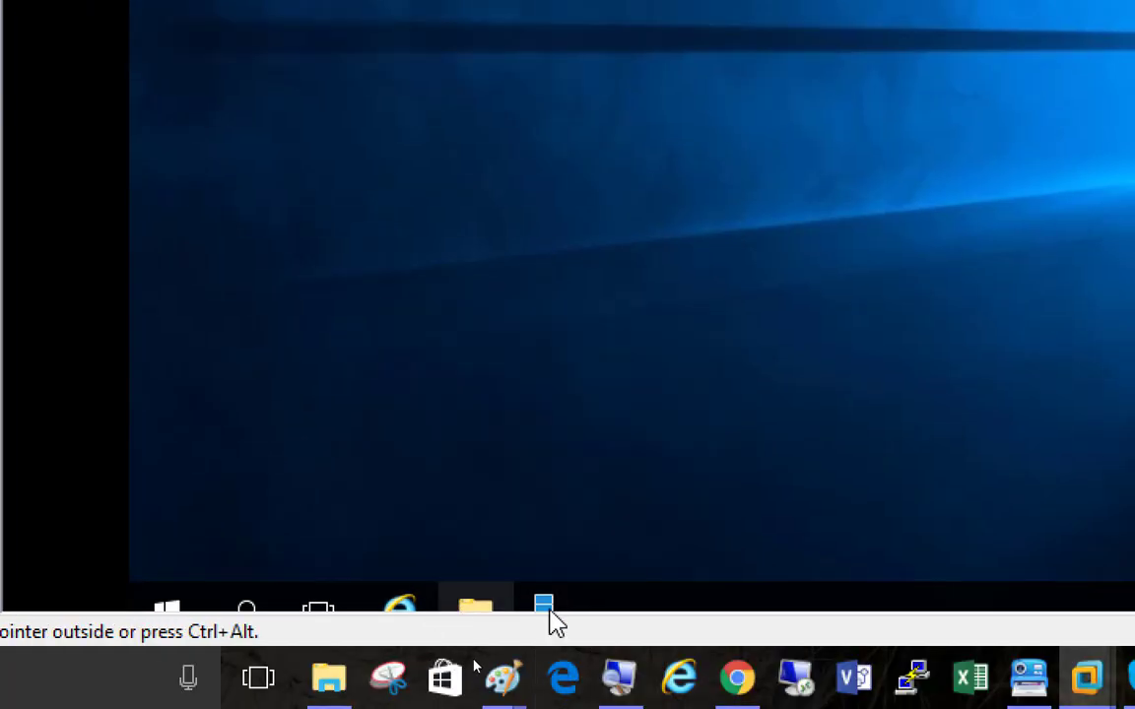
{"action": "left_click", "coordinate": [548, 617]}
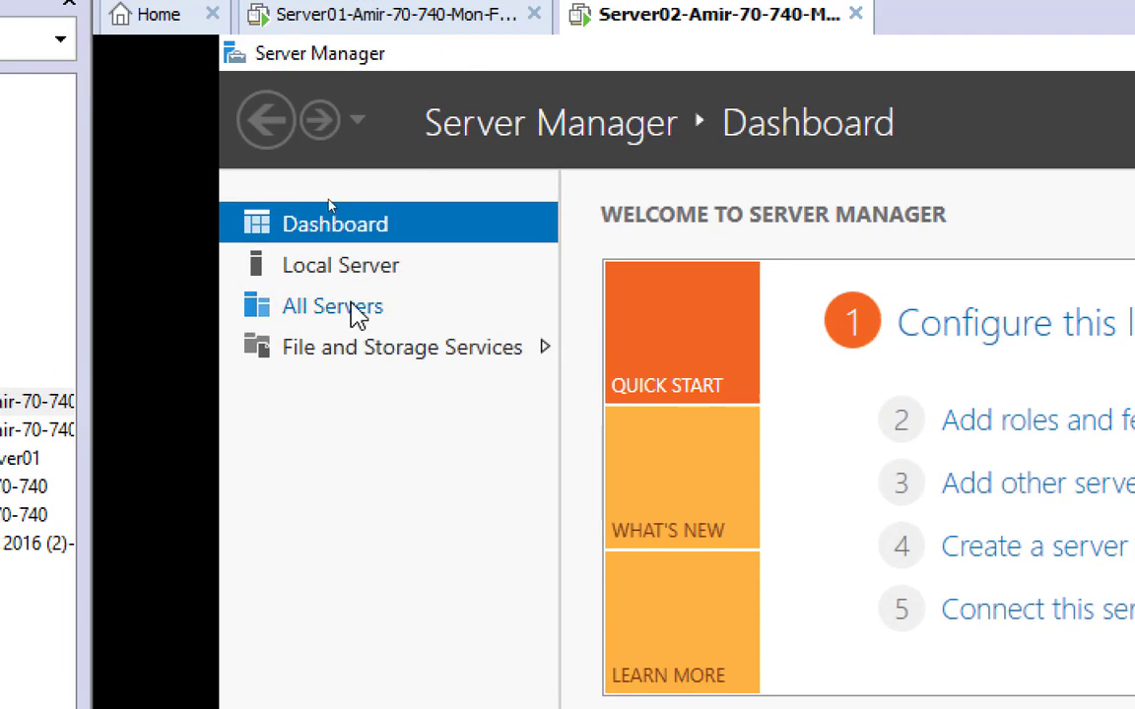
{"action": "left_click", "coordinate": [357, 268]}
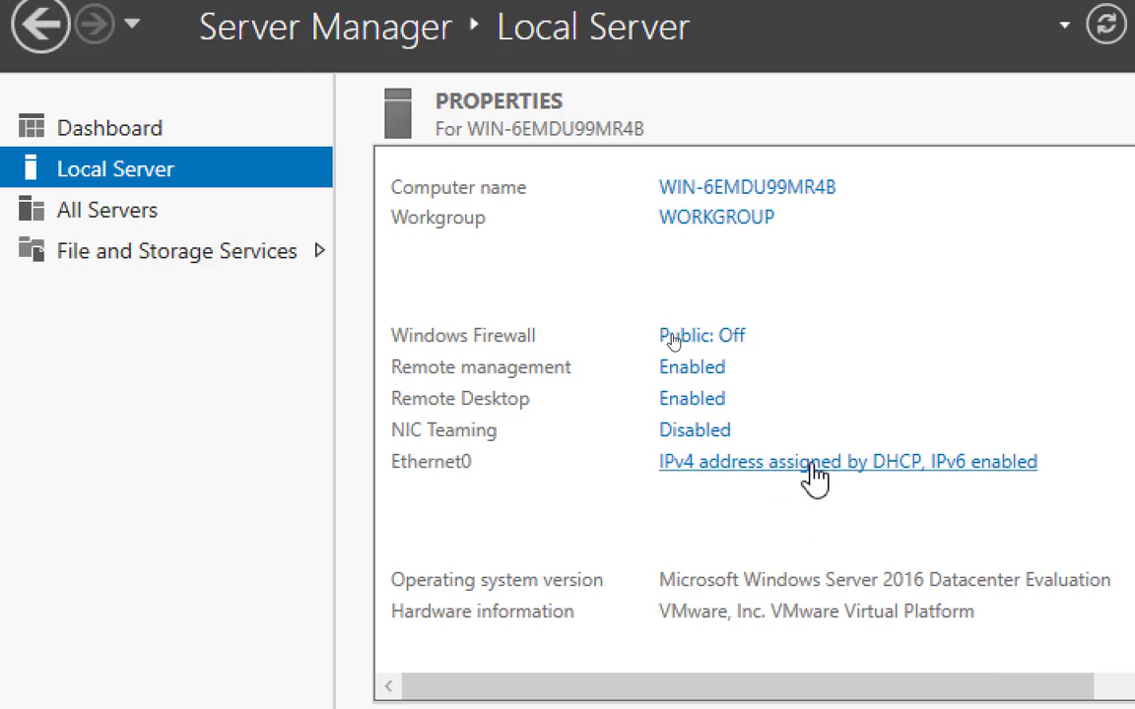
{"action": "left_click", "coordinate": [813, 480]}
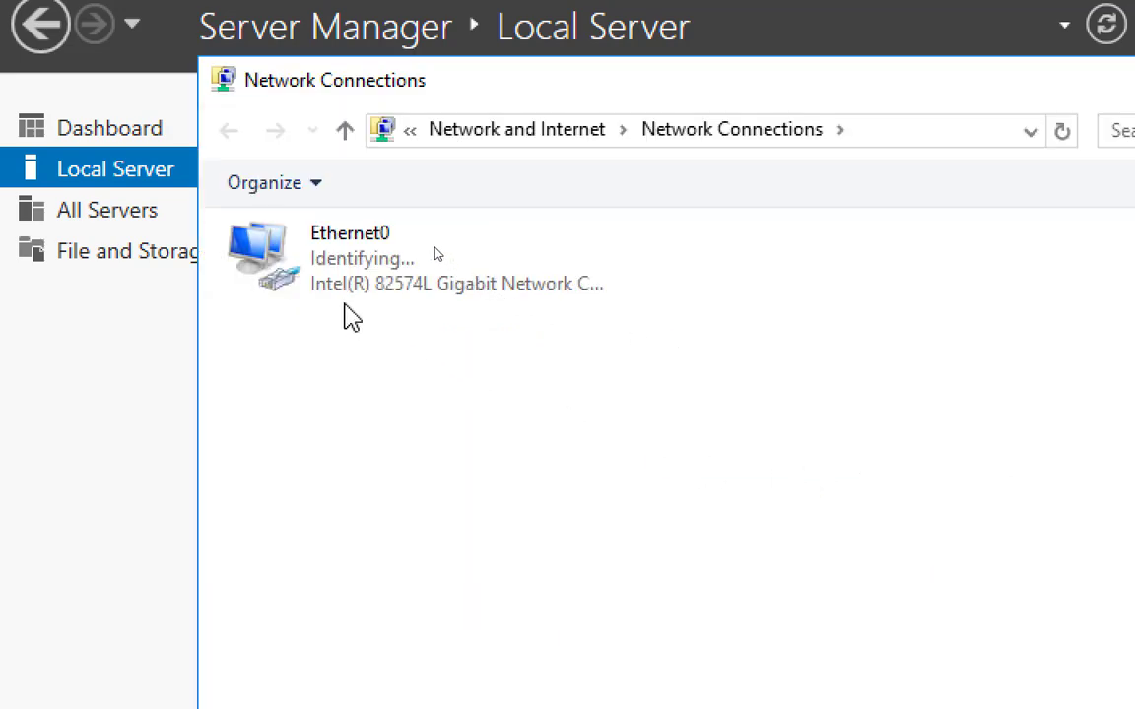
Step: Open the properties of the Ethernet0 connection and disable Internet Protocol Version 6 (TCP/IPv6)
{"action": "double_click", "coordinate": [317, 260]}
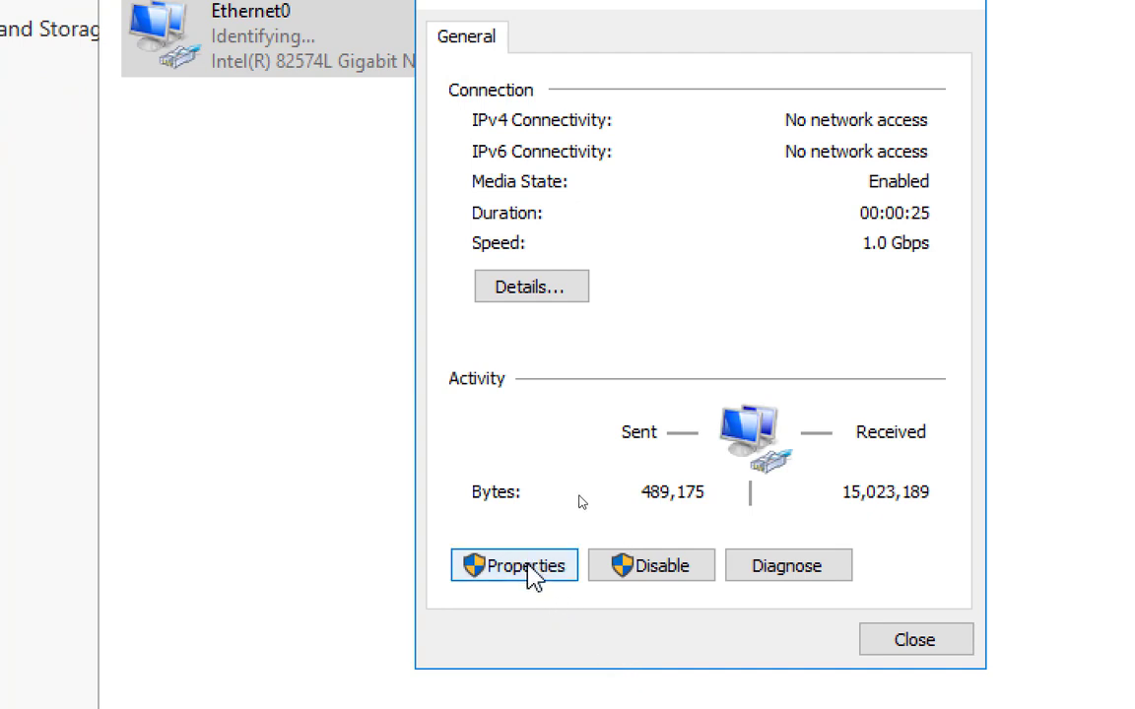
{"action": "left_click", "coordinate": [525, 566]}
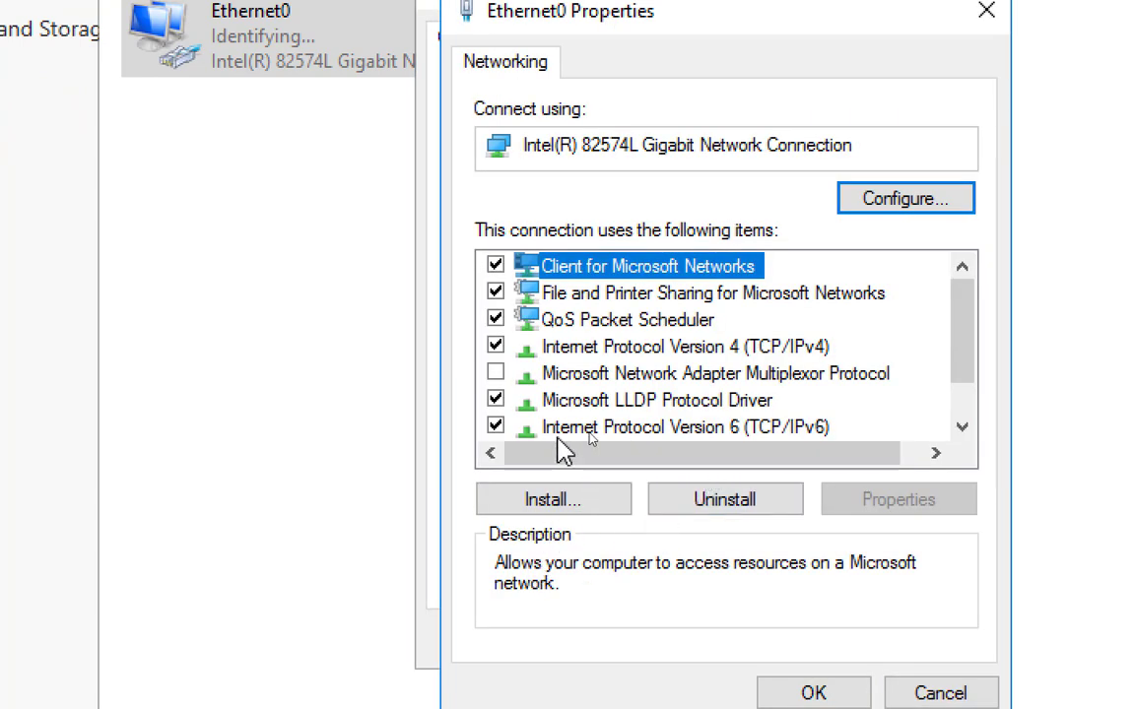
{"action": "left_click", "coordinate": [495, 427]}
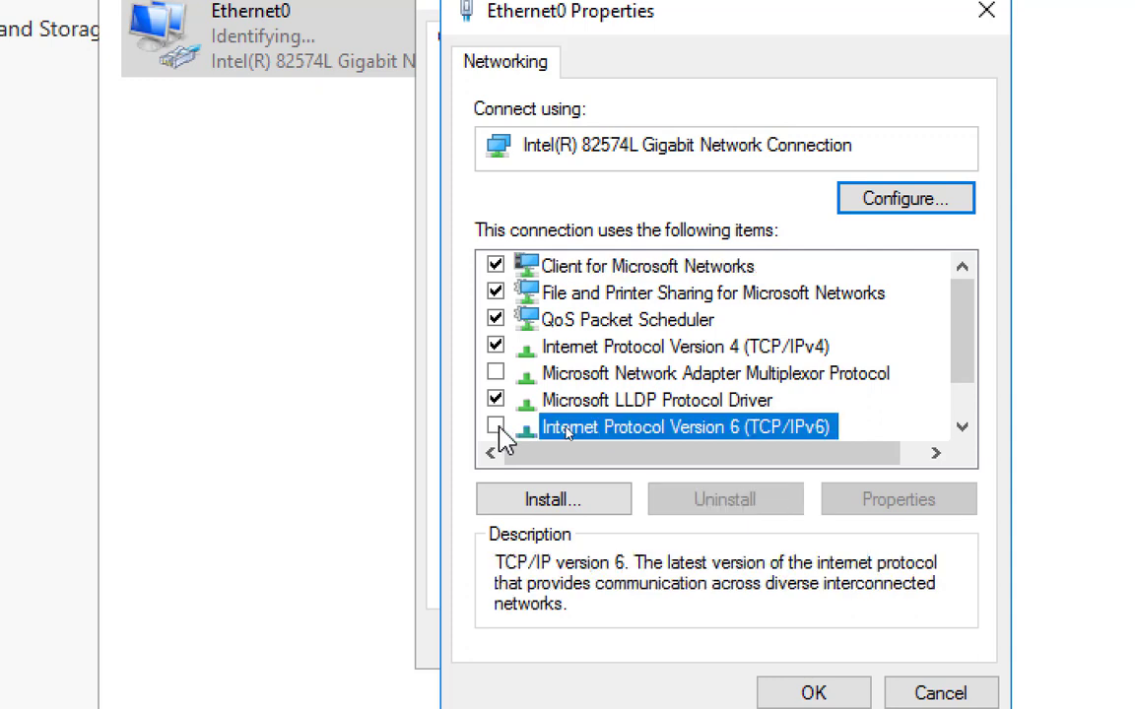
Step: Give Ethernet0 the static IPv4 address 192.168.200.2 with subnet mask 255.255.255.0 and default gateway 192.168.200.50
{"action": "double_click", "coordinate": [743, 353]}
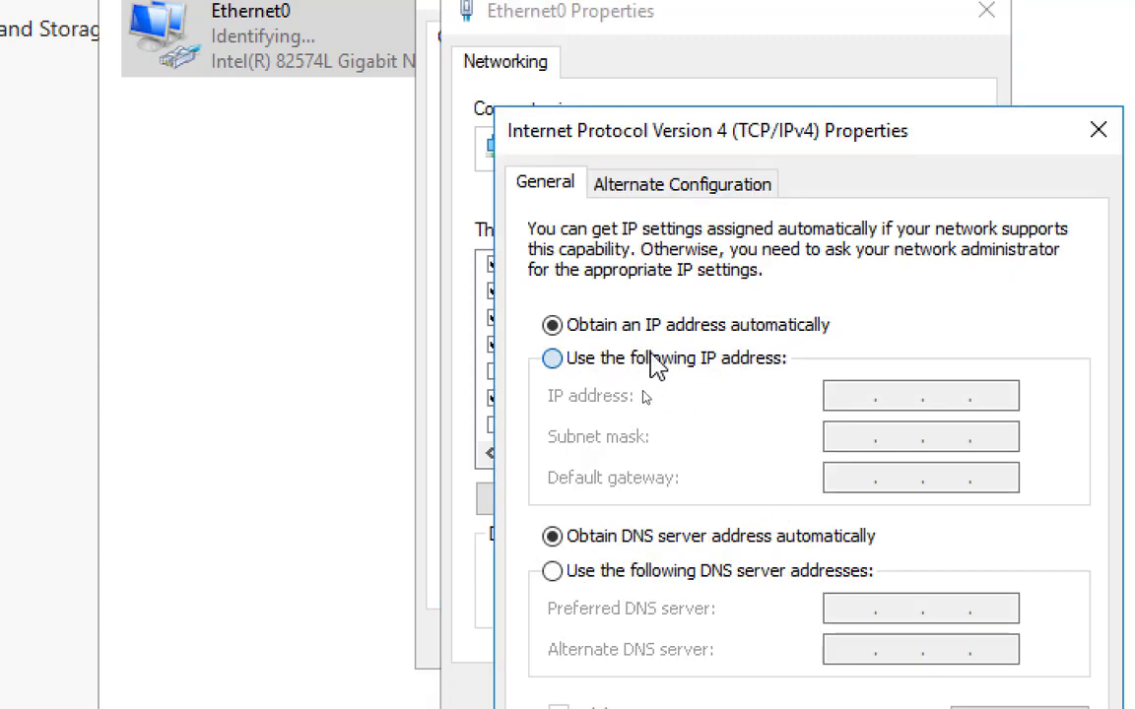
{"action": "left_click", "coordinate": [653, 360]}
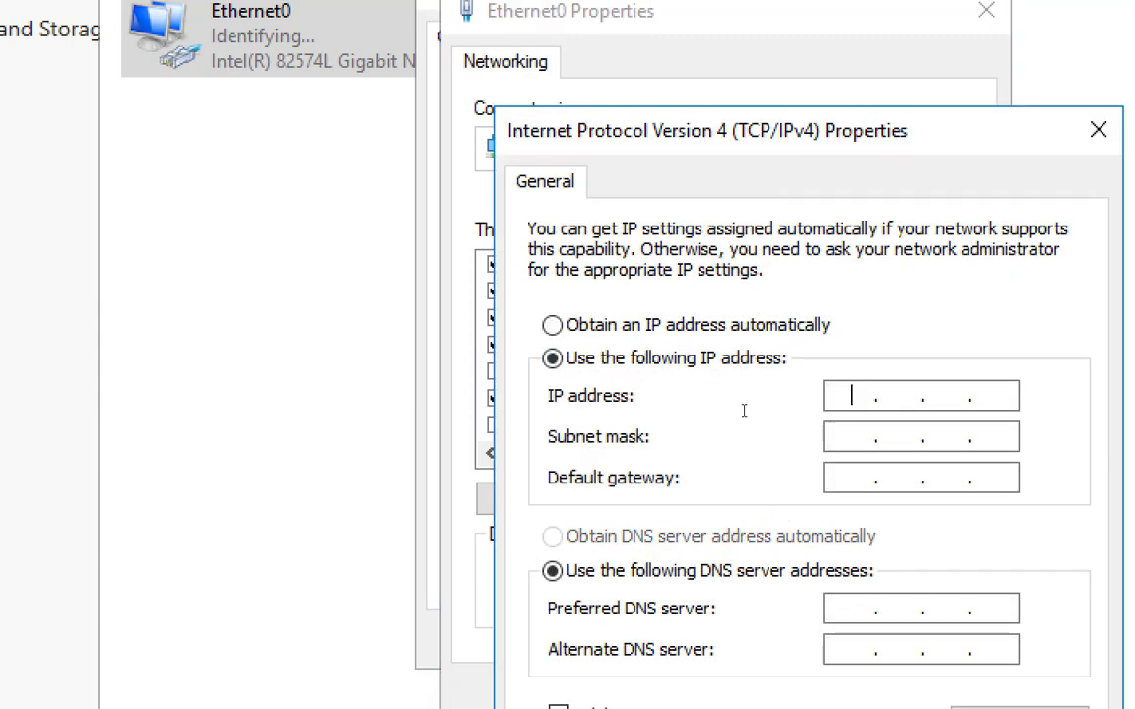
{"action": "type", "text": "192.168.200.2"}
{"action": "key", "text": "Tab"}
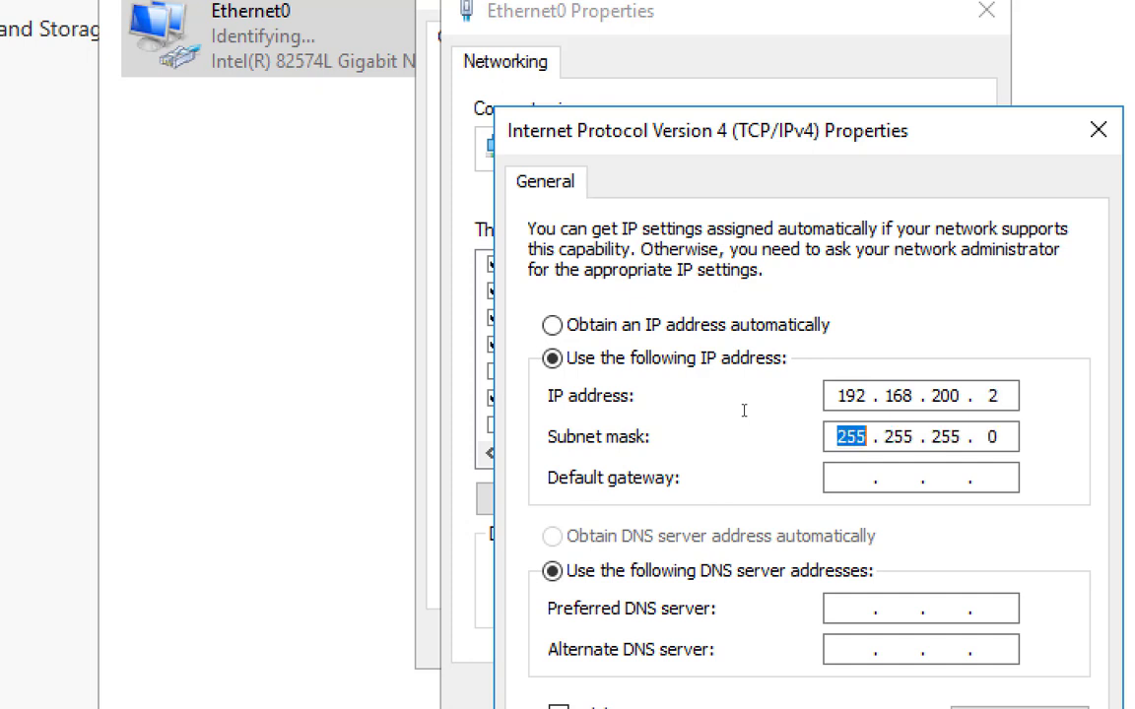
{"action": "key", "text": "Tab"}
{"action": "type", "text": "192 . 168 . 200 ."}
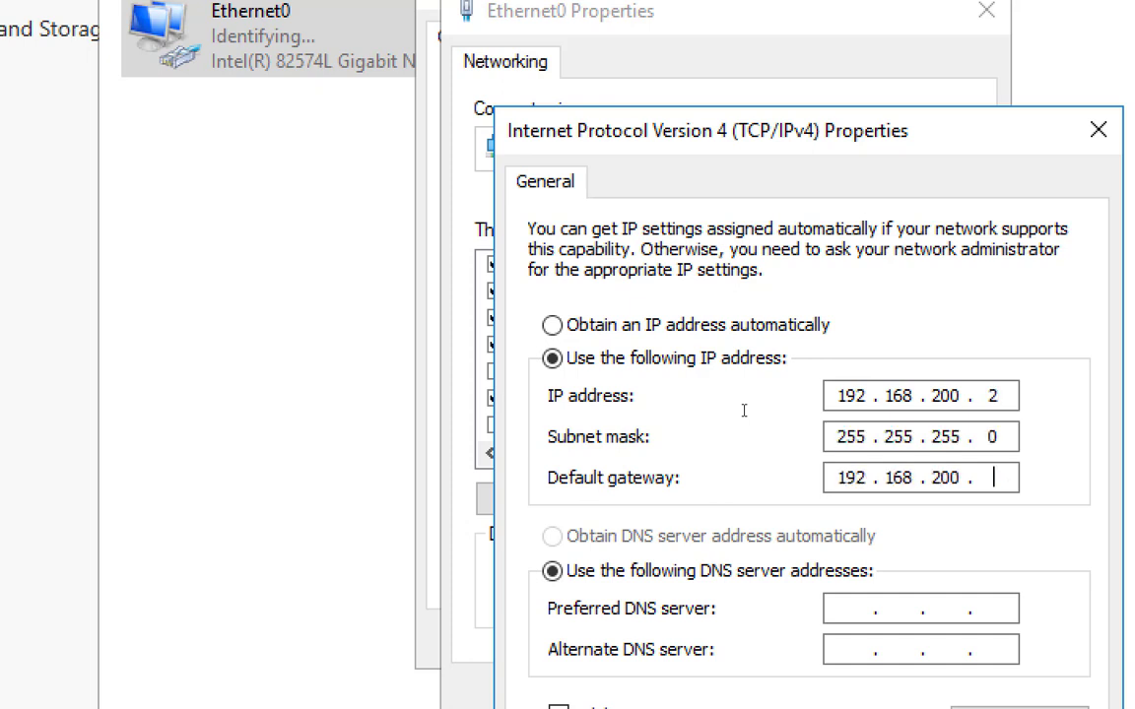
Step: Set Ethernet0's preferred DNS server to 192.168.200.1, apply the settings, and close the connection's dialogs and the Network Connections window
{"action": "key", "text": "Tab"}
{"action": "key", "text": "Tab"}
{"action": "type", "text": "192 . 168 . 200 ."}
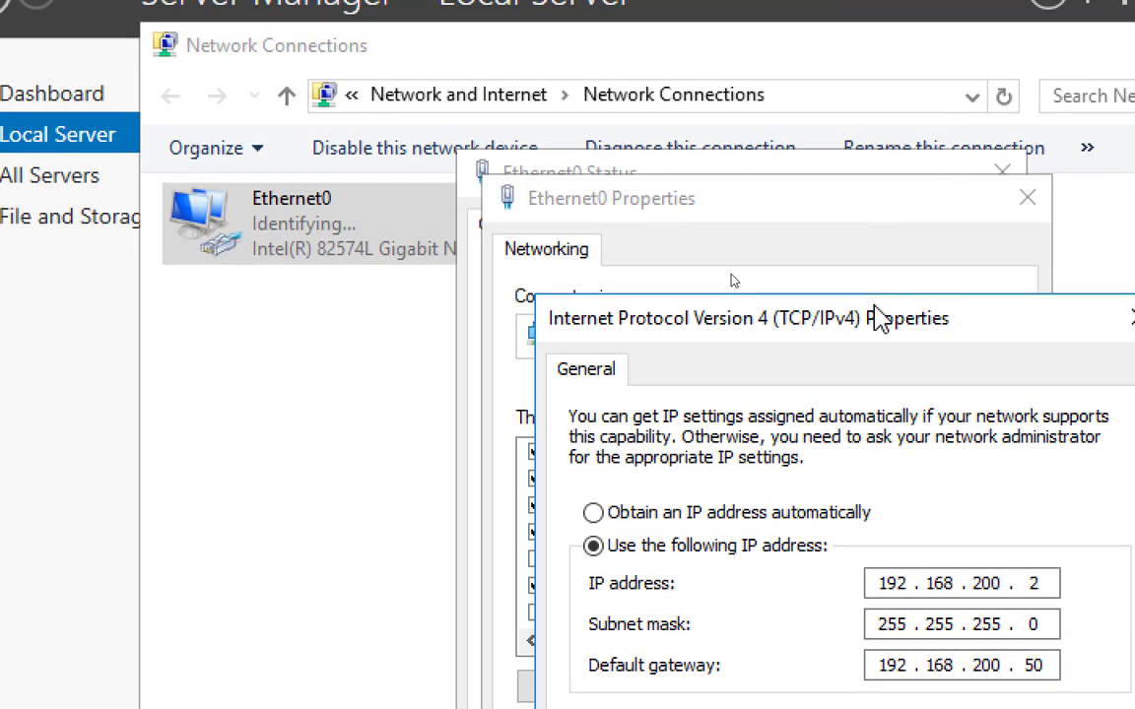
{"action": "left_click_drag", "start_coordinate": [836, 119], "coordinate": [685, 31]}
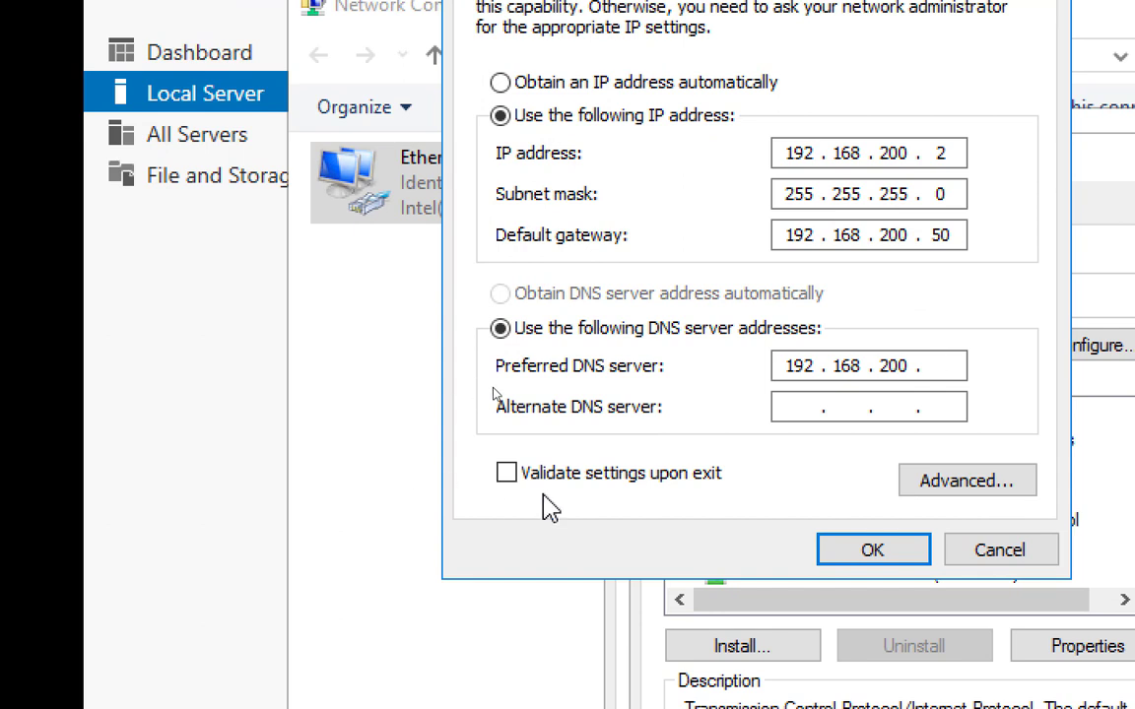
{"action": "type", "text": "1"}
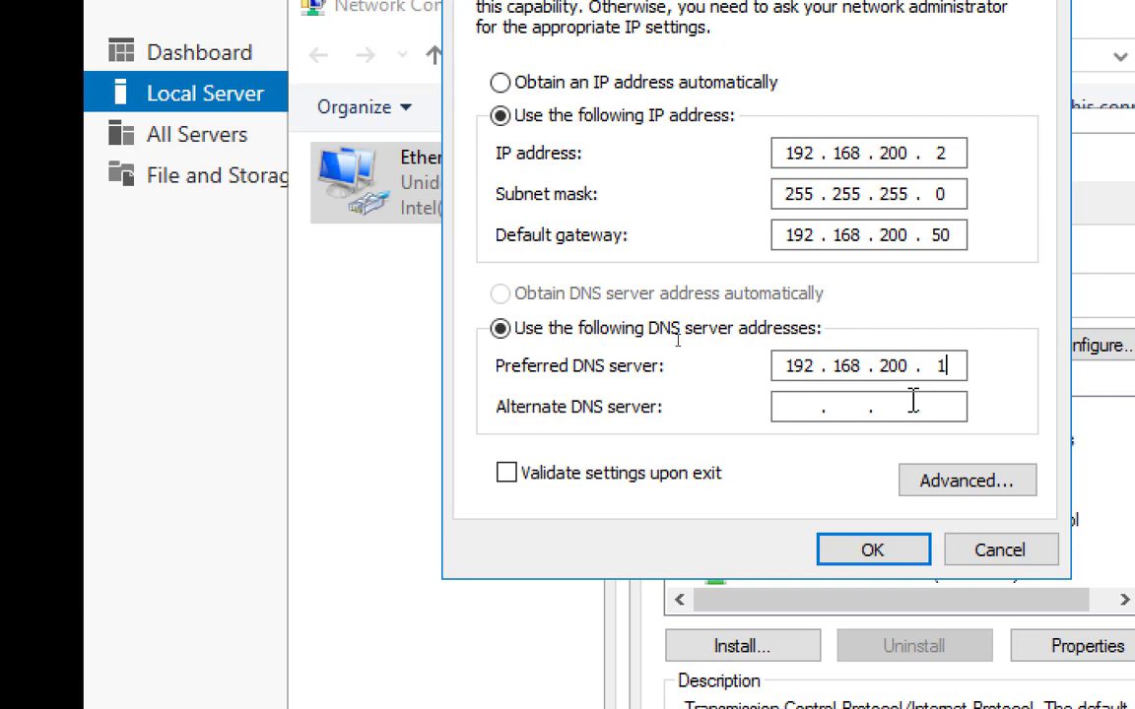
{"action": "left_click", "coordinate": [873, 551]}
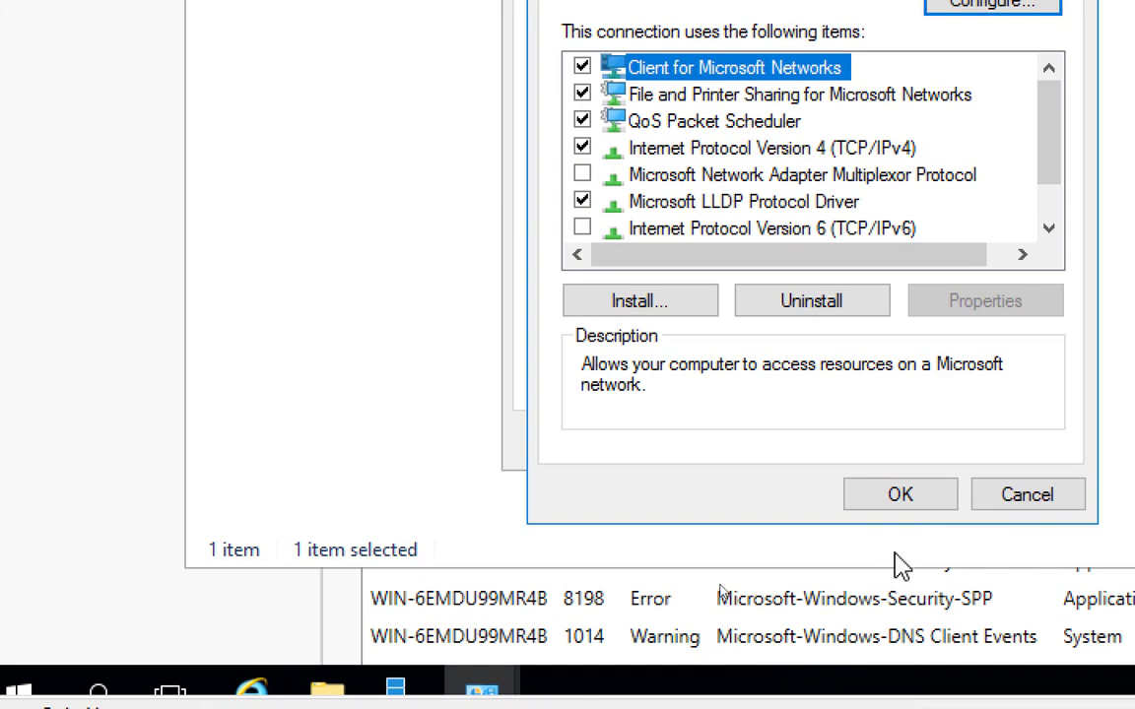
{"action": "left_click", "coordinate": [899, 495]}
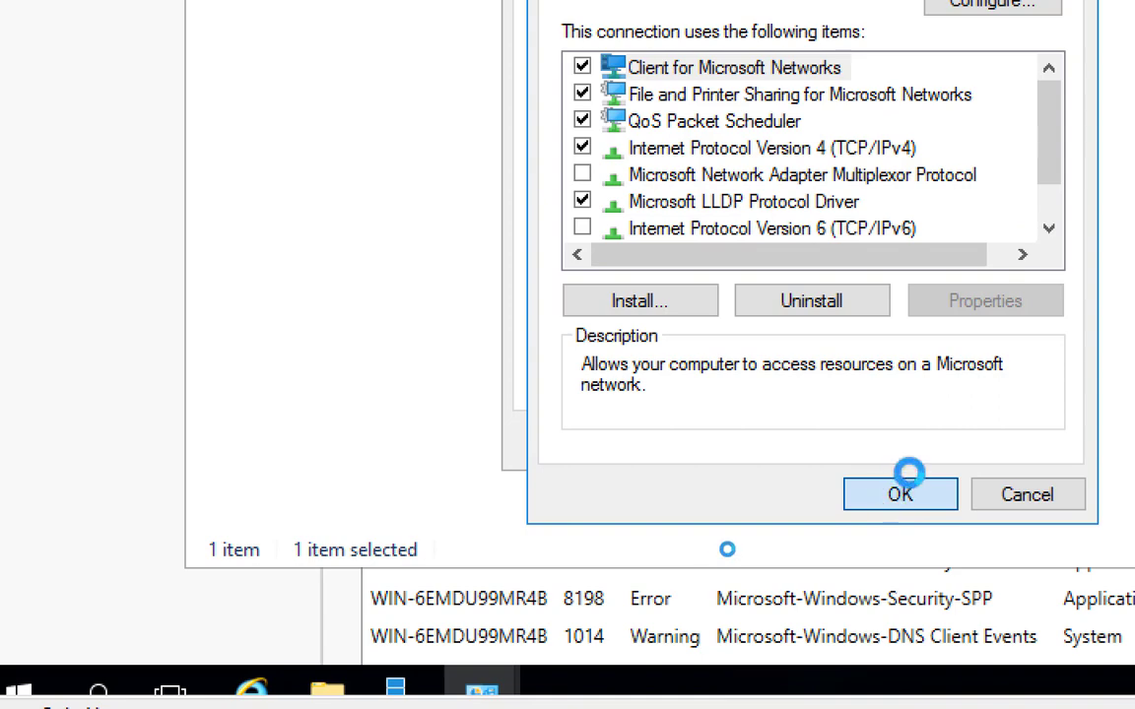
{"action": "left_click", "coordinate": [985, 449]}
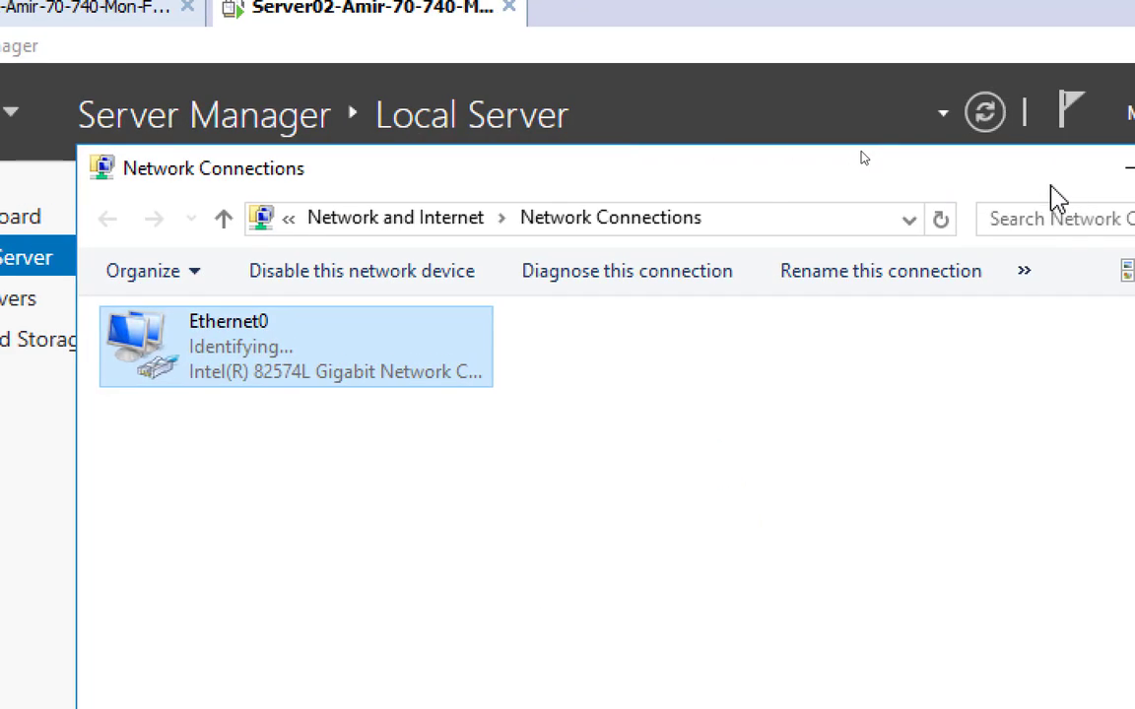
{"action": "left_click", "coordinate": [1105, 187]}
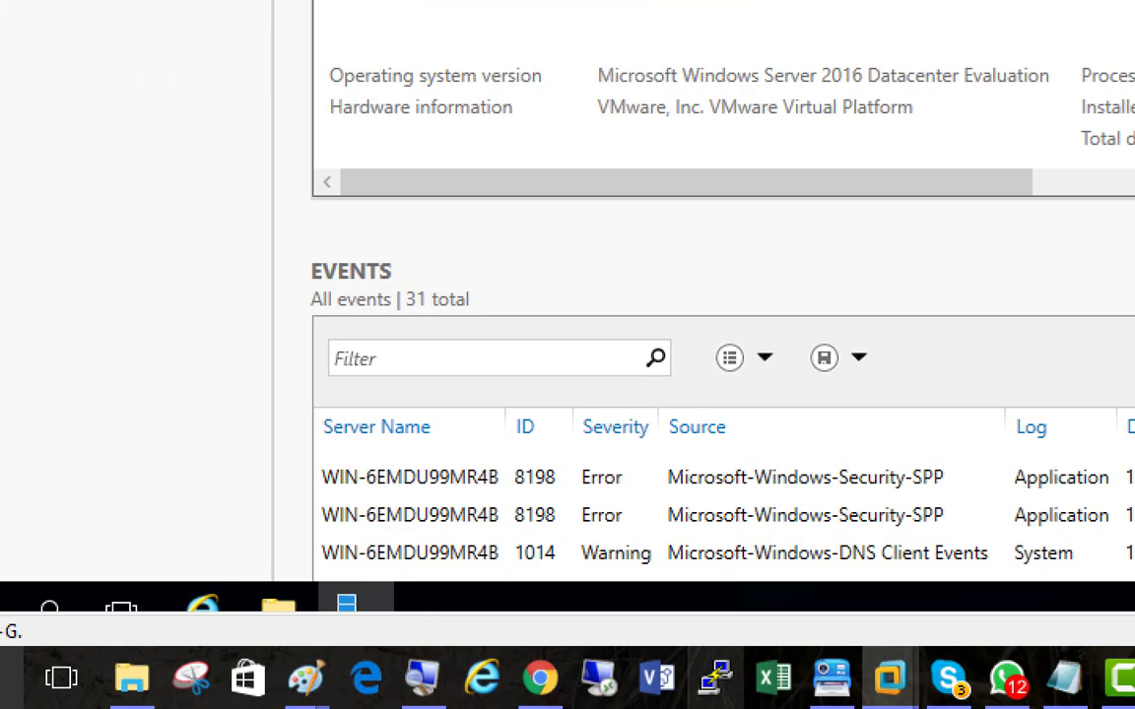
Step: Rename the Server02 machine's operating system to Server02, keeping it in WORKGROUP, and restart it to apply the change
{"action": "left_click", "coordinate": [730, 678]}
{"action": "left_click", "coordinate": [1075, 527]}
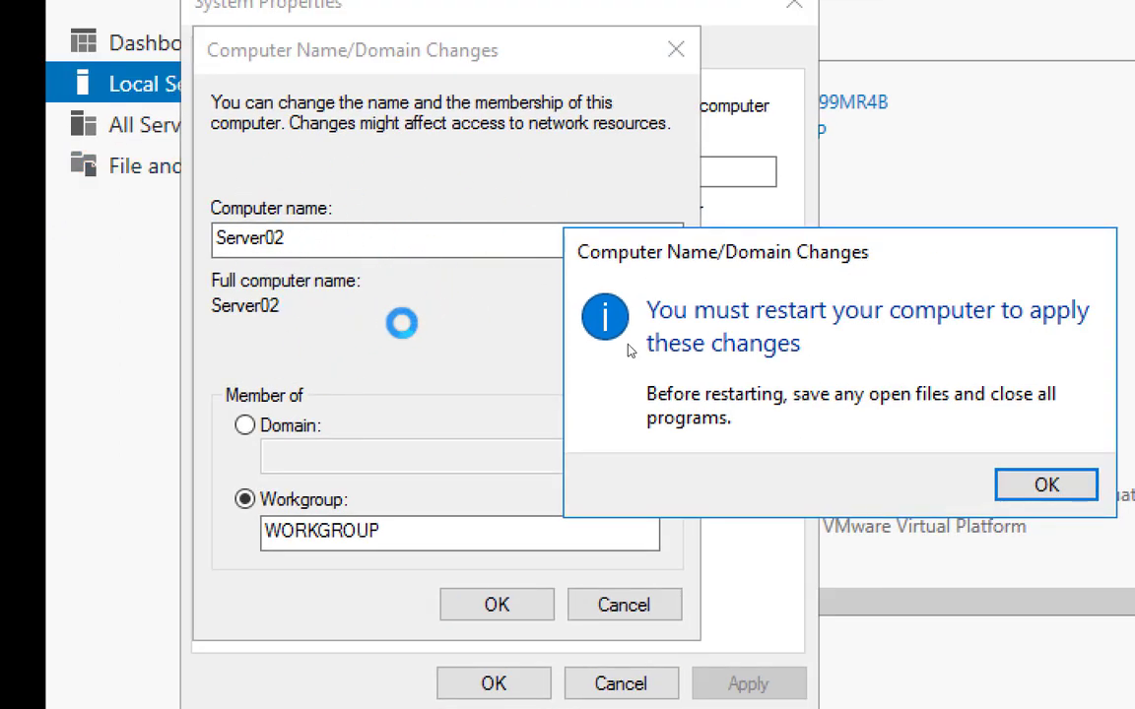
{"action": "left_click", "coordinate": [999, 480]}
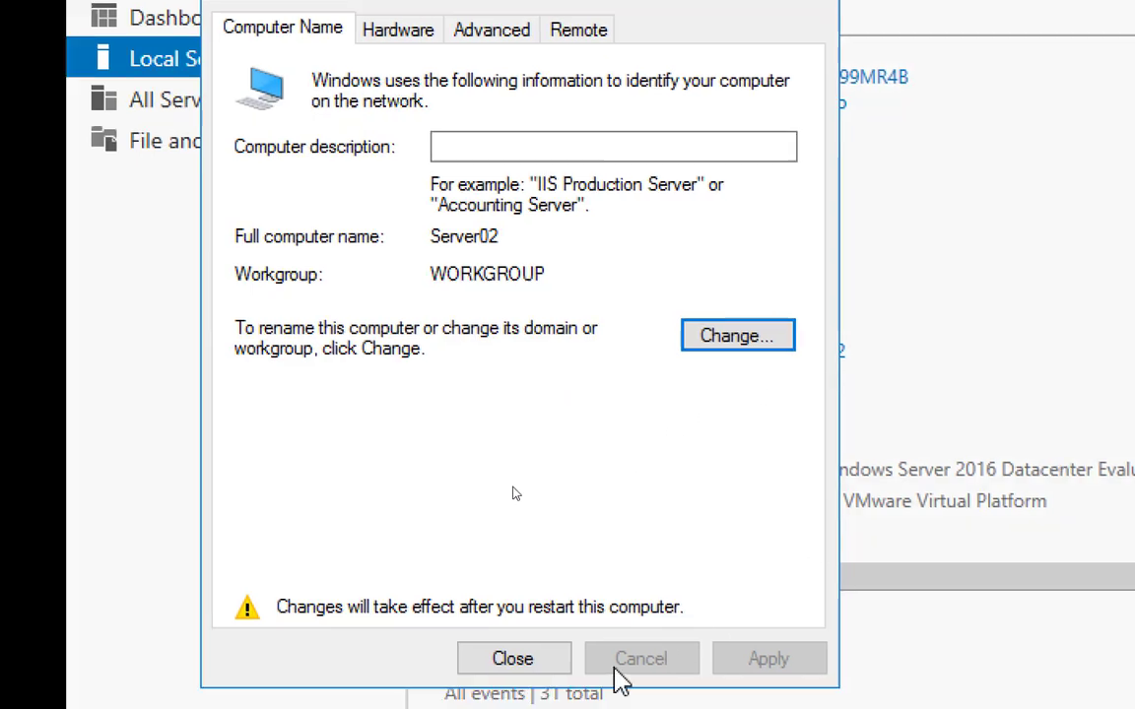
{"action": "left_click", "coordinate": [446, 679]}
{"action": "left_click", "coordinate": [873, 448]}
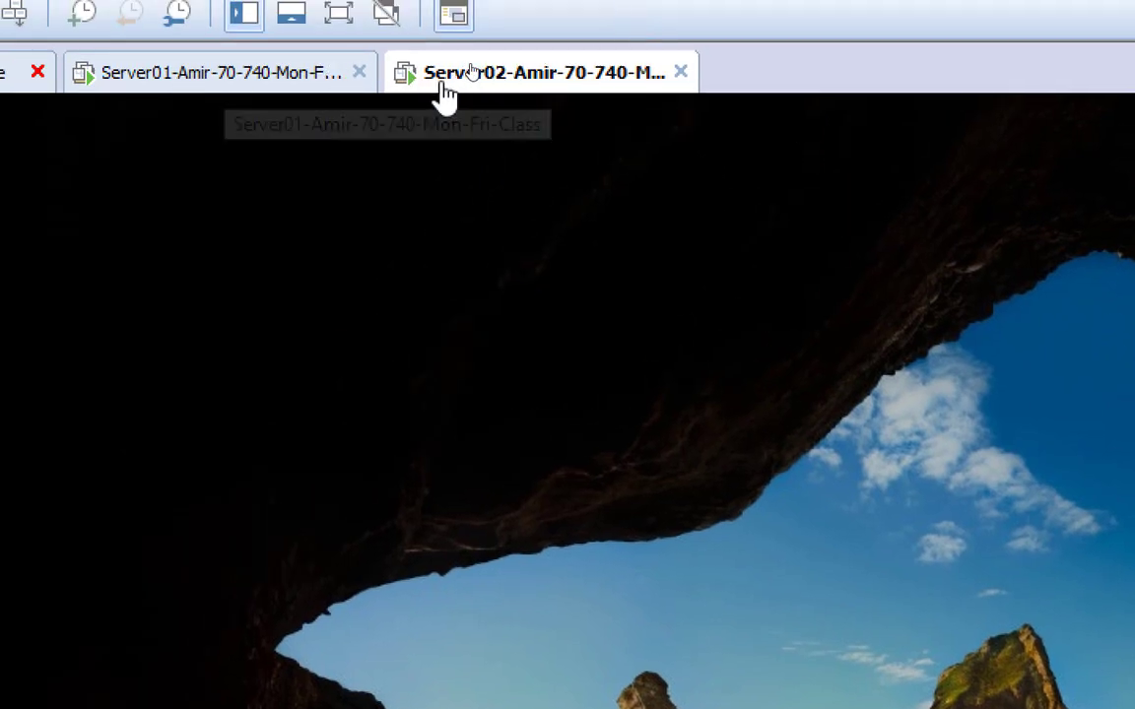
Step: Take a snapshot of the Server02 virtual machine named Snapshot 1 with the description lines "Activated", "Given Static Ip" and "Renamed"
{"action": "right_click", "coordinate": [516, 81]}
{"action": "mouse_move", "coordinate": [740, 350]}
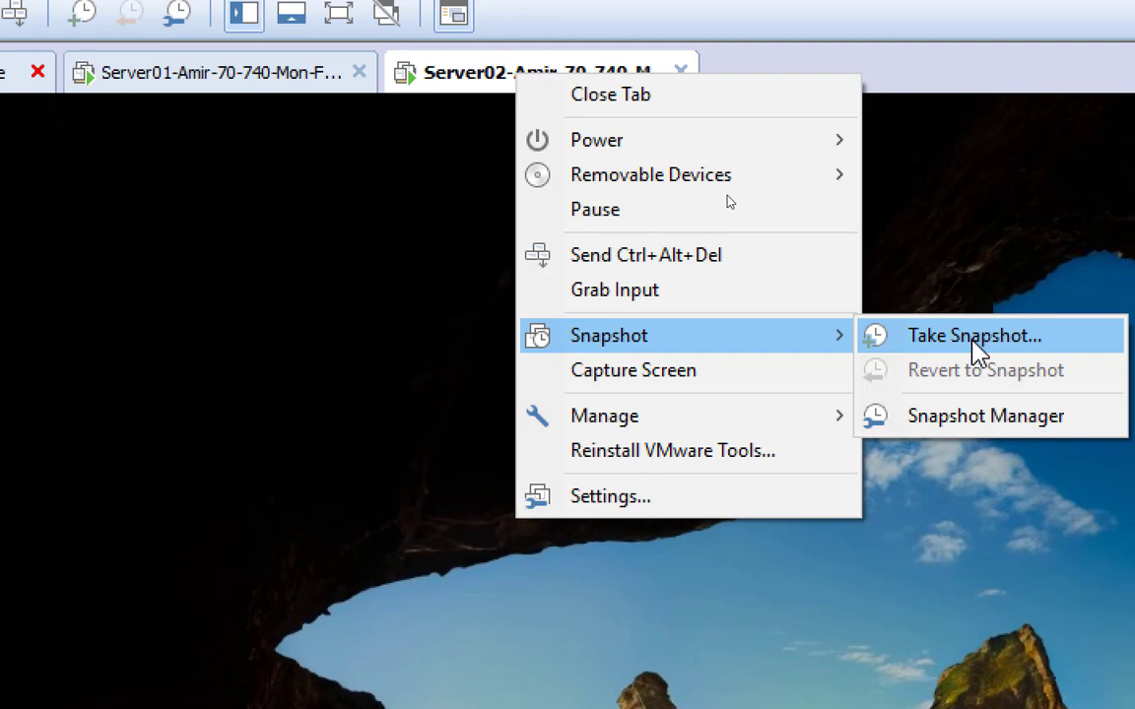
{"action": "left_click", "coordinate": [978, 353]}
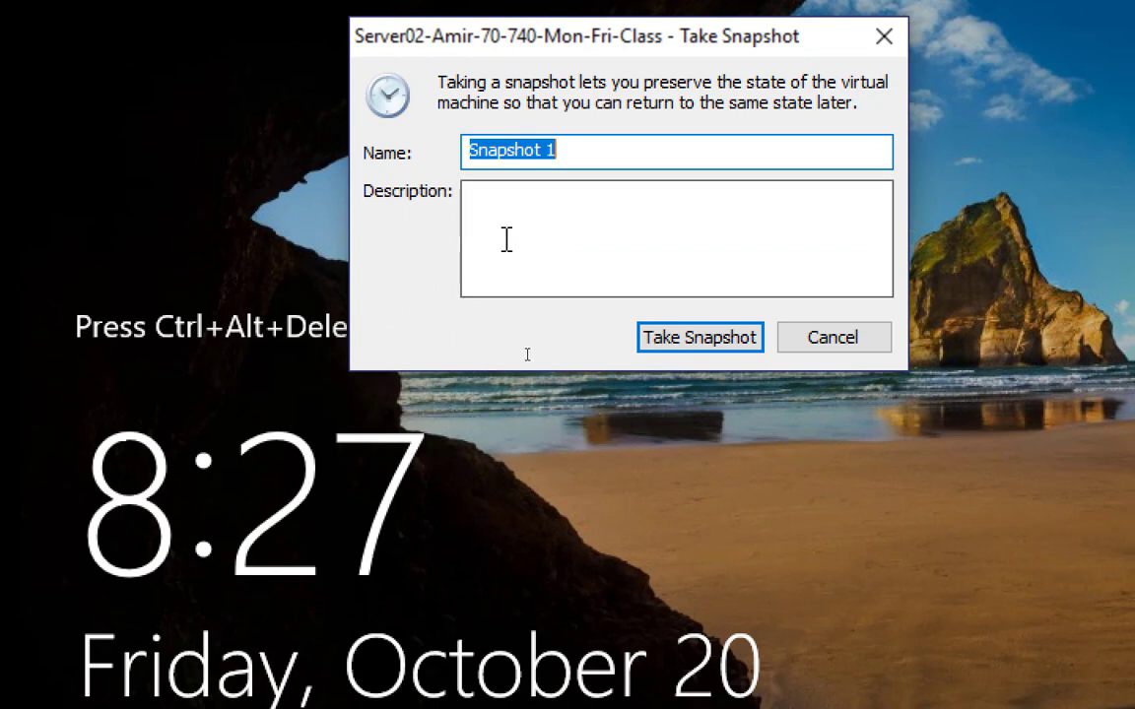
{"action": "left_click", "coordinate": [568, 210]}
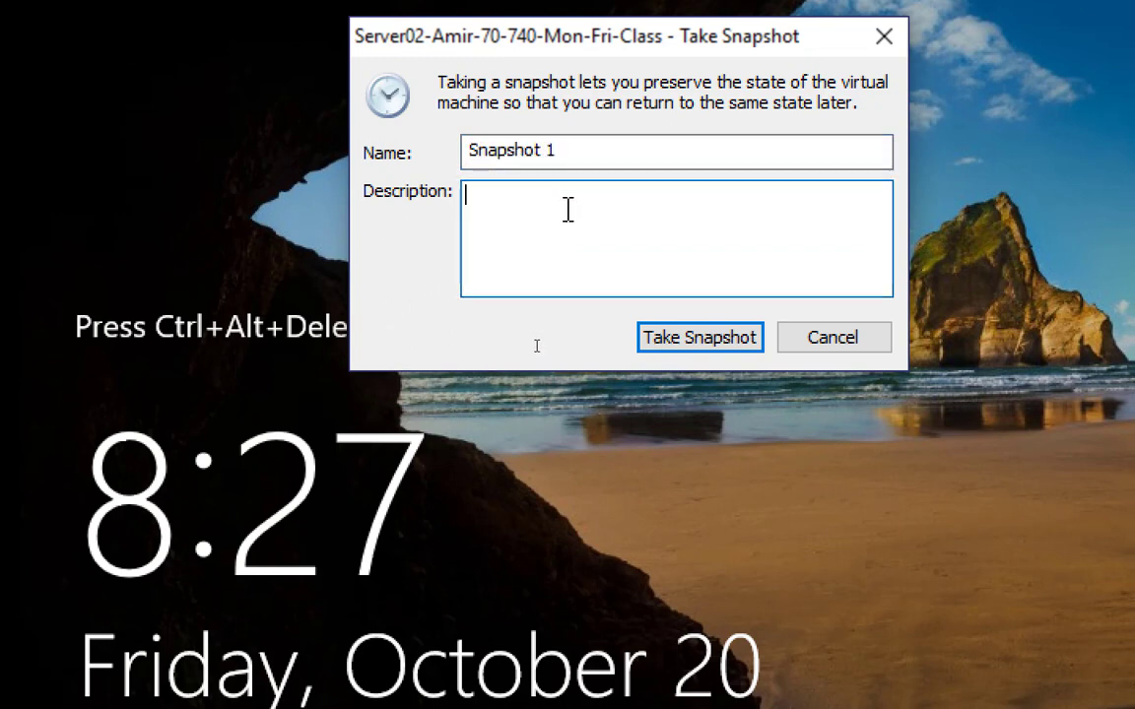
{"action": "type", "text": "Activated "}
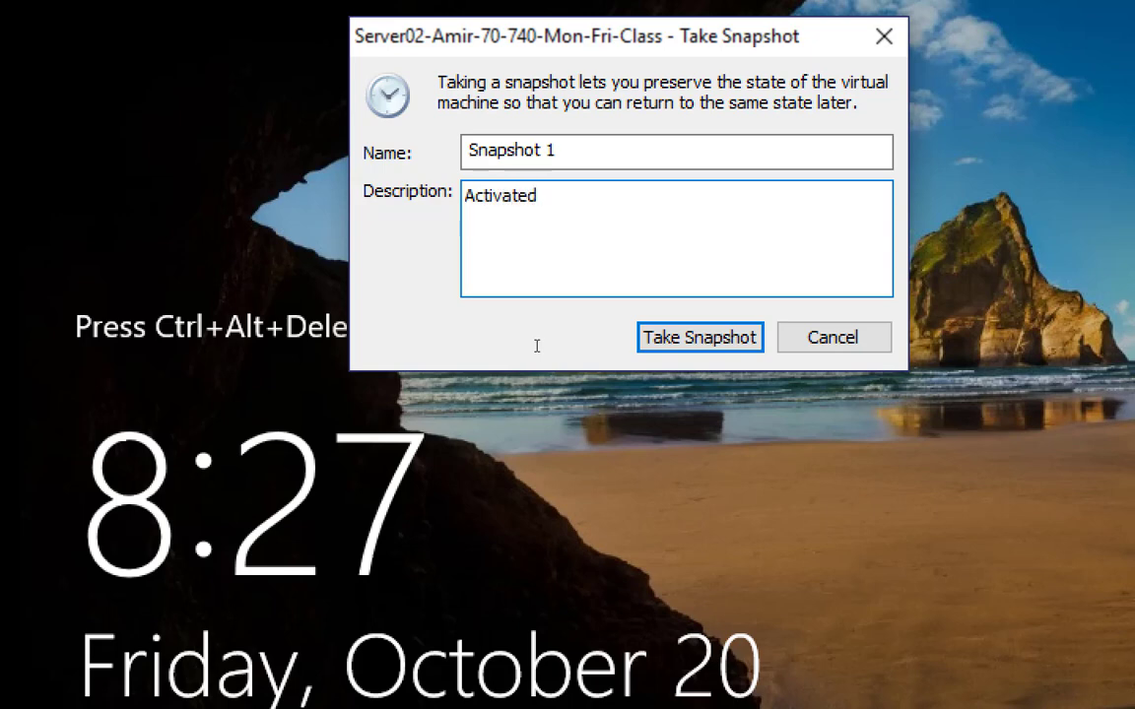
{"action": "type", "text": "Given Static "}
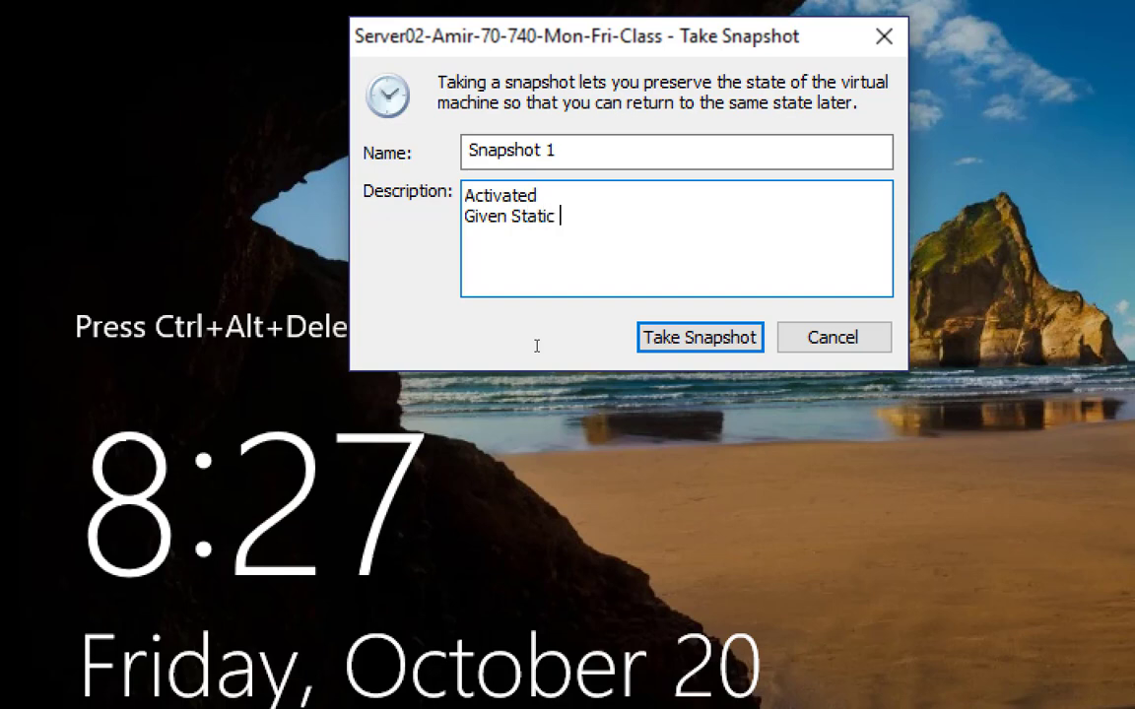
{"action": "type", "text": "Ip Renamed"}
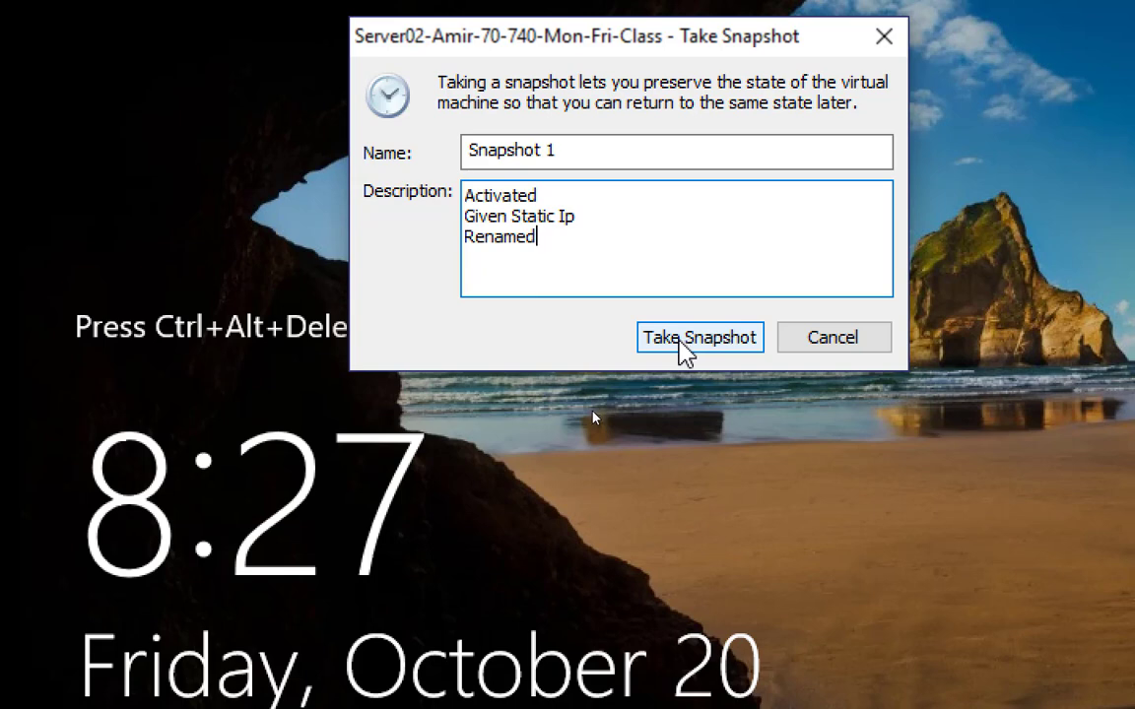
{"action": "left_click", "coordinate": [681, 343]}
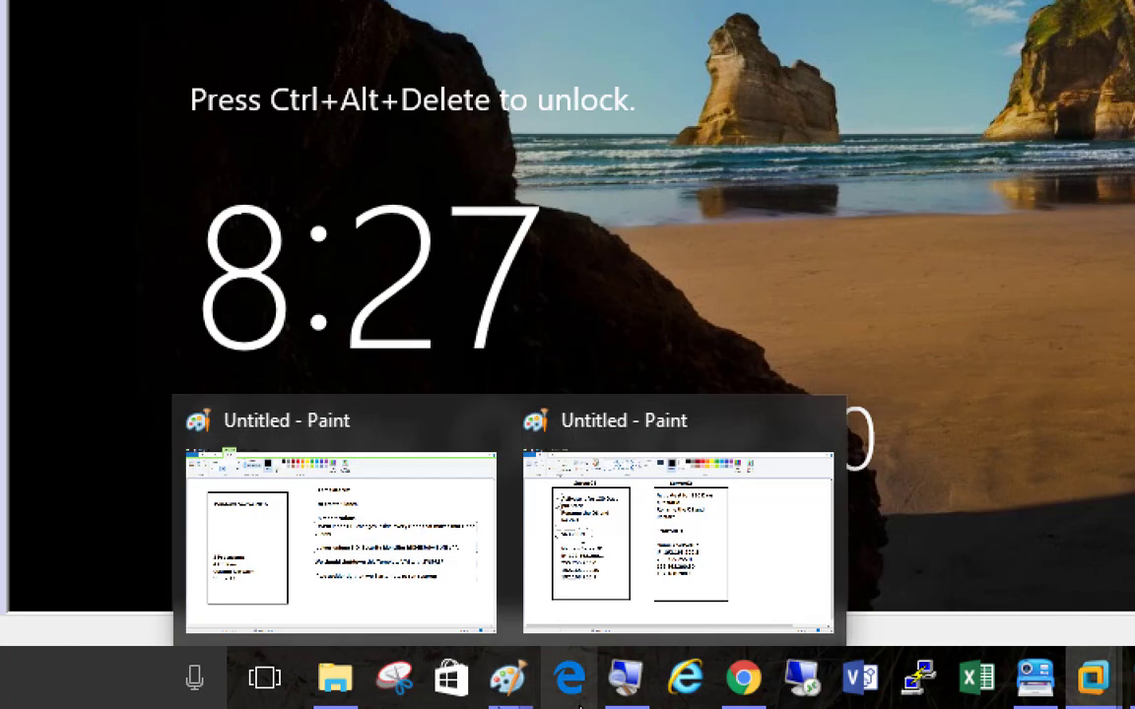
Step: Set Magnifier to 100% and switch to the Paint drawing with the Server01 and Server02 task lists
{"action": "left_click", "coordinate": [626, 682]}
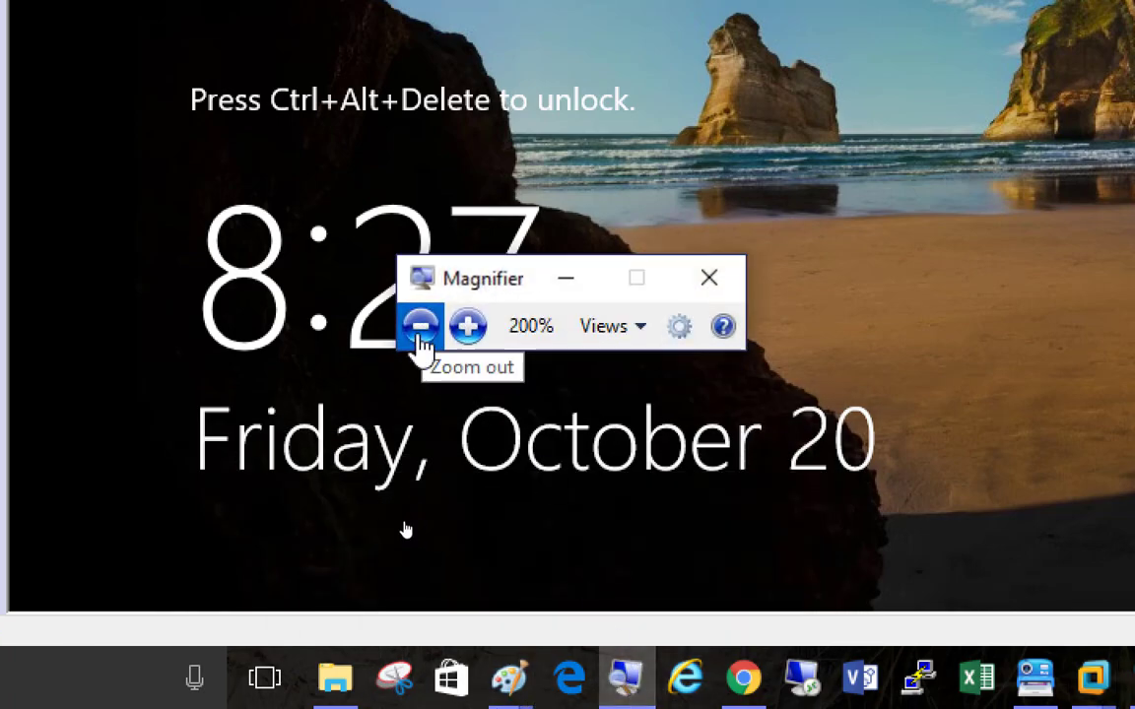
{"action": "left_click", "coordinate": [420, 335]}
{"action": "mouse_move", "coordinate": [451, 696]}
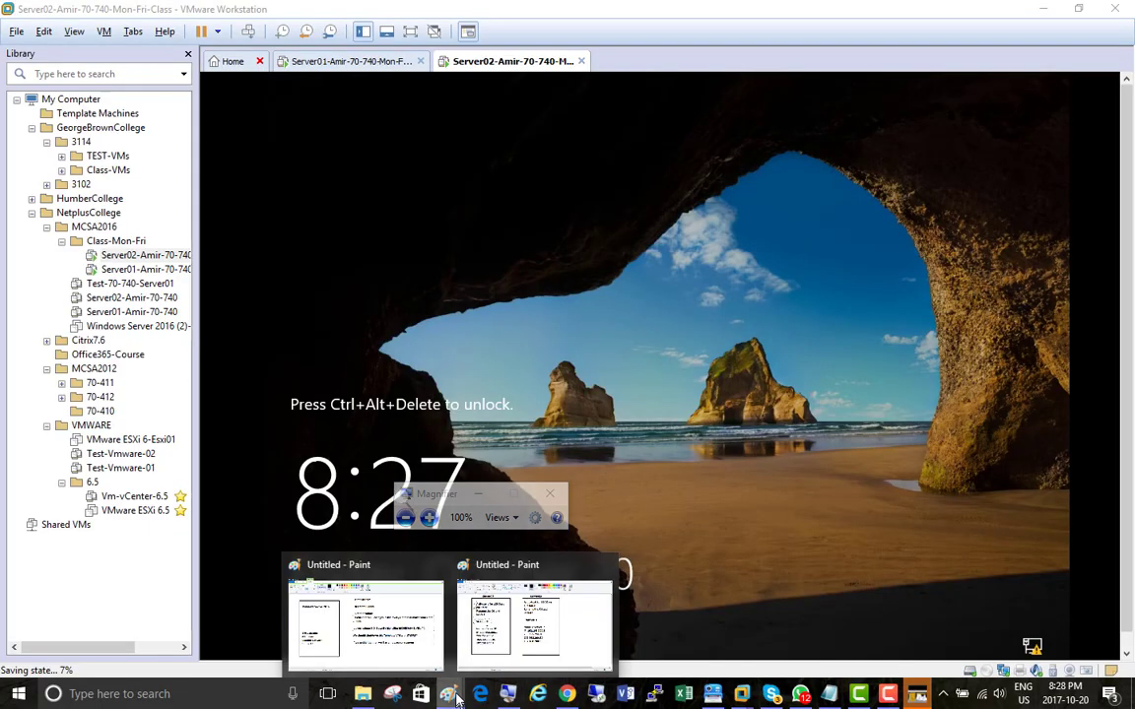
{"action": "left_click", "coordinate": [456, 576]}
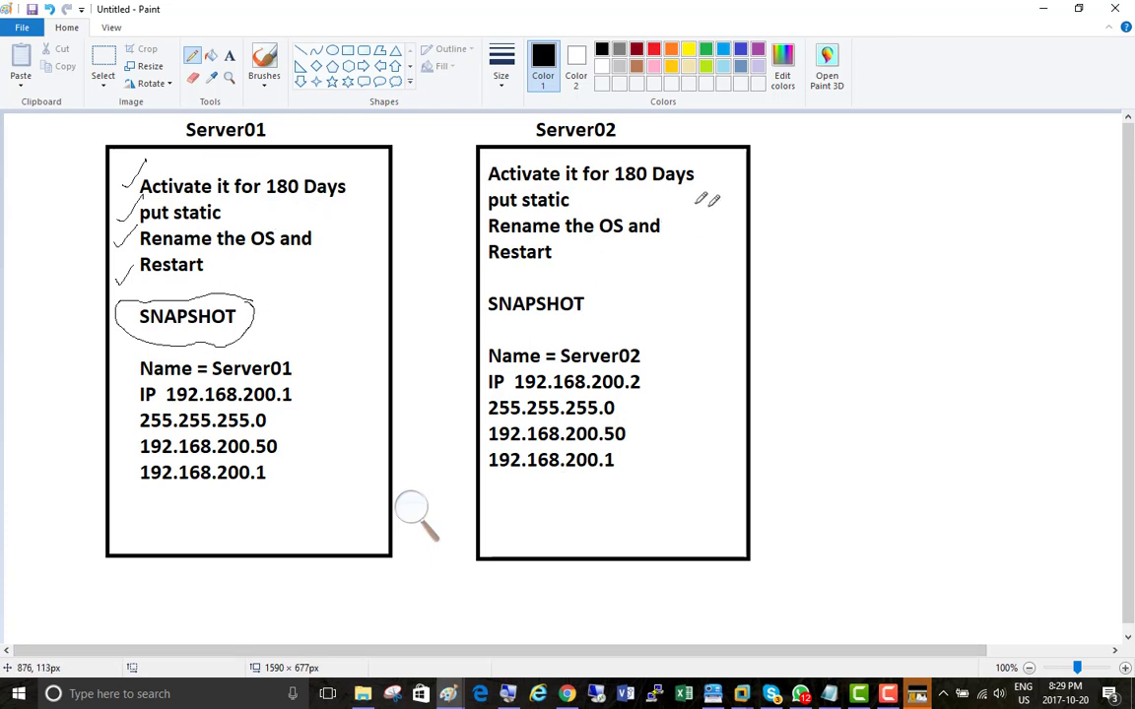
Step: Draw pencil check marks beside Server02's static, rename, restart, snapshot and IP entries and beside Server01's address settings
{"action": "left_click_drag", "start_coordinate": [694, 200], "coordinate": [715, 196]}
{"action": "left_click_drag", "start_coordinate": [683, 243], "coordinate": [700, 233]}
{"action": "left_click_drag", "start_coordinate": [587, 268], "coordinate": [616, 263]}
{"action": "left_click_drag", "start_coordinate": [614, 308], "coordinate": [641, 302]}
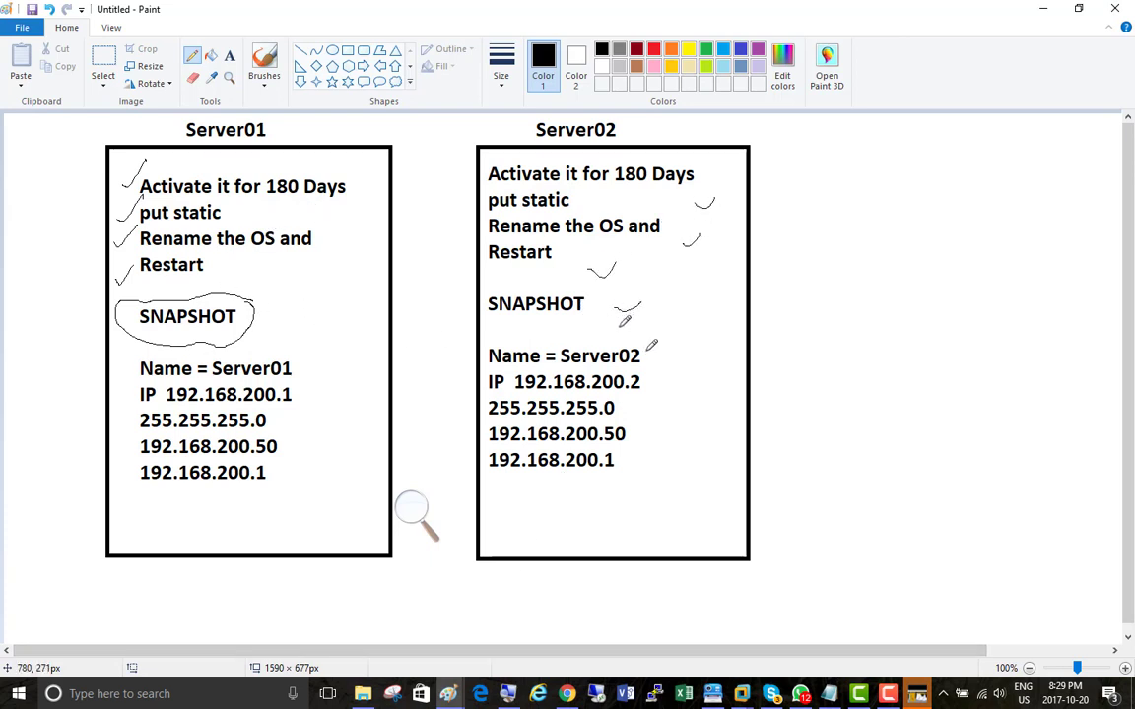
{"action": "left_click_drag", "start_coordinate": [659, 377], "coordinate": [676, 373]}
{"action": "left_click_drag", "start_coordinate": [318, 412], "coordinate": [340, 410]}
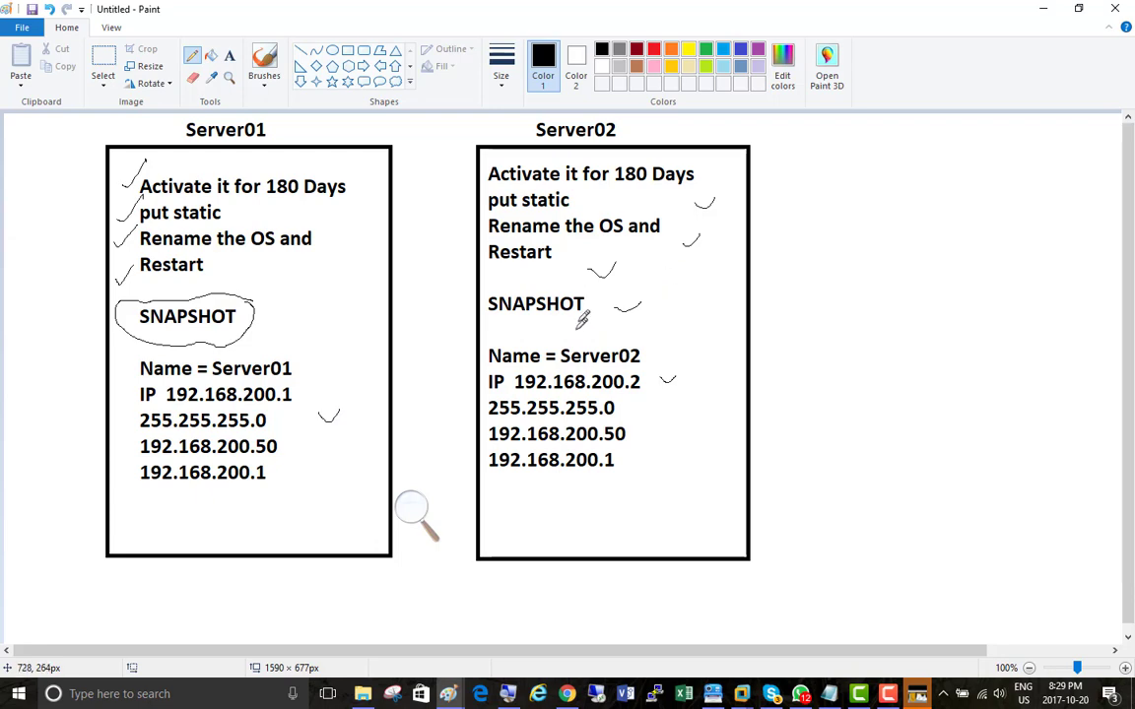
Step: Draw two tall black-outlined rectangles side by side in a new Paint drawing, the second about 262 × 521 px
{"action": "right_click", "coordinate": [448, 696]}
{"action": "left_click", "coordinate": [391, 609]}
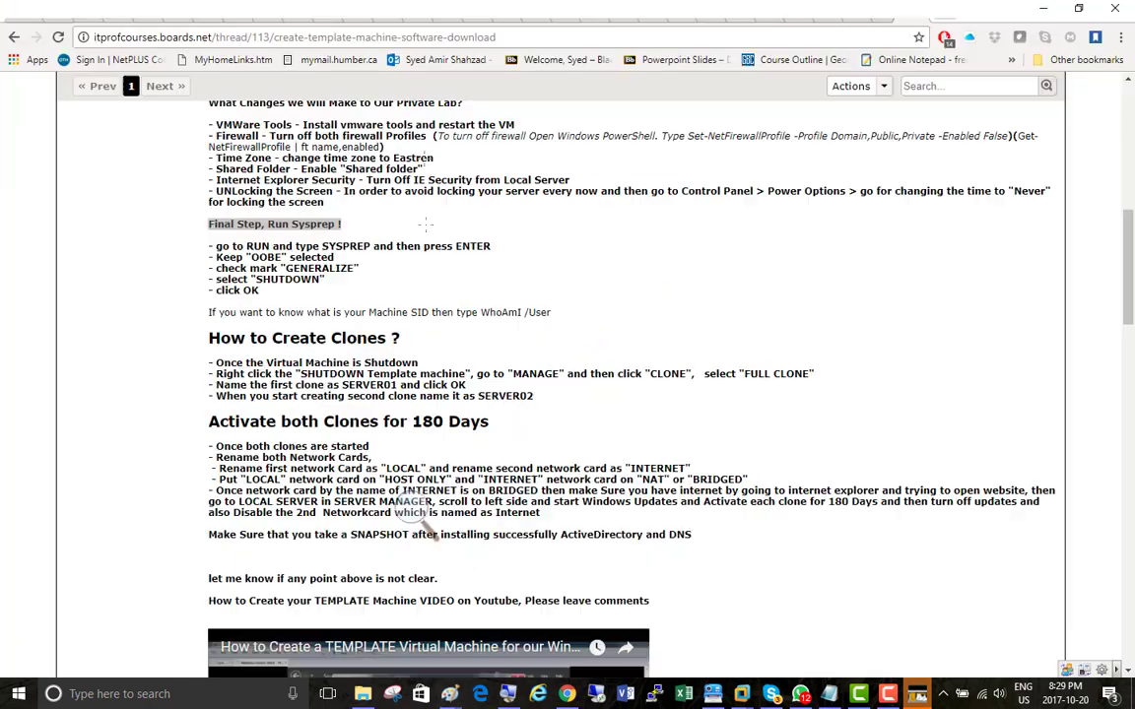
{"action": "left_click", "coordinate": [347, 51]}
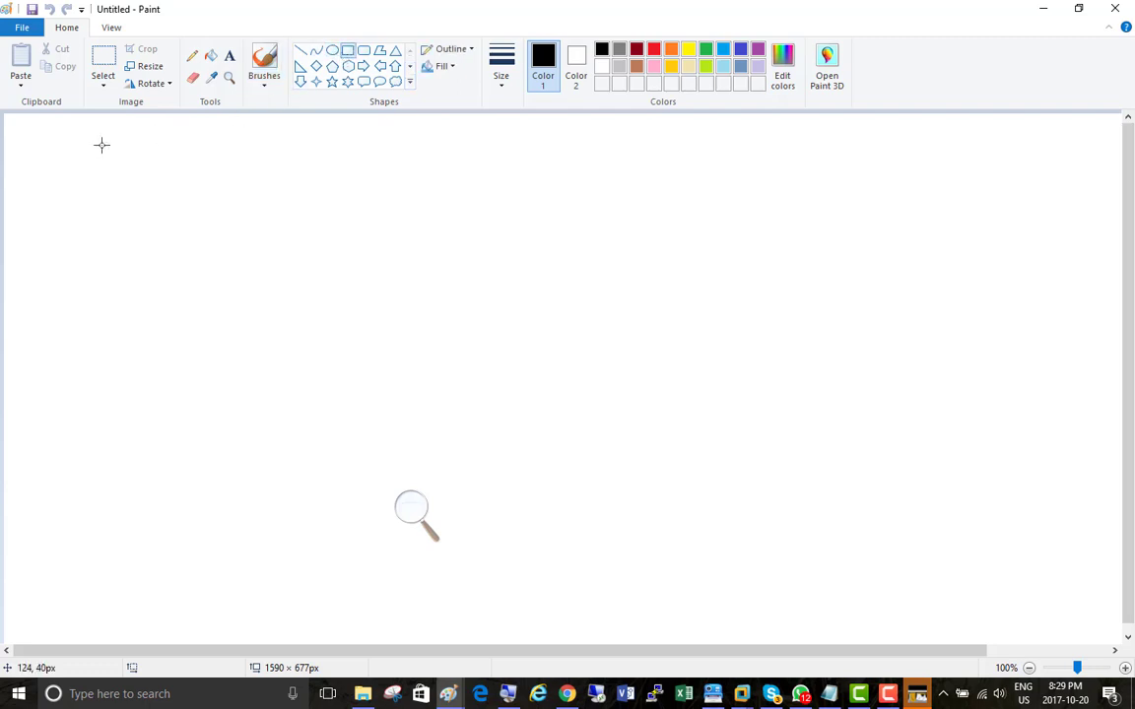
{"action": "left_click_drag", "start_coordinate": [102, 145], "coordinate": [297, 557]}
{"action": "left_click_drag", "start_coordinate": [452, 146], "coordinate": [658, 557]}
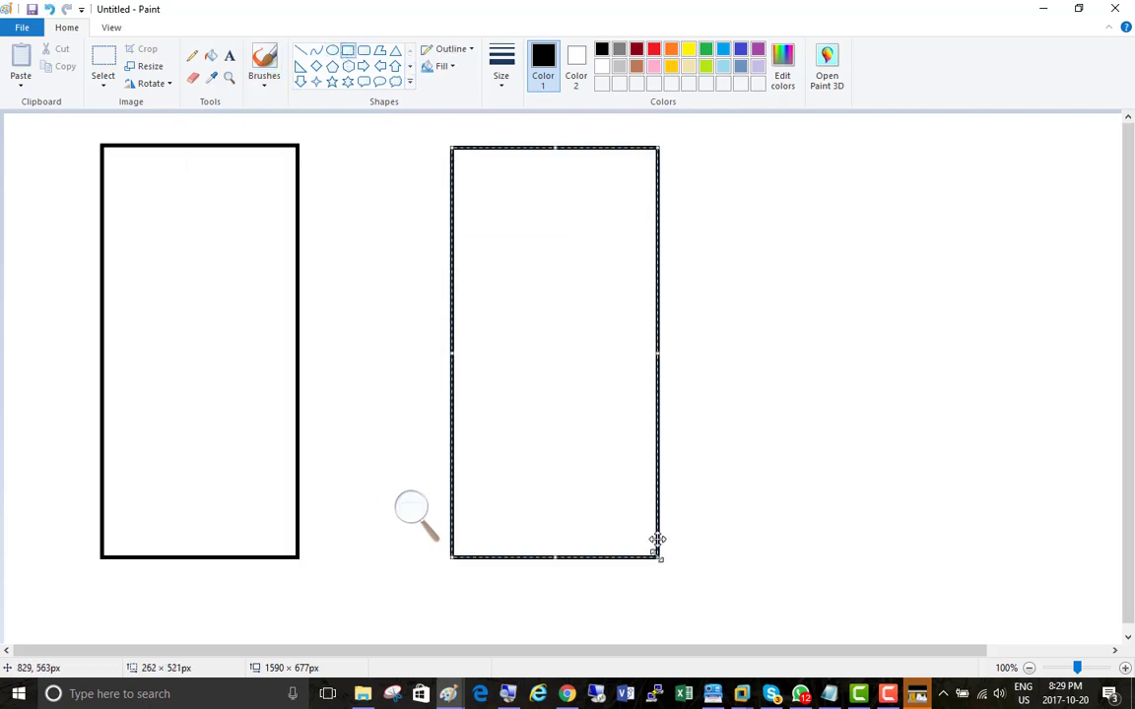
Step: Label the first rectangle "Server01" and the second "Server02" with bold text above their upper edges
{"action": "left_click", "coordinate": [229, 55]}
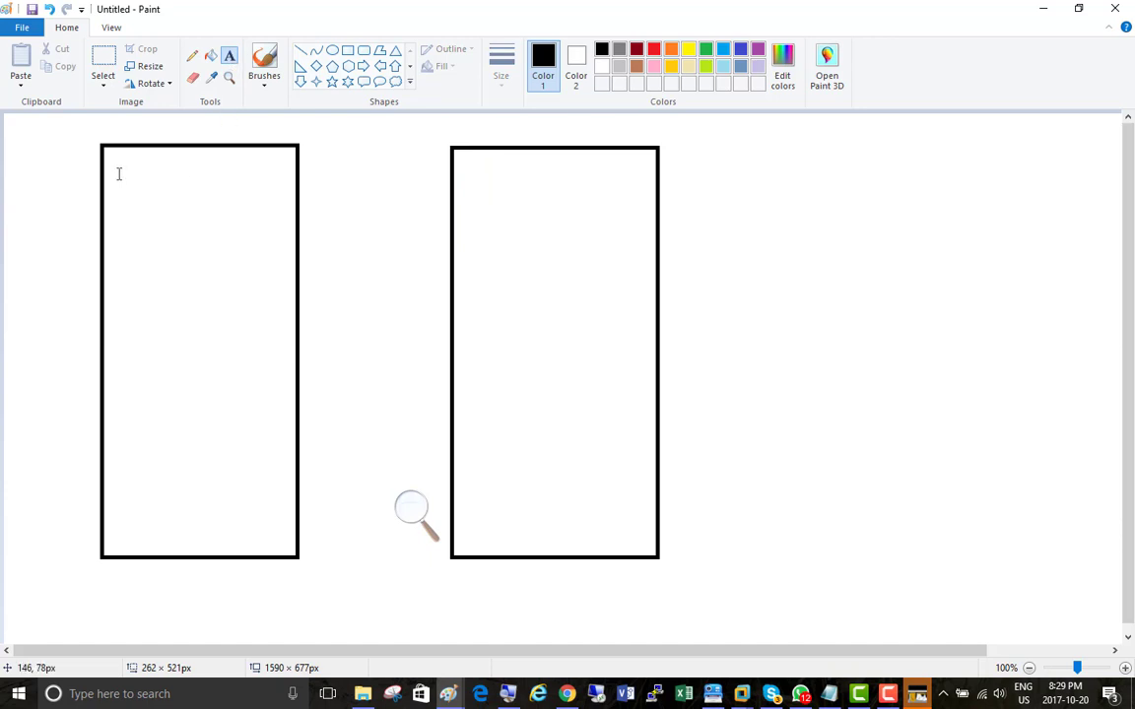
{"action": "left_click", "coordinate": [135, 120]}
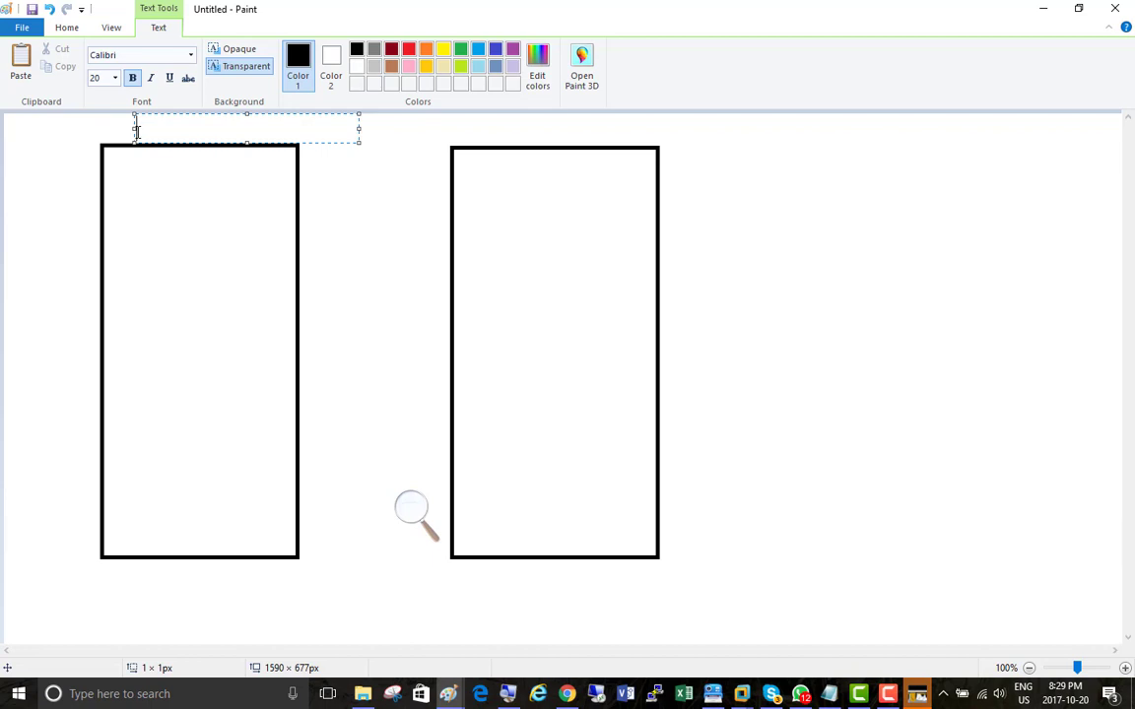
{"action": "type", "text": "Server01"}
{"action": "double_click", "coordinate": [156, 120]}
{"action": "key", "text": "ctrl+c"}
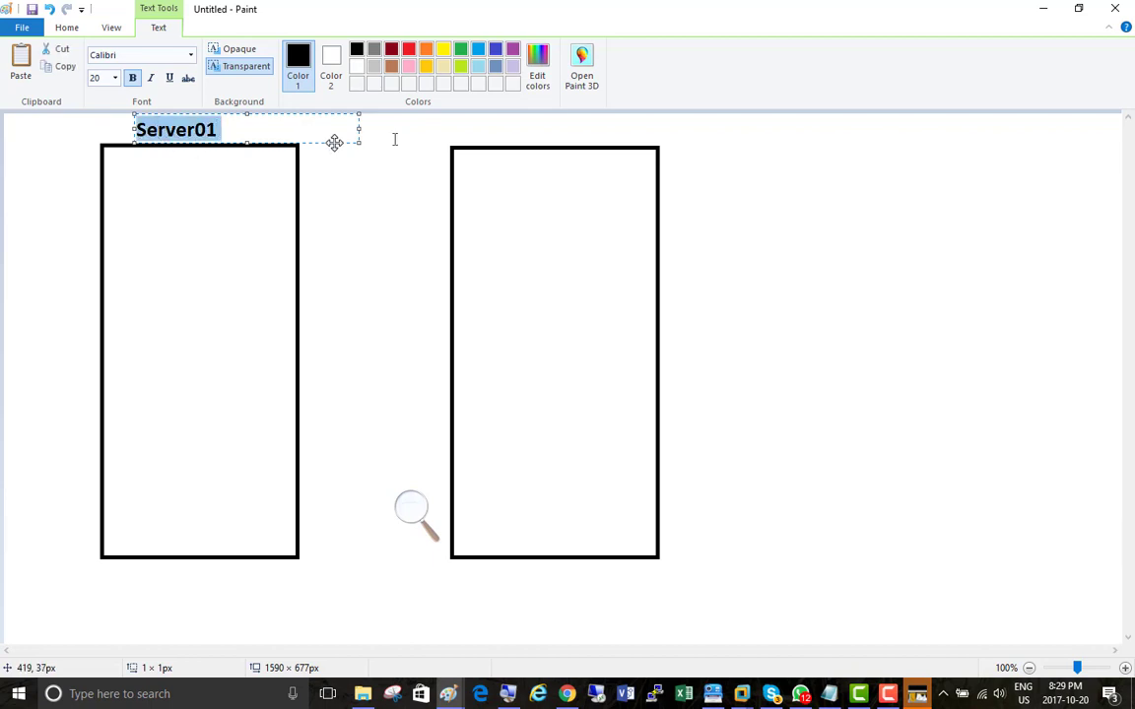
{"action": "left_click", "coordinate": [475, 138]}
{"action": "left_click", "coordinate": [476, 134]}
{"action": "key", "text": "ctrl+v"}
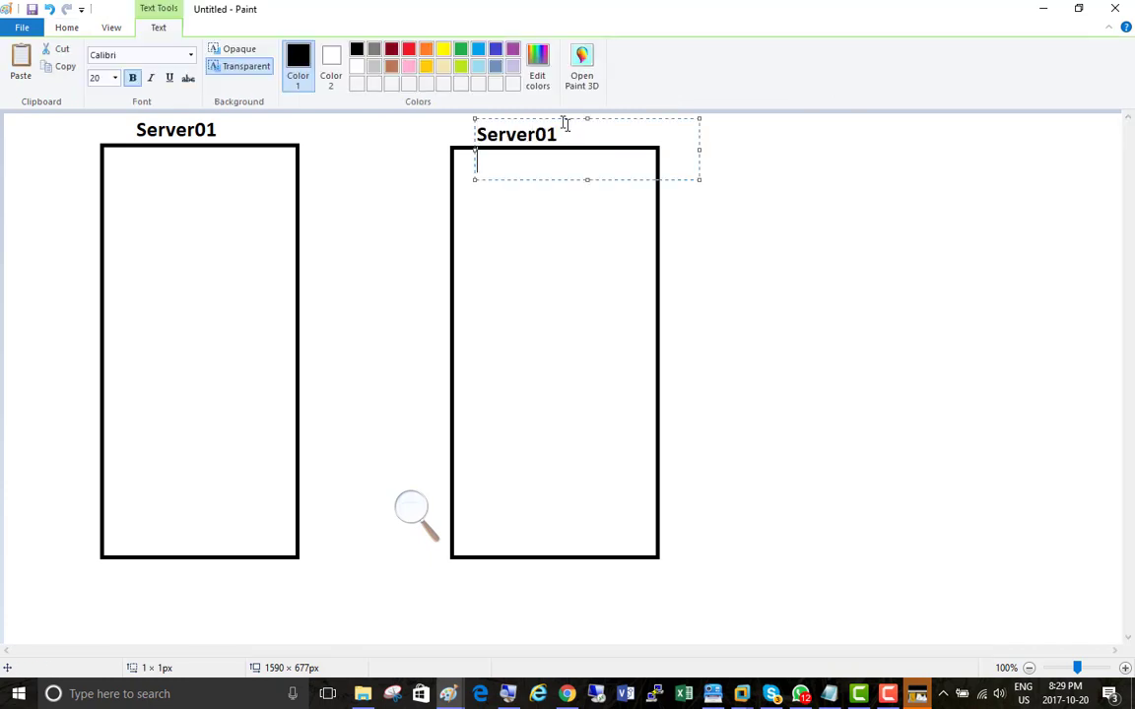
{"action": "left_click_drag", "start_coordinate": [561, 134], "coordinate": [551, 136]}
{"action": "type", "text": "2"}
Step: Add a text list inside the Server01 rectangle with the lines "Active Directory", "DNS" and "DHCP"
{"action": "left_click", "coordinate": [111, 203]}
{"action": "left_click", "coordinate": [111, 203]}
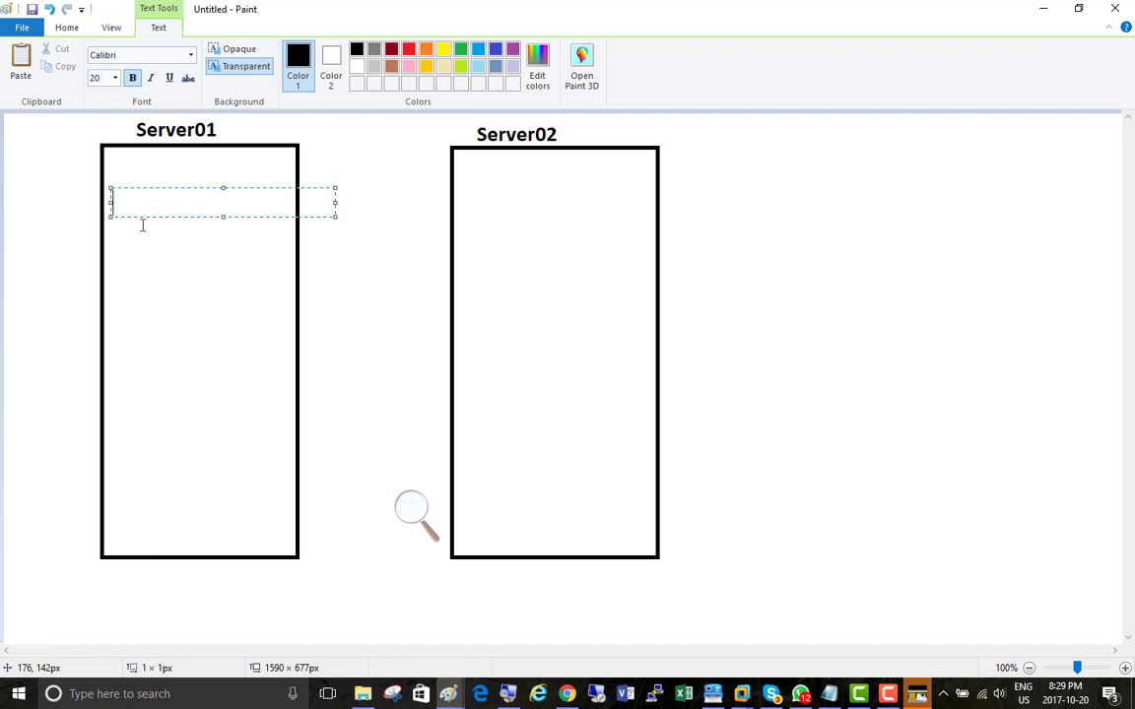
{"action": "type", "text": "Active Directory"}
{"action": "key", "text": "Return"}
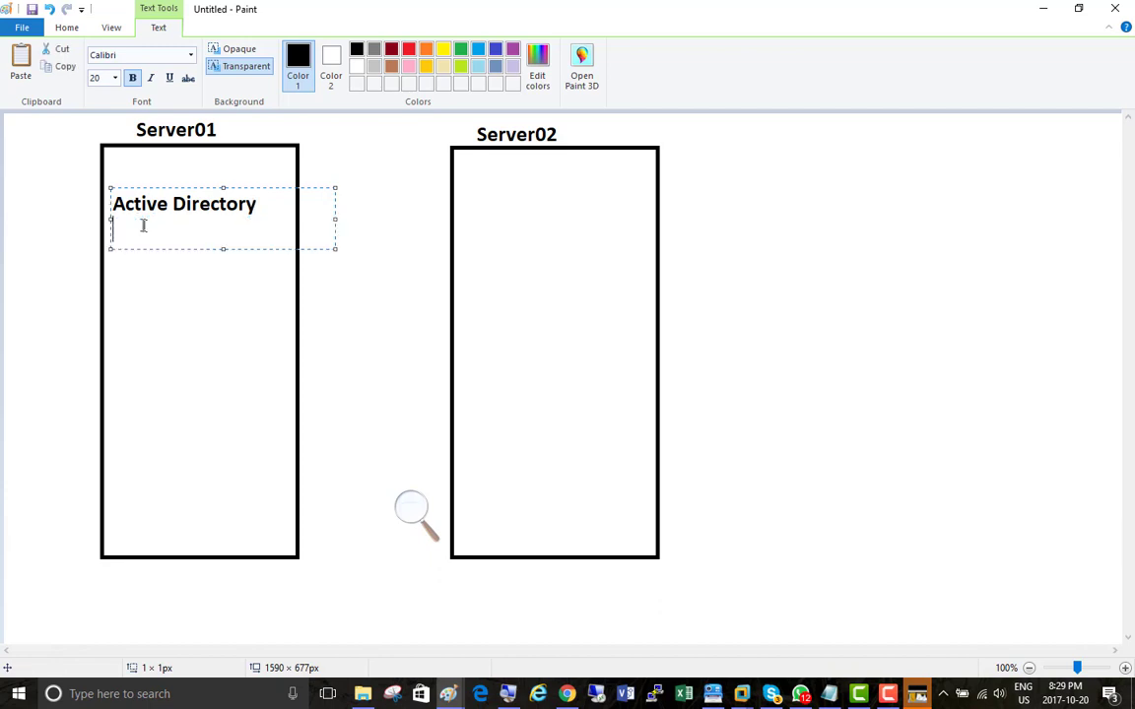
{"action": "type", "text": "DNS"}
{"action": "key", "text": "Return"}
{"action": "type", "text": "DHCP"}
{"action": "key", "text": "Return"}
{"action": "type", "text": "Rename A"}
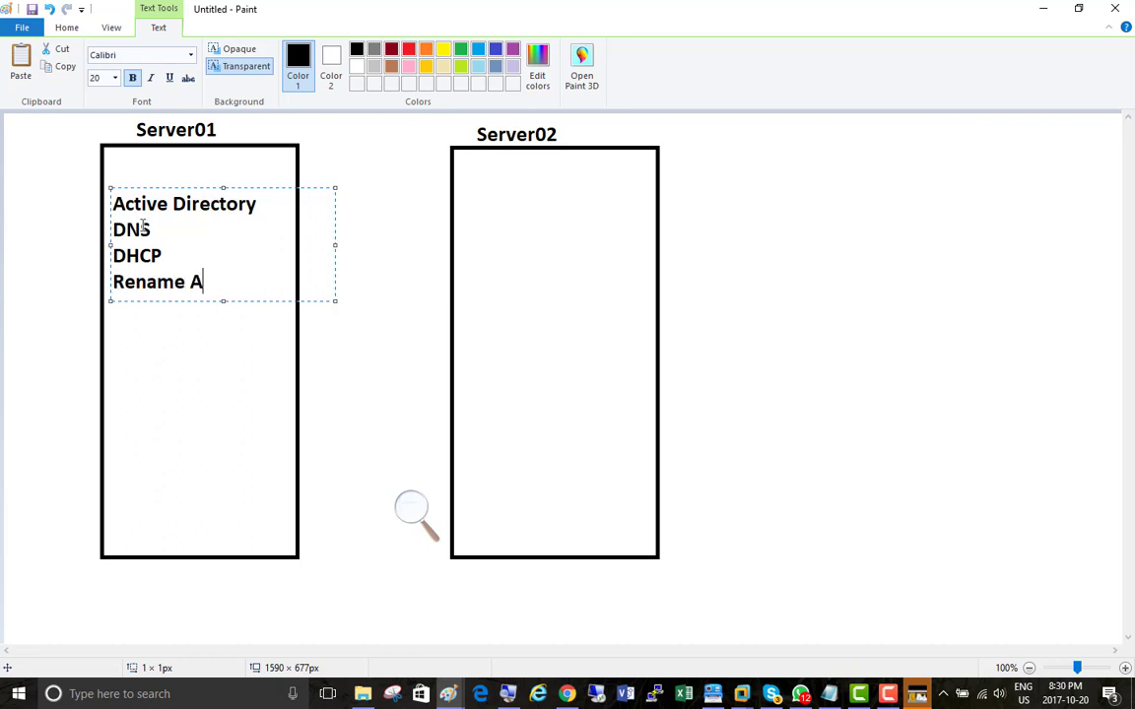
{"action": "key", "text": "BackSpace"}
{"action": "type", "text": "Domai"}
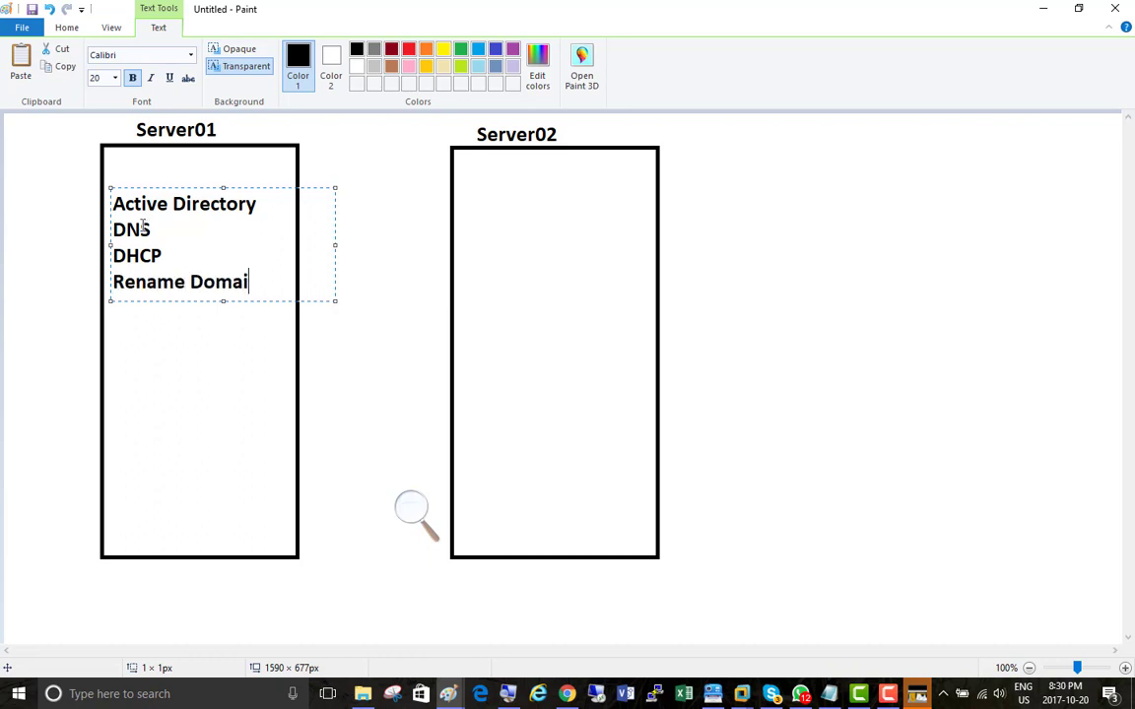
{"action": "key", "text": "BackSpace"}
{"action": "key", "text": "BackSpace"}
{"action": "key", "text": "BackSpace"}
{"action": "key", "text": "BackSpace"}
{"action": "key", "text": "BackSpace"}
{"action": "key", "text": "BackSpace"}
{"action": "key", "text": "BackSpace"}
{"action": "key", "text": "BackSpace"}
{"action": "key", "text": "BackSpace"}
{"action": "key", "text": "BackSpace"}
{"action": "key", "text": "BackSpace"}
{"action": "key", "text": "BackSpace"}
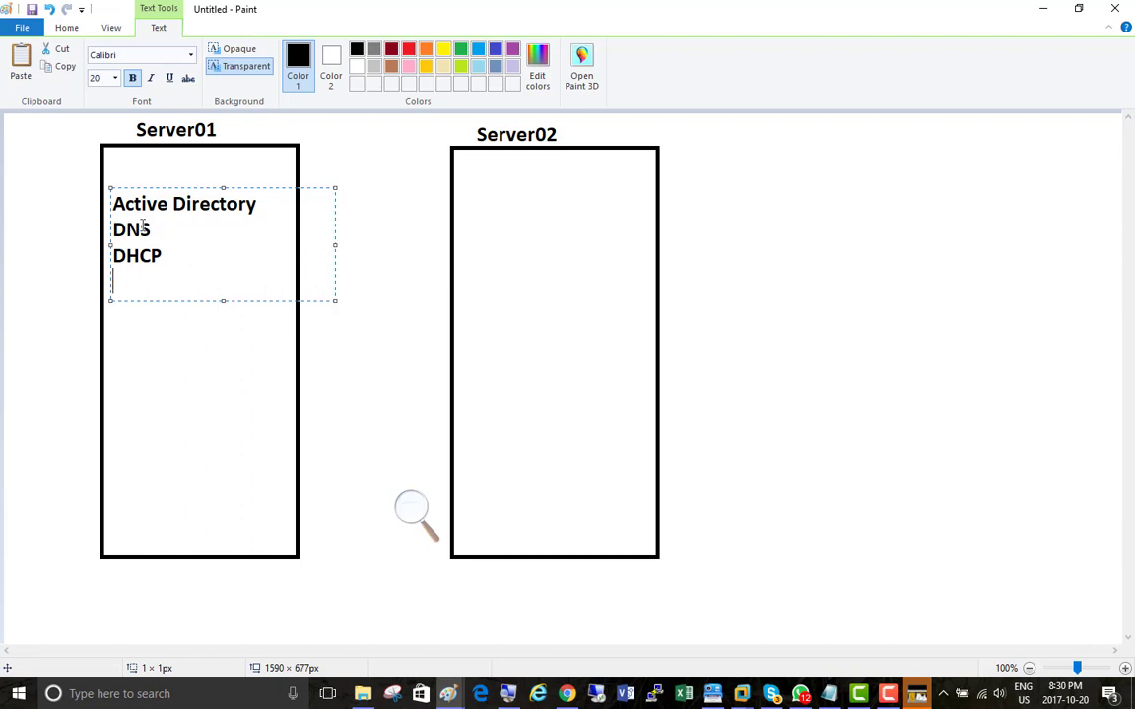
Step: Extend the Server01 text list with the lines "Copy Domain Admin" and "Create 390 users from powershell"
{"action": "type", "text": "Copy Domain "}
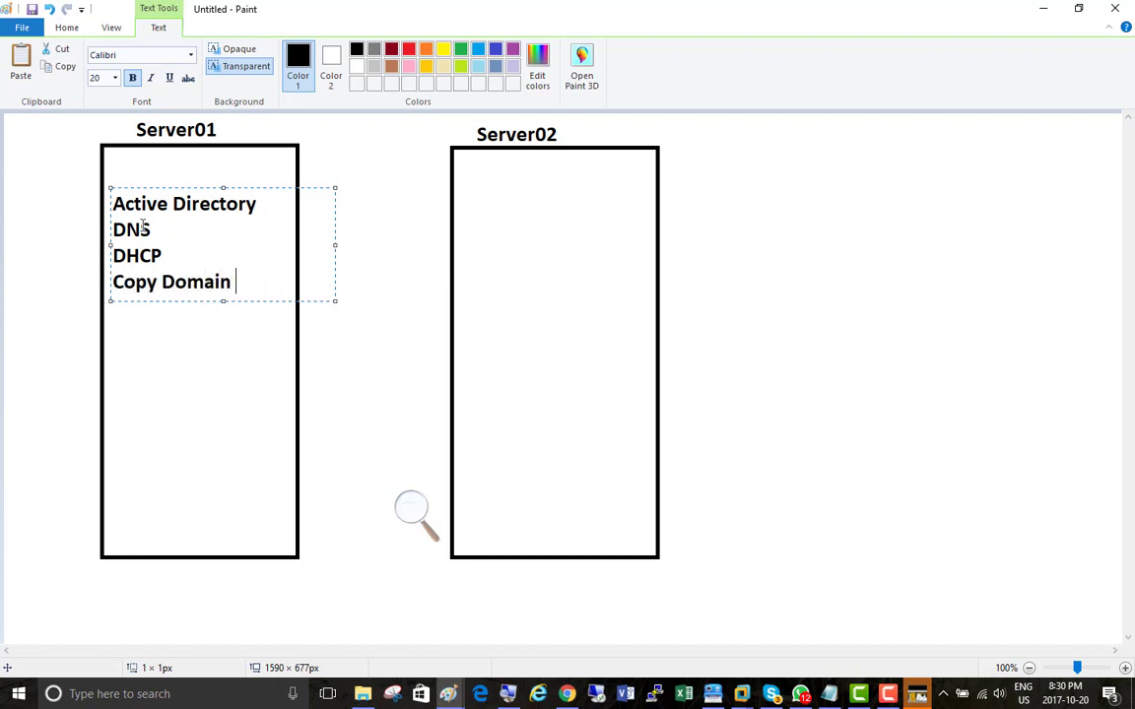
{"action": "type", "text": "Admiun"}
{"action": "key", "text": "BackSpace"}
{"action": "key", "text": "BackSpace"}
{"action": "type", "text": "n"}
{"action": "key", "text": "Return"}
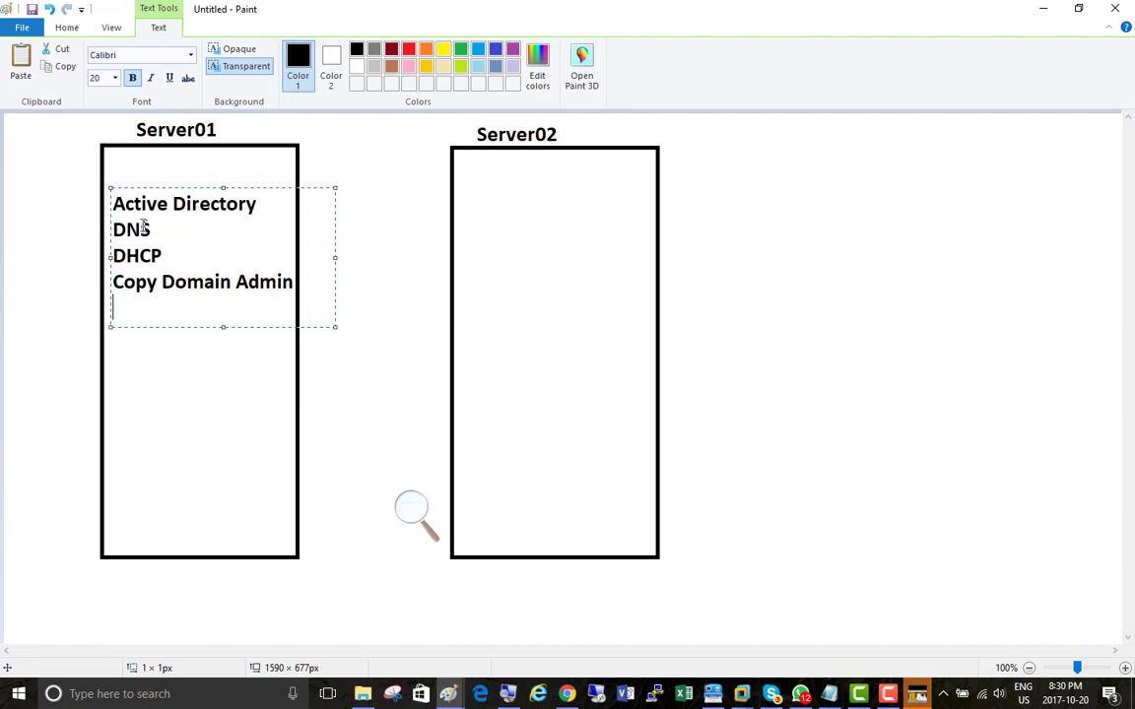
{"action": "type", "text": "Create "}
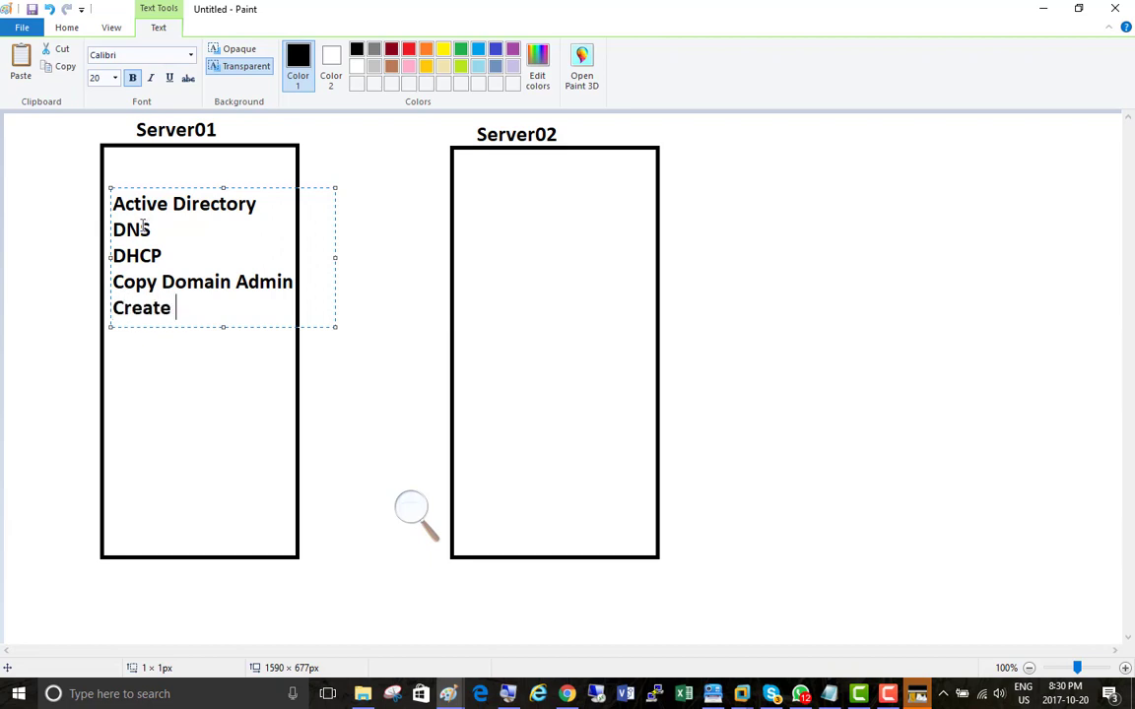
{"action": "type", "text": "390 users from "}
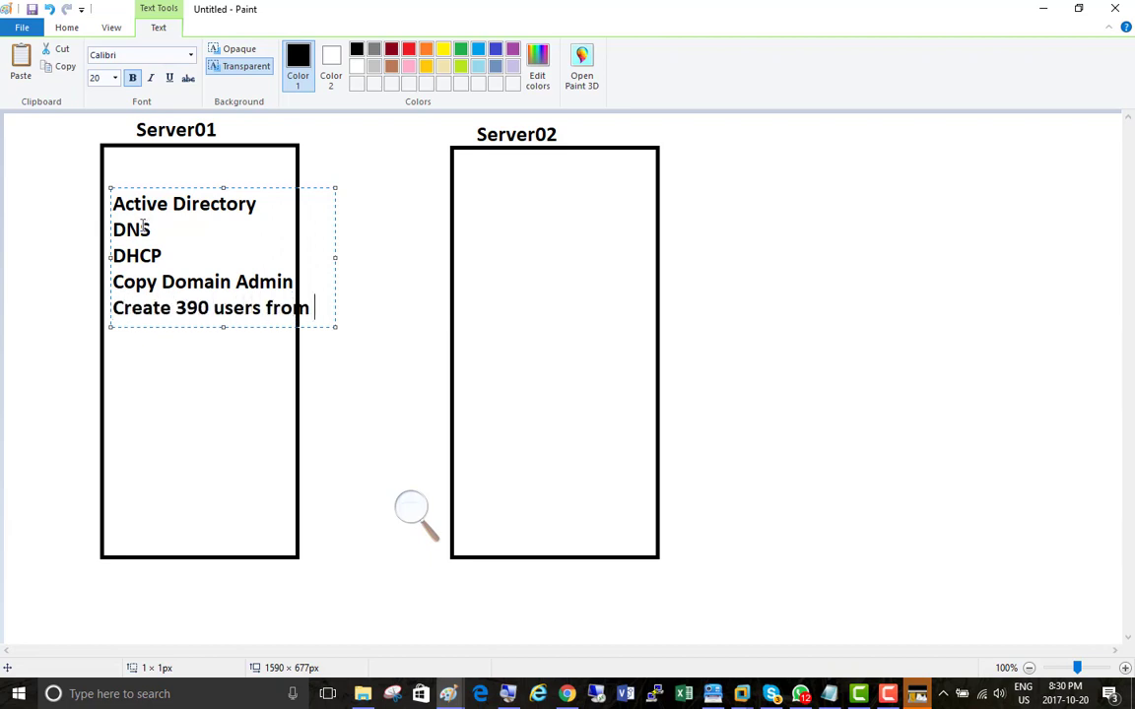
{"action": "type", "text": "powershell"}
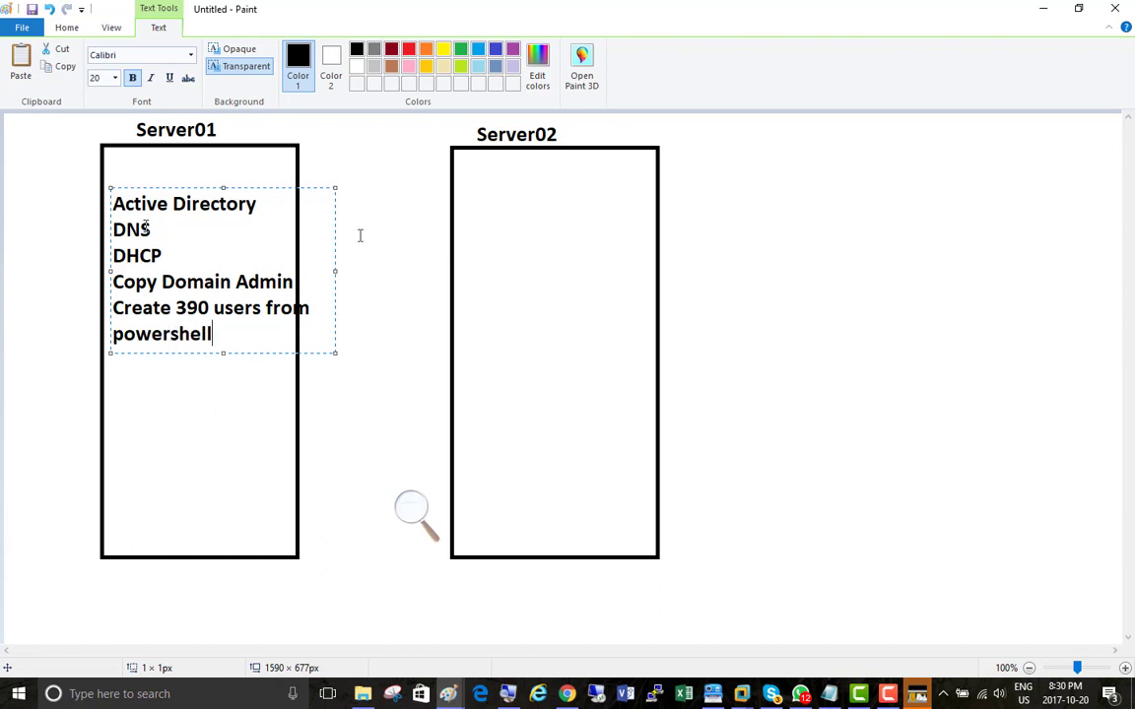
Step: Add the text "Join to Domain" inside the upper part of the Server02 rectangle
{"action": "left_click", "coordinate": [474, 201]}
{"action": "left_click", "coordinate": [477, 202]}
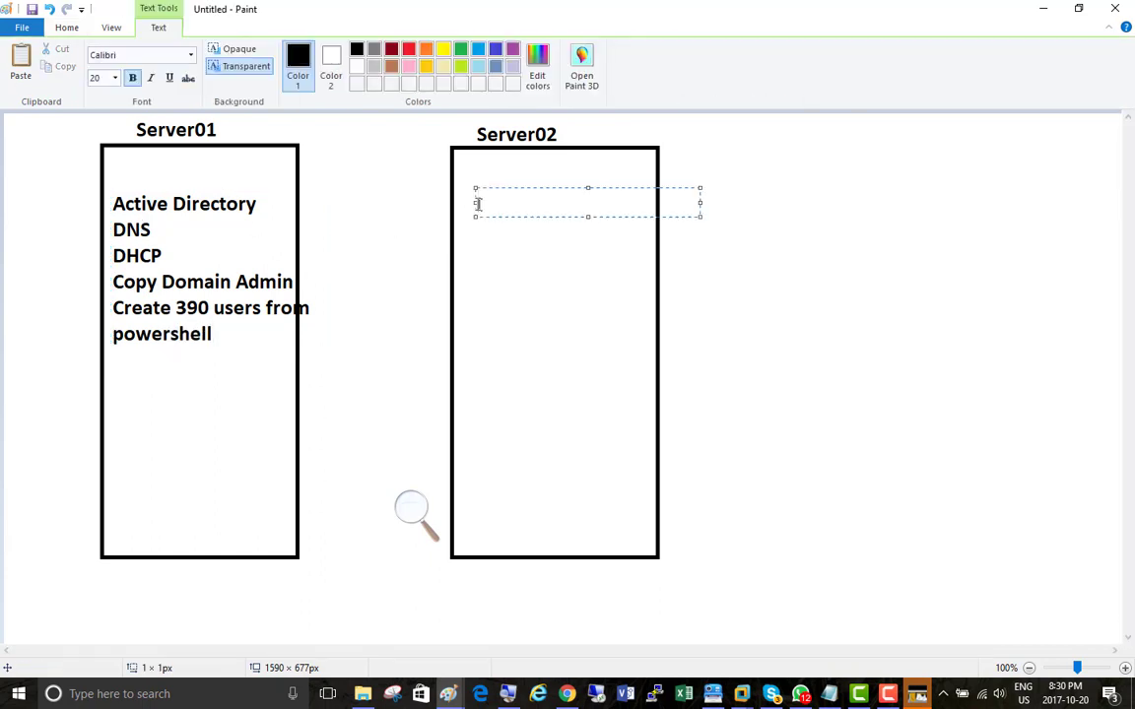
{"action": "type", "text": "Join to Domain"}
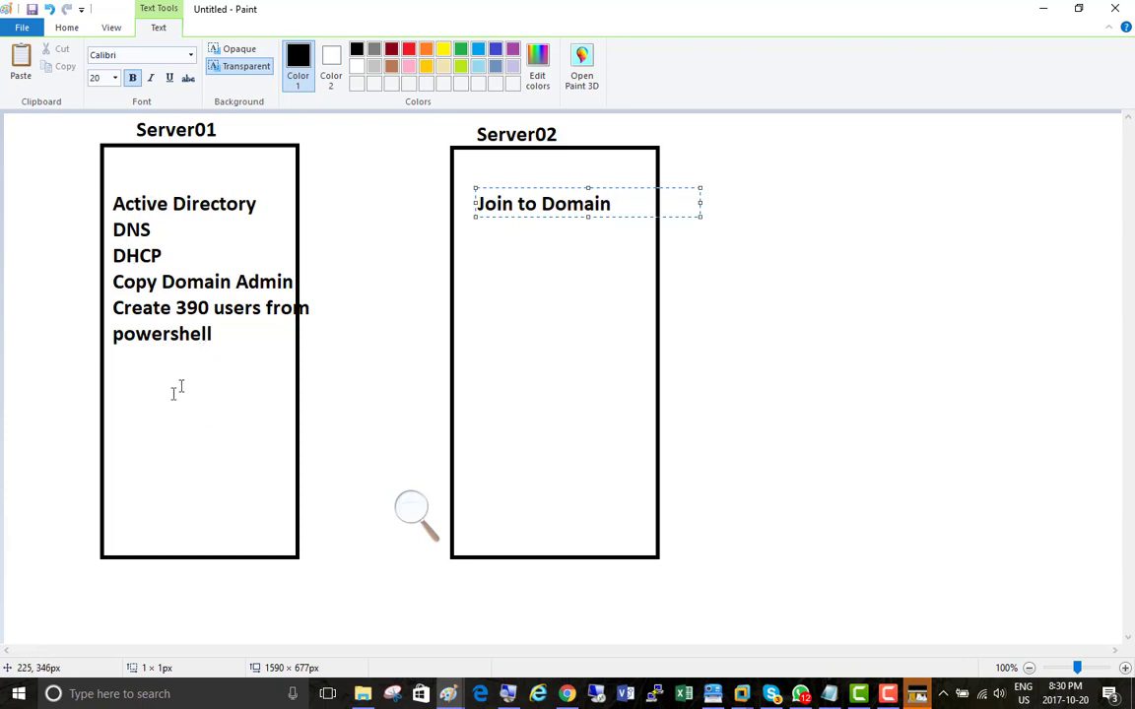
Step: Add the text "AAA" beside the "Active Directory" entry, between the two server rectangles
{"action": "left_click", "coordinate": [306, 207]}
{"action": "left_click", "coordinate": [306, 202]}
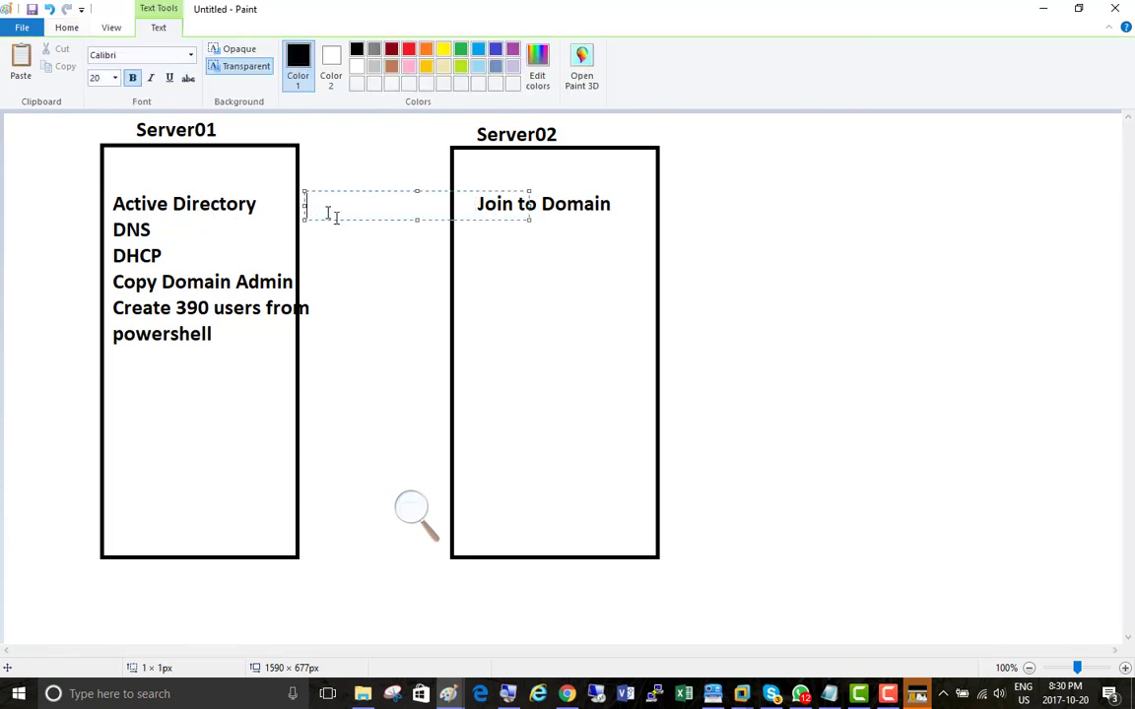
{"action": "type", "text": "AAA"}
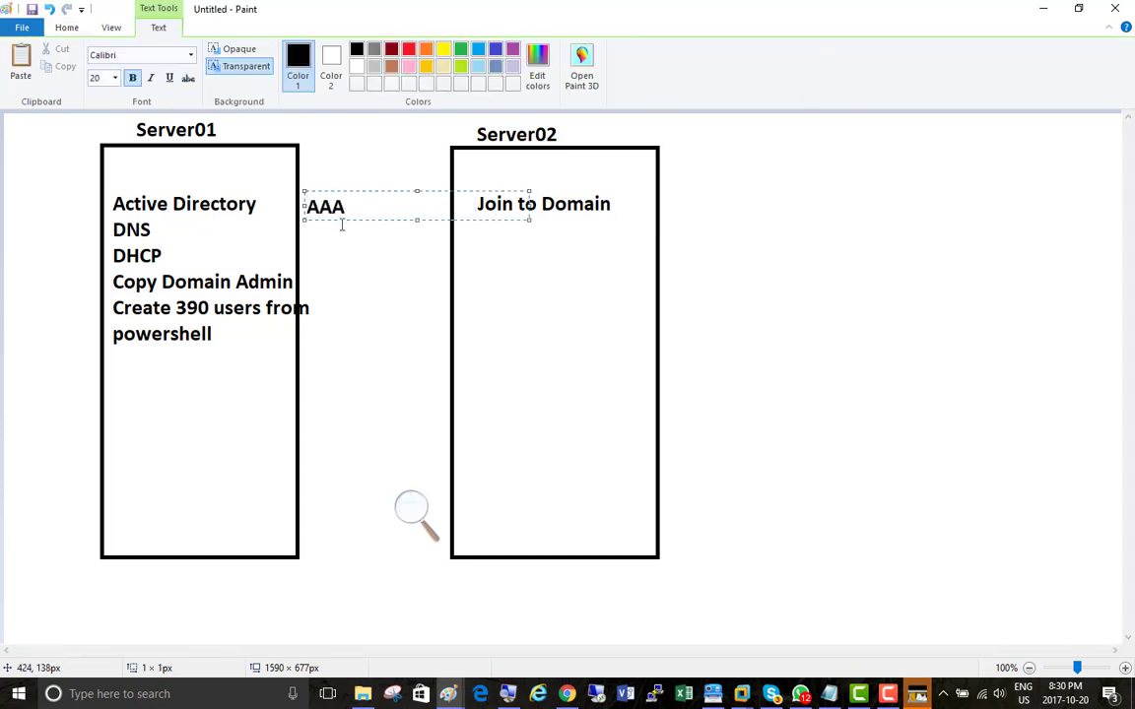